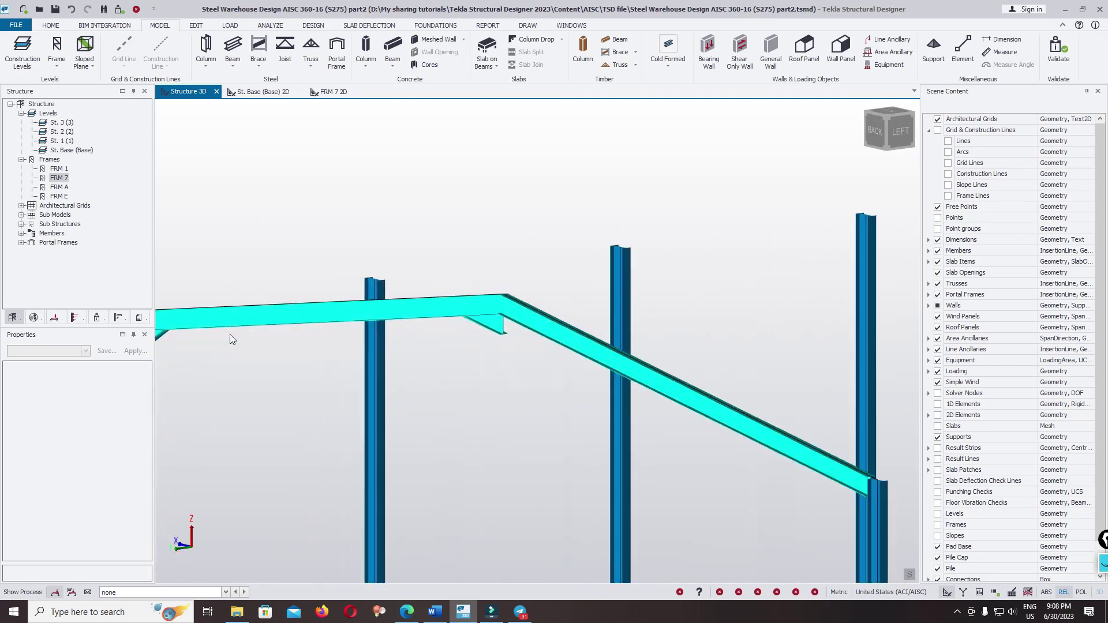
Delete the portal frame standing on gridline 1, including its rafters and columns
{"action": "scroll", "coordinate": [276, 272], "scroll_direction": "down", "scroll_amount": 8}
{"action": "right_click_drag", "start_coordinate": [340, 380], "coordinate": [329, 470]}
{"action": "scroll", "coordinate": [411, 511], "scroll_direction": "up", "scroll_amount": 4}
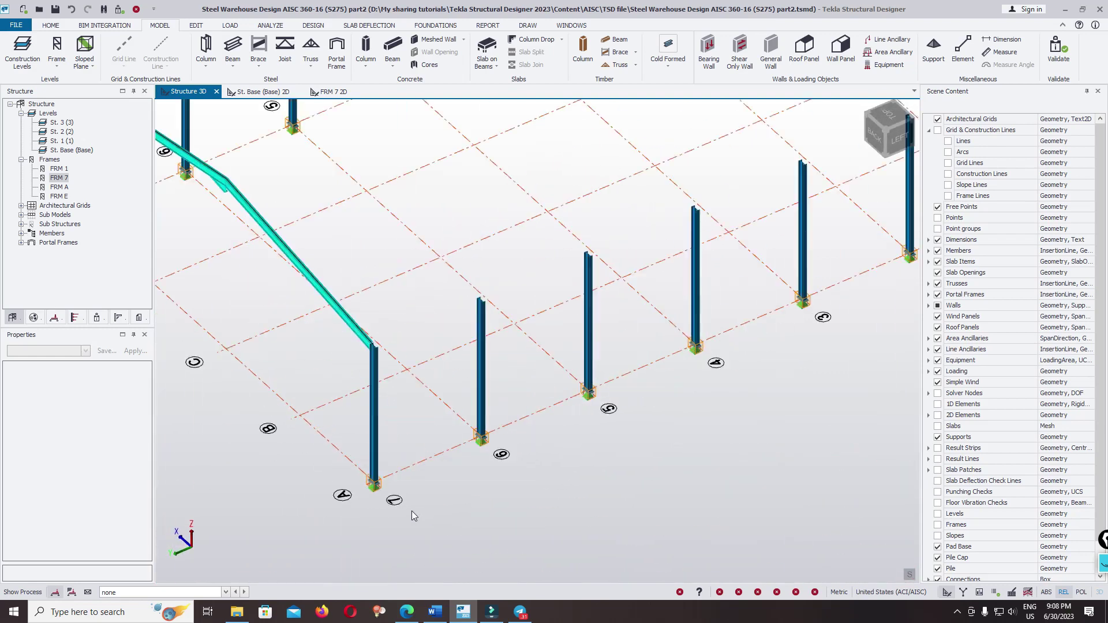
{"action": "scroll", "coordinate": [421, 469], "scroll_direction": "down", "scroll_amount": 3}
{"action": "scroll", "coordinate": [421, 468], "scroll_direction": "down", "scroll_amount": 2}
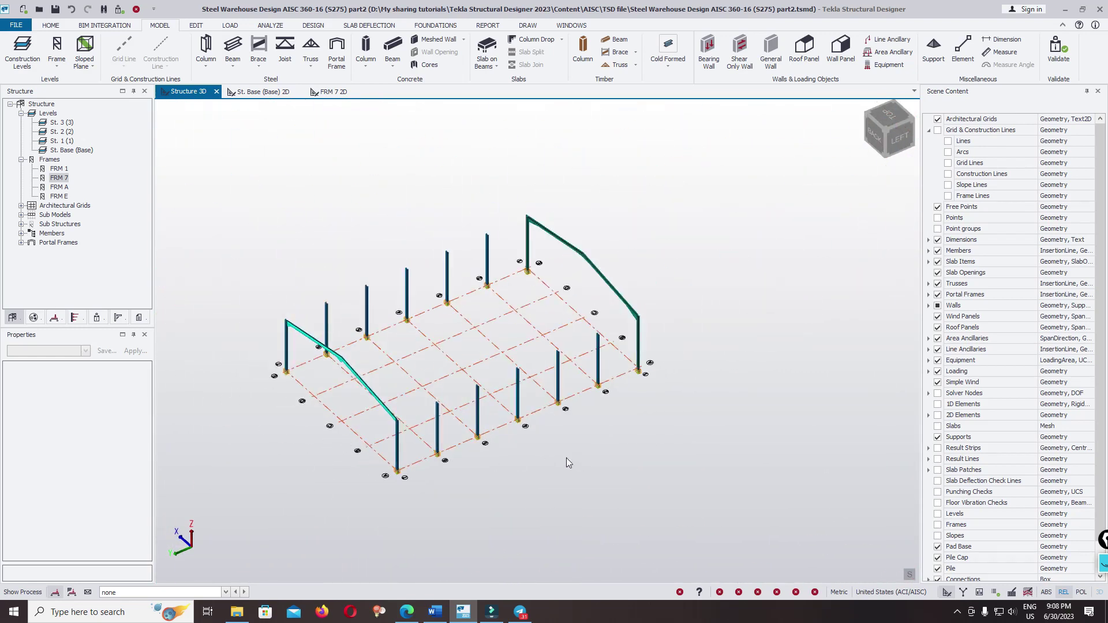
{"action": "right_click_drag", "start_coordinate": [566, 458], "coordinate": [554, 405]}
{"action": "left_click", "coordinate": [601, 285]}
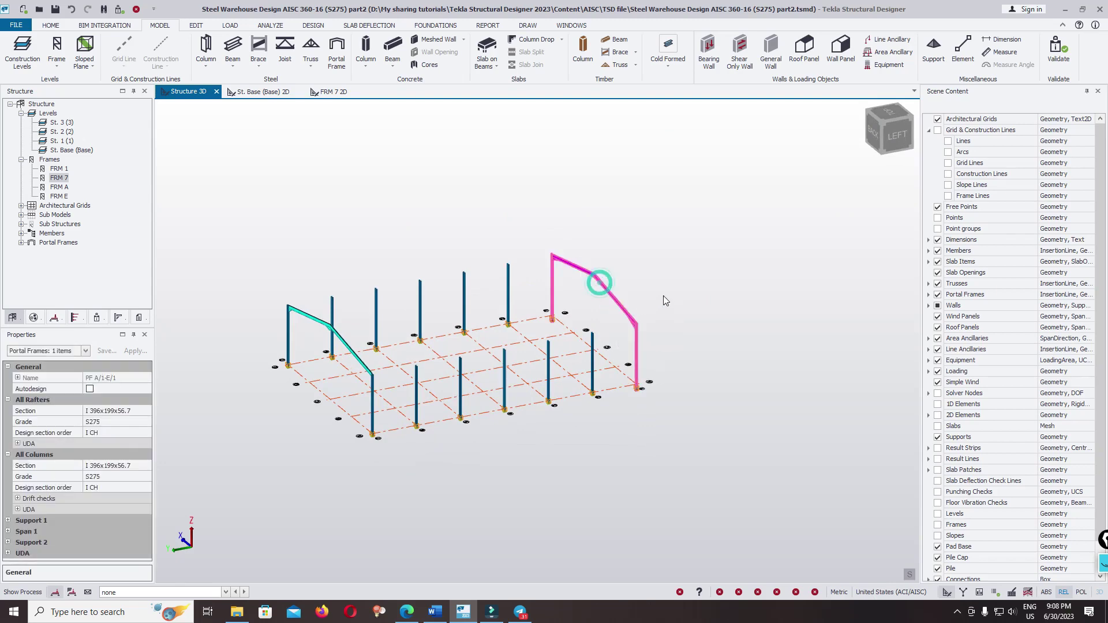
{"action": "key", "text": "Delete"}
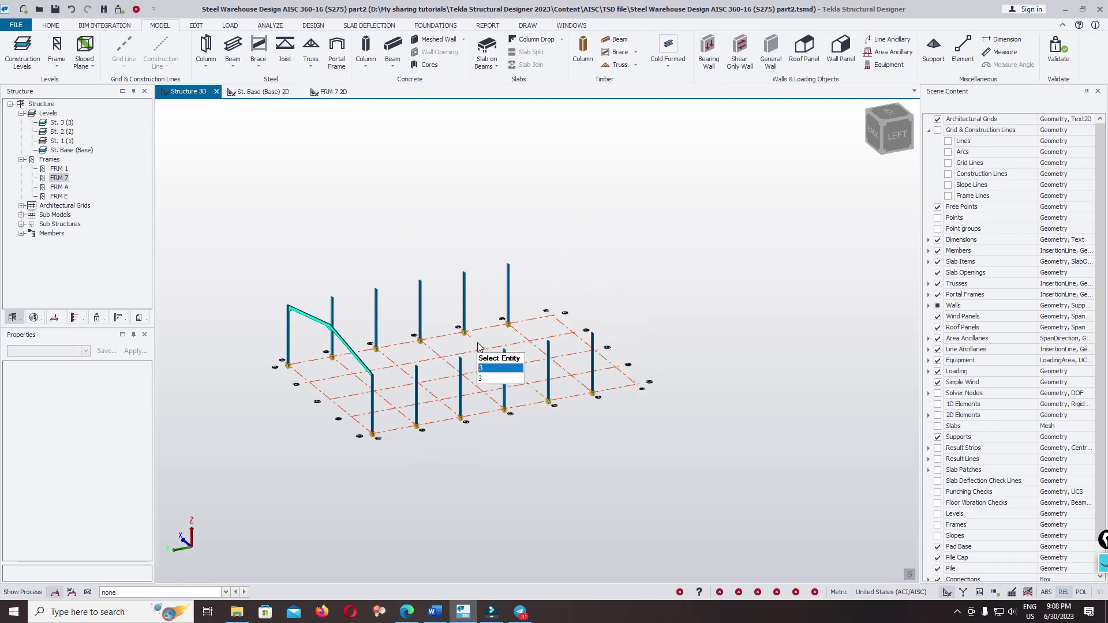
{"action": "scroll", "coordinate": [404, 288], "scroll_direction": "up", "scroll_amount": 2}
{"action": "double_click", "coordinate": [336, 265]}
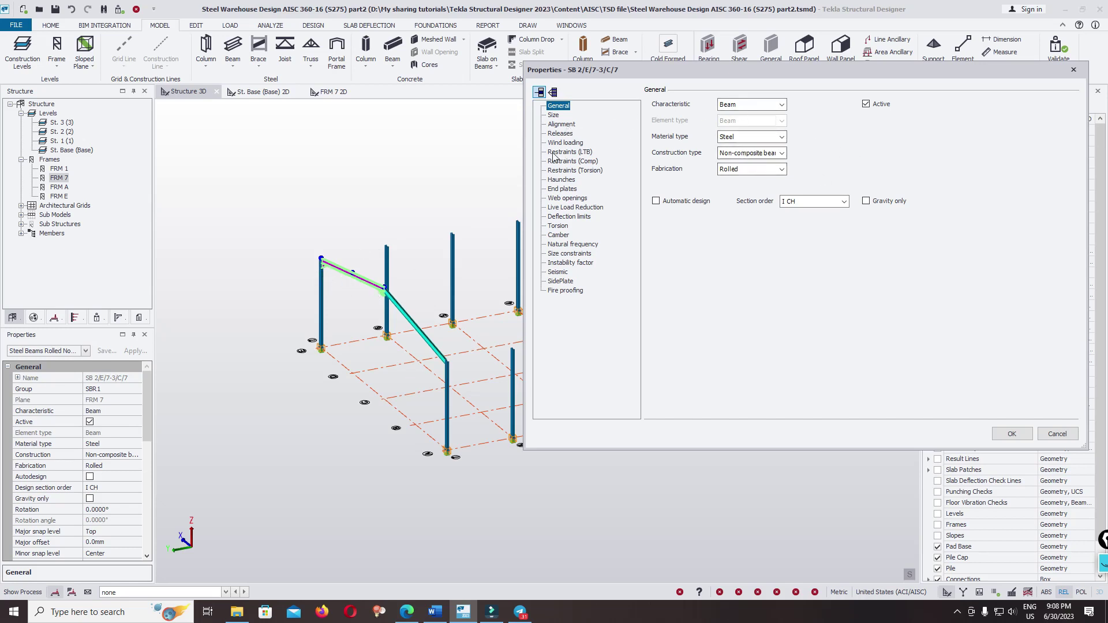
{"action": "left_click", "coordinate": [1073, 70]}
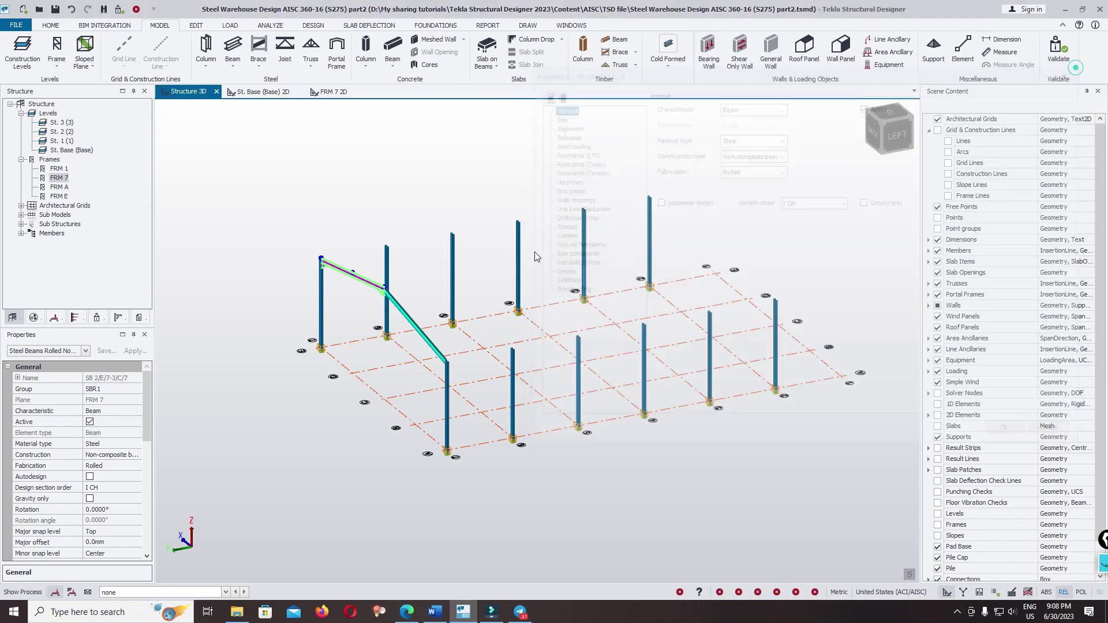
Set the length of the bottom flange haunch at end 1 to 2 m on the gridline 7 rafter between E and C
{"action": "scroll", "coordinate": [508, 309], "scroll_direction": "up", "scroll_amount": 6}
{"action": "scroll", "coordinate": [508, 309], "scroll_direction": "down", "scroll_amount": 6}
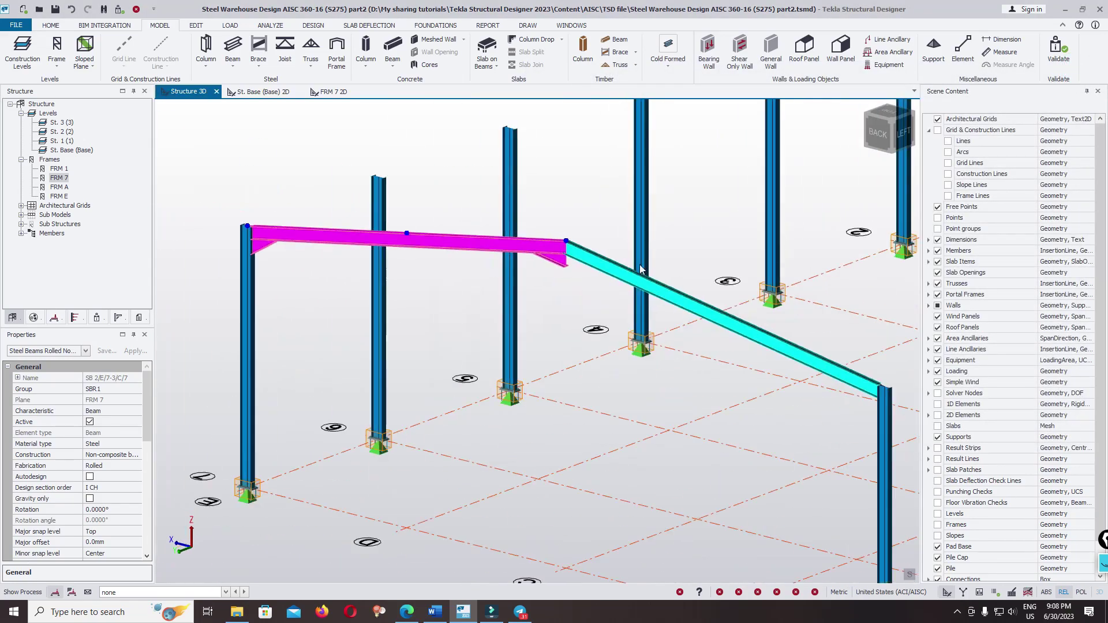
{"action": "scroll", "coordinate": [247, 252], "scroll_direction": "up", "scroll_amount": 5}
{"action": "scroll", "coordinate": [327, 212], "scroll_direction": "down", "scroll_amount": 3}
{"action": "scroll", "coordinate": [315, 209], "scroll_direction": "up", "scroll_amount": 4}
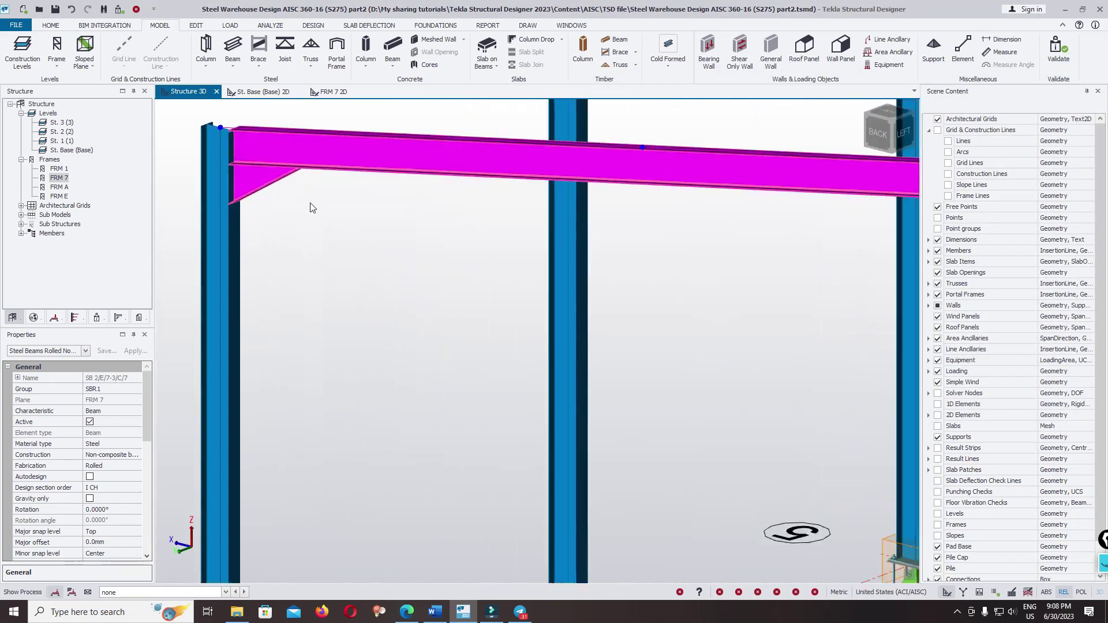
{"action": "scroll", "coordinate": [312, 208], "scroll_direction": "down", "scroll_amount": 3}
{"action": "right_click", "coordinate": [306, 169]}
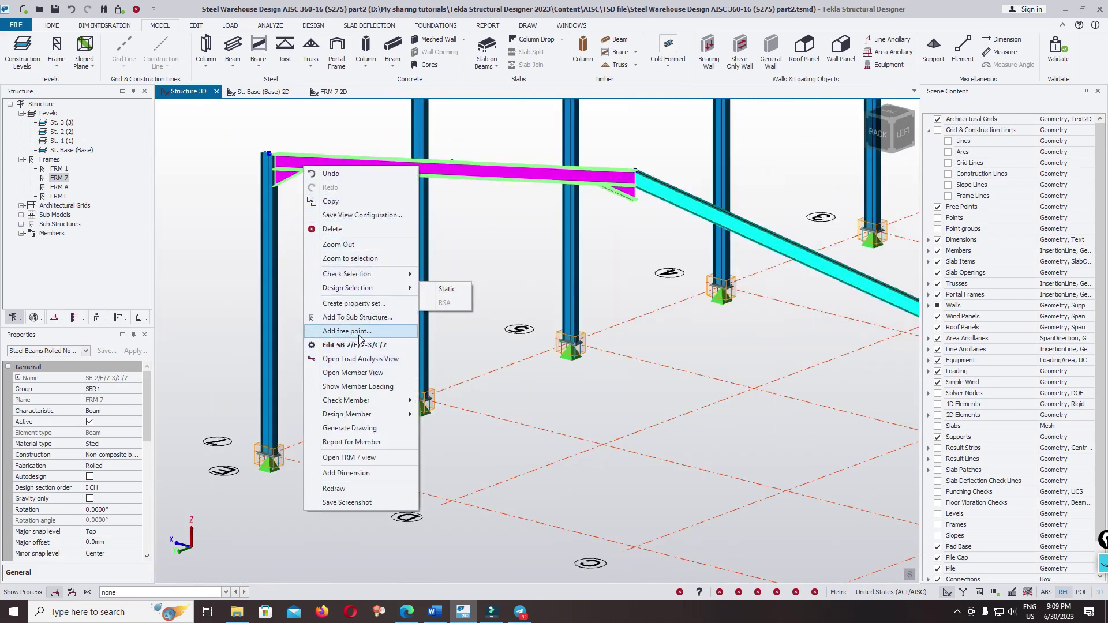
{"action": "left_click", "coordinate": [354, 344]}
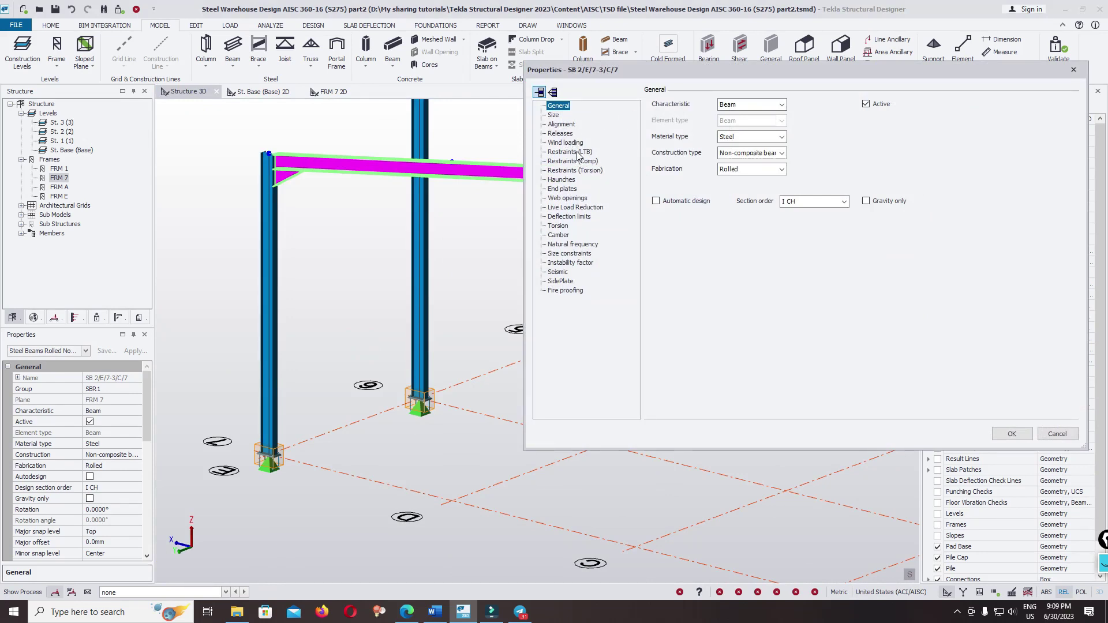
{"action": "left_click", "coordinate": [562, 180]}
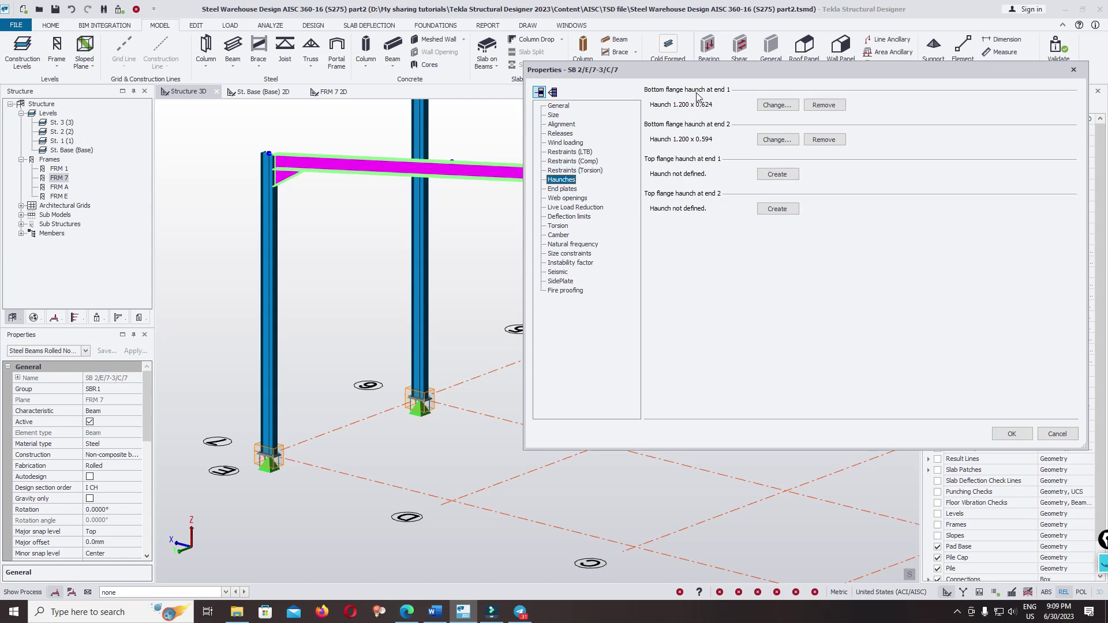
{"action": "left_click", "coordinate": [777, 105]}
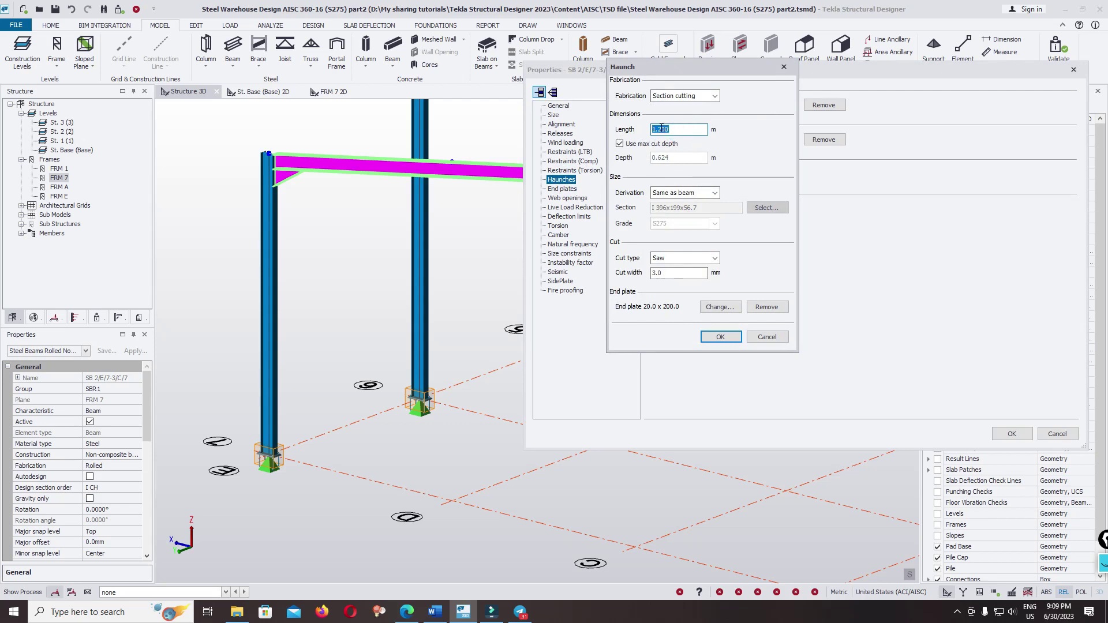
{"action": "left_click", "coordinate": [722, 337]}
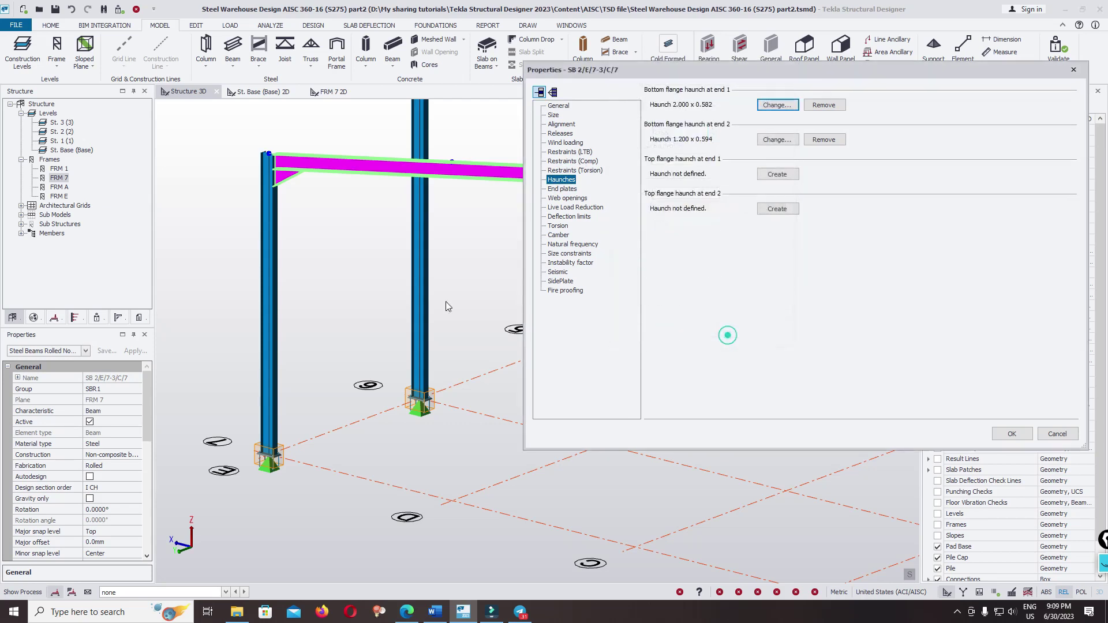
{"action": "left_click", "coordinate": [1012, 434]}
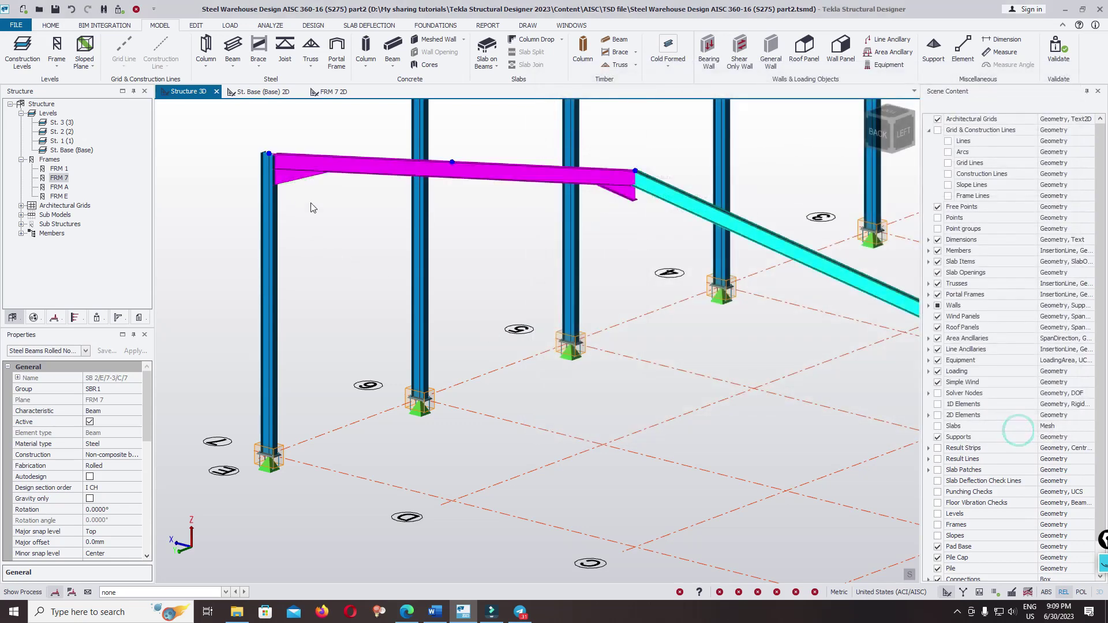
Delete the other gridline 7 rafter, running from the ridge at C to the column at A
{"action": "scroll", "coordinate": [324, 203], "scroll_direction": "up", "scroll_amount": 5}
{"action": "scroll", "coordinate": [490, 176], "scroll_direction": "down", "scroll_amount": 4}
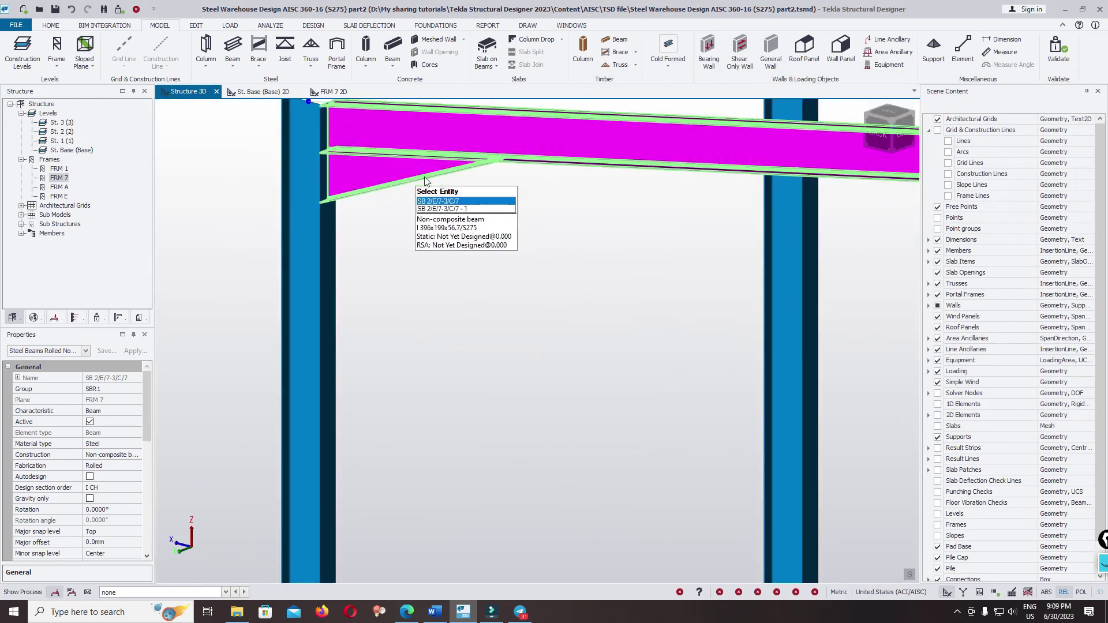
{"action": "scroll", "coordinate": [357, 265], "scroll_direction": "down", "scroll_amount": 6}
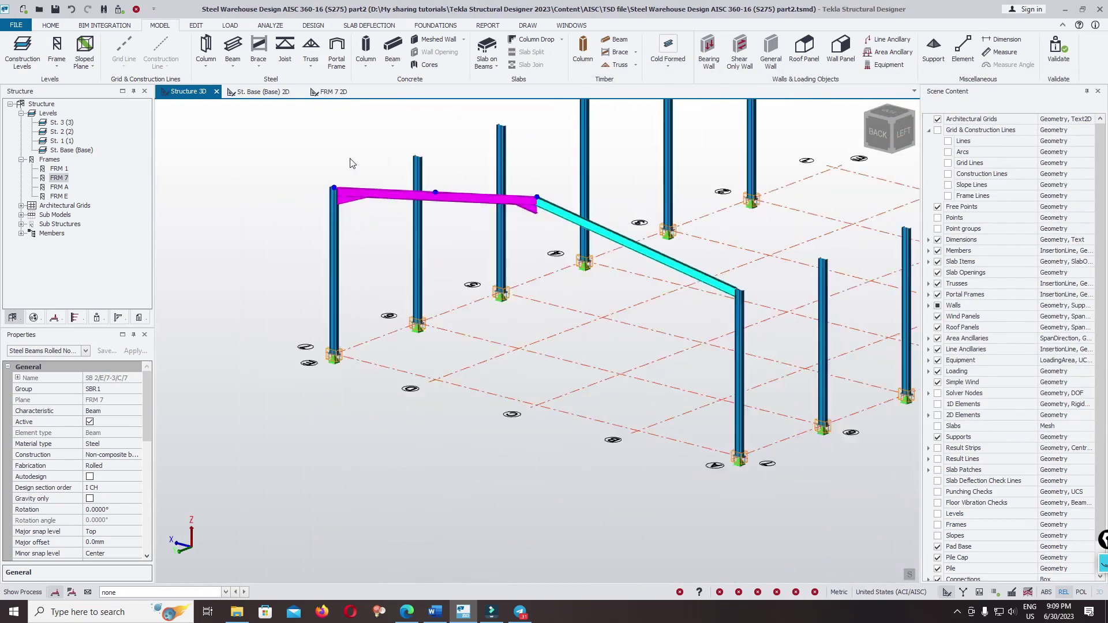
{"action": "right_click_drag", "start_coordinate": [572, 292], "coordinate": [605, 285]}
{"action": "key", "text": "Escape"}
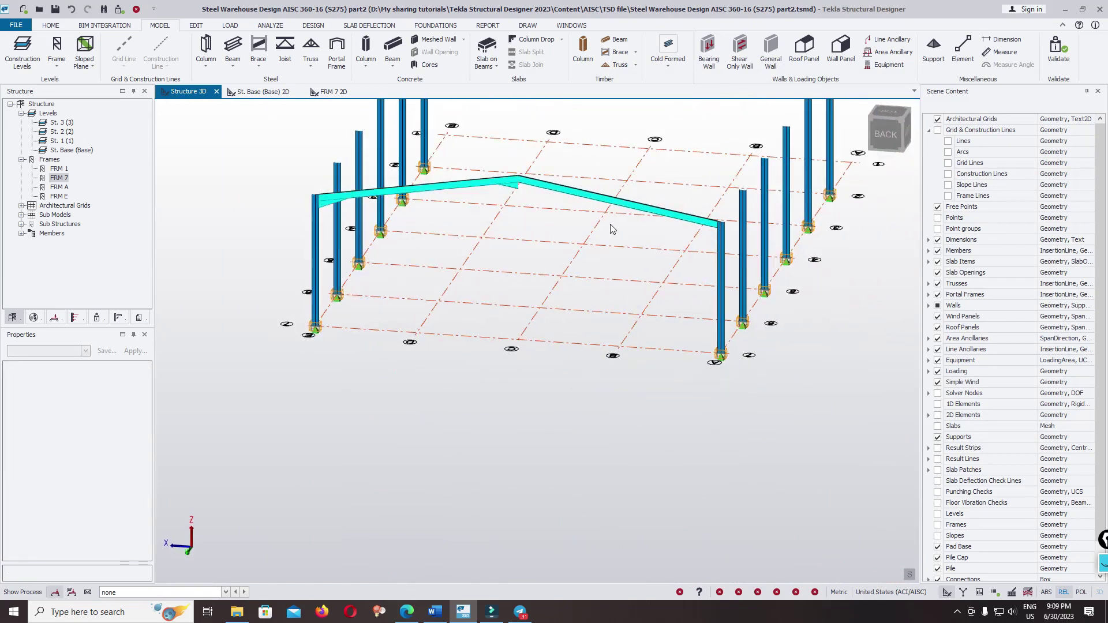
{"action": "left_click", "coordinate": [616, 201]}
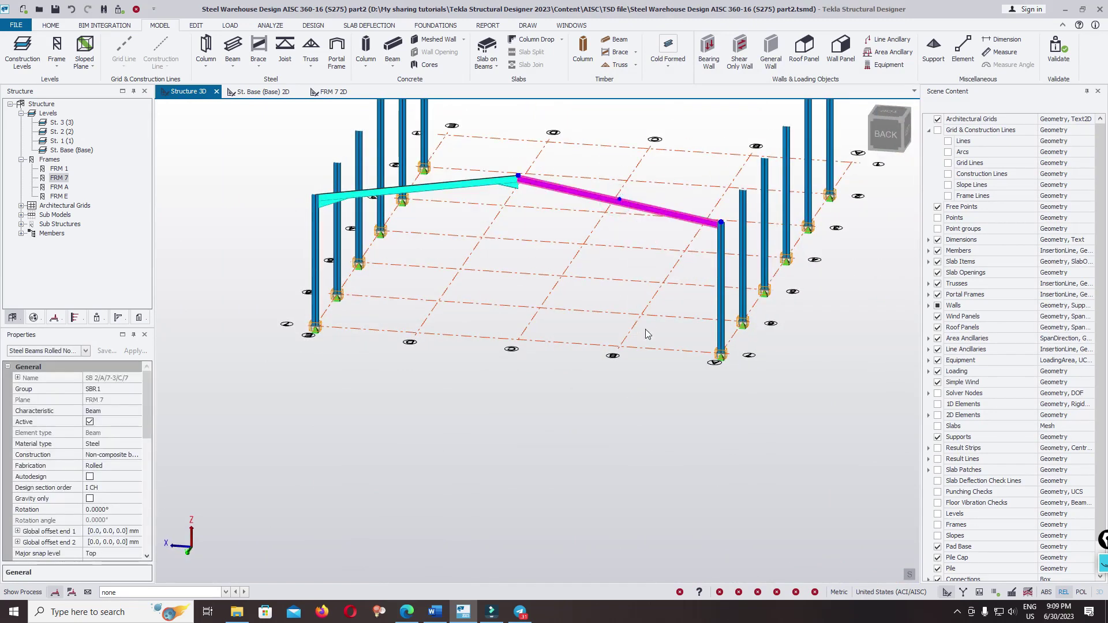
{"action": "key", "text": "Delete"}
Mirror the haunched rafter on gridline 7 to the other side of the ridge, using column bases E/7 and A/7 as mirror points
{"action": "left_click", "coordinate": [364, 222]}
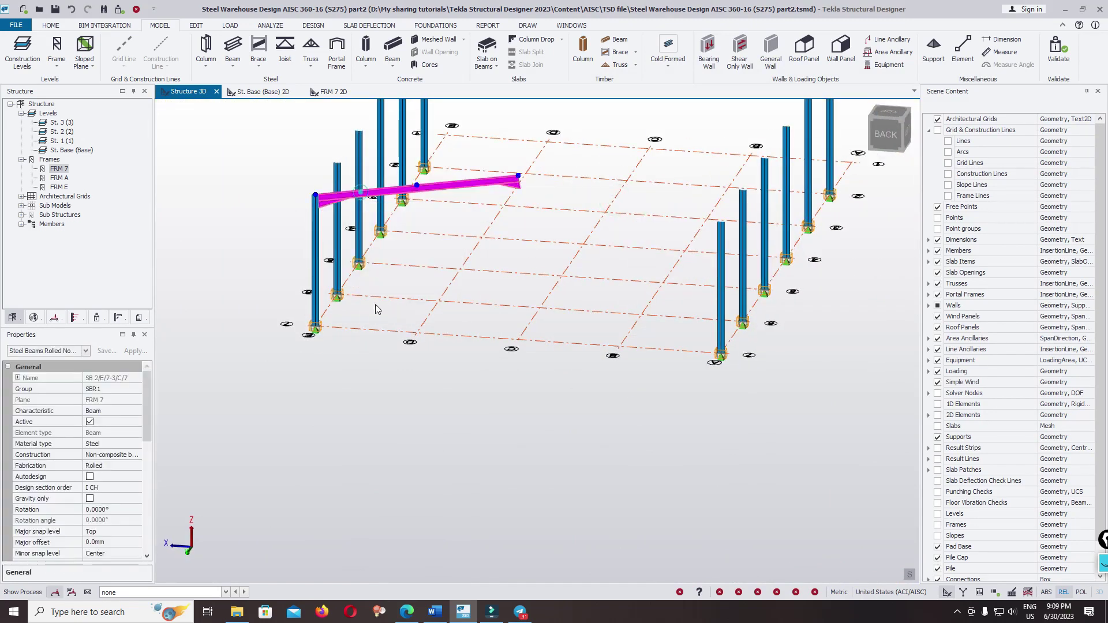
{"action": "right_click_drag", "start_coordinate": [468, 285], "coordinate": [360, 229]}
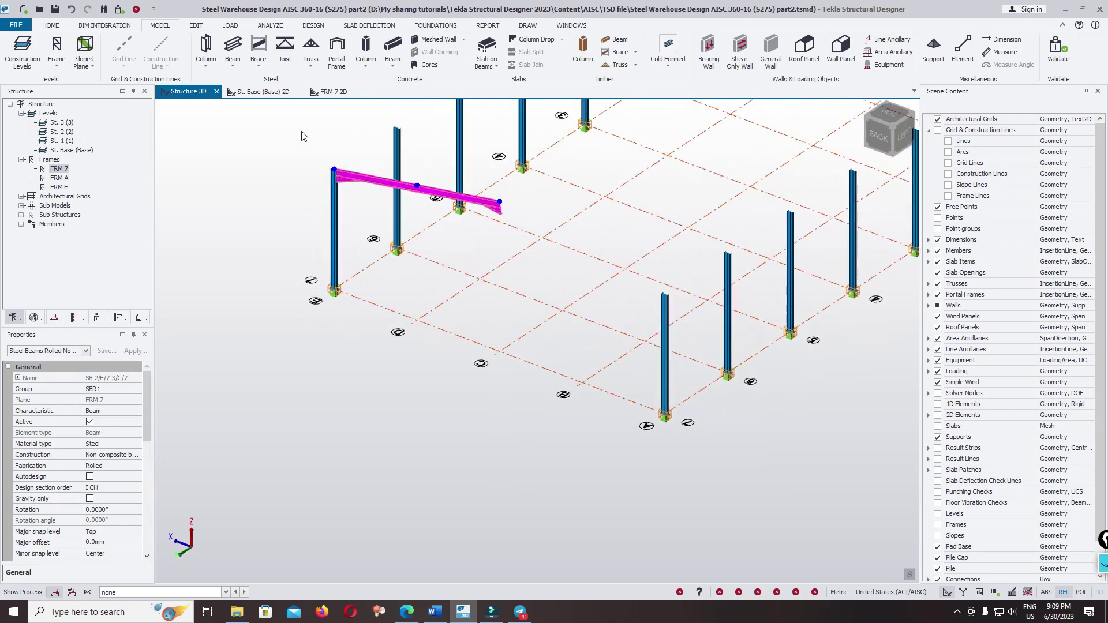
{"action": "scroll", "coordinate": [304, 158], "scroll_direction": "up", "scroll_amount": 2}
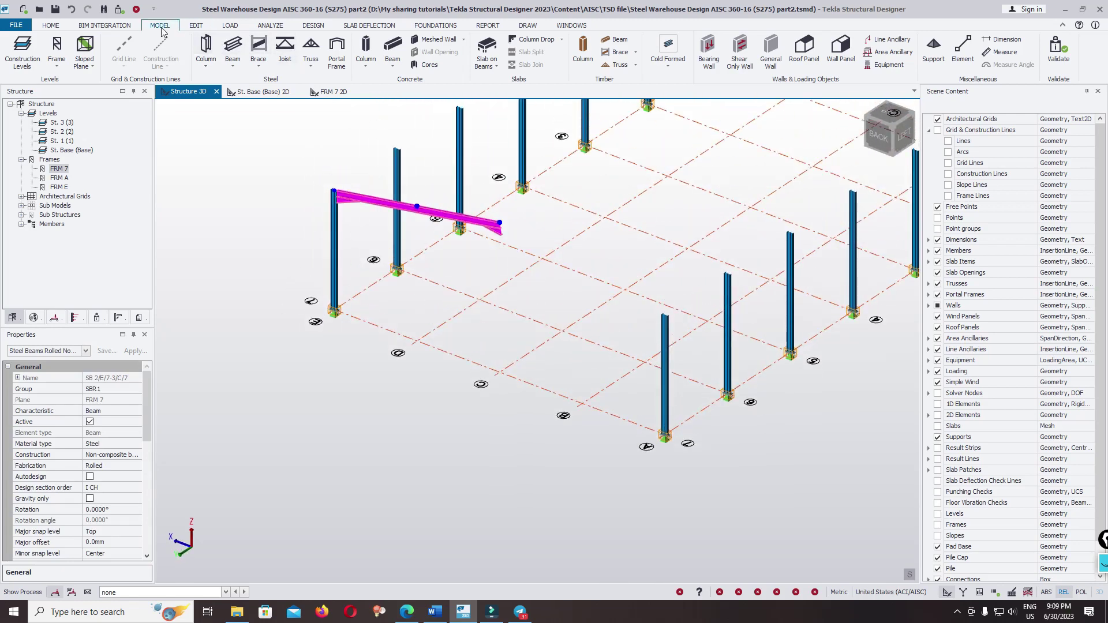
{"action": "left_click", "coordinate": [195, 26]}
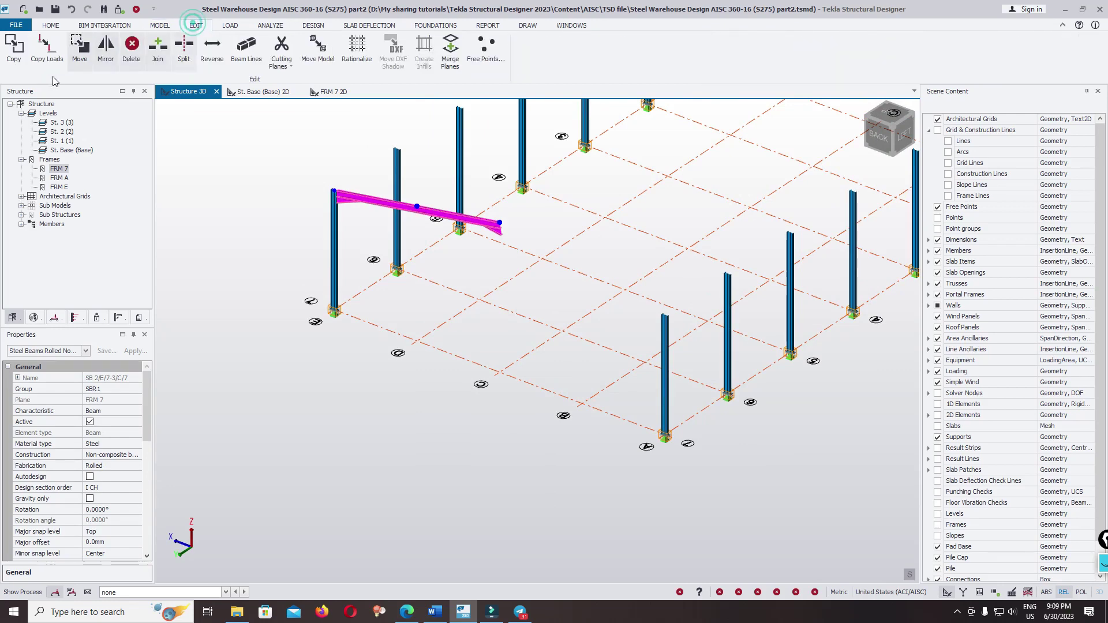
{"action": "left_click", "coordinate": [104, 50]}
{"action": "left_click", "coordinate": [333, 311]}
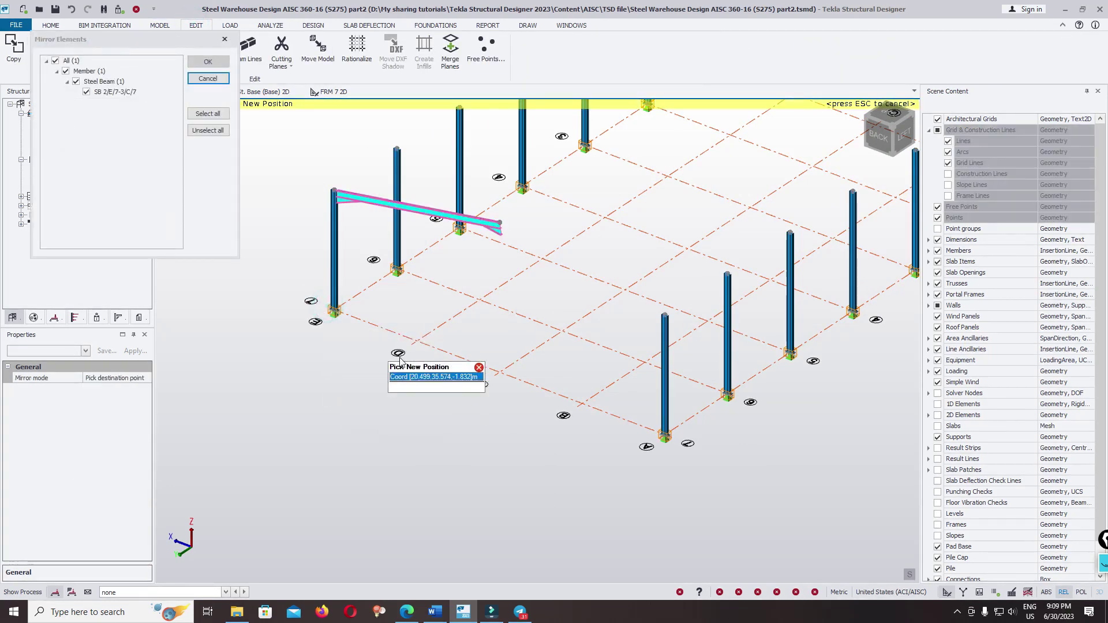
{"action": "left_click", "coordinate": [666, 434]}
{"action": "key", "text": "Escape"}
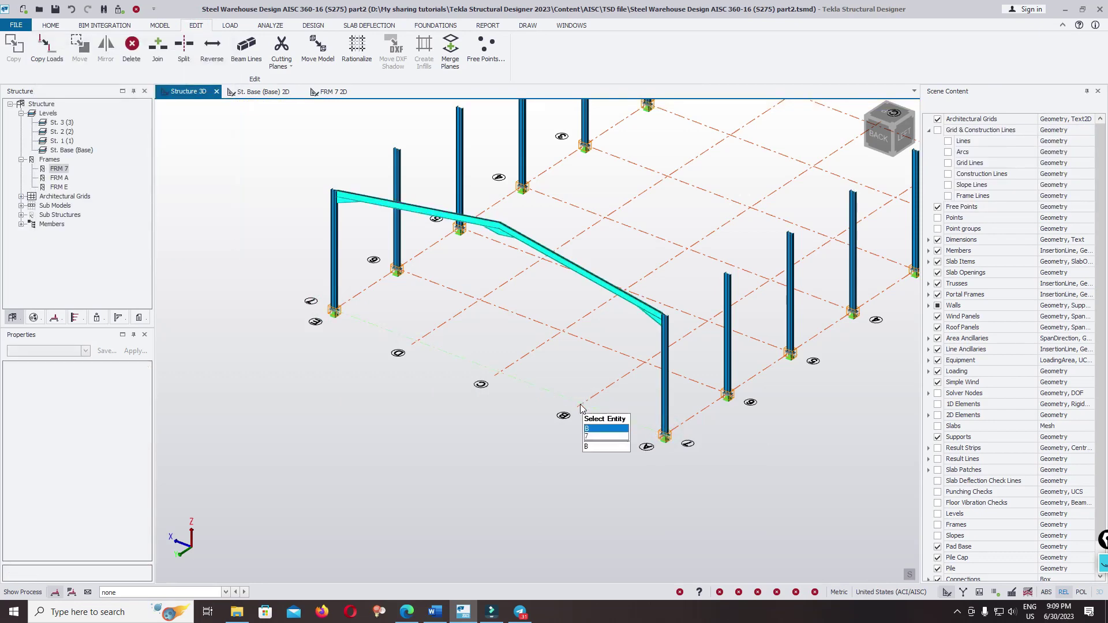
Copy both haunched rafters from reference node A/7 onto the columns of gridlines 6, 5, 4, 3 and 2
{"action": "right_click_drag", "start_coordinate": [579, 406], "coordinate": [486, 320]}
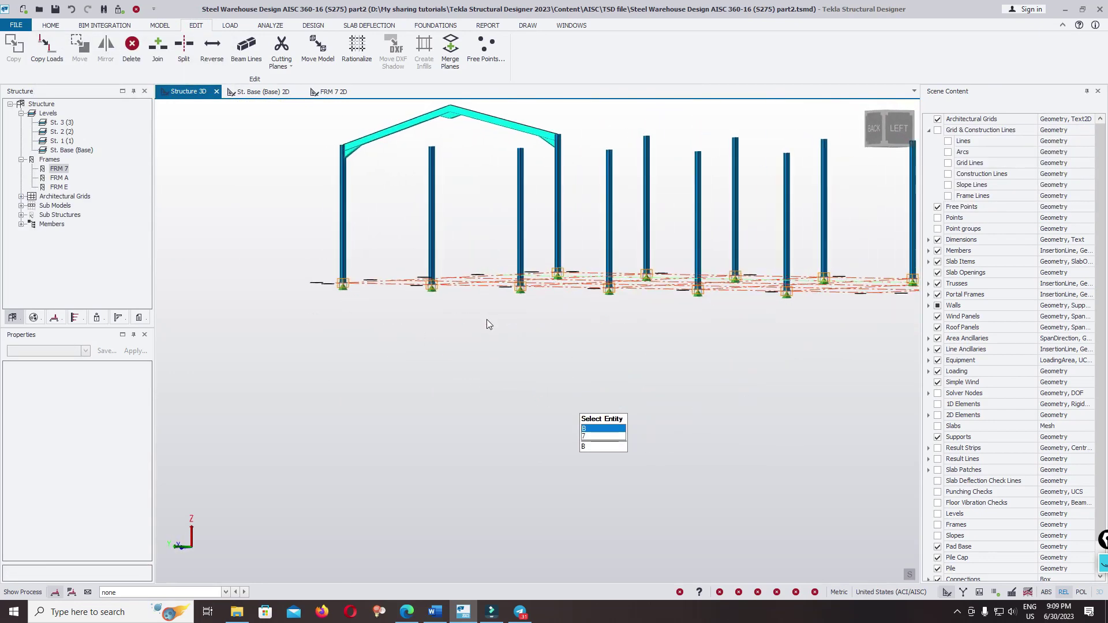
{"action": "middle_click_drag", "start_coordinate": [469, 259], "coordinate": [452, 306]}
{"action": "right_click_drag", "start_coordinate": [436, 271], "coordinate": [456, 210]}
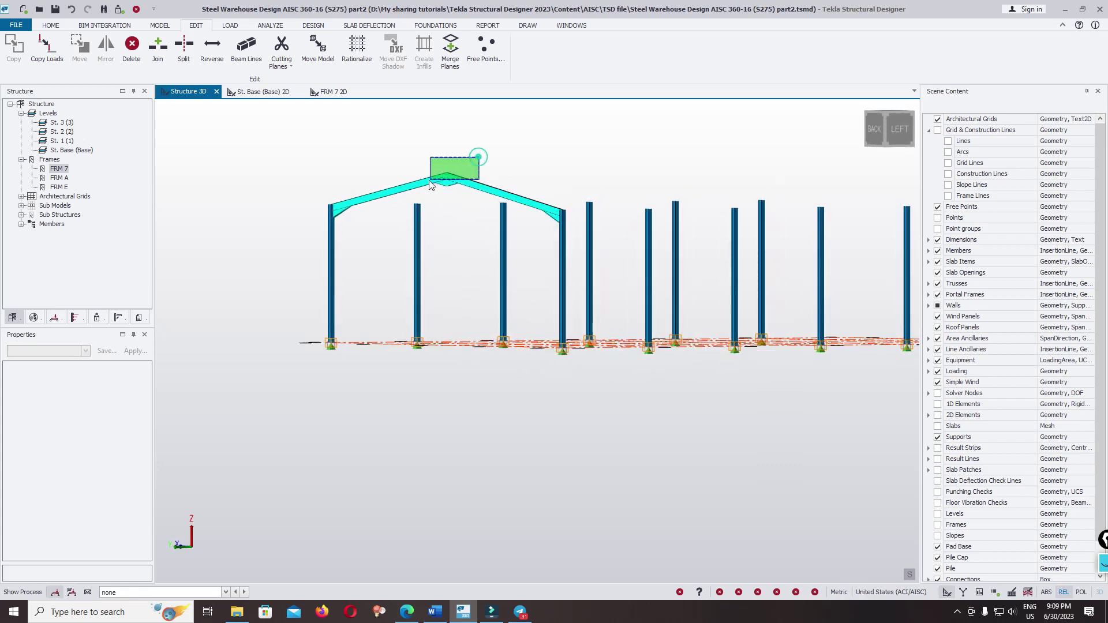
{"action": "left_click_drag", "start_coordinate": [427, 194], "coordinate": [427, 194]}
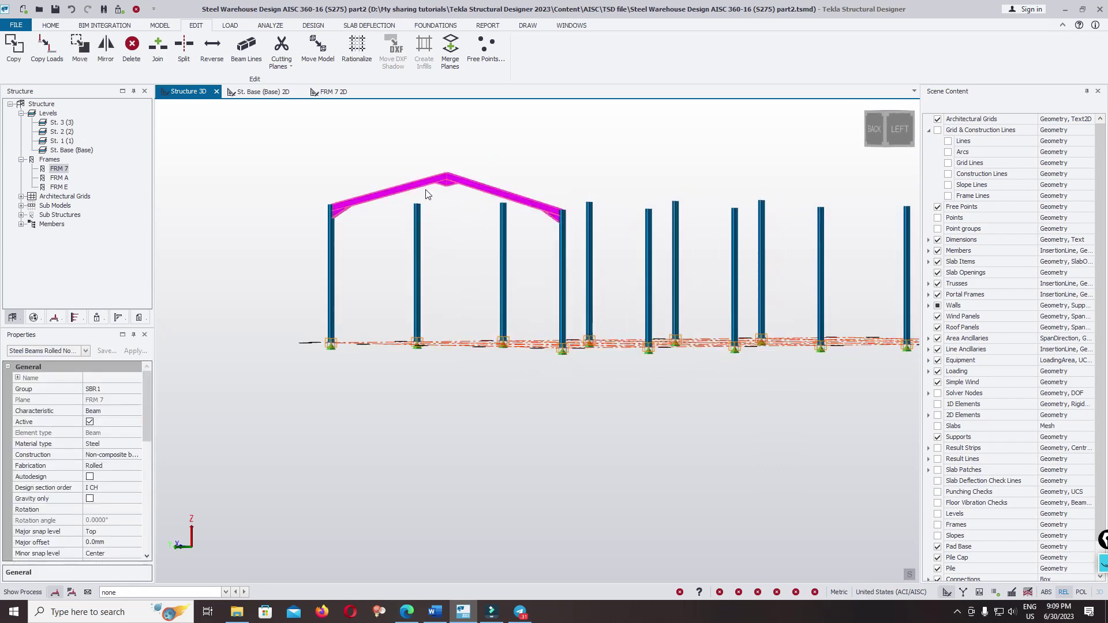
{"action": "right_click", "coordinate": [408, 140]}
{"action": "left_click", "coordinate": [427, 171]}
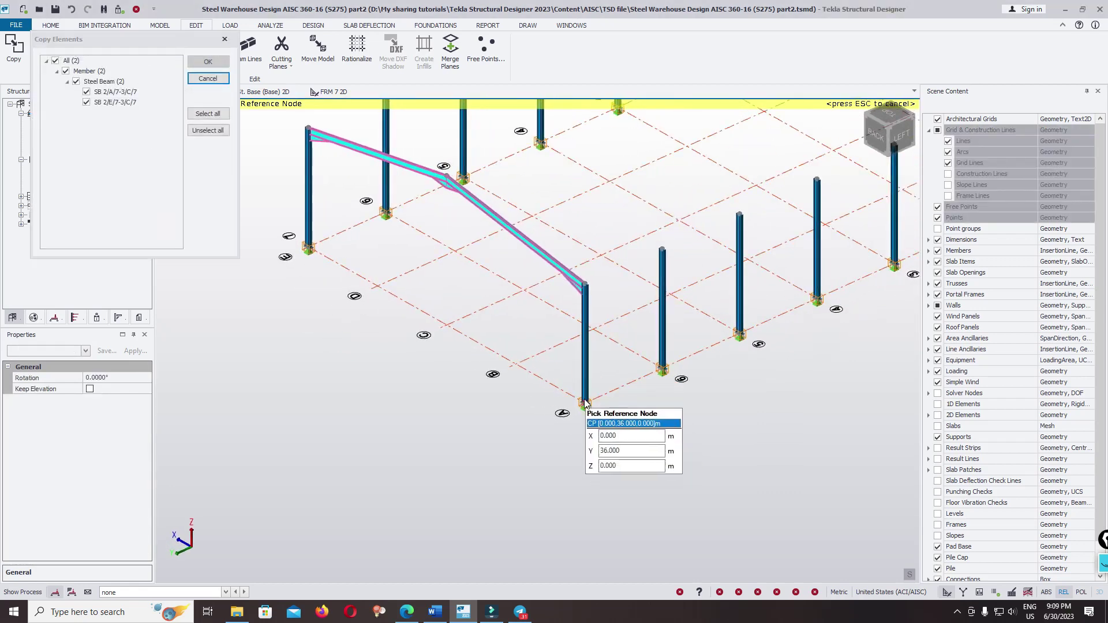
{"action": "left_click", "coordinate": [585, 403]}
{"action": "scroll", "coordinate": [653, 370], "scroll_direction": "down", "scroll_amount": 2}
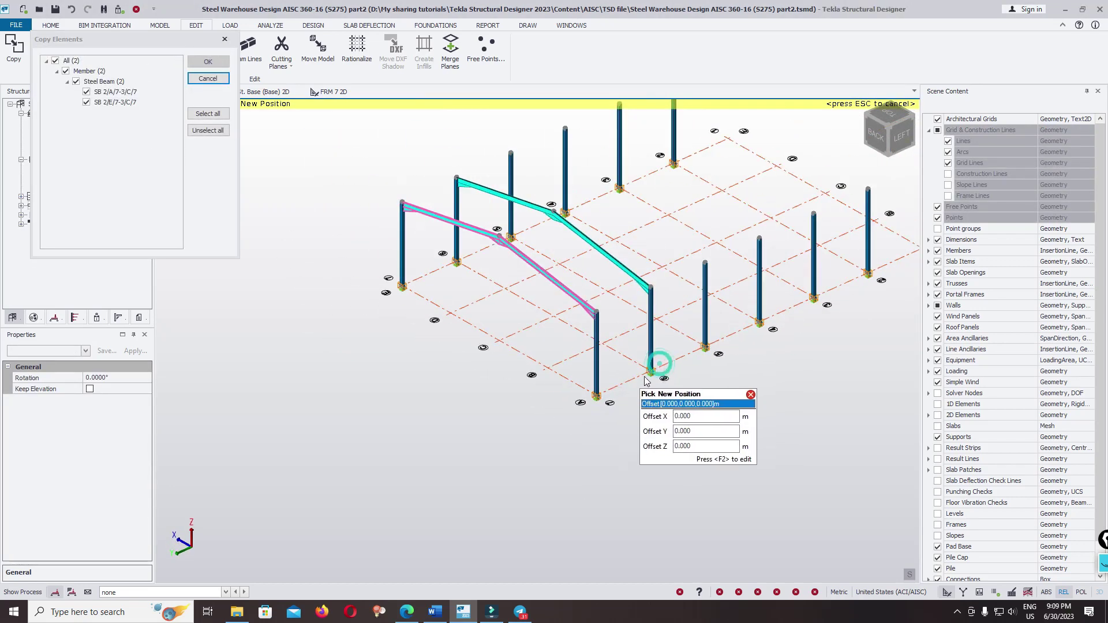
{"action": "left_click", "coordinate": [705, 347]}
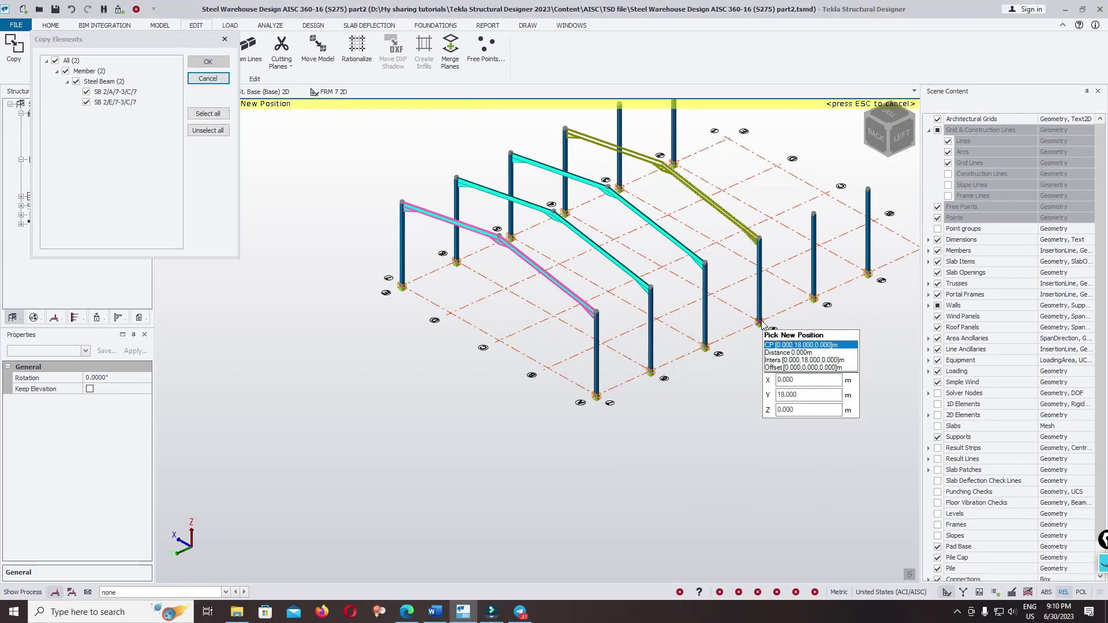
{"action": "left_click", "coordinate": [759, 321]}
{"action": "left_click", "coordinate": [813, 298]}
{"action": "left_click", "coordinate": [868, 273]}
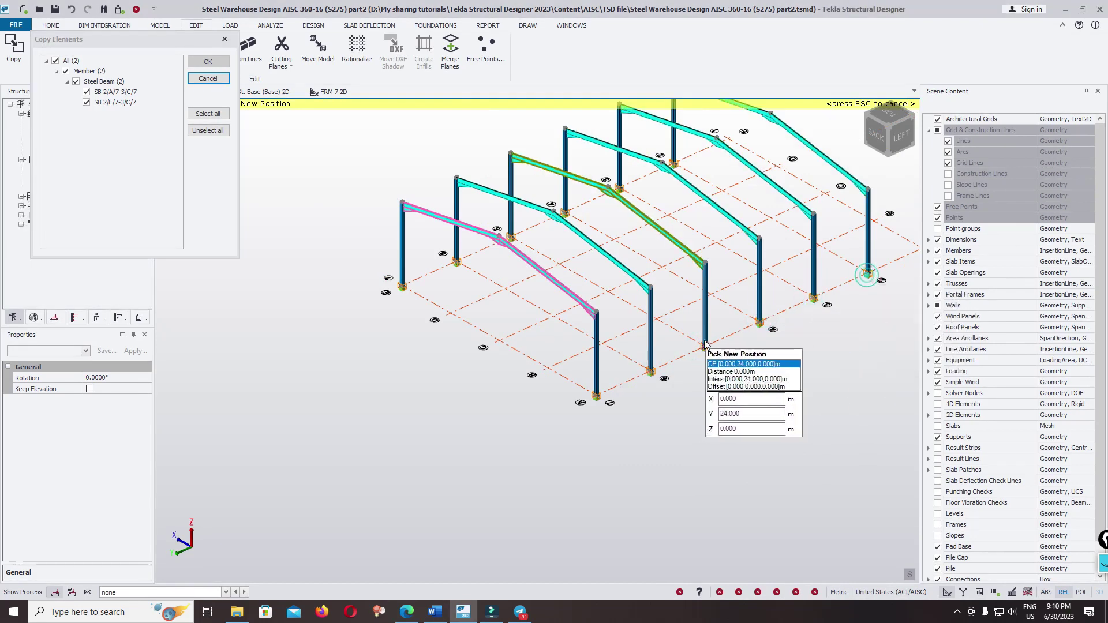
{"action": "key", "text": "Escape"}
{"action": "scroll", "coordinate": [577, 376], "scroll_direction": "up", "scroll_amount": 2}
{"action": "scroll", "coordinate": [510, 398], "scroll_direction": "up", "scroll_amount": 2}
{"action": "scroll", "coordinate": [509, 419], "scroll_direction": "down", "scroll_amount": 2}
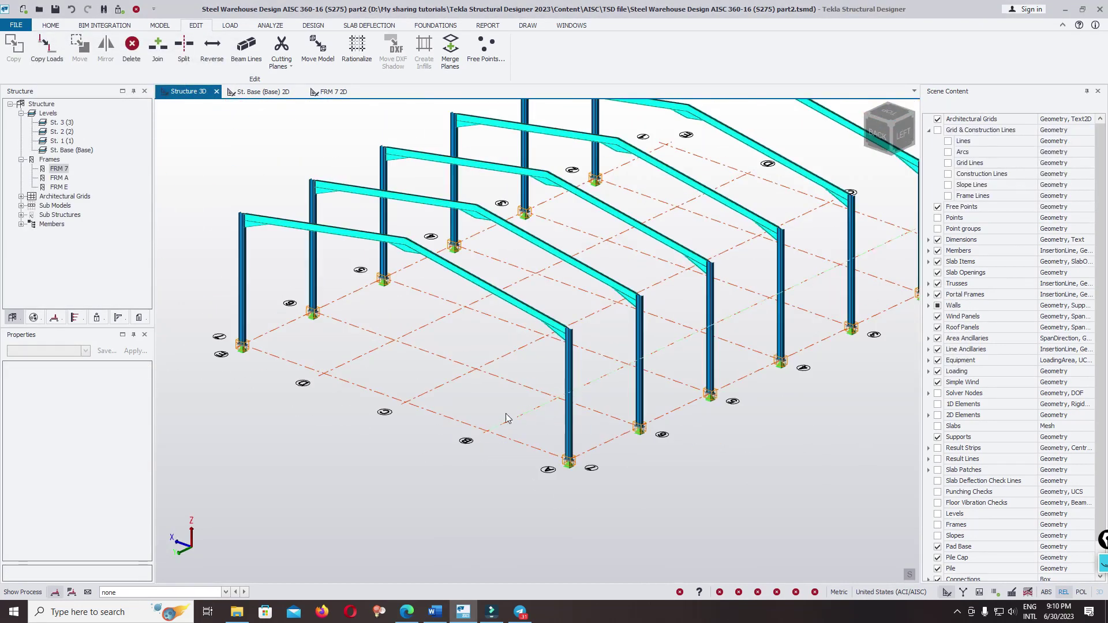
{"action": "scroll", "coordinate": [496, 427], "scroll_direction": "up", "scroll_amount": 3}
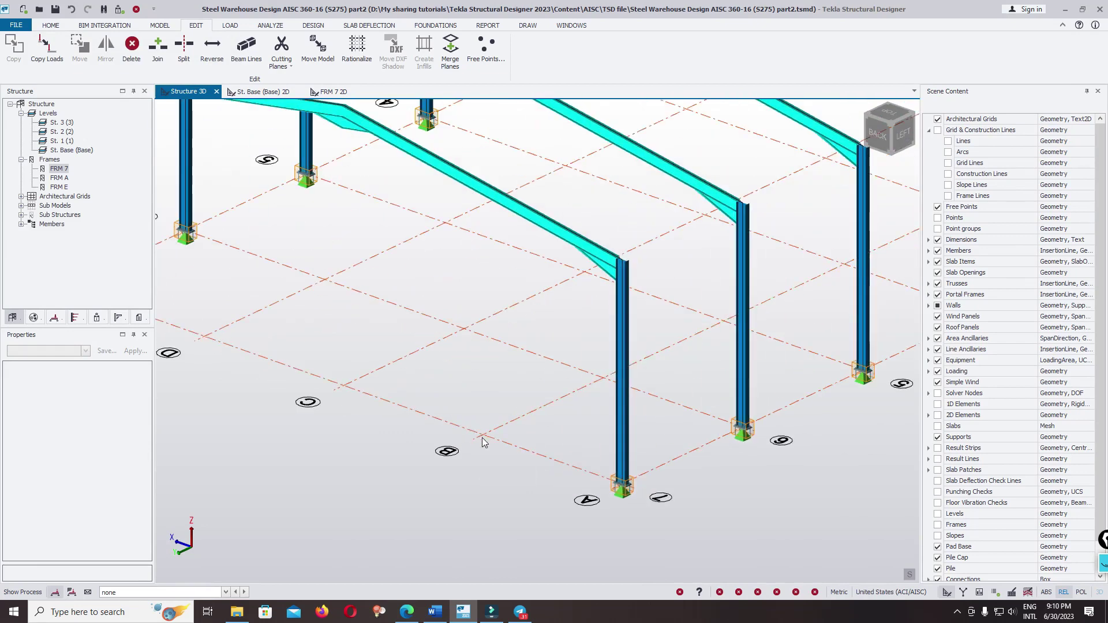
{"action": "scroll", "coordinate": [477, 431], "scroll_direction": "down", "scroll_amount": 3}
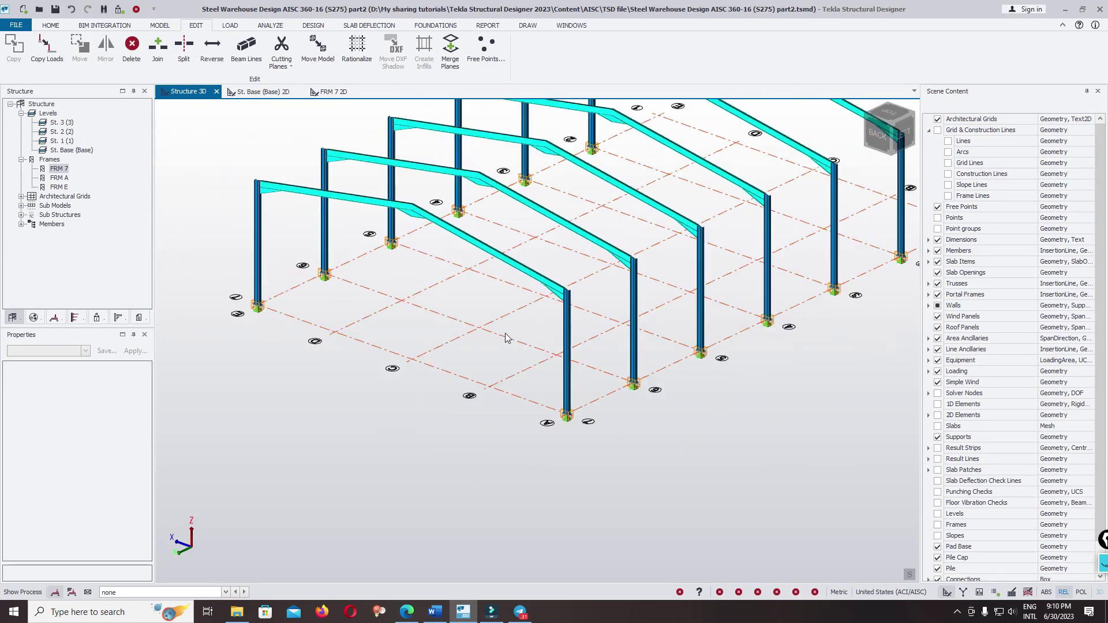
{"action": "scroll", "coordinate": [467, 440], "scroll_direction": "up", "scroll_amount": 2}
{"action": "right_click_drag", "start_coordinate": [467, 440], "coordinate": [459, 466]}
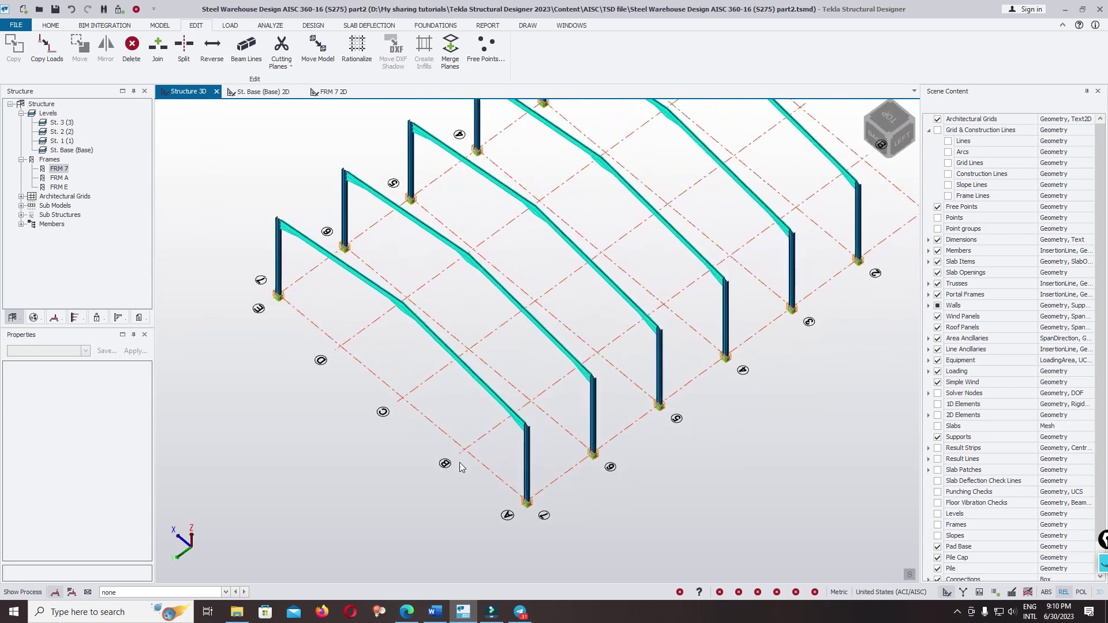
In the FRM 7 2D view, start a new rolled steel column and set its grade to S275
{"action": "double_click", "coordinate": [59, 168]}
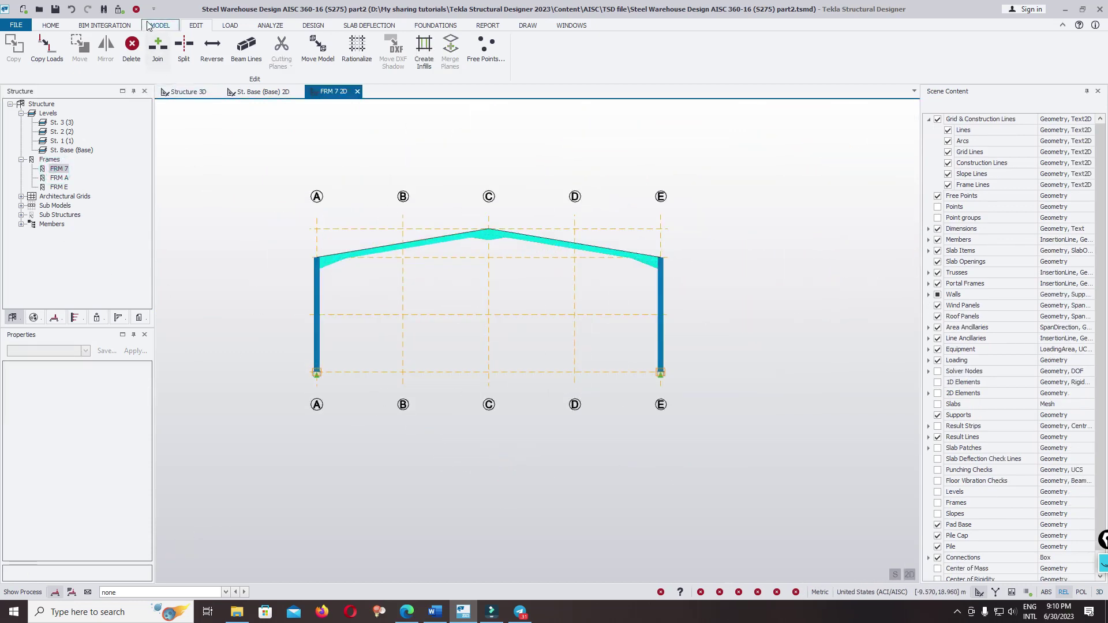
{"action": "left_click", "coordinate": [159, 26]}
{"action": "left_click", "coordinate": [206, 46]}
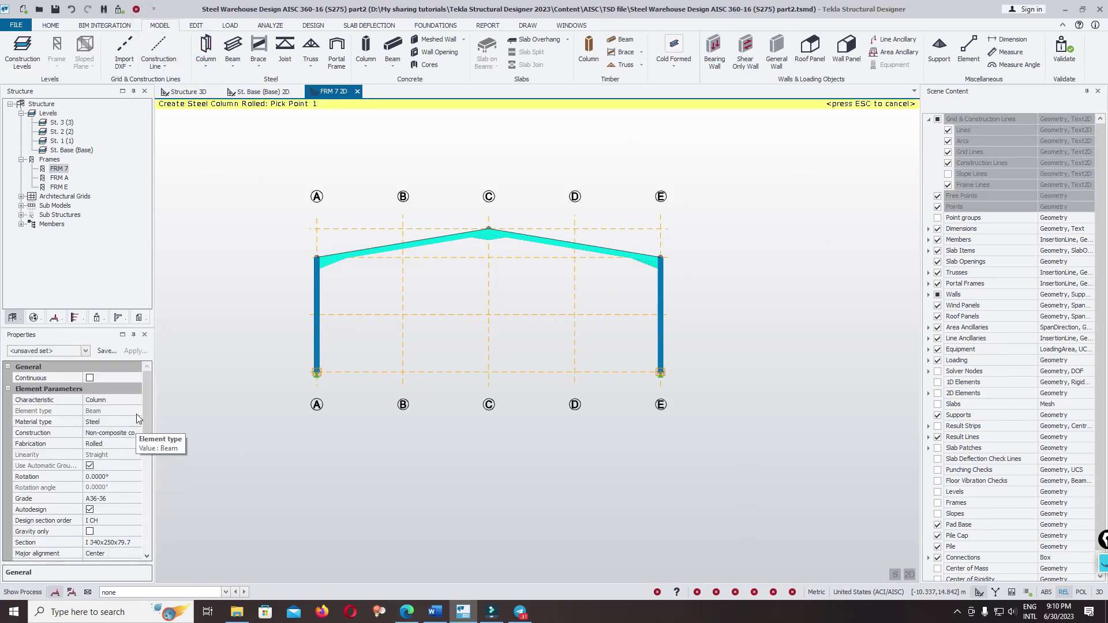
{"action": "scroll", "coordinate": [148, 412], "scroll_direction": "down", "scroll_amount": 2}
{"action": "left_click", "coordinate": [137, 434]}
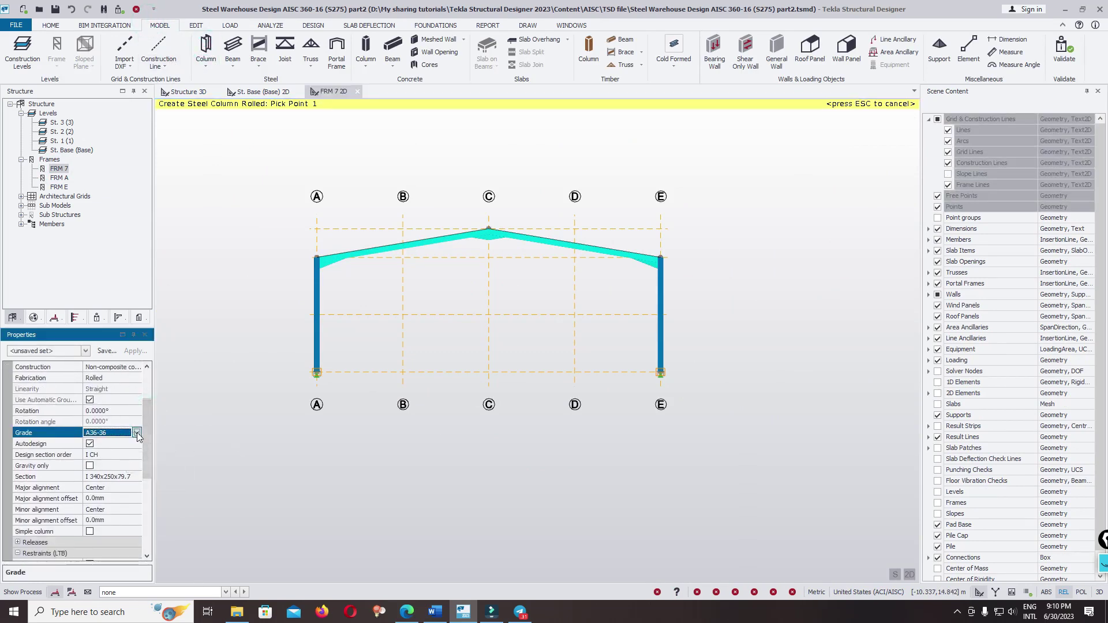
{"action": "left_click", "coordinate": [137, 433]}
{"action": "left_click", "coordinate": [98, 456]}
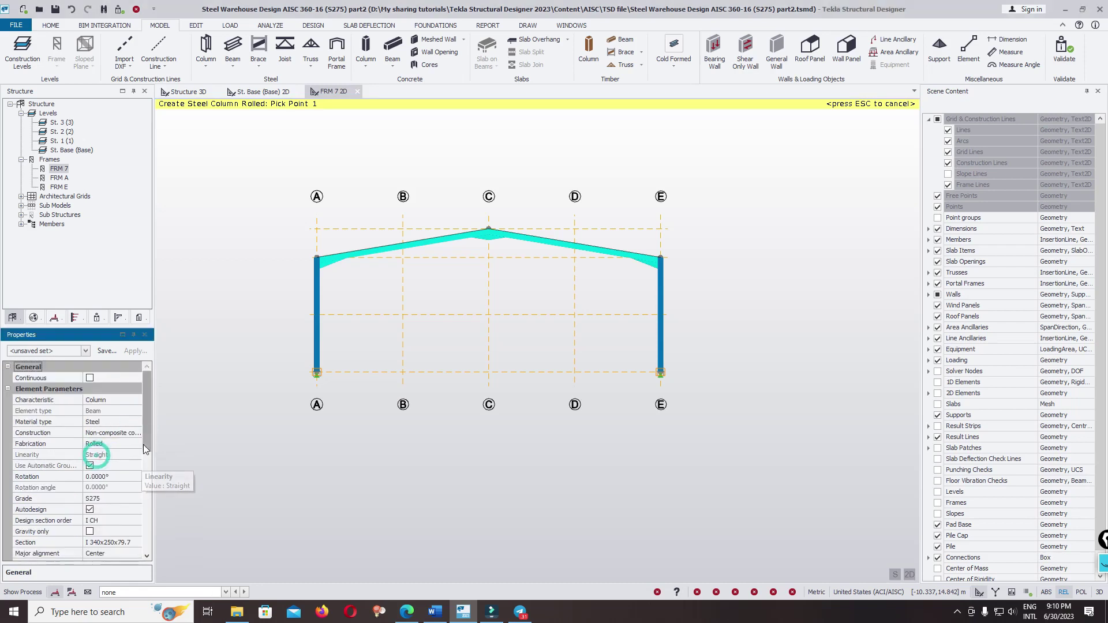
Turn off autodesign for the new column and choose the section I 244x175x44.1
{"action": "left_click_drag", "start_coordinate": [145, 420], "coordinate": [138, 462]}
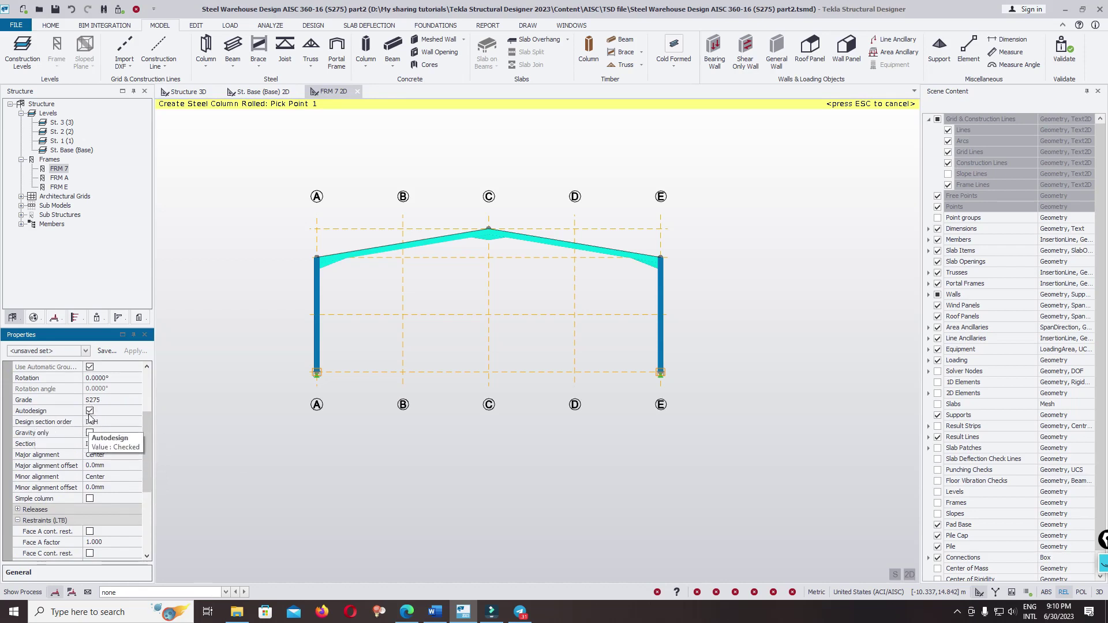
{"action": "left_click", "coordinate": [90, 412]}
{"action": "left_click", "coordinate": [105, 443]}
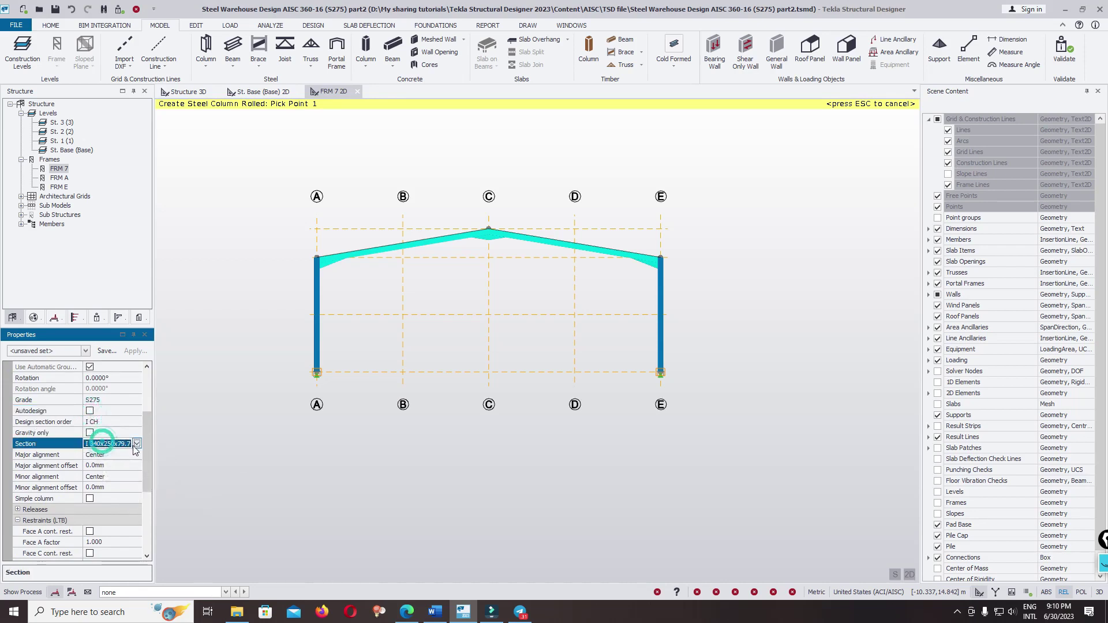
{"action": "left_click", "coordinate": [136, 444]}
{"action": "left_click", "coordinate": [106, 477]}
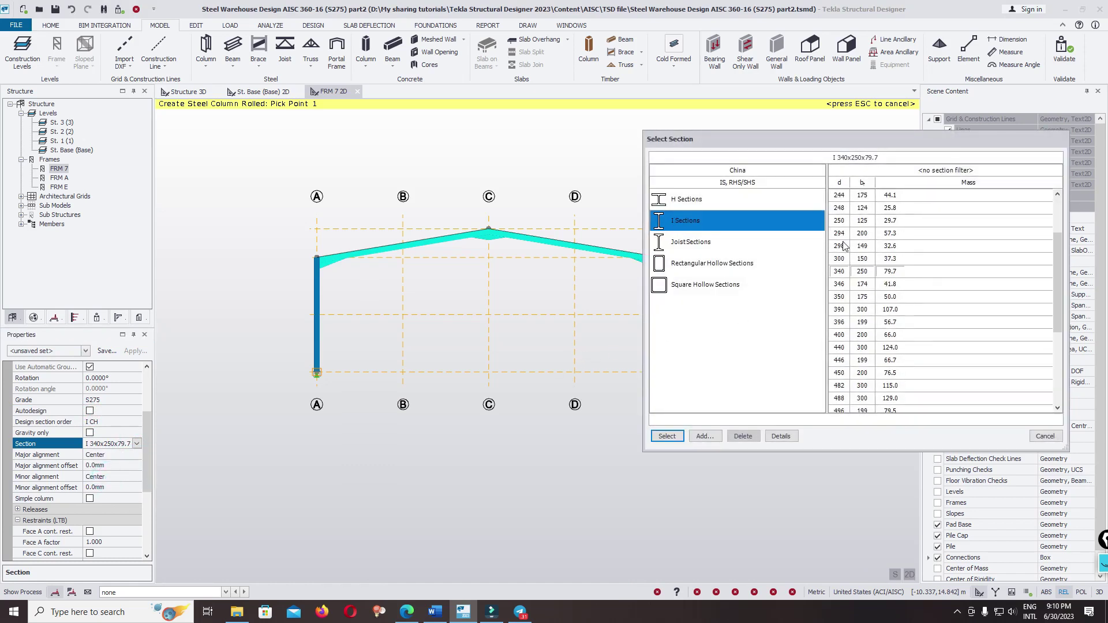
{"action": "scroll", "coordinate": [844, 247], "scroll_direction": "up", "scroll_amount": 1}
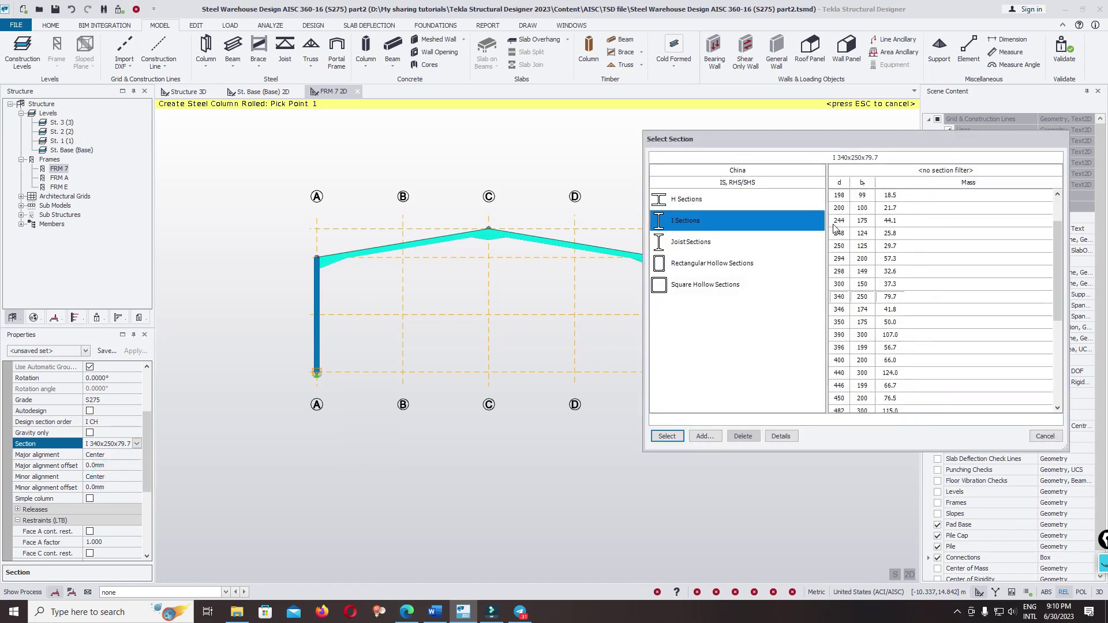
{"action": "left_click", "coordinate": [668, 436]}
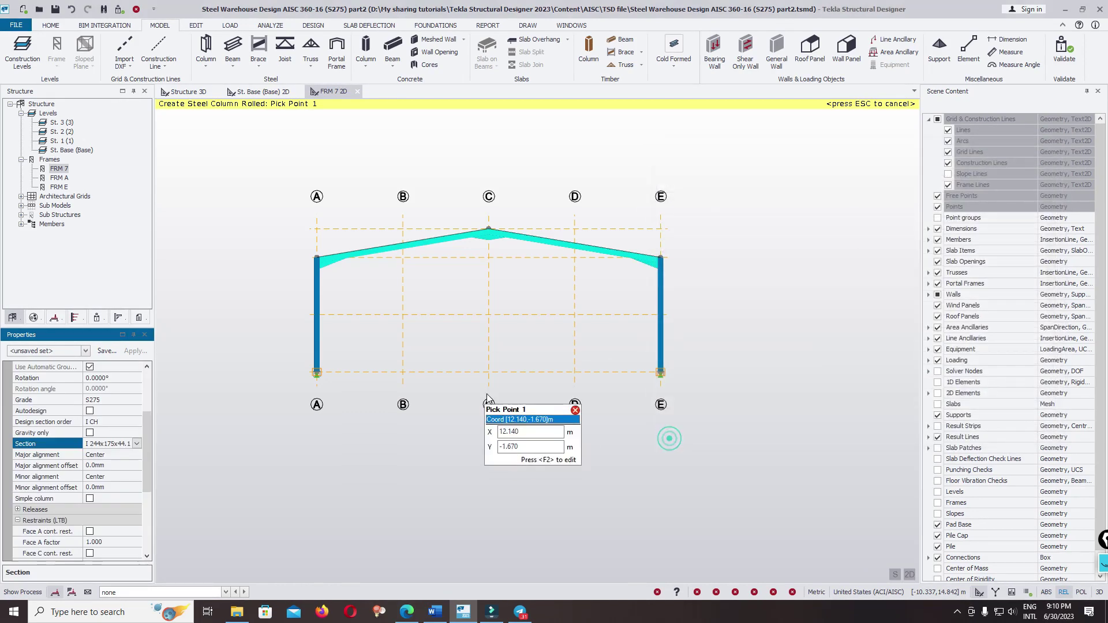
Place two columns on frame 7 at gridlines B and D, each from the base up to the rafter
{"action": "left_click", "coordinate": [402, 371]}
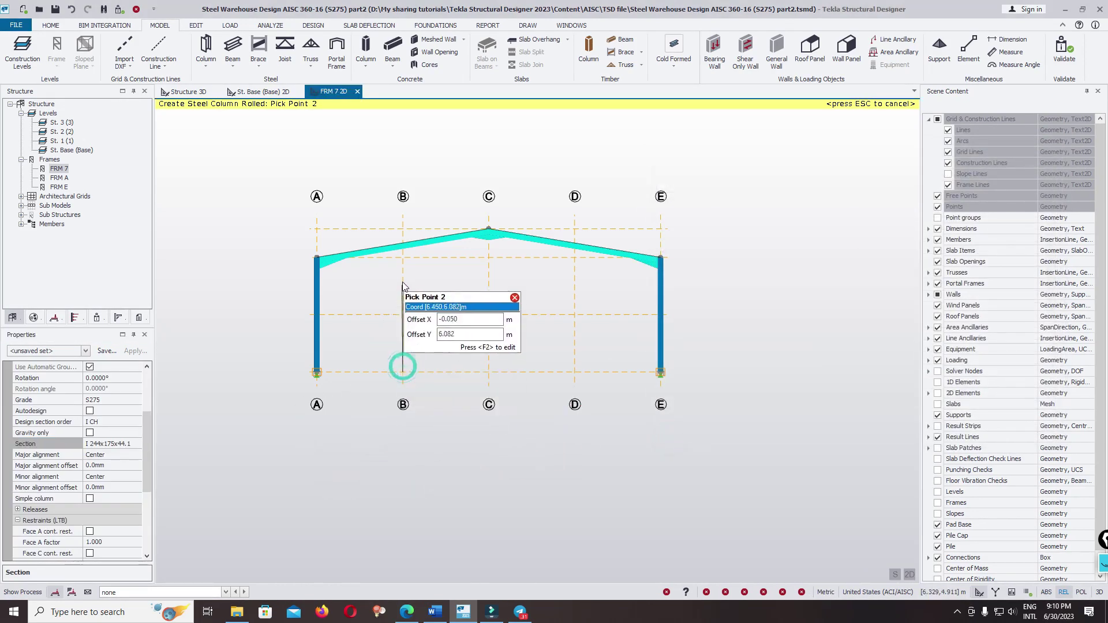
{"action": "left_click", "coordinate": [403, 243]}
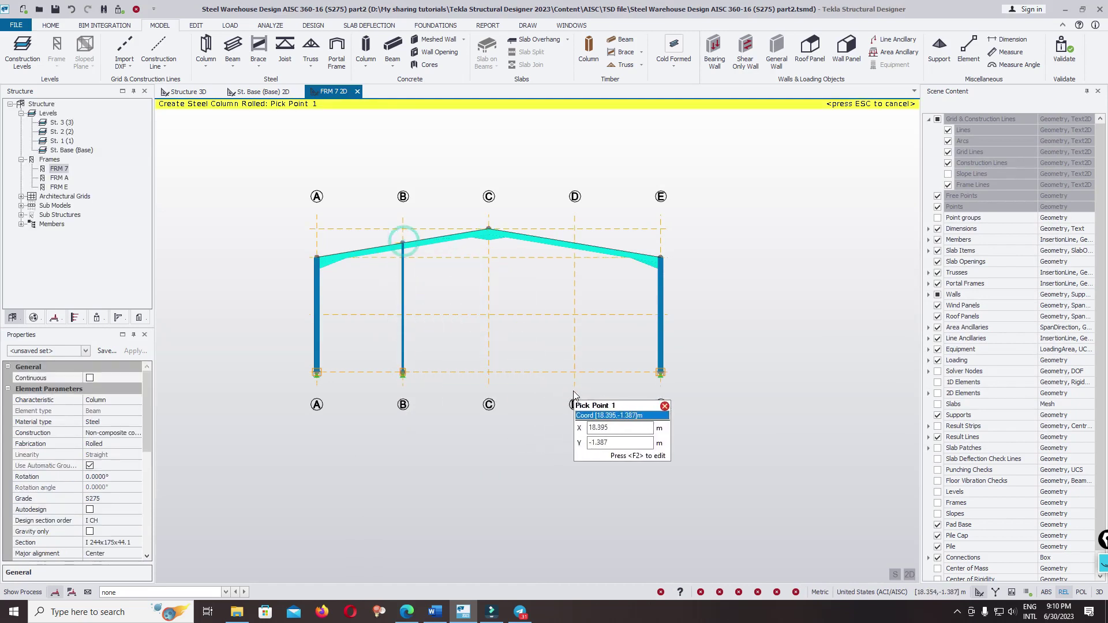
{"action": "left_click", "coordinate": [574, 372]}
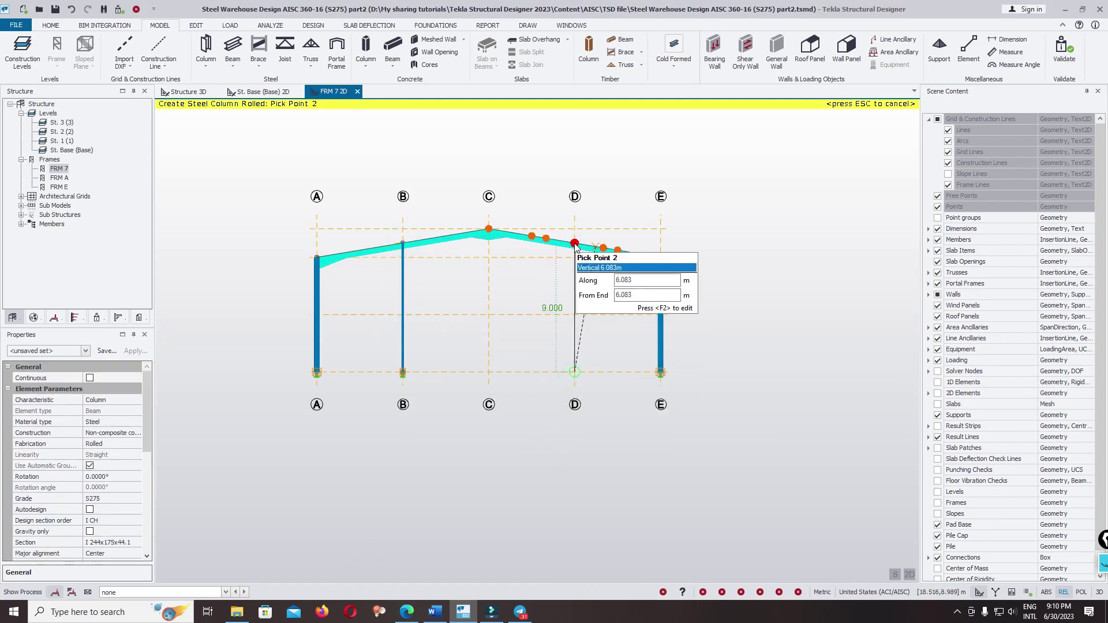
{"action": "left_click", "coordinate": [575, 243]}
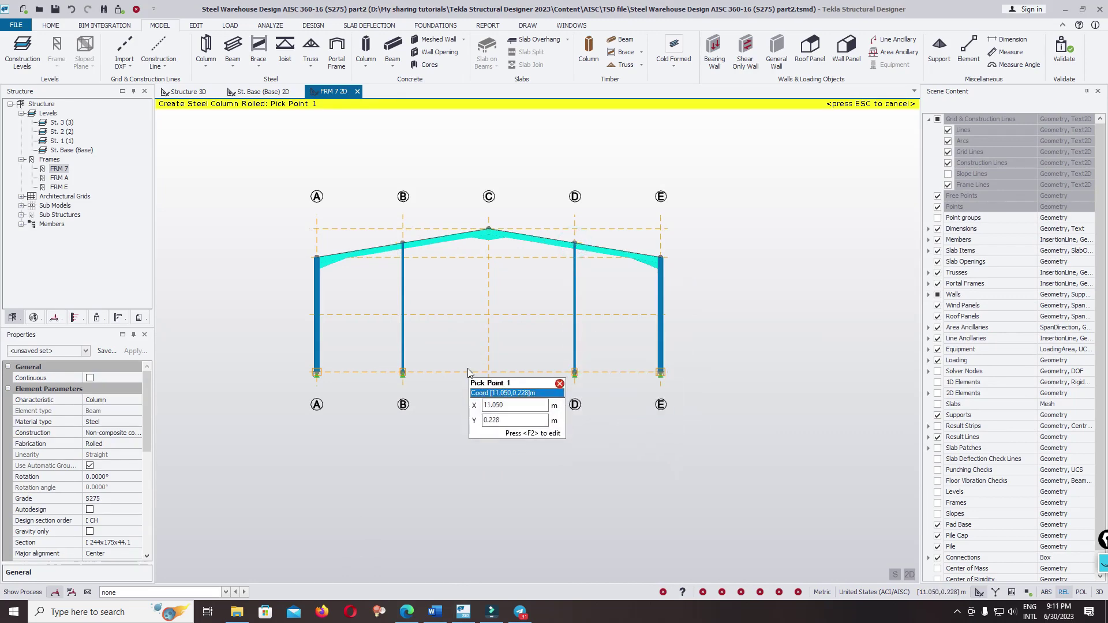
Start a rolled non-composite steel beam and set its section to I 200x100x21.7
{"action": "scroll", "coordinate": [344, 317], "scroll_direction": "up", "scroll_amount": 3}
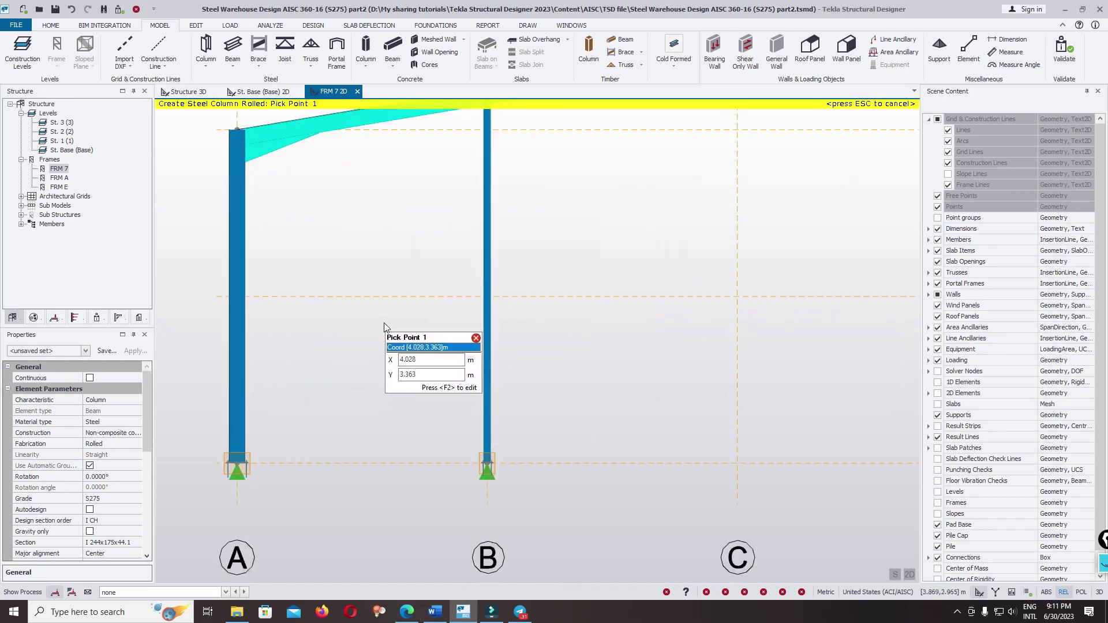
{"action": "scroll", "coordinate": [408, 281], "scroll_direction": "down", "scroll_amount": 1}
{"action": "left_click", "coordinate": [237, 47]}
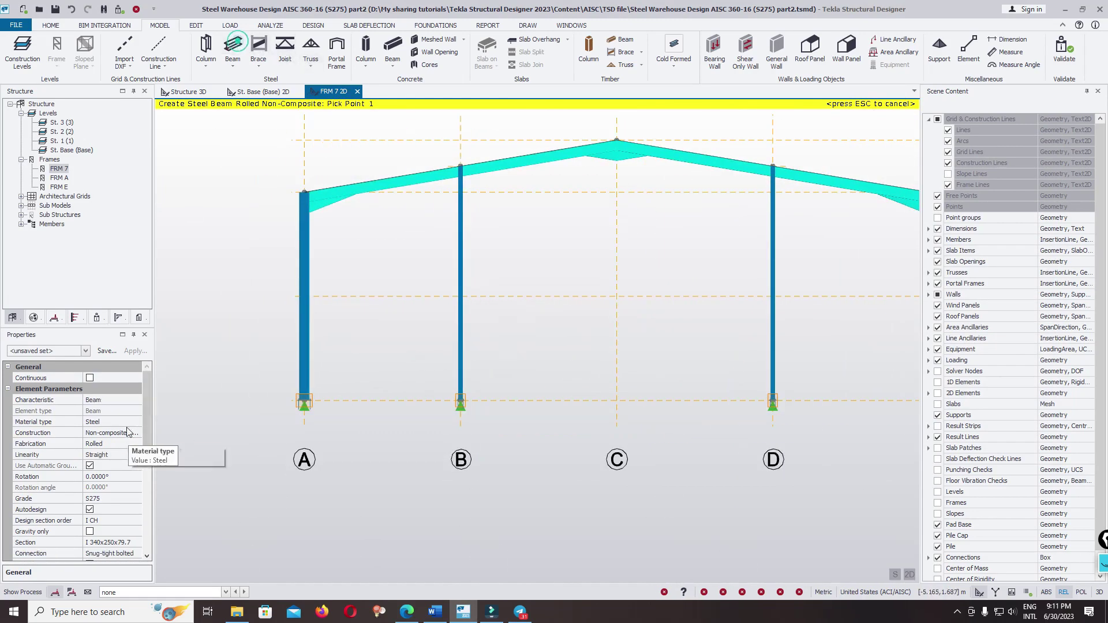
{"action": "left_click_drag", "start_coordinate": [147, 428], "coordinate": [142, 469]}
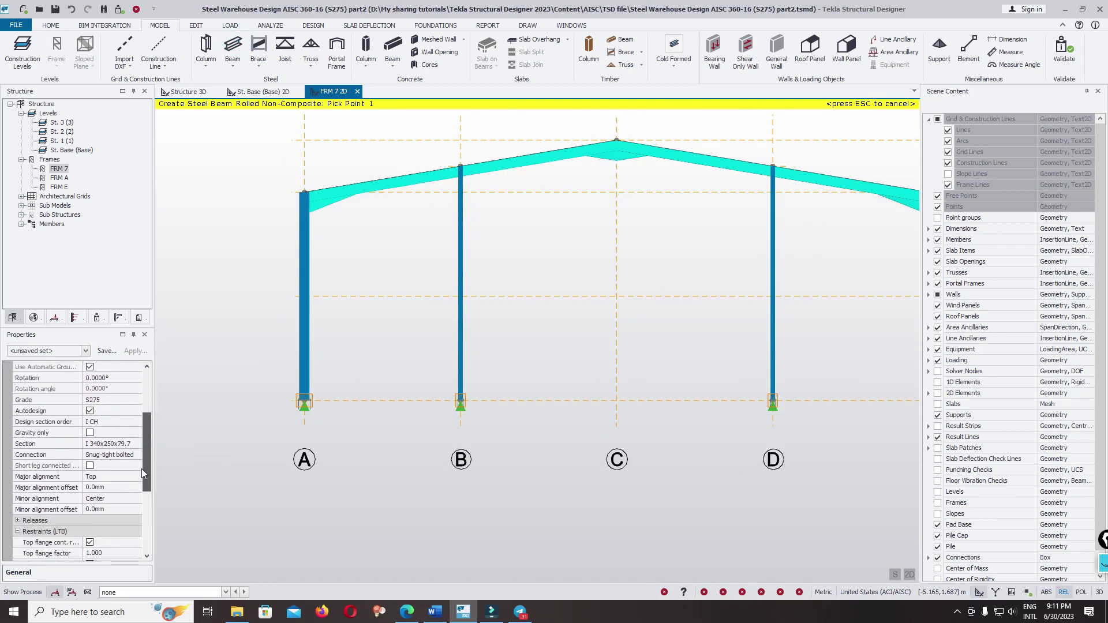
{"action": "left_click", "coordinate": [134, 433]}
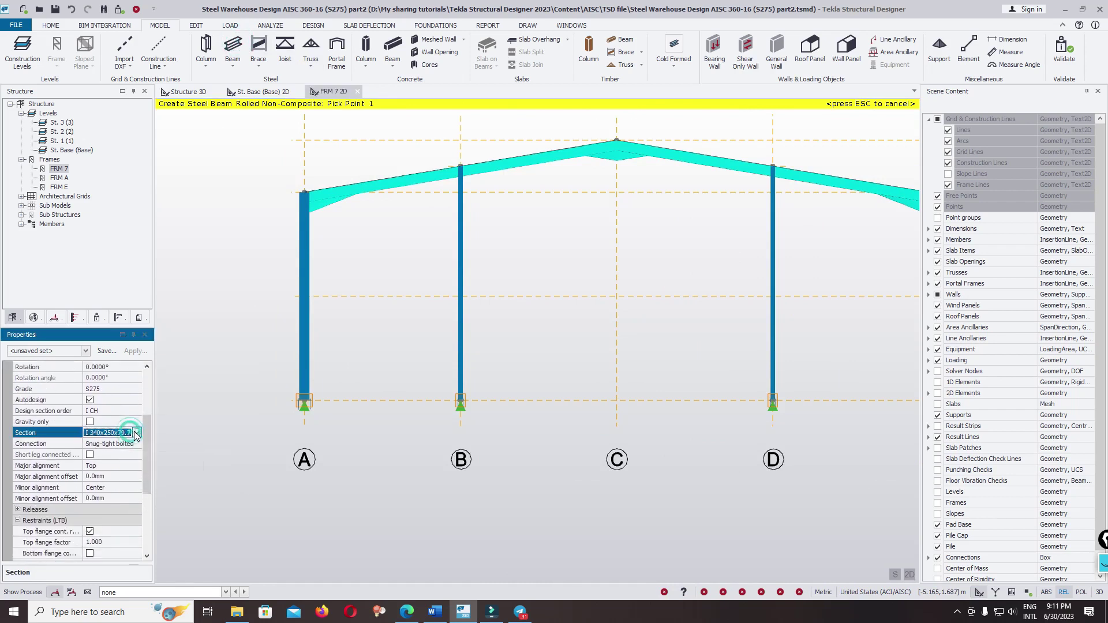
{"action": "left_click", "coordinate": [137, 433]}
{"action": "left_click", "coordinate": [123, 467]}
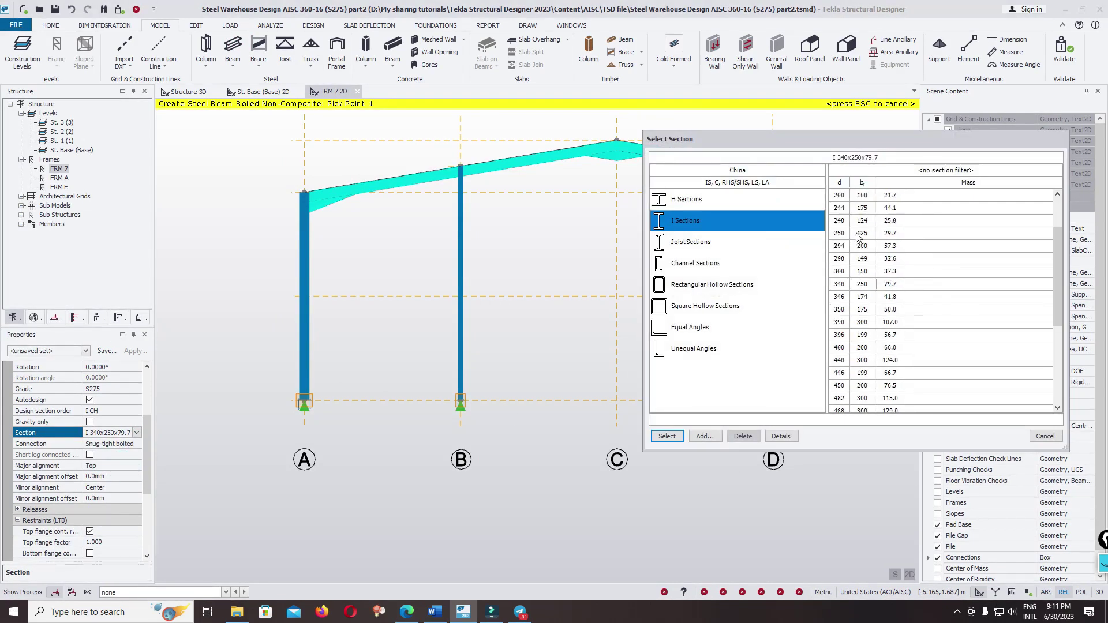
{"action": "scroll", "coordinate": [859, 236], "scroll_direction": "up", "scroll_amount": 1}
{"action": "left_click", "coordinate": [667, 437]}
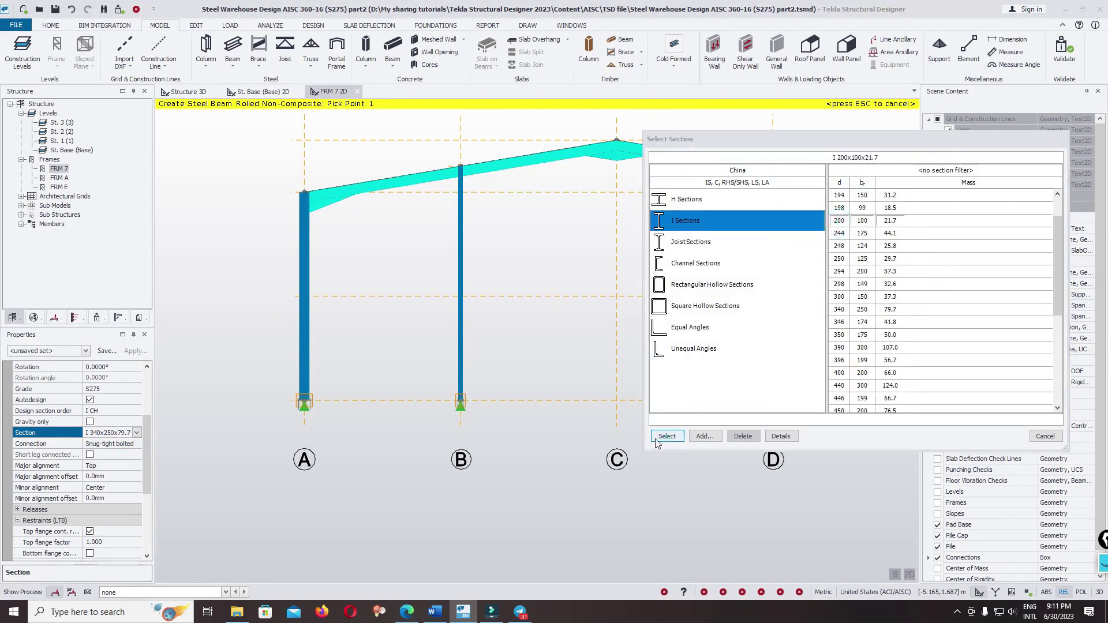
Draw horizontal beams on frame 7 at level St. 1 between columns A and B and between columns E and D
{"action": "left_click", "coordinate": [300, 297]}
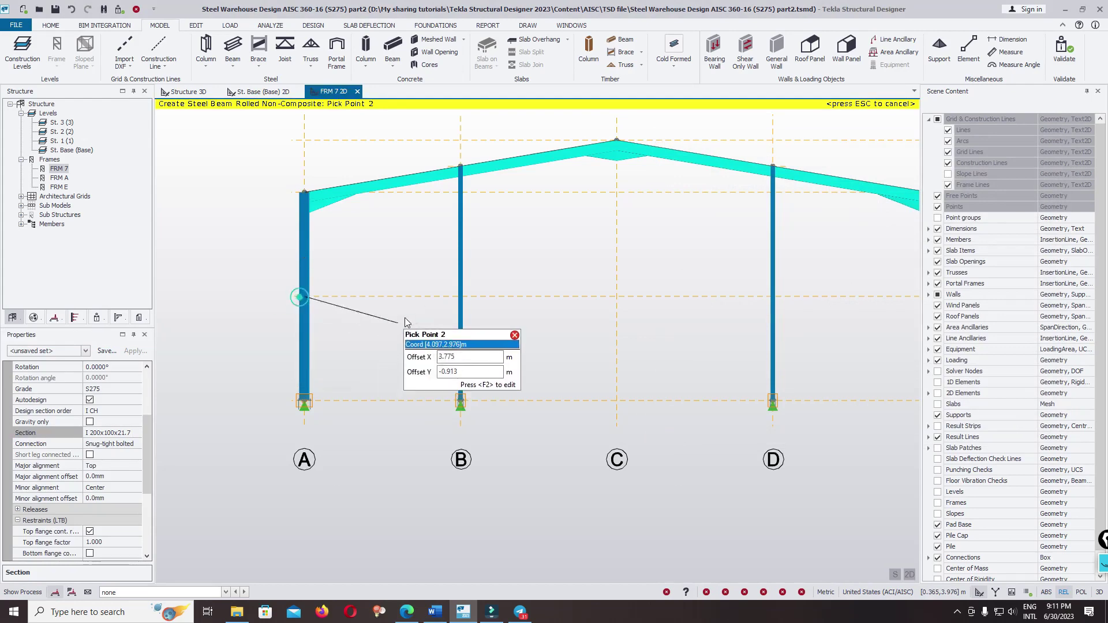
{"action": "left_click", "coordinate": [460, 297]}
{"action": "scroll", "coordinate": [460, 300], "scroll_direction": "down", "scroll_amount": 2}
{"action": "left_click", "coordinate": [655, 310]}
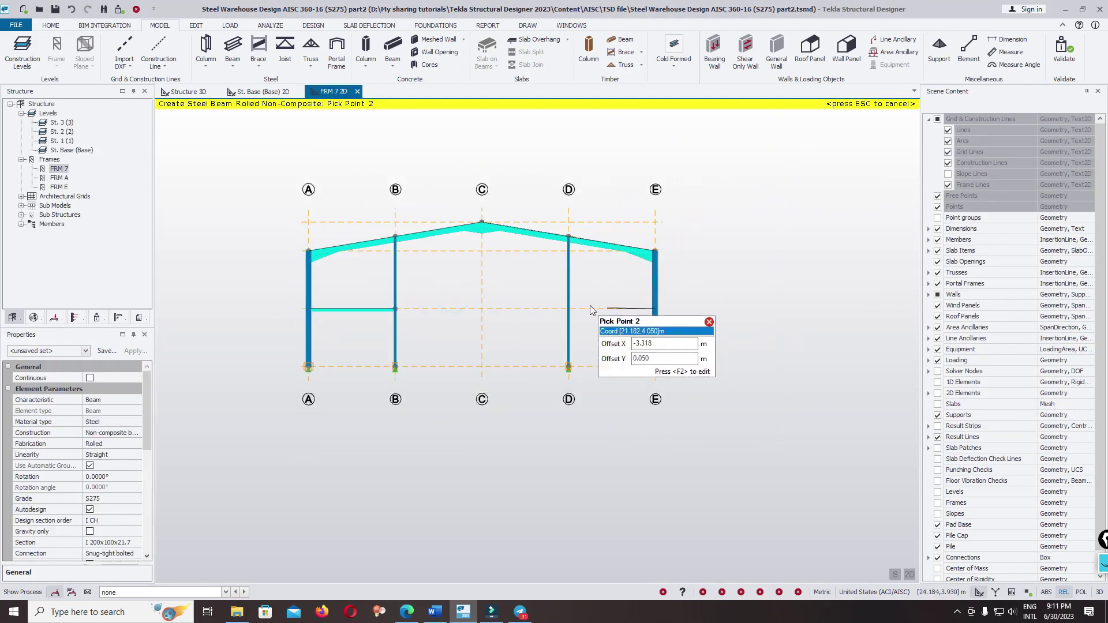
{"action": "left_click", "coordinate": [569, 310]}
{"action": "key", "text": "Escape"}
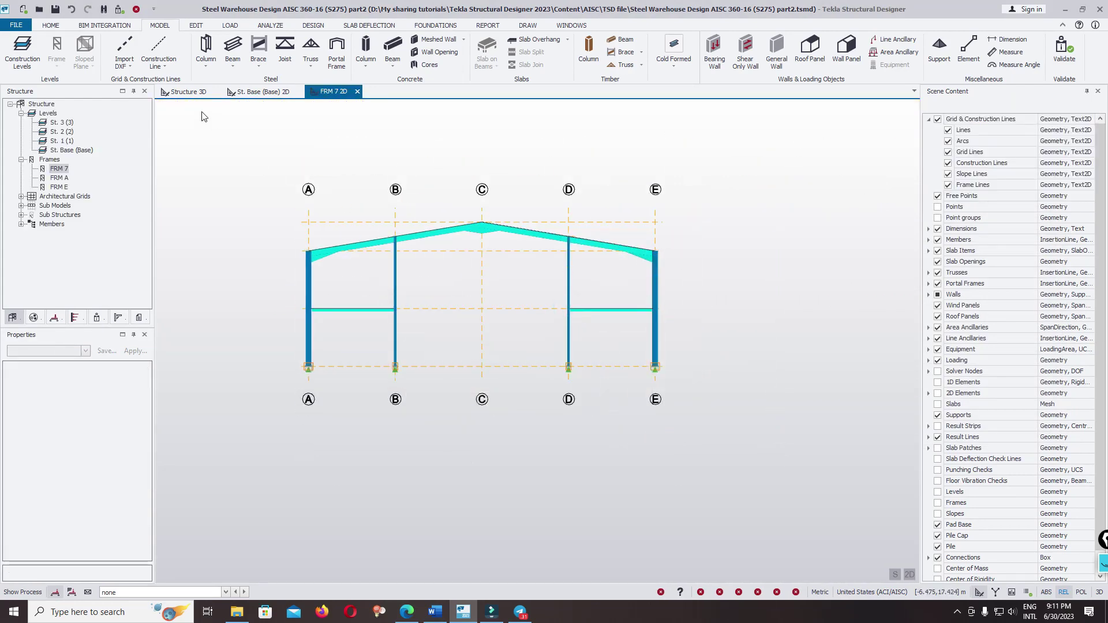
Return to the 3D structure view and save the model
{"action": "left_click", "coordinate": [188, 92]}
{"action": "middle_click_drag", "start_coordinate": [498, 451], "coordinate": [508, 412]}
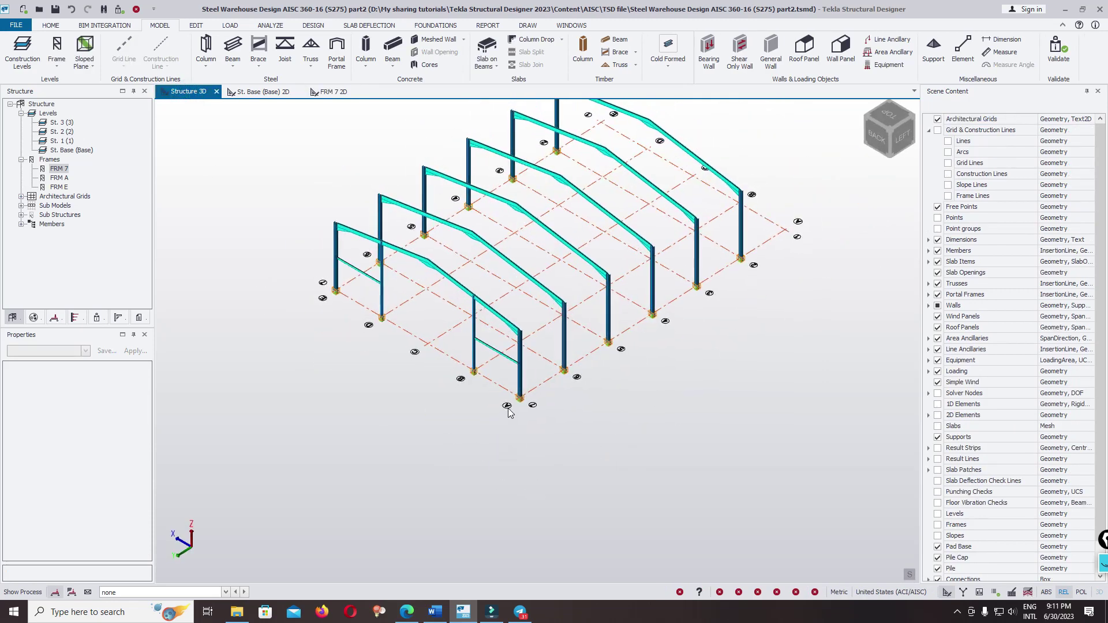
{"action": "scroll", "coordinate": [509, 408], "scroll_direction": "up", "scroll_amount": 3}
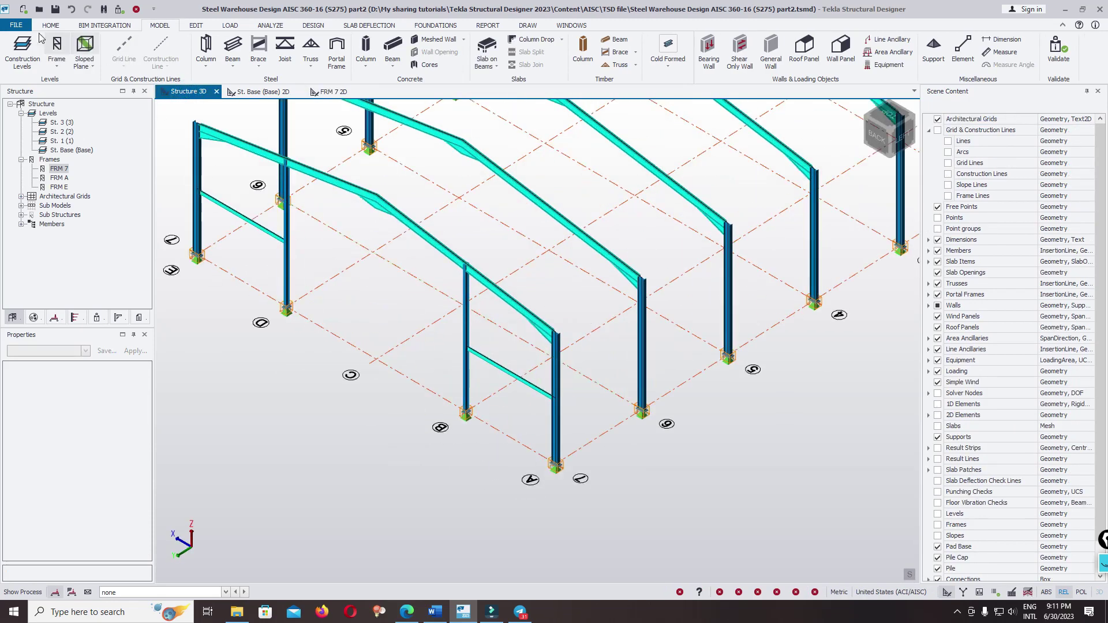
{"action": "left_click", "coordinate": [14, 24]}
{"action": "left_click", "coordinate": [29, 93]}
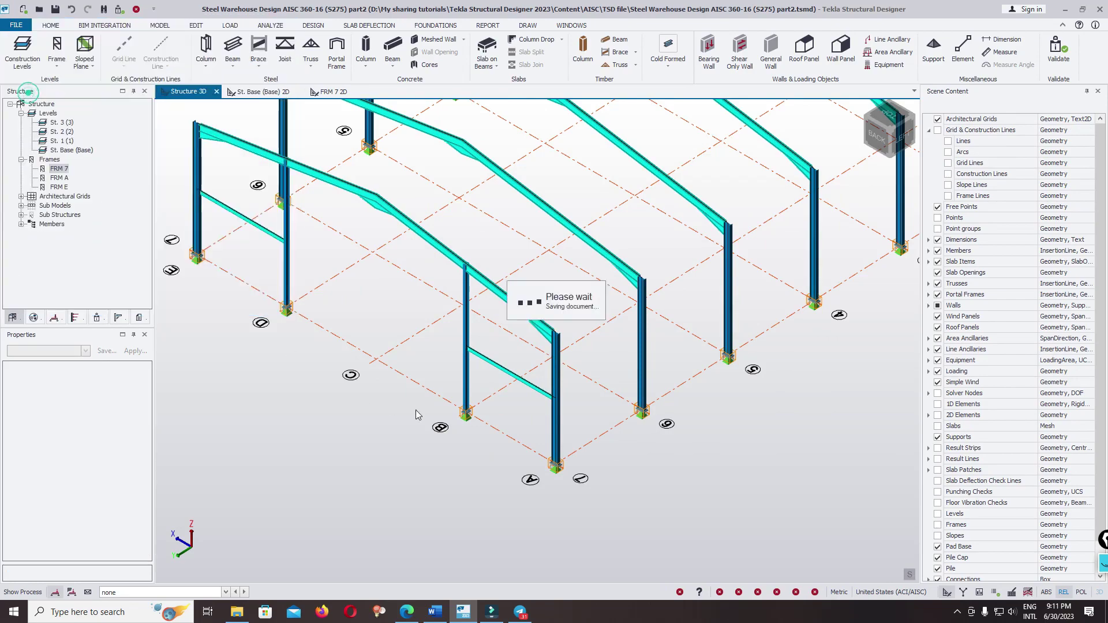
Copy the B and D columns with their supports, base plates and side beams on gridline 7 from reference node A/7 to A/2
{"action": "scroll", "coordinate": [480, 300], "scroll_direction": "up", "scroll_amount": 4}
{"action": "right_click_drag", "start_coordinate": [486, 295], "coordinate": [521, 342]}
{"action": "scroll", "coordinate": [520, 342], "scroll_direction": "down", "scroll_amount": 4}
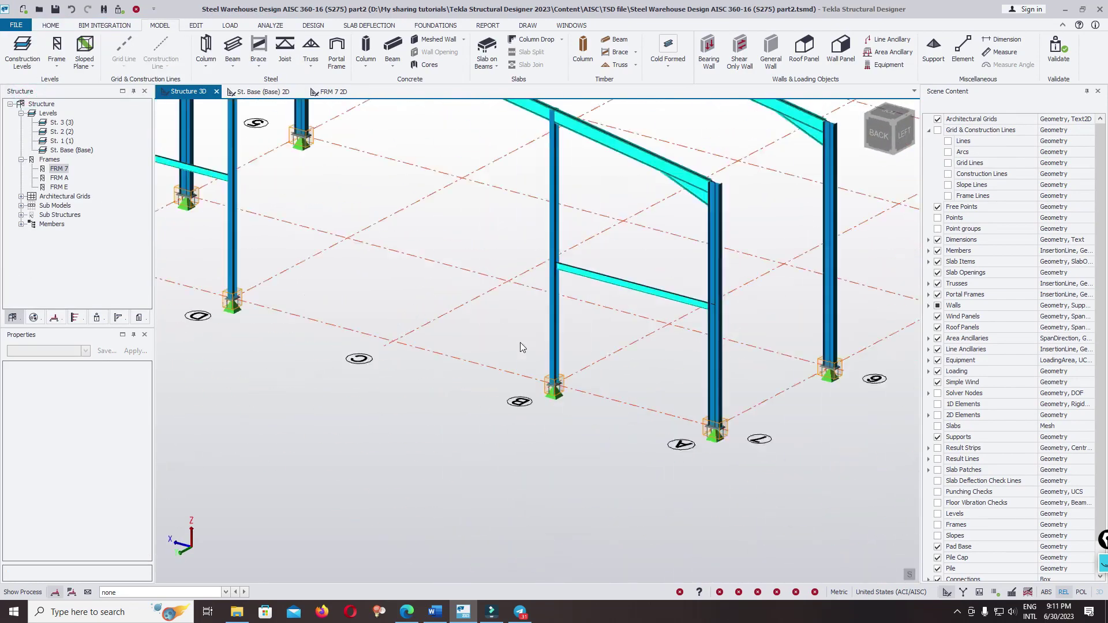
{"action": "right_click_drag", "start_coordinate": [425, 402], "coordinate": [692, 249]}
{"action": "left_click_drag", "start_coordinate": [789, 149], "coordinate": [471, 189]}
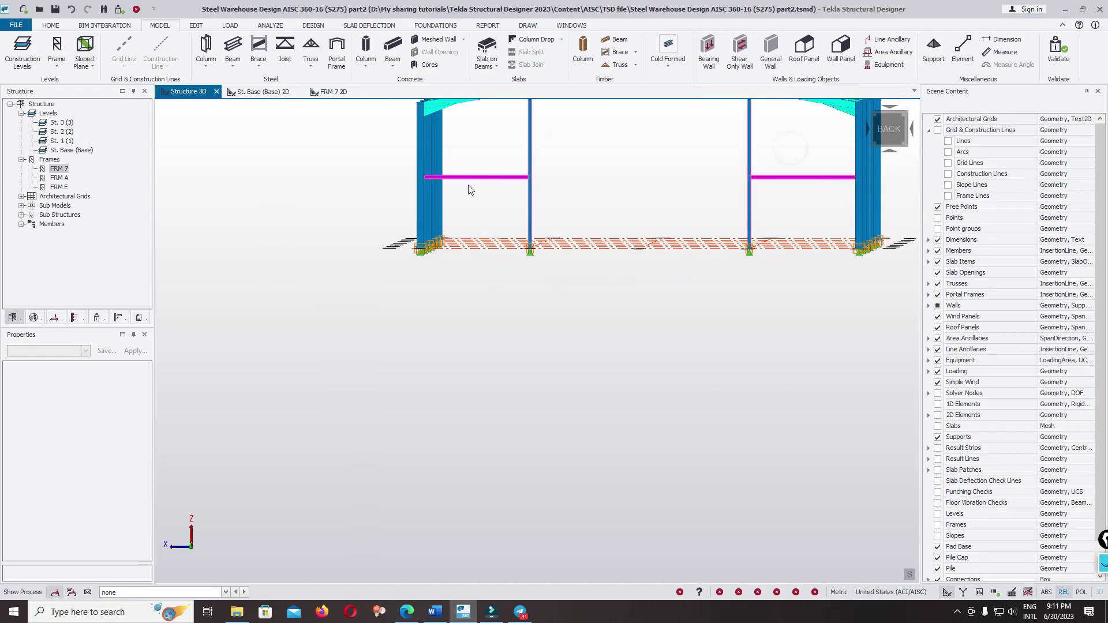
{"action": "mouse_move", "coordinate": [546, 313]}
{"action": "right_mouse_down"}
{"action": "mouse_move", "coordinate": [713, 344]}
{"action": "mouse_move", "coordinate": [673, 324]}
{"action": "mouse_move", "coordinate": [551, 327]}
{"action": "right_mouse_up"}
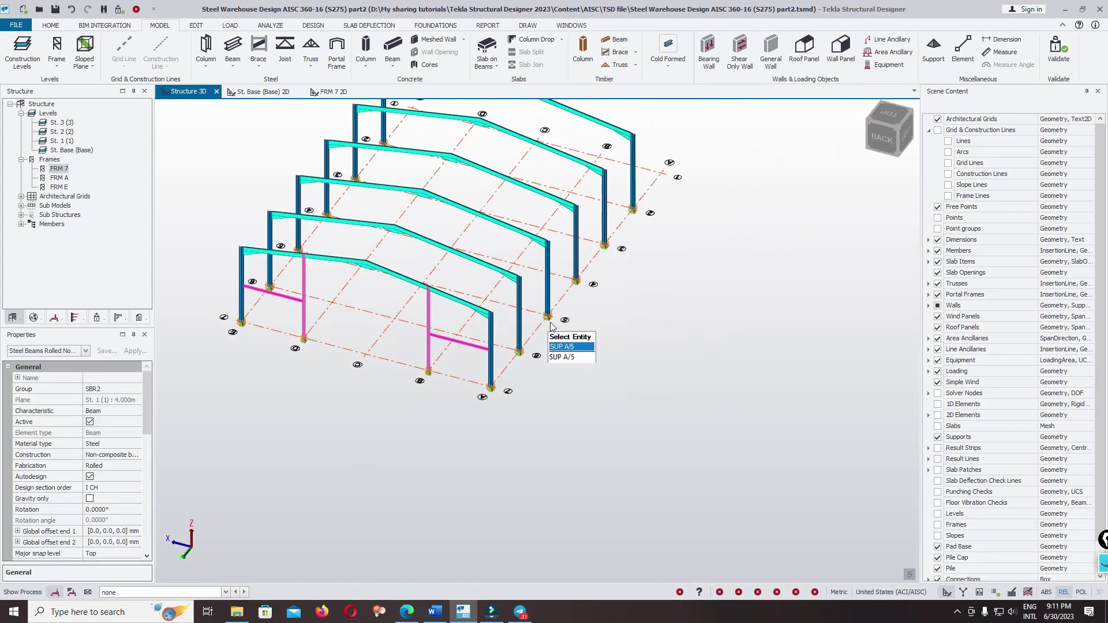
{"action": "right_click", "coordinate": [664, 310]}
{"action": "left_click", "coordinate": [680, 342]}
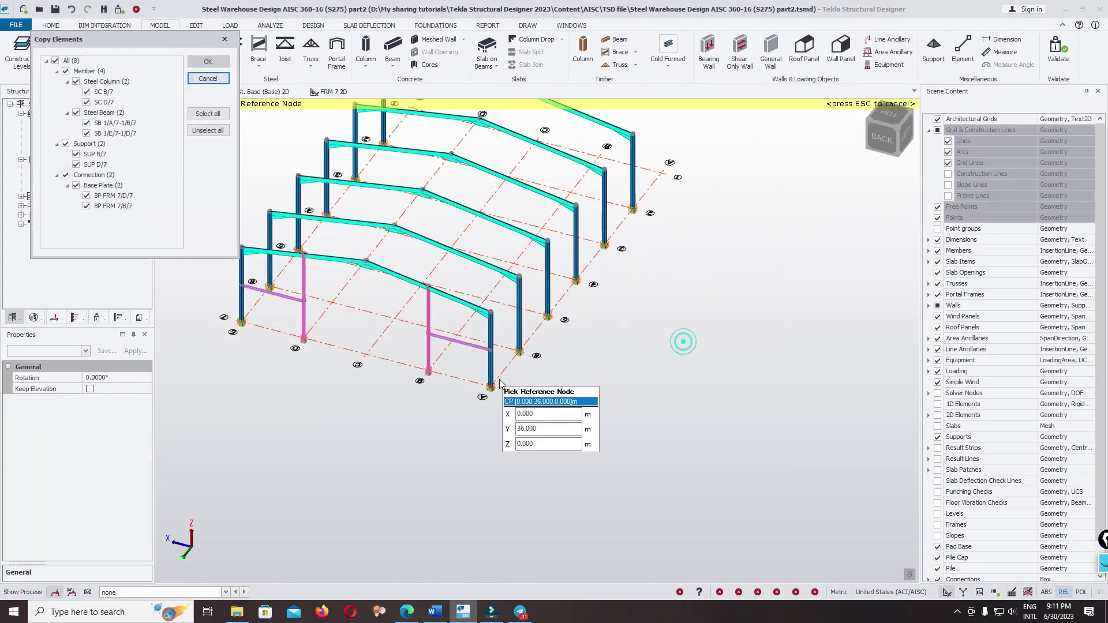
{"action": "left_click", "coordinate": [494, 391]}
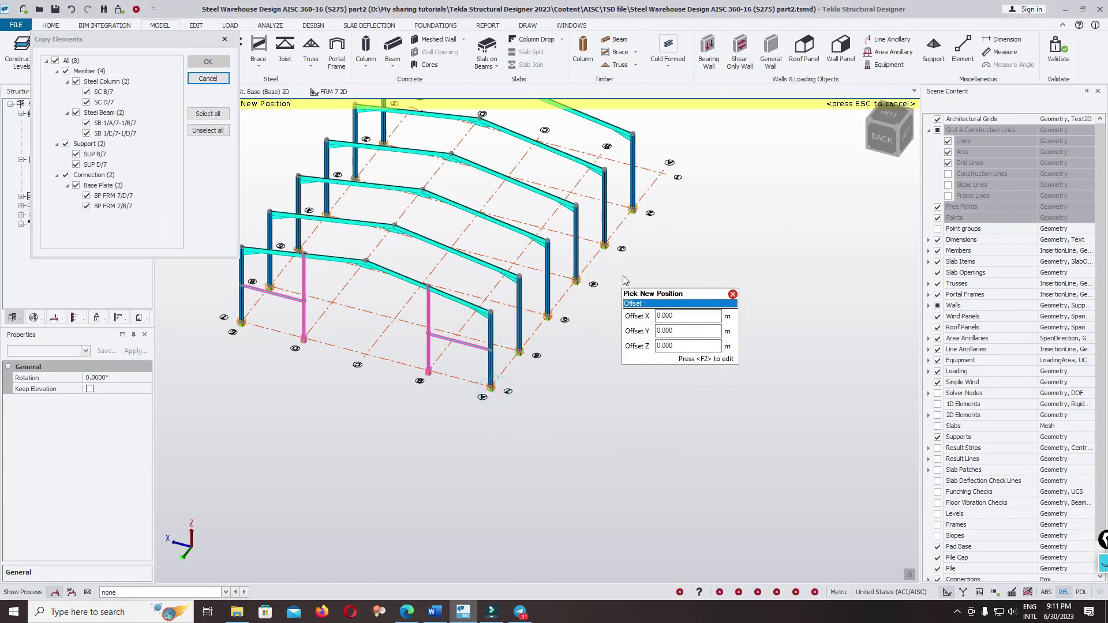
{"action": "left_click", "coordinate": [634, 204]}
{"action": "middle_click_drag", "start_coordinate": [688, 249], "coordinate": [740, 369]}
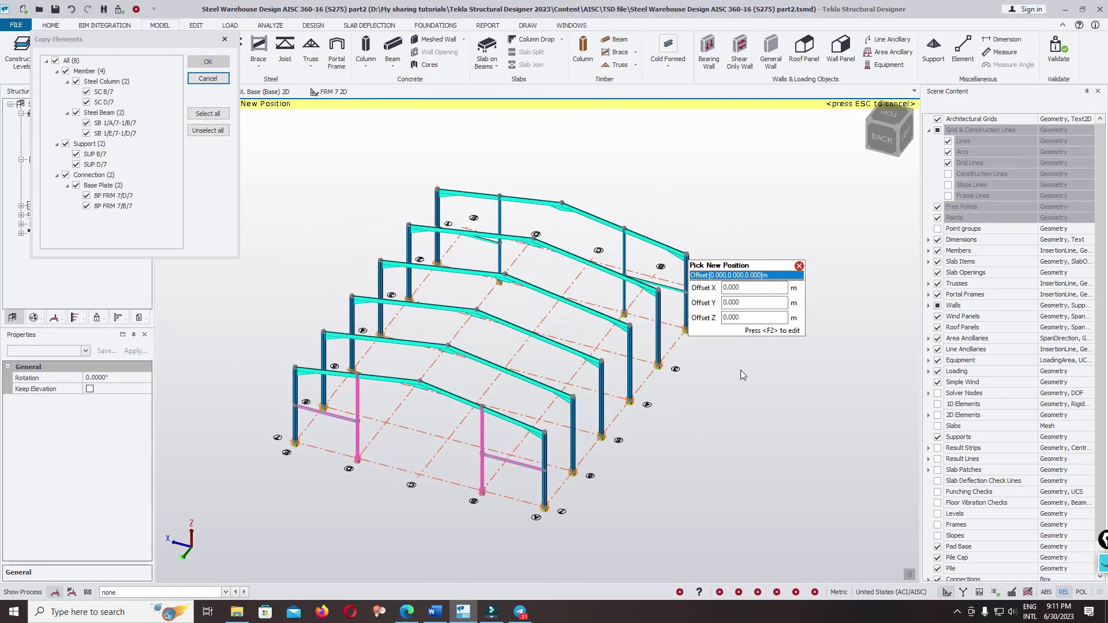
{"action": "key", "text": "Escape"}
Examine the whole warehouse frame in 3D from several angles, including both end frames
{"action": "right_click_drag", "start_coordinate": [736, 362], "coordinate": [617, 405]}
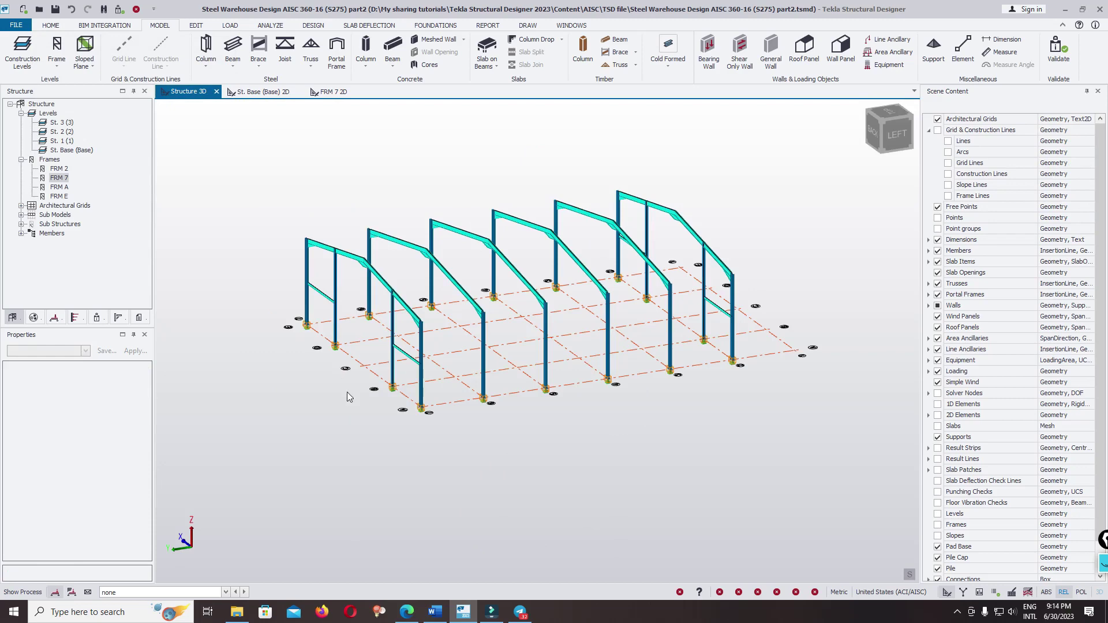
{"action": "scroll", "coordinate": [367, 315], "scroll_direction": "up", "scroll_amount": 3}
{"action": "scroll", "coordinate": [376, 216], "scroll_direction": "down", "scroll_amount": 5}
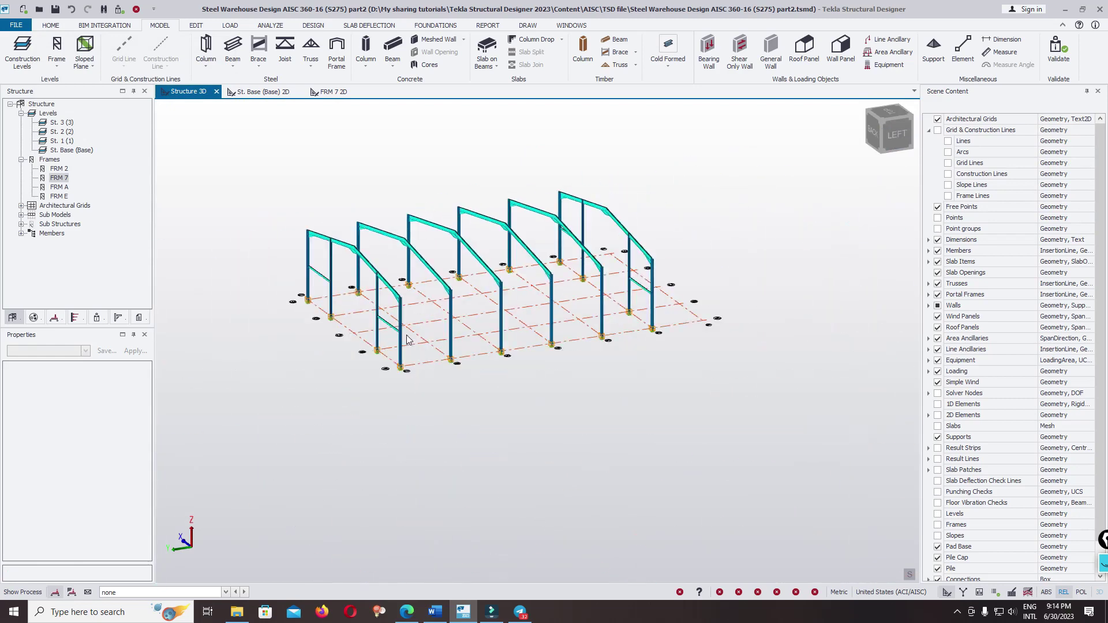
{"action": "scroll", "coordinate": [407, 339], "scroll_direction": "up", "scroll_amount": 3}
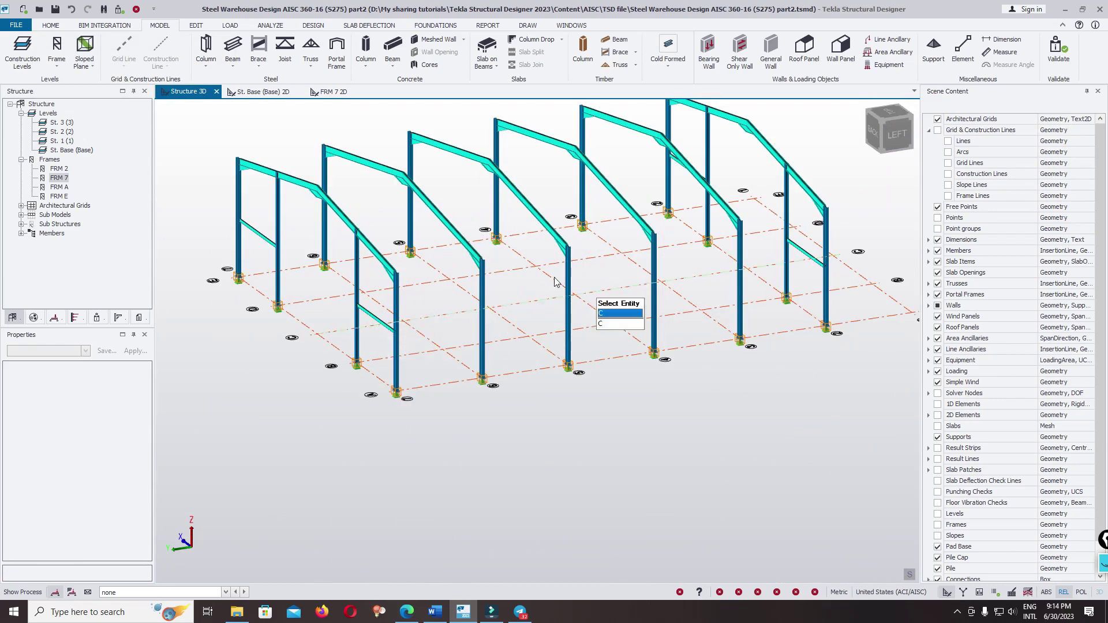
{"action": "scroll", "coordinate": [341, 224], "scroll_direction": "up", "scroll_amount": 2}
{"action": "scroll", "coordinate": [404, 242], "scroll_direction": "down", "scroll_amount": 5}
{"action": "right_click_drag", "start_coordinate": [519, 306], "coordinate": [573, 396]}
{"action": "scroll", "coordinate": [424, 322], "scroll_direction": "up", "scroll_amount": 5}
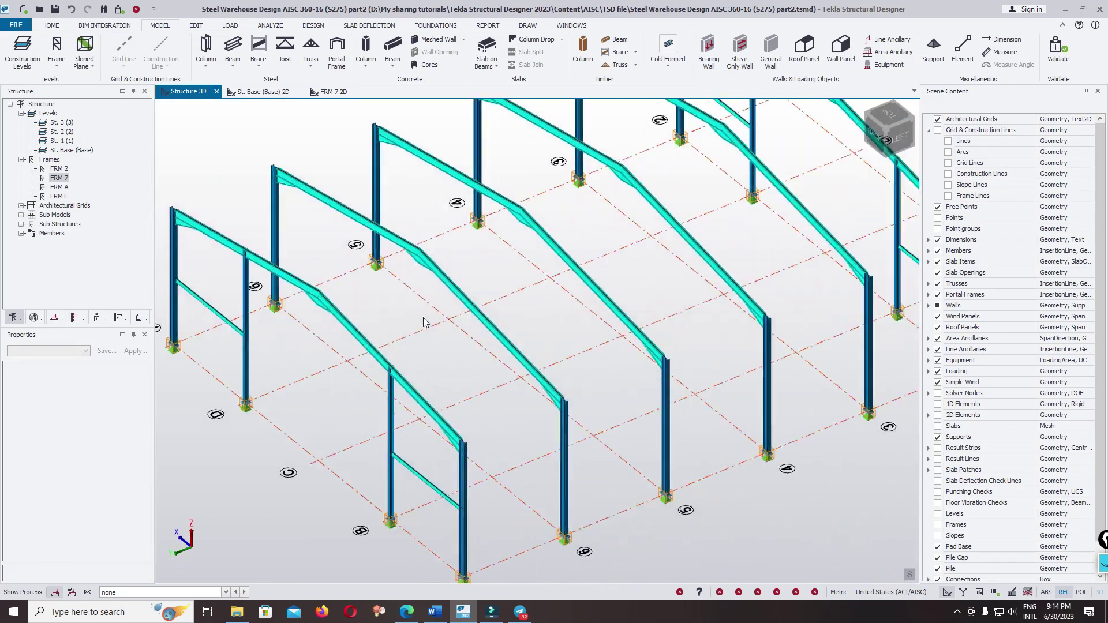
Inspect the ridge, eaves and column tops of the rafter frames in the 3D view, up close and from afar
{"action": "right_click_drag", "start_coordinate": [424, 322], "coordinate": [340, 128]}
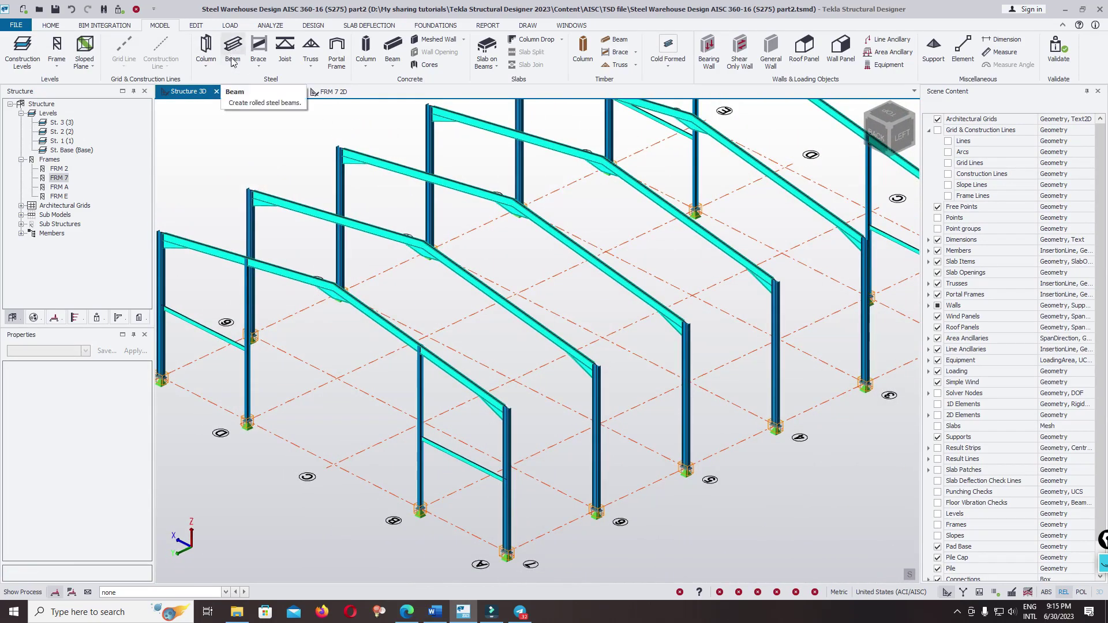
{"action": "mouse_move", "coordinate": [503, 411]}
{"action": "scroll", "coordinate": [504, 411], "scroll_direction": "up", "scroll_amount": 2}
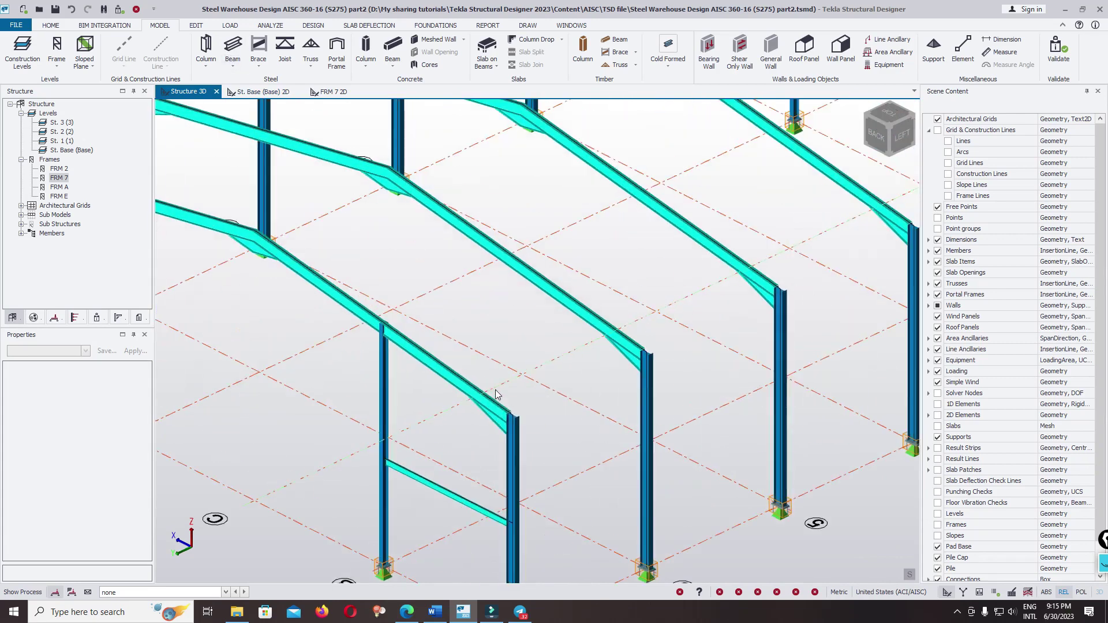
{"action": "scroll", "coordinate": [592, 354], "scroll_direction": "up", "scroll_amount": 3}
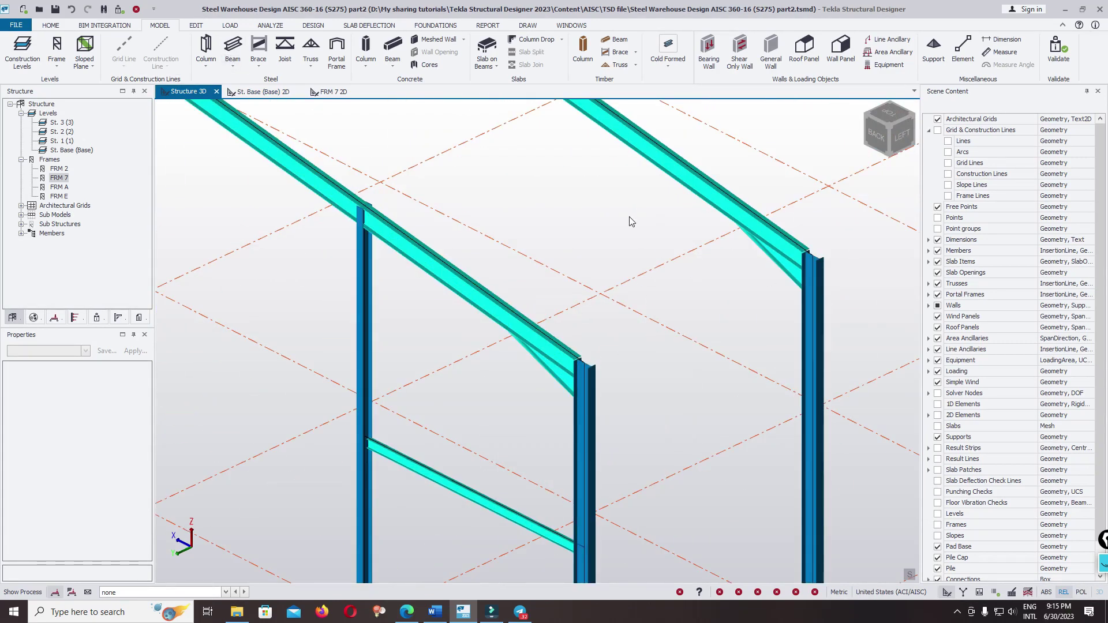
{"action": "scroll", "coordinate": [631, 221], "scroll_direction": "down", "scroll_amount": 3}
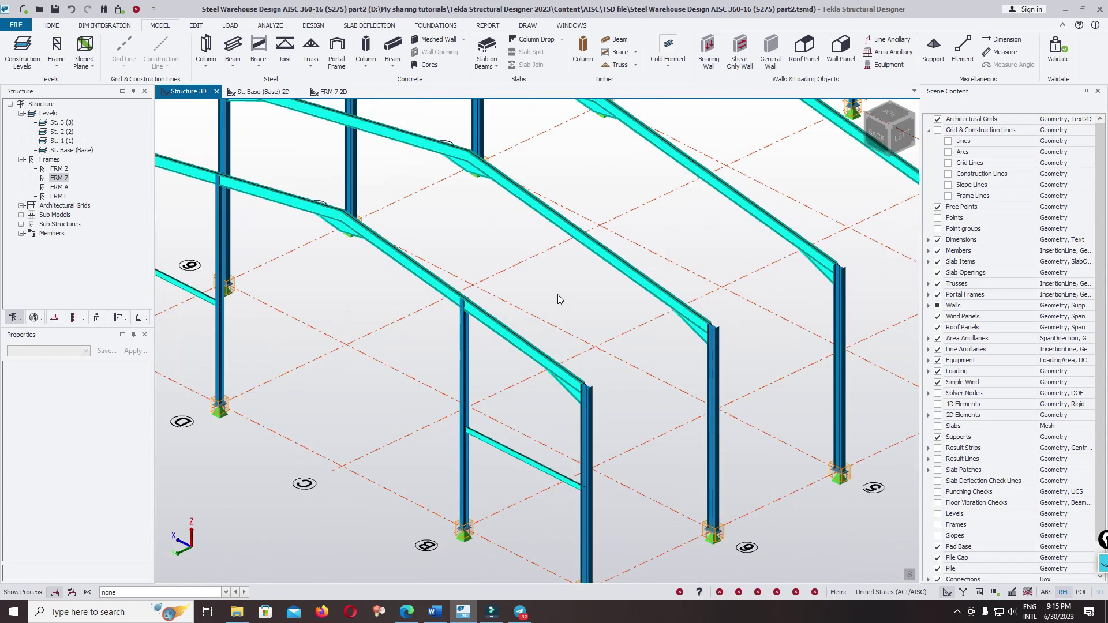
{"action": "scroll", "coordinate": [553, 306], "scroll_direction": "down", "scroll_amount": 4}
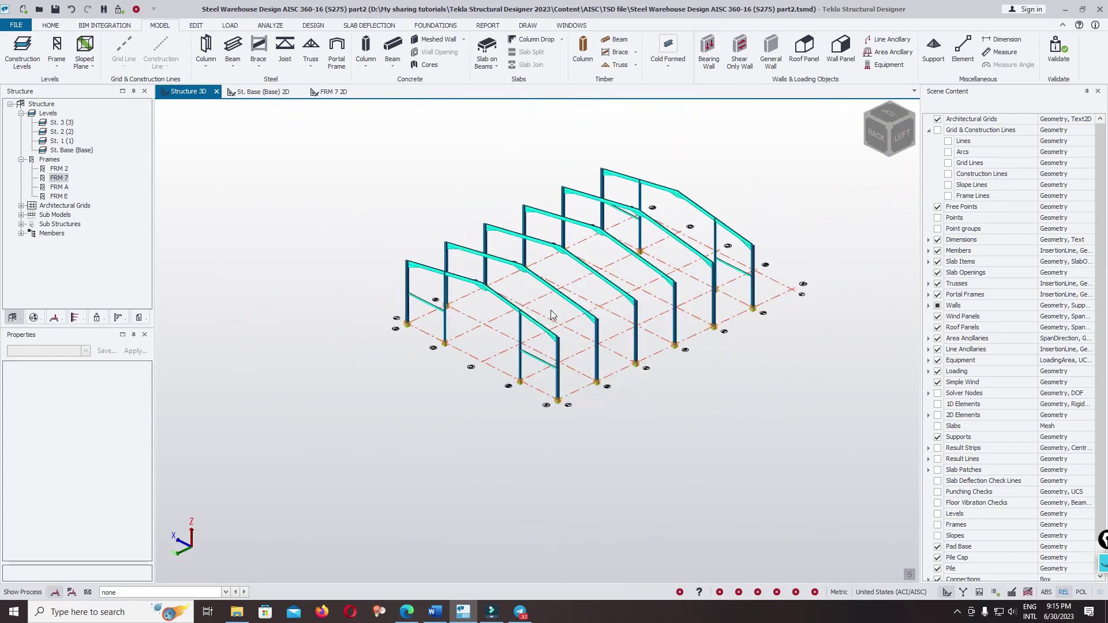
{"action": "scroll", "coordinate": [535, 290], "scroll_direction": "up", "scroll_amount": 4}
{"action": "scroll", "coordinate": [536, 280], "scroll_direction": "down", "scroll_amount": 4}
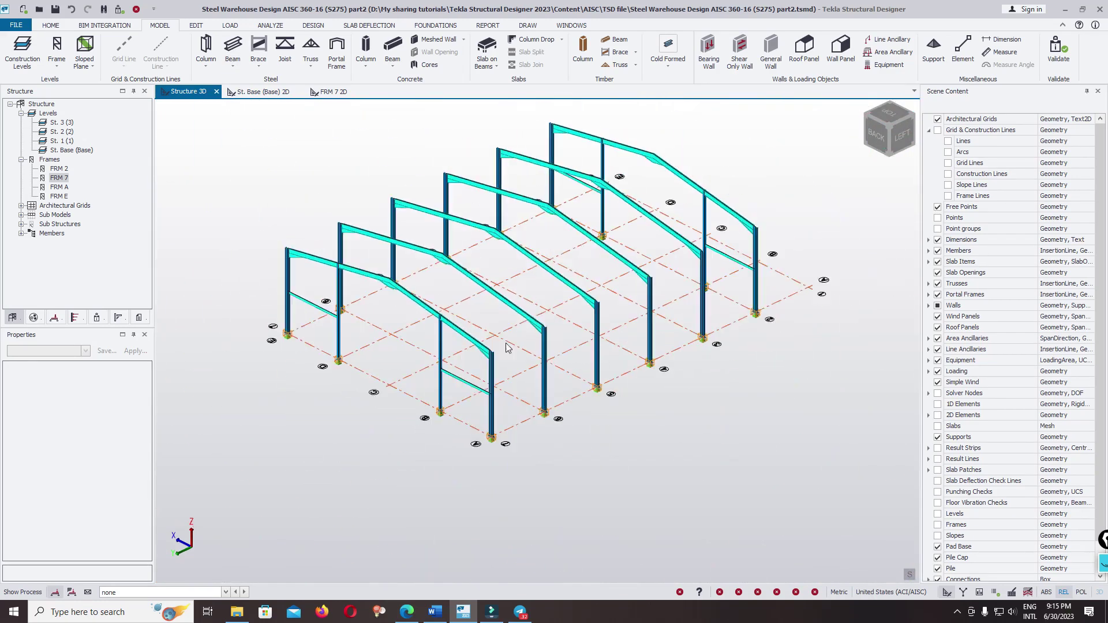
{"action": "right_click_drag", "start_coordinate": [661, 383], "coordinate": [685, 381]}
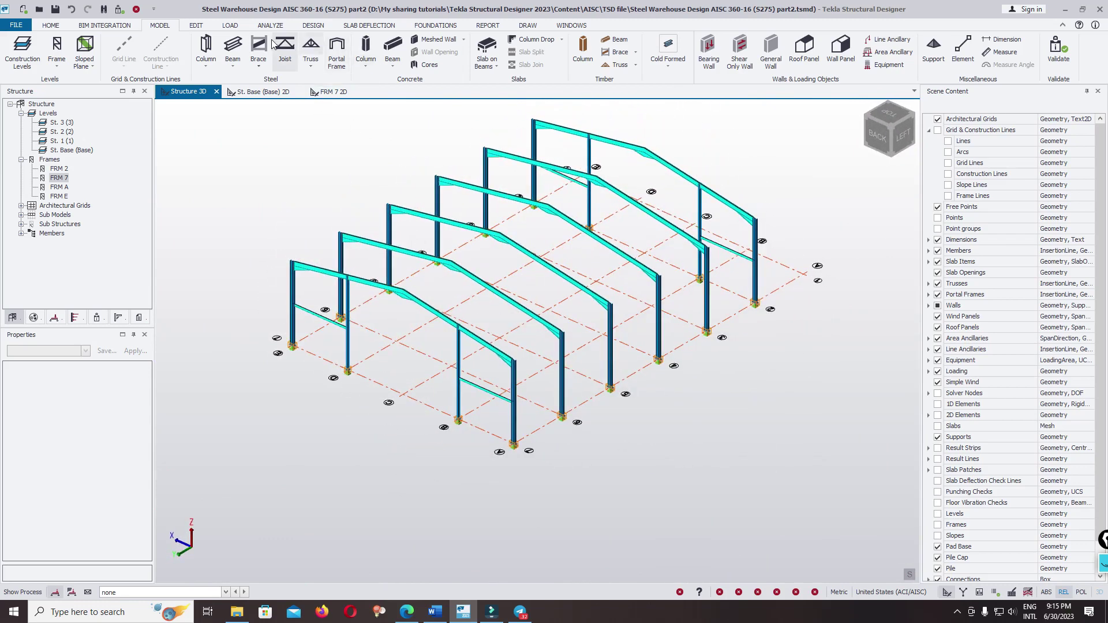
{"action": "left_click", "coordinate": [195, 25]}
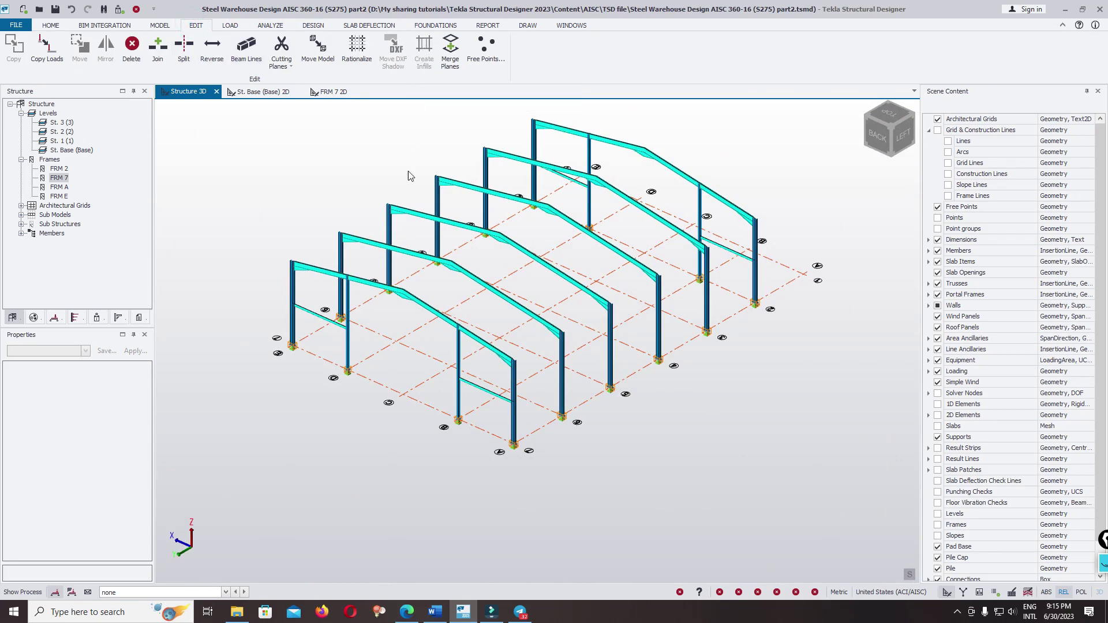
{"action": "scroll", "coordinate": [404, 289], "scroll_direction": "up", "scroll_amount": 3}
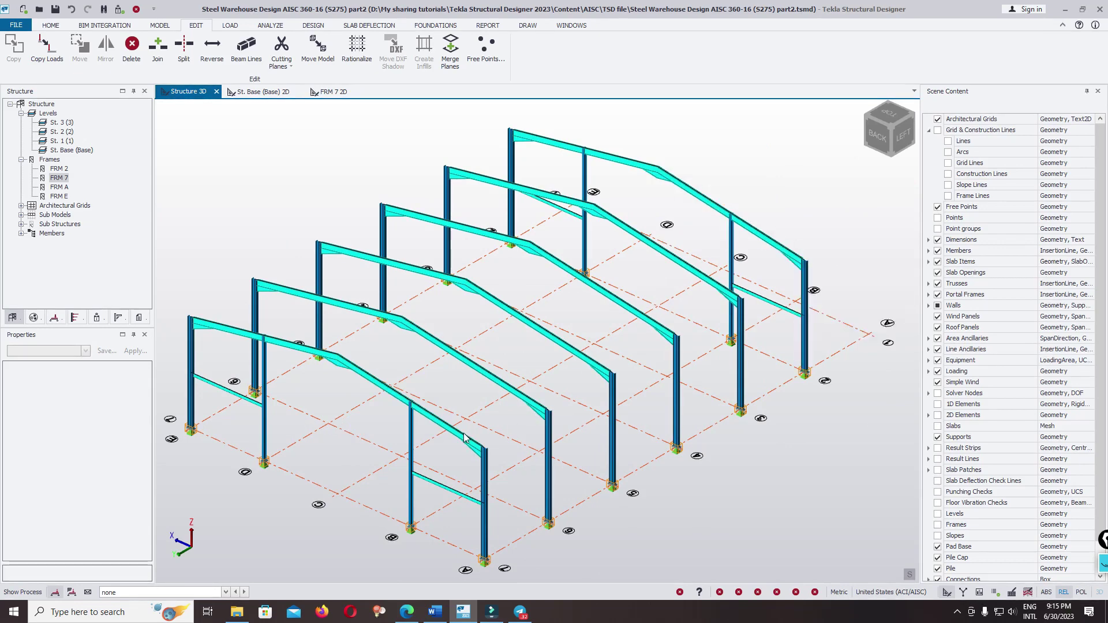
{"action": "scroll", "coordinate": [368, 390], "scroll_direction": "down", "scroll_amount": 1}
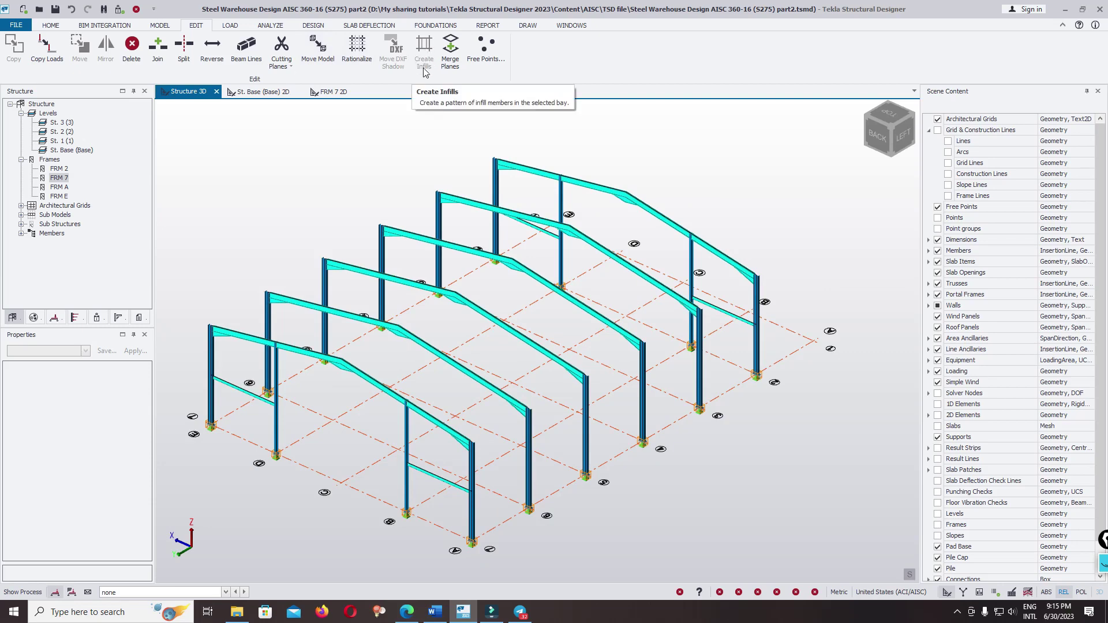
{"action": "scroll", "coordinate": [407, 324], "scroll_direction": "up", "scroll_amount": 2}
{"action": "right_click_drag", "start_coordinate": [440, 380], "coordinate": [345, 340]}
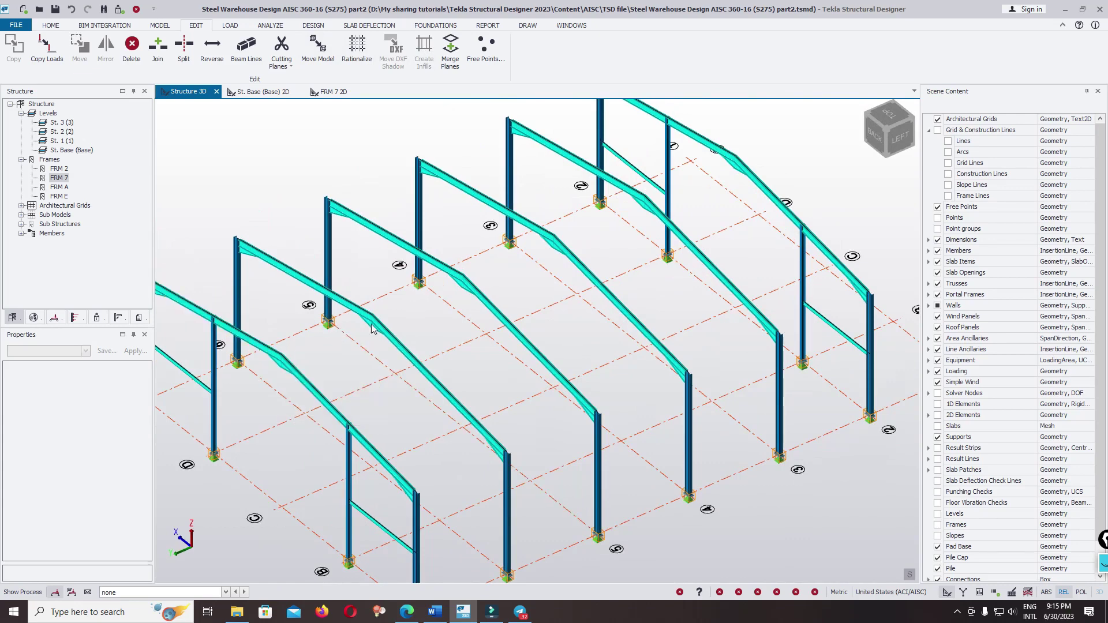
{"action": "scroll", "coordinate": [322, 352], "scroll_direction": "down", "scroll_amount": 2}
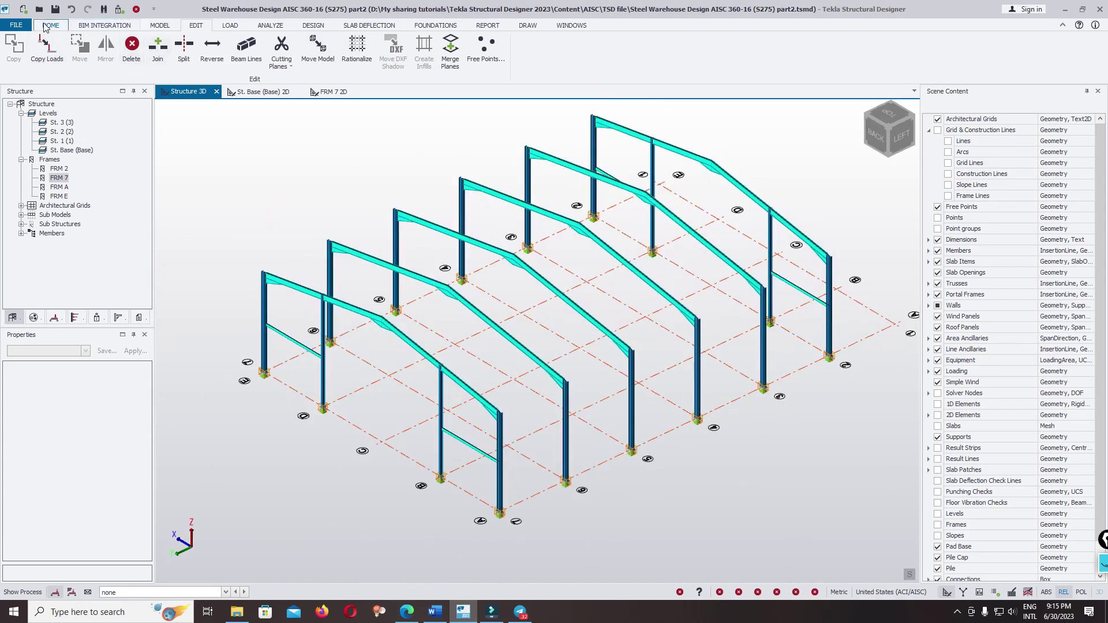
Draw a rolled steel ridge beam along gridline C from the frame on gridline 7 to the one on gridline 2
{"action": "left_click", "coordinate": [163, 25]}
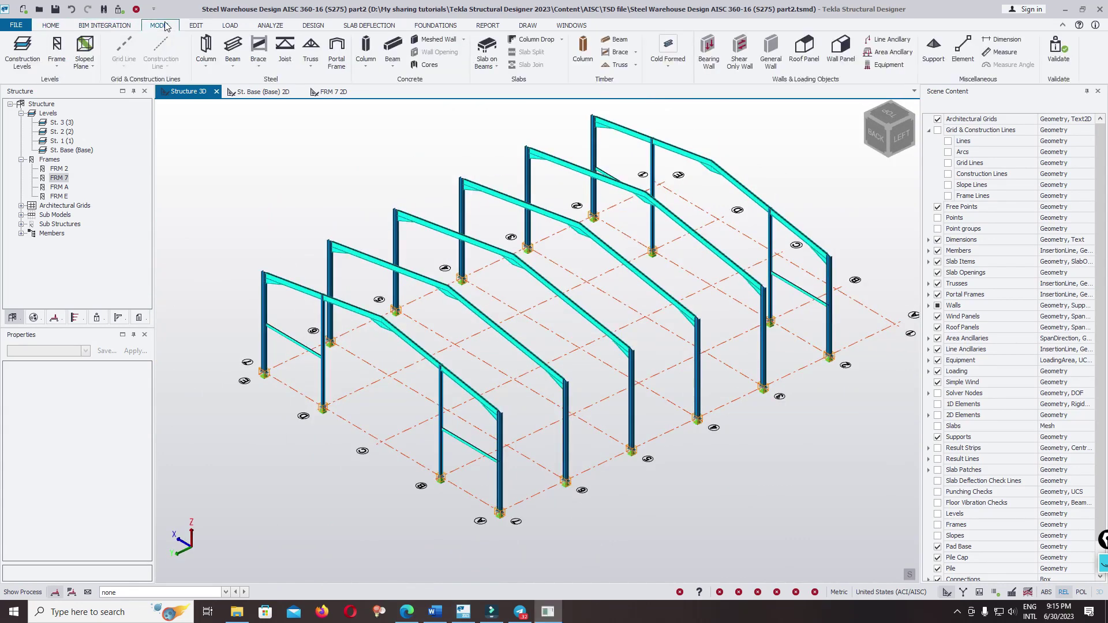
{"action": "left_click", "coordinate": [232, 51]}
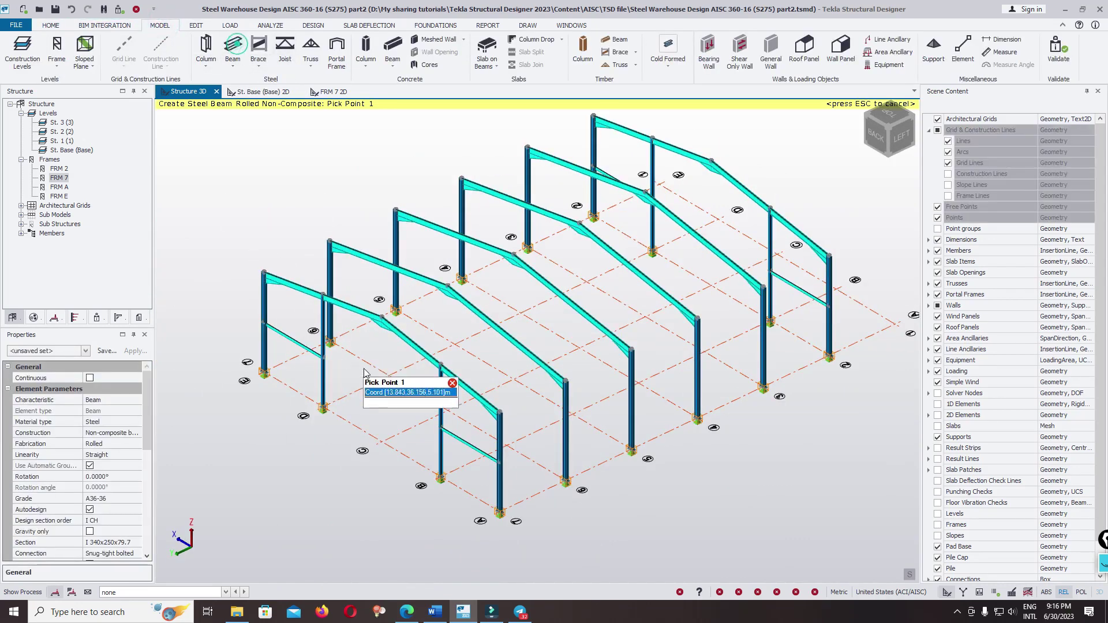
{"action": "left_click", "coordinate": [381, 319]}
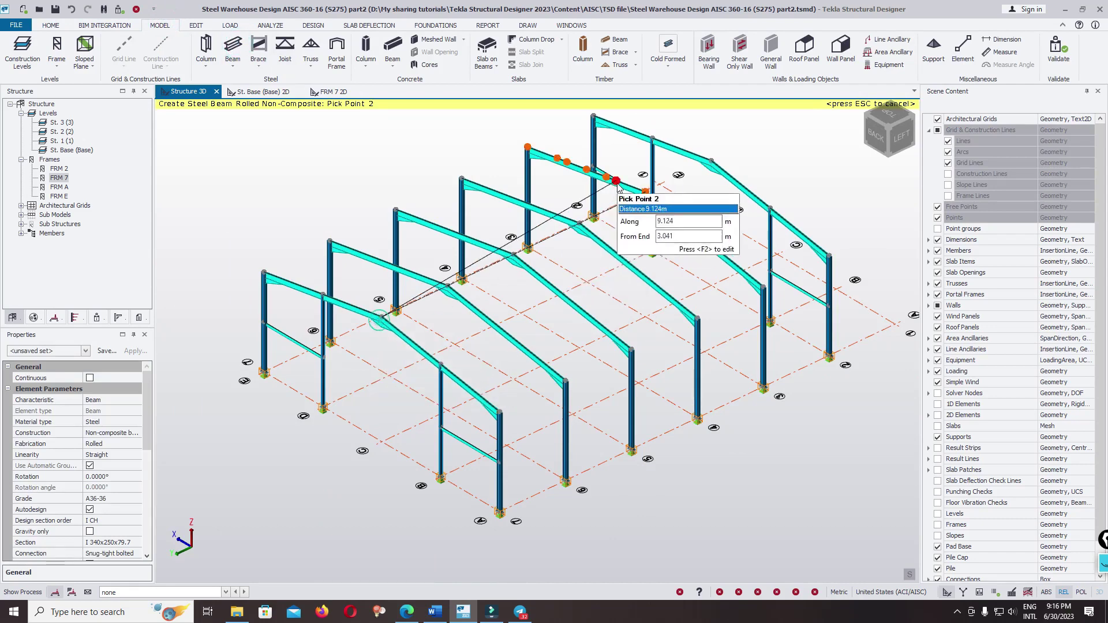
{"action": "left_click", "coordinate": [711, 163]}
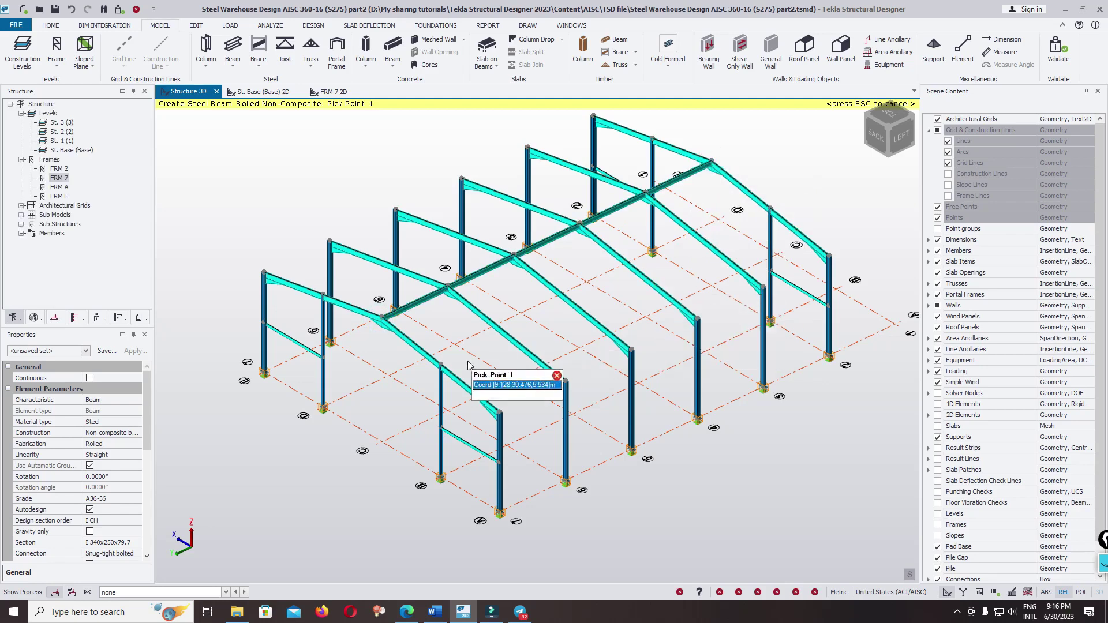
Draw eave beams at 8 m height along gridlines A and E, running from gridline 7 to gridline 2
{"action": "scroll", "coordinate": [371, 307], "scroll_direction": "up", "scroll_amount": 2}
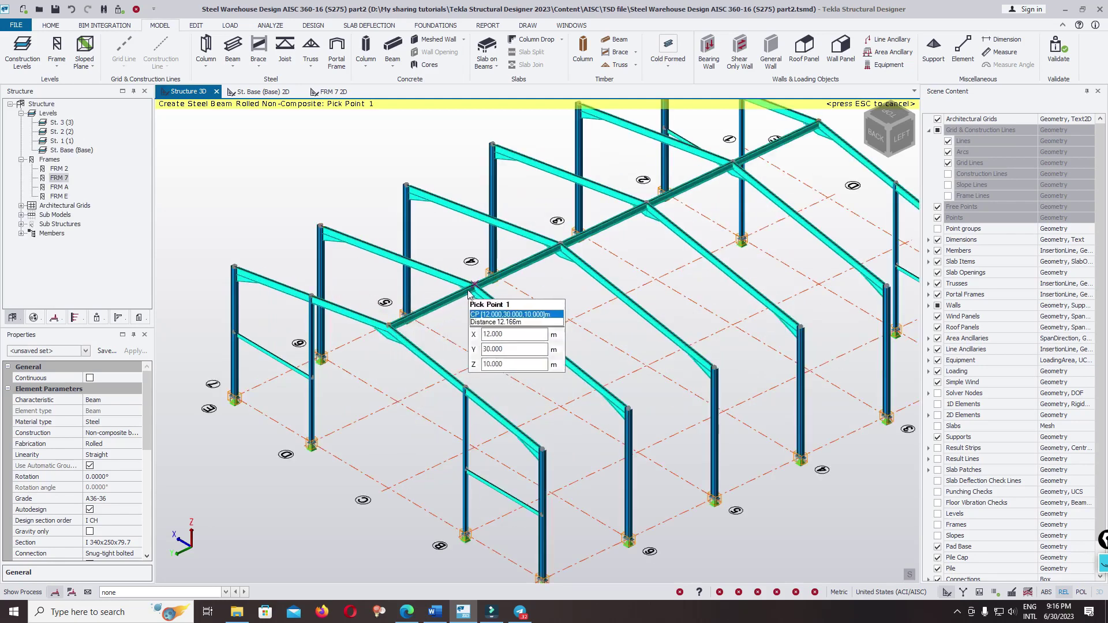
{"action": "scroll", "coordinate": [408, 342], "scroll_direction": "down", "scroll_amount": 5}
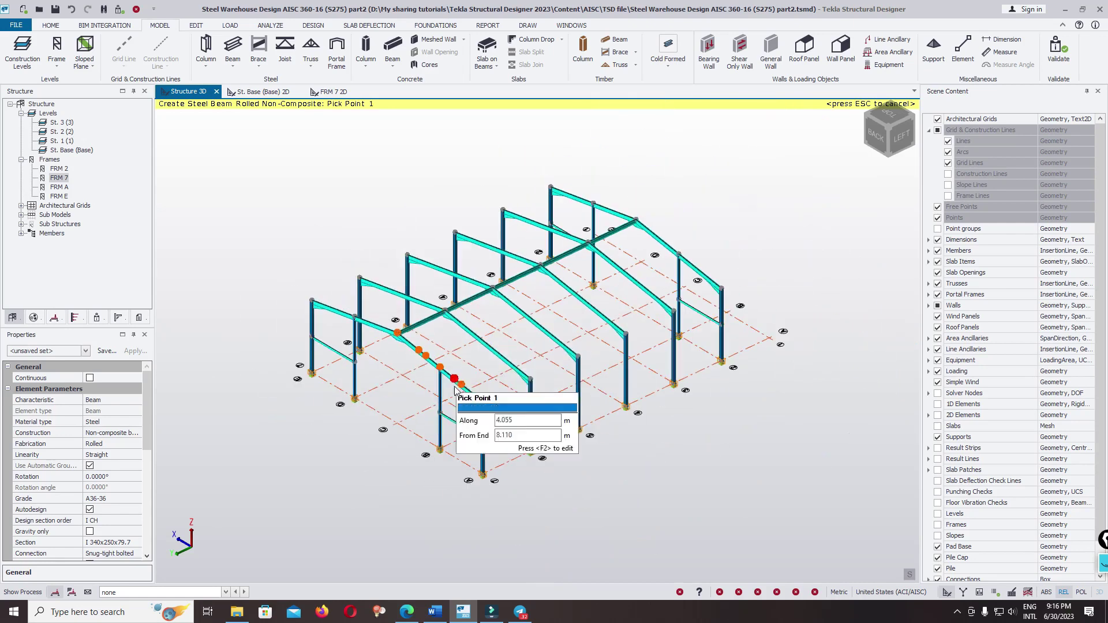
{"action": "scroll", "coordinate": [482, 401], "scroll_direction": "up", "scroll_amount": 5}
{"action": "left_click", "coordinate": [483, 408]}
{"action": "left_click", "coordinate": [809, 282]}
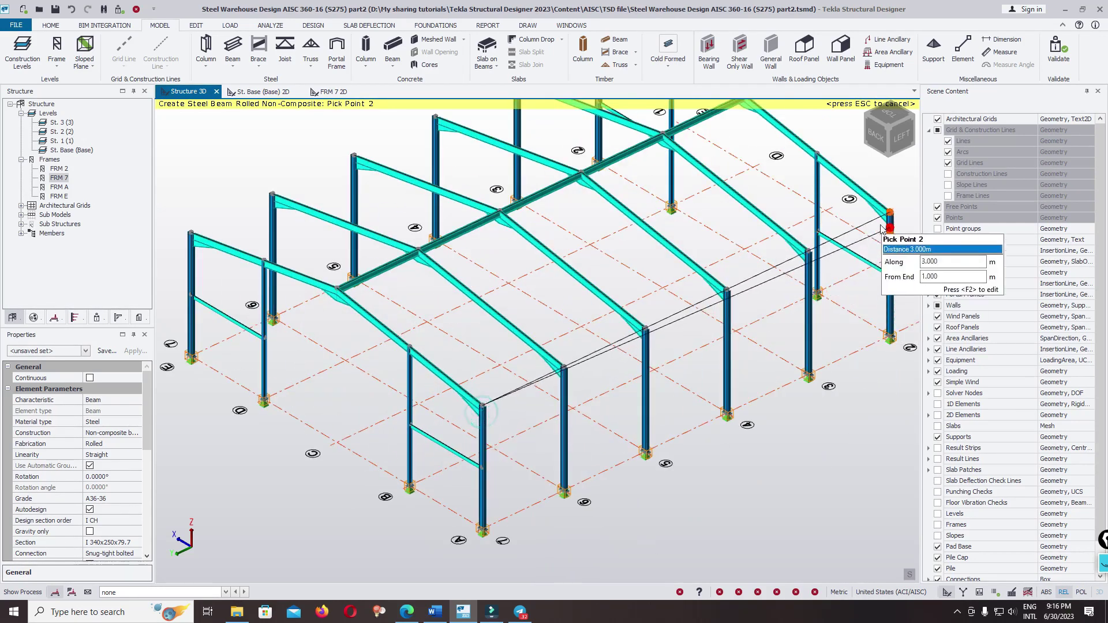
{"action": "scroll", "coordinate": [640, 407], "scroll_direction": "down", "scroll_amount": 3}
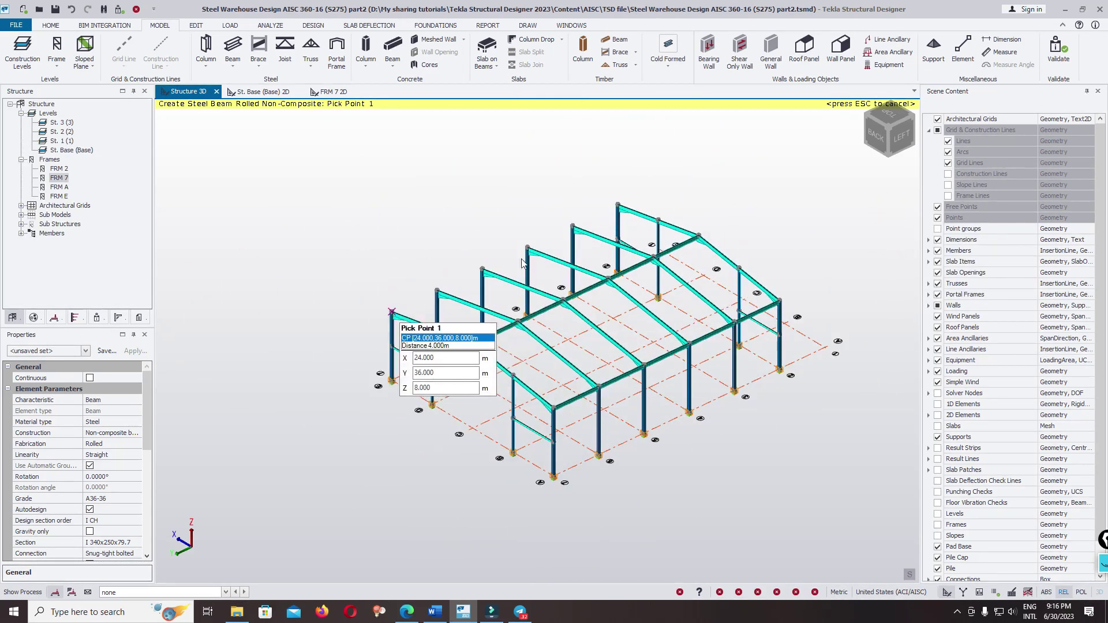
{"action": "left_click", "coordinate": [392, 312]}
{"action": "left_click", "coordinate": [618, 205]}
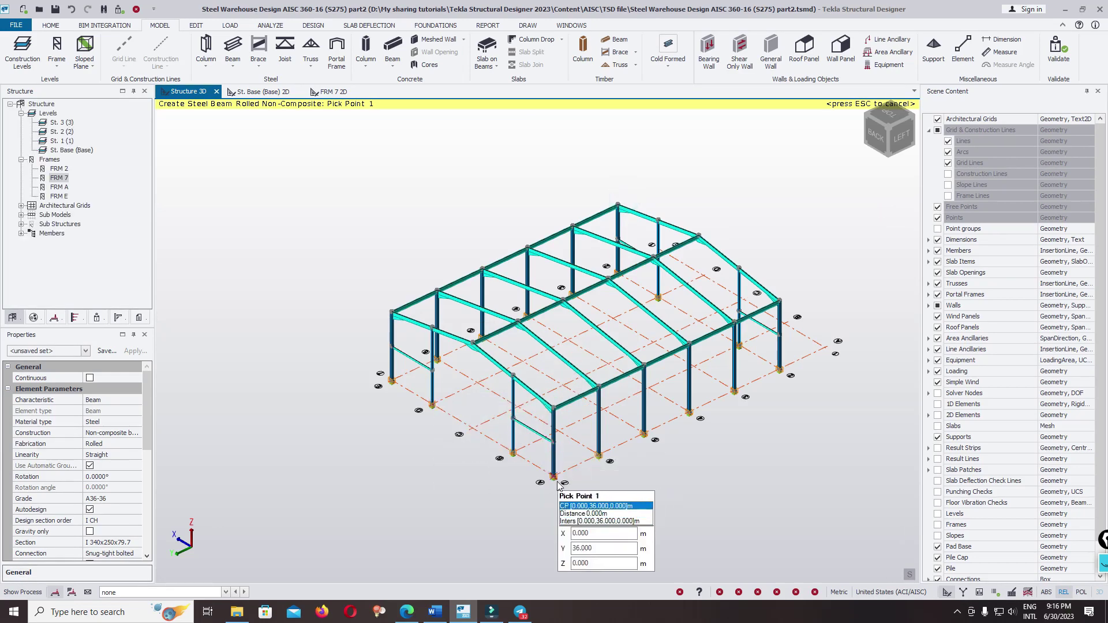
Draw base-level beams along gridlines A and E between the gridline 7 and gridline 2 columns, and end the beam command
{"action": "right_click_drag", "start_coordinate": [394, 454], "coordinate": [780, 474]}
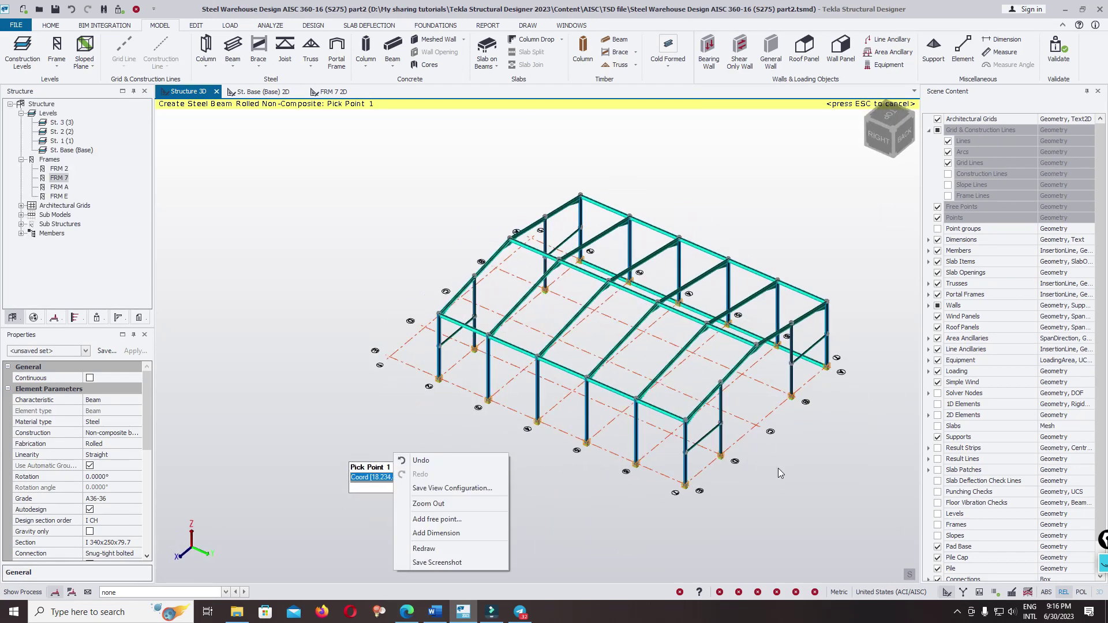
{"action": "key", "text": "Escape"}
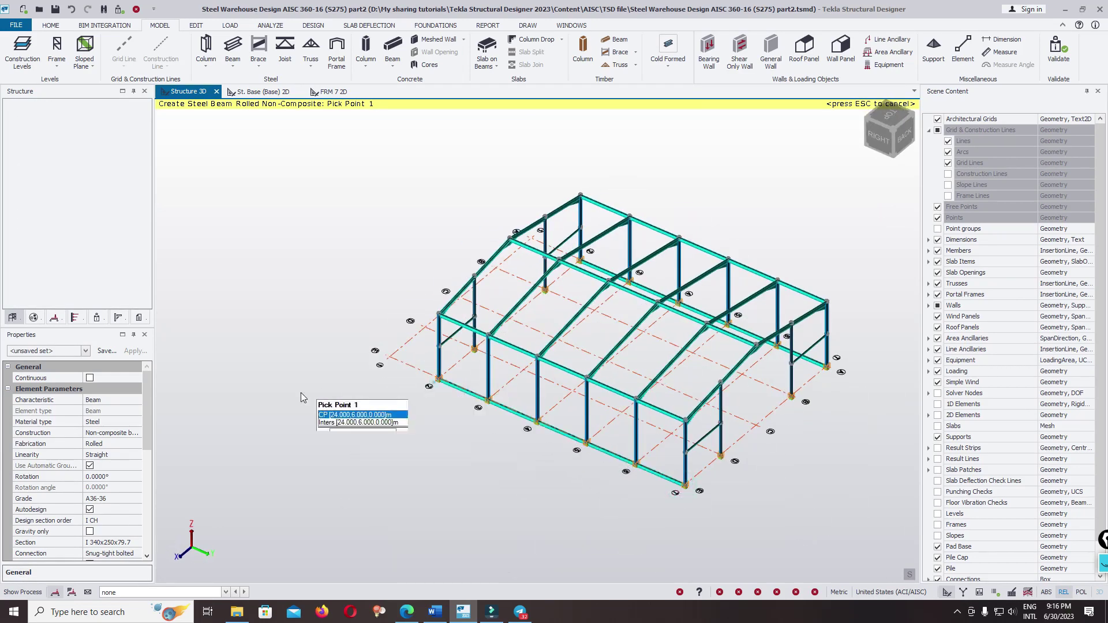
{"action": "key", "text": "Escape"}
{"action": "right_click_drag", "start_coordinate": [717, 441], "coordinate": [325, 447]}
{"action": "middle_click_drag", "start_coordinate": [662, 350], "coordinate": [198, 302]}
{"action": "scroll", "coordinate": [396, 348], "scroll_direction": "up", "scroll_amount": 3}
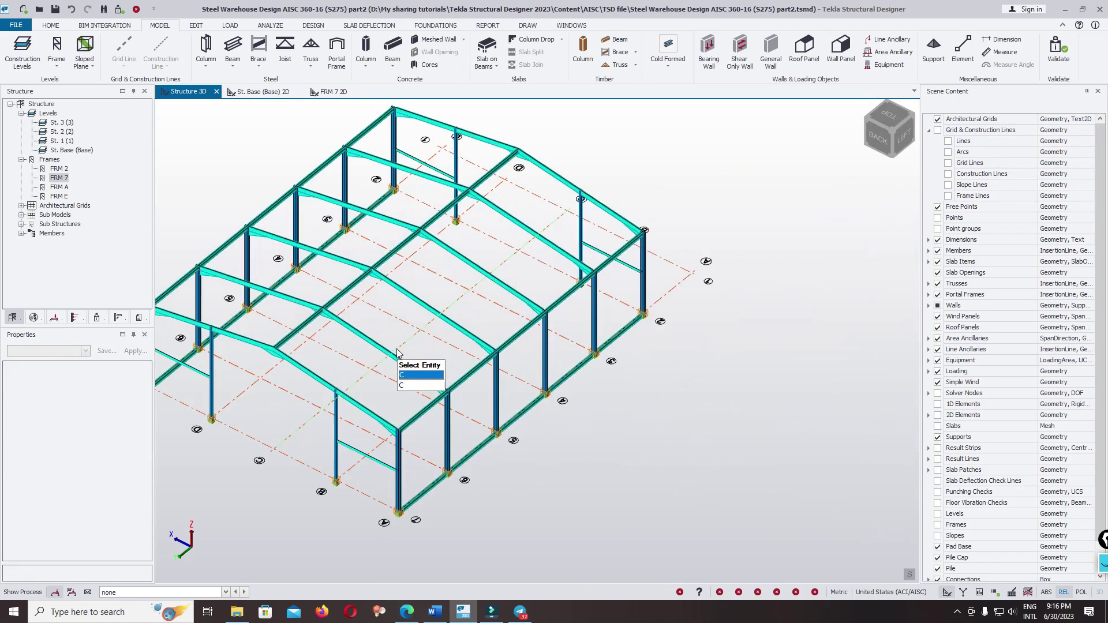
{"action": "middle_click_drag", "start_coordinate": [397, 353], "coordinate": [443, 345]}
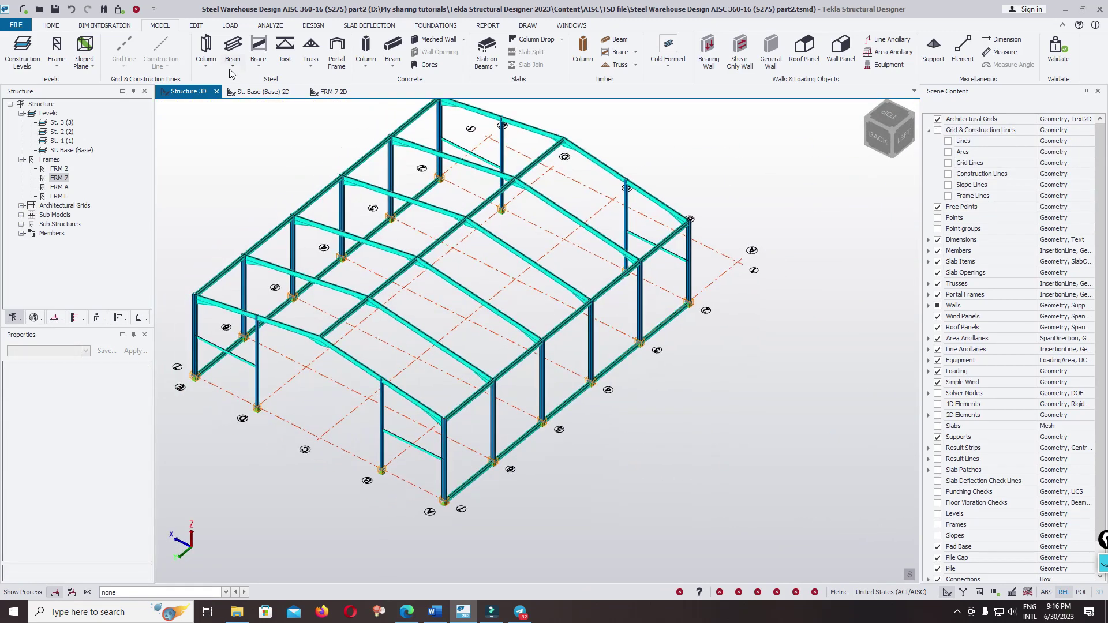
Create a sloped plane for the A–C roof side through ridge points C/2 and C/7 and eave point A/7
{"action": "middle_click_drag", "start_coordinate": [398, 191], "coordinate": [564, 299]}
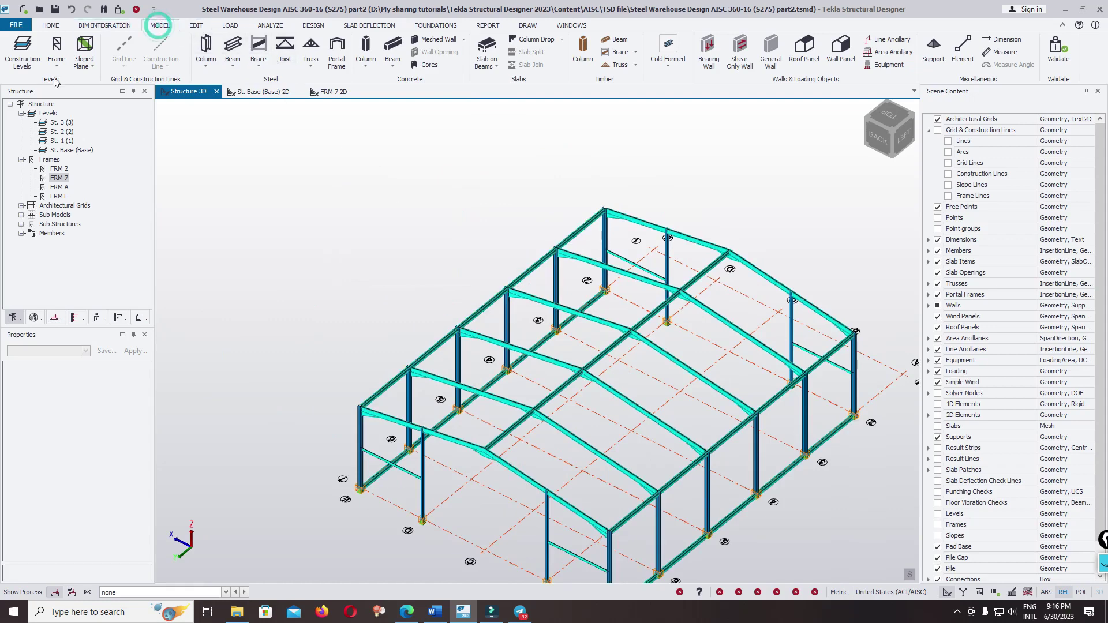
{"action": "left_click", "coordinate": [88, 48]}
{"action": "middle_click_drag", "start_coordinate": [724, 451], "coordinate": [519, 362]}
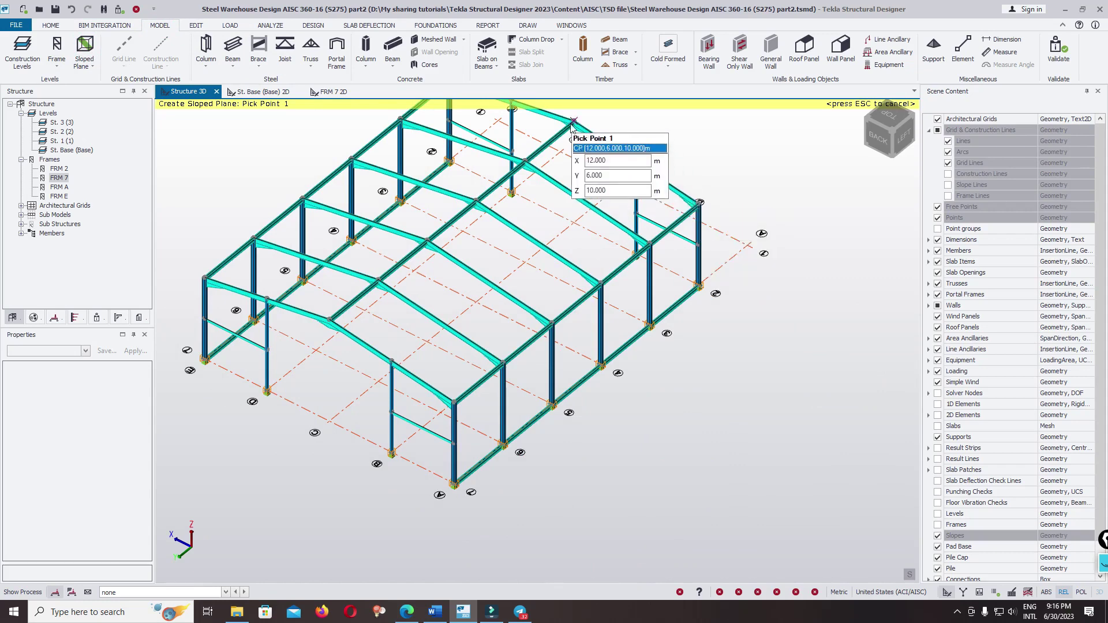
{"action": "left_click", "coordinate": [573, 122]}
{"action": "left_click", "coordinate": [325, 320]}
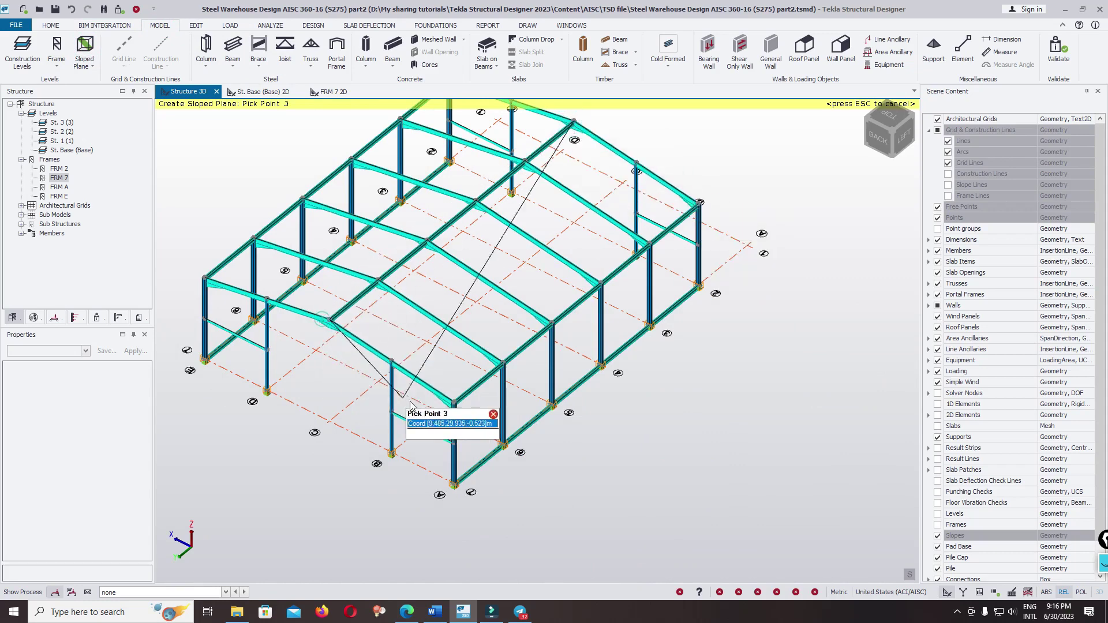
{"action": "left_click", "coordinate": [454, 401]}
Create a second sloped plane for the C–E roof side through the ridge ends and eave point E/7
{"action": "left_click", "coordinate": [574, 122]}
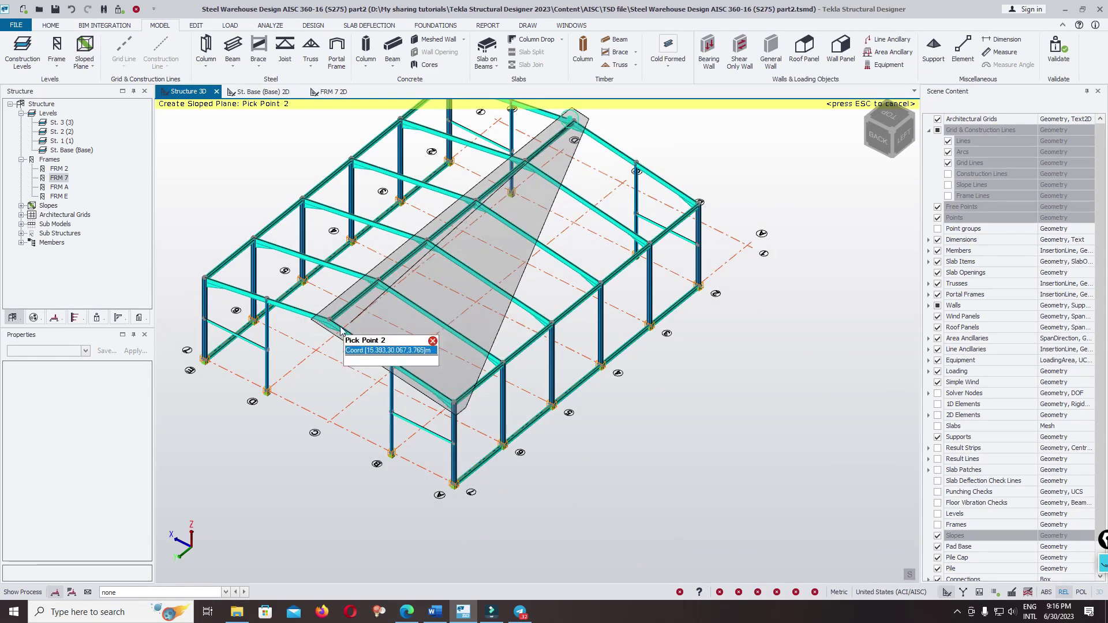
{"action": "left_click", "coordinate": [205, 278]}
{"action": "left_click", "coordinate": [206, 278]}
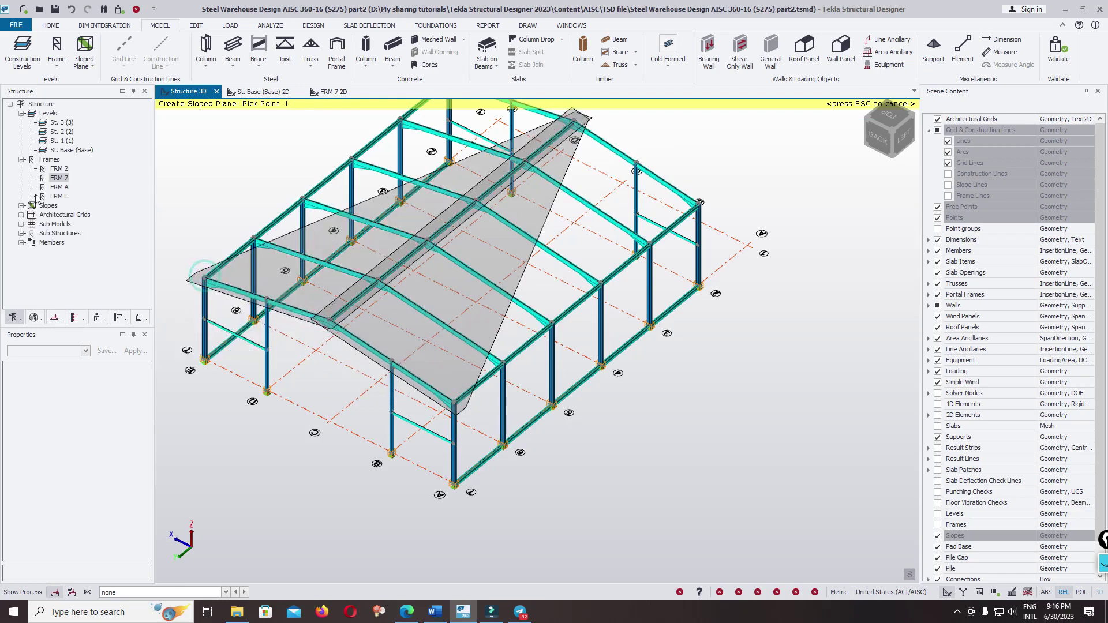
Open sloped plane IP 1 in its 2D view and start the Create Infills command for its roof bays
{"action": "left_click", "coordinate": [21, 206]}
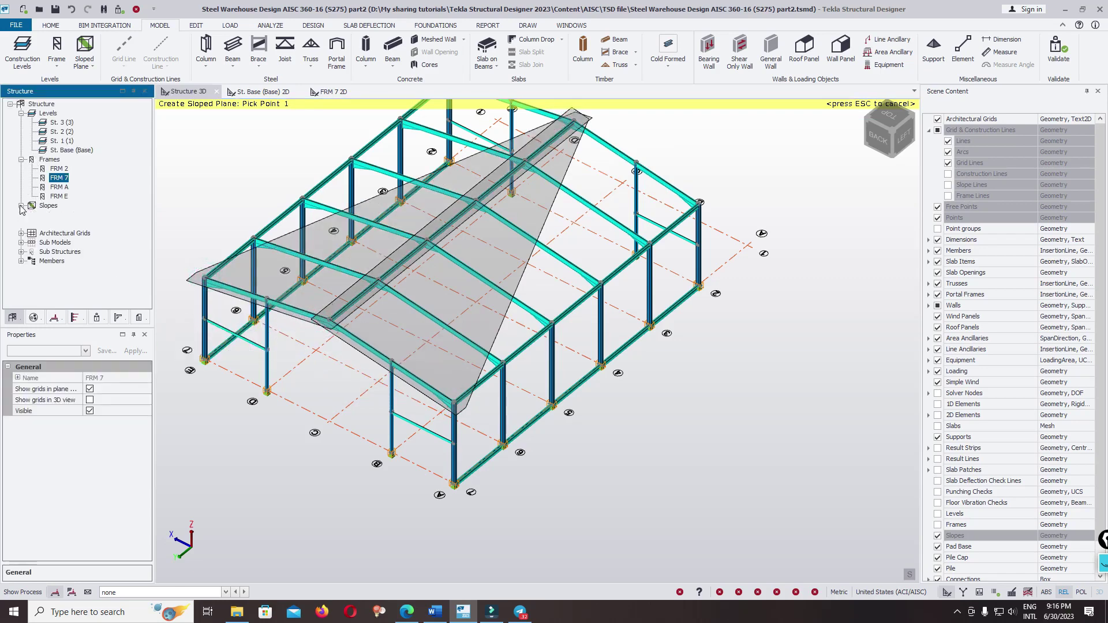
{"action": "left_click", "coordinate": [57, 215]}
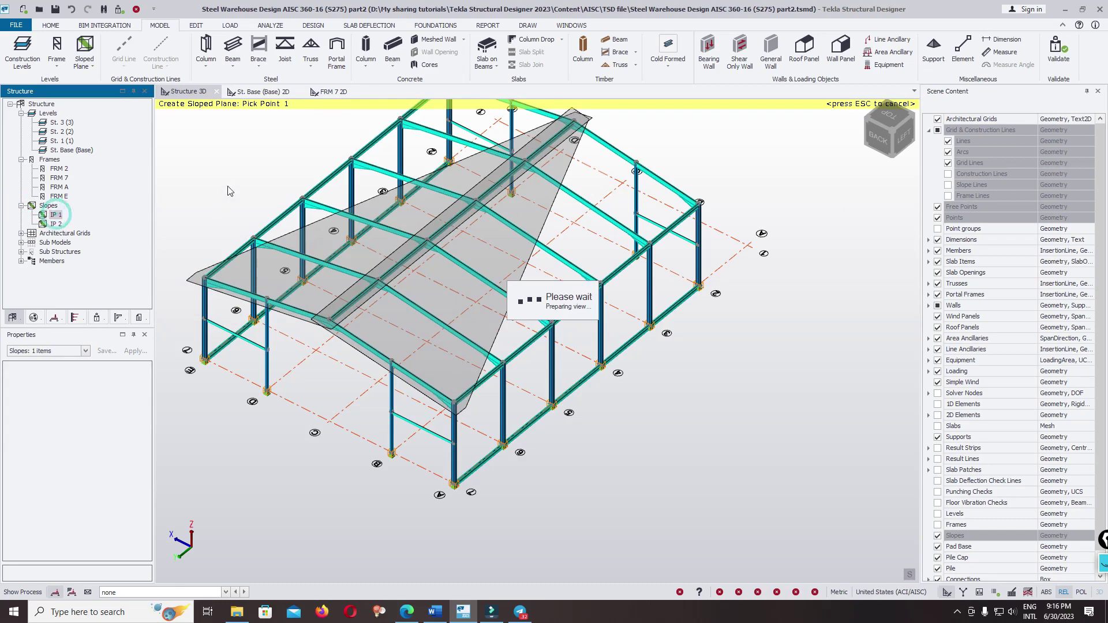
{"action": "left_click", "coordinate": [201, 27]}
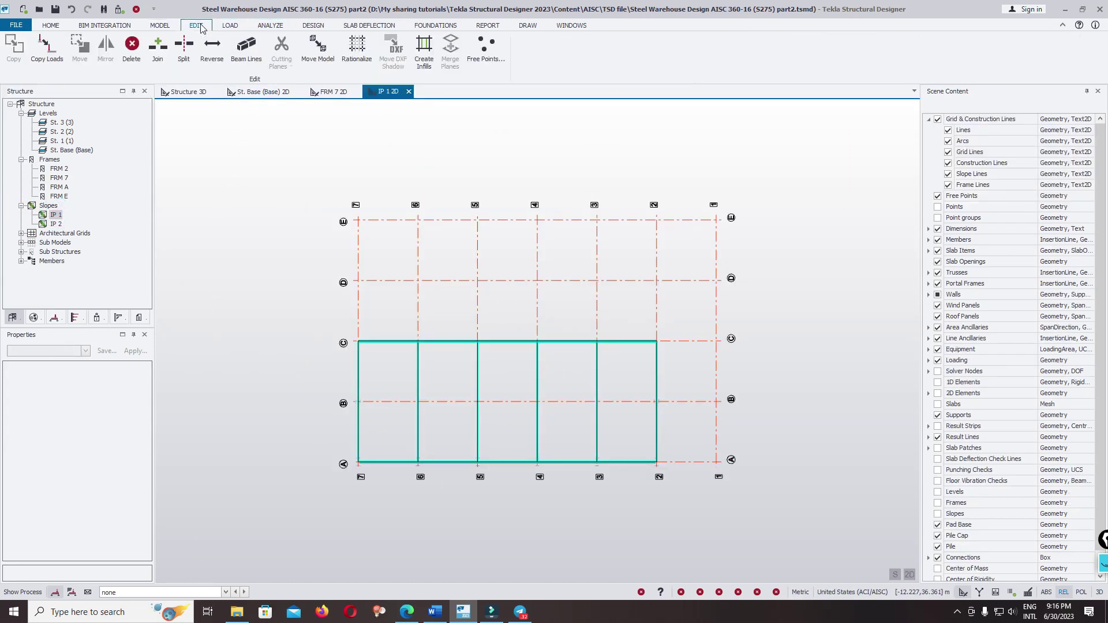
{"action": "left_click", "coordinate": [423, 56]}
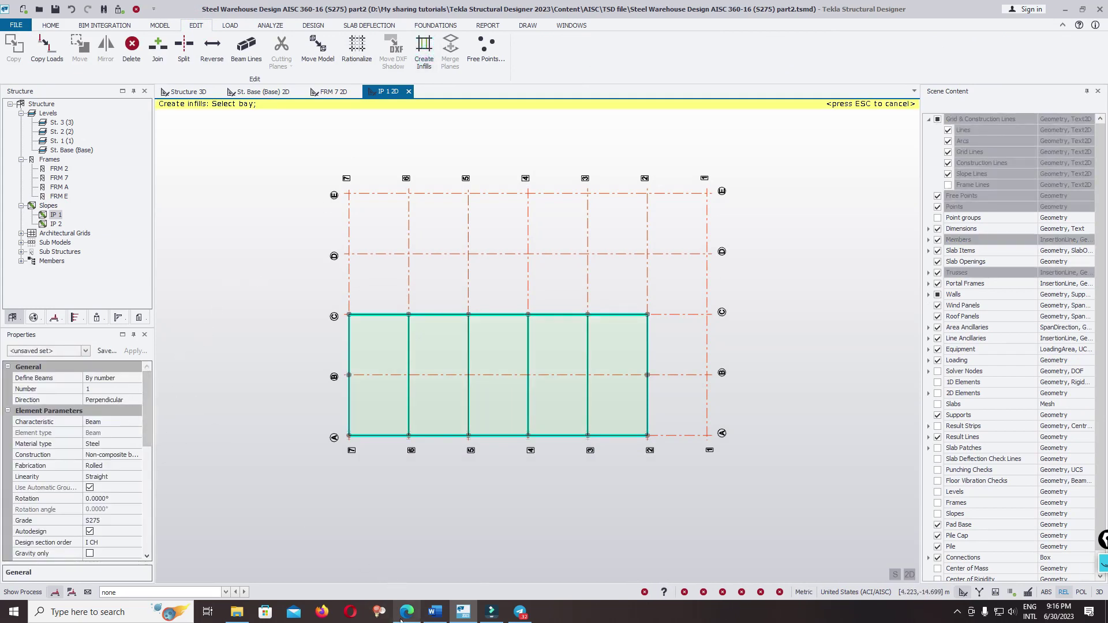
Check the roof layout in the Word course document, return to the model and set the number of infill beams to 8
{"action": "left_click", "coordinate": [435, 613]}
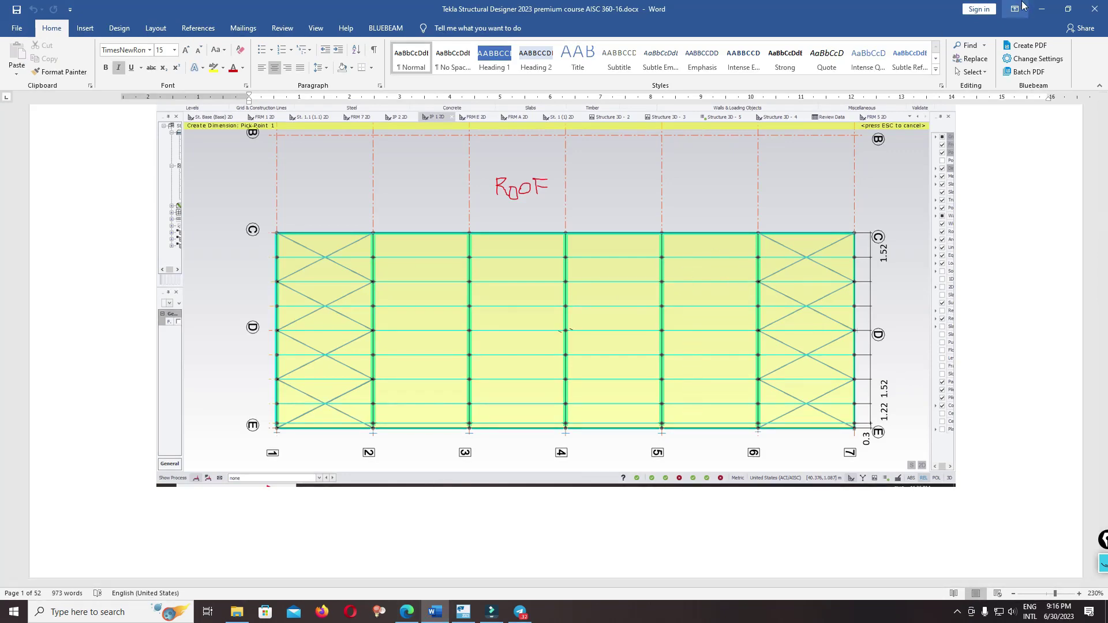
{"action": "left_click", "coordinate": [1039, 9]}
{"action": "left_click", "coordinate": [123, 389]}
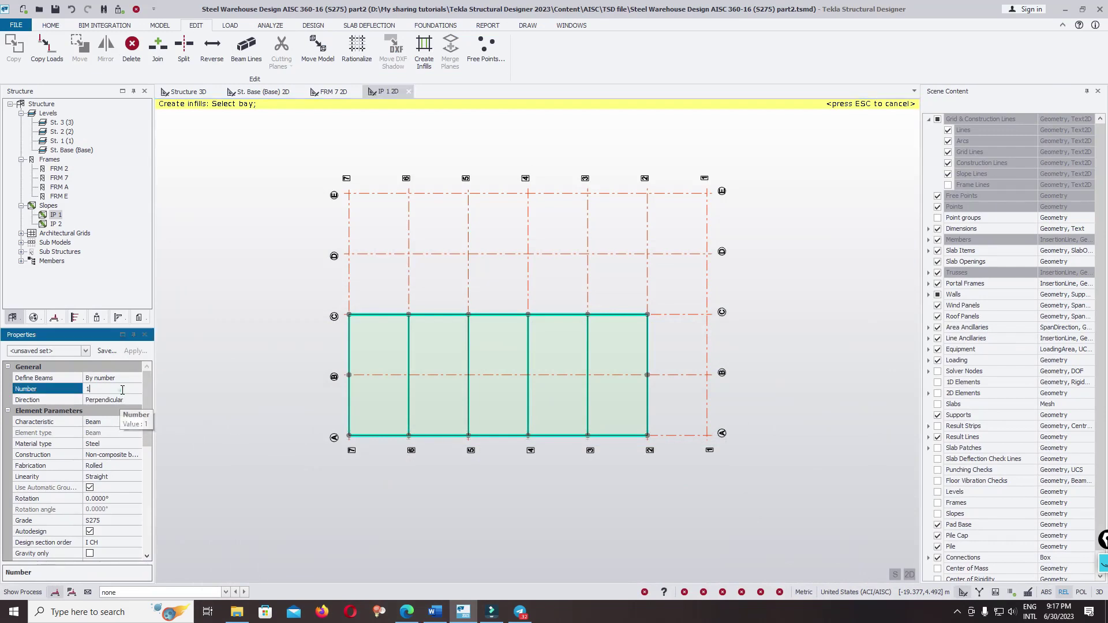
{"action": "type", "text": "8"}
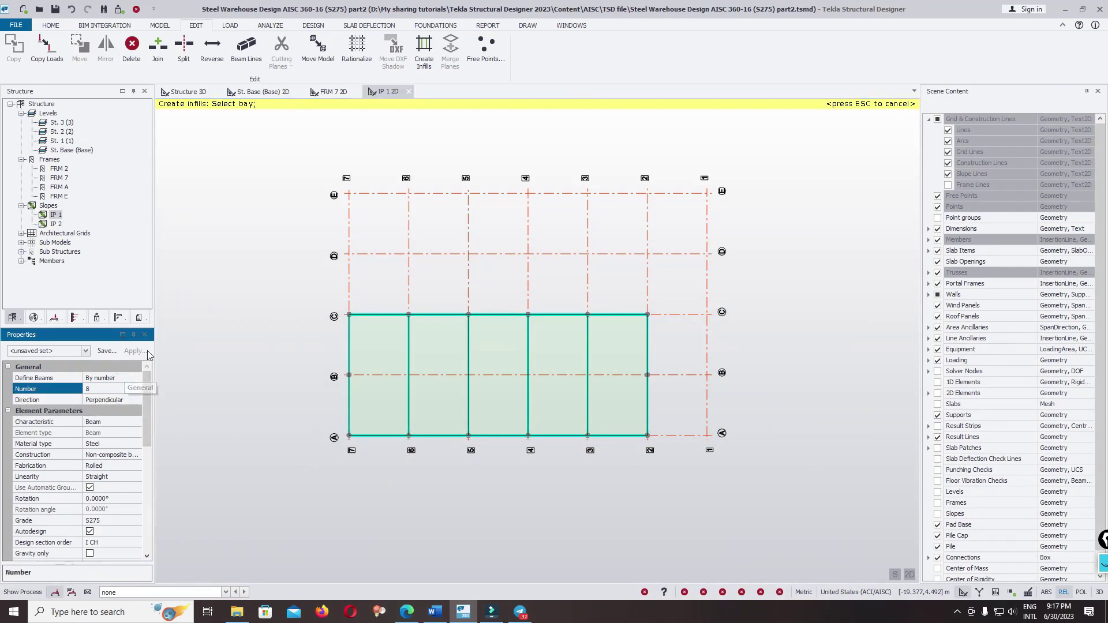
Review the characteristic and material type options for the infill members, keeping Beam and Steel
{"action": "left_click", "coordinate": [134, 423]}
{"action": "left_click", "coordinate": [137, 425]}
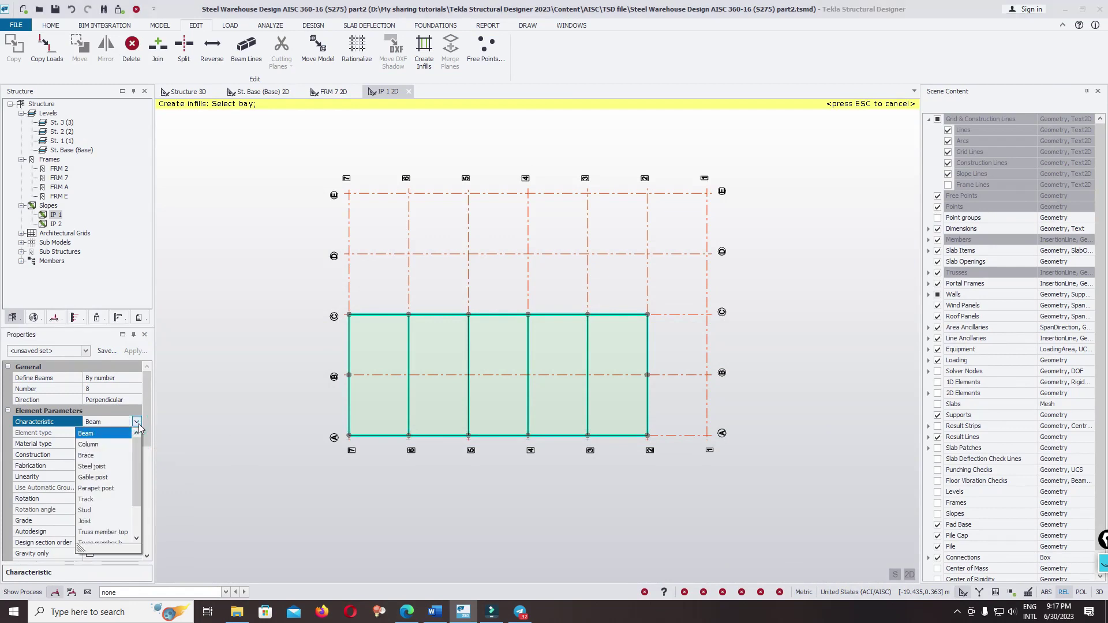
{"action": "mouse_move", "coordinate": [138, 449]}
{"action": "left_mouse_down"}
{"action": "mouse_move", "coordinate": [136, 463]}
{"action": "mouse_move", "coordinate": [140, 437]}
{"action": "mouse_move", "coordinate": [149, 447]}
{"action": "left_mouse_up"}
{"action": "left_click", "coordinate": [146, 424]}
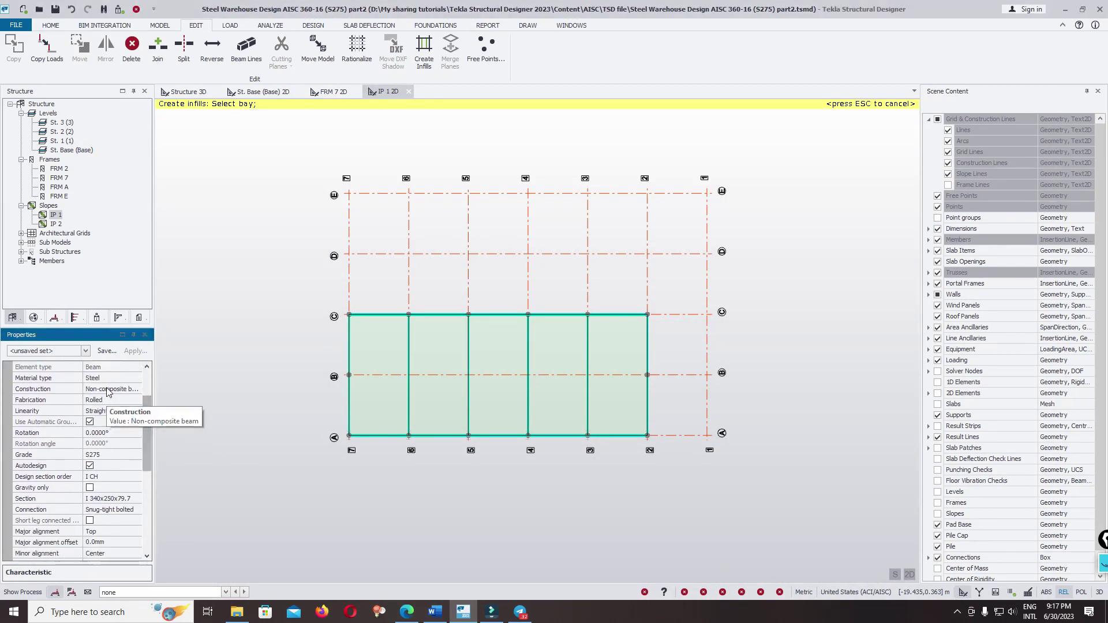
{"action": "left_click", "coordinate": [123, 380]}
{"action": "left_click", "coordinate": [137, 379]}
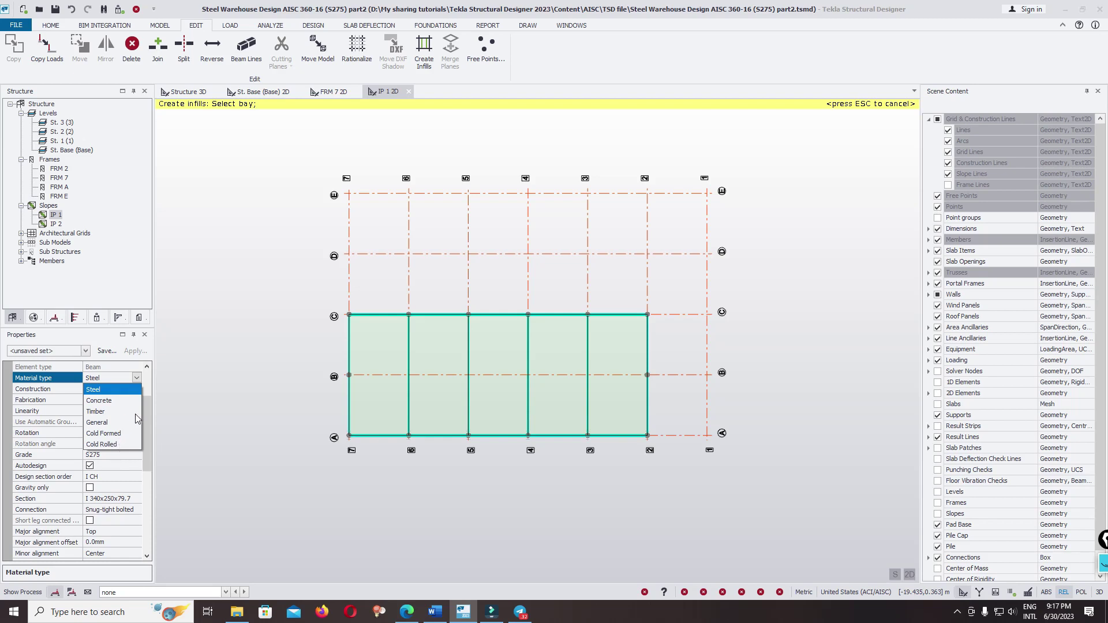
{"action": "left_click", "coordinate": [97, 389]}
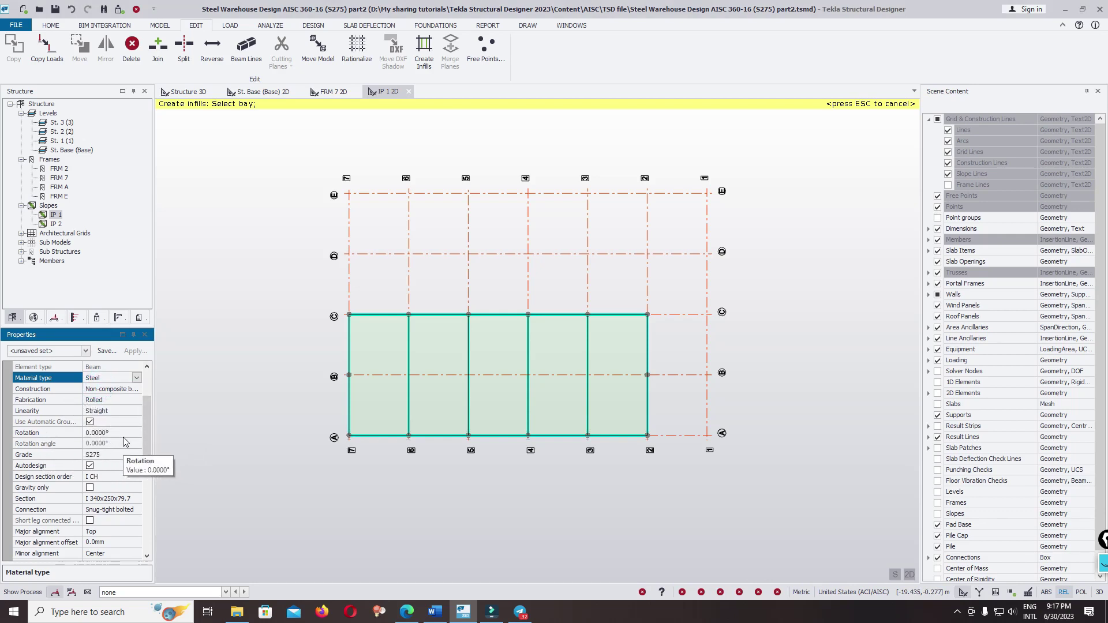
Turn off Autodesign for the infill beams and assign the channel section C 140x58x14.54
{"action": "scroll", "coordinate": [141, 435], "scroll_direction": "down", "scroll_amount": 2}
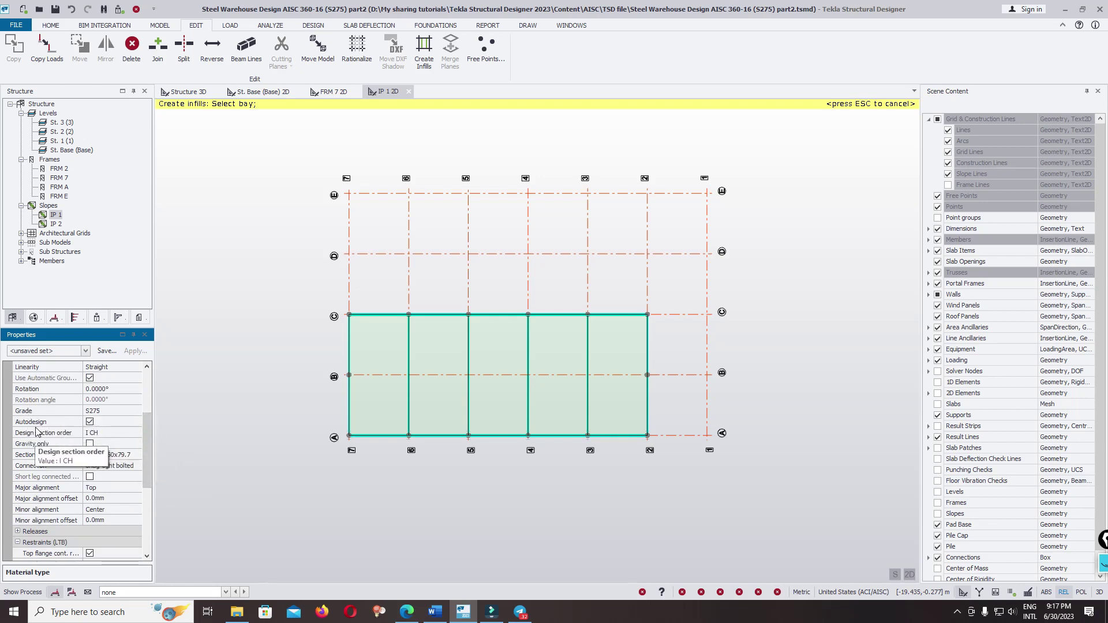
{"action": "left_click", "coordinate": [90, 422]}
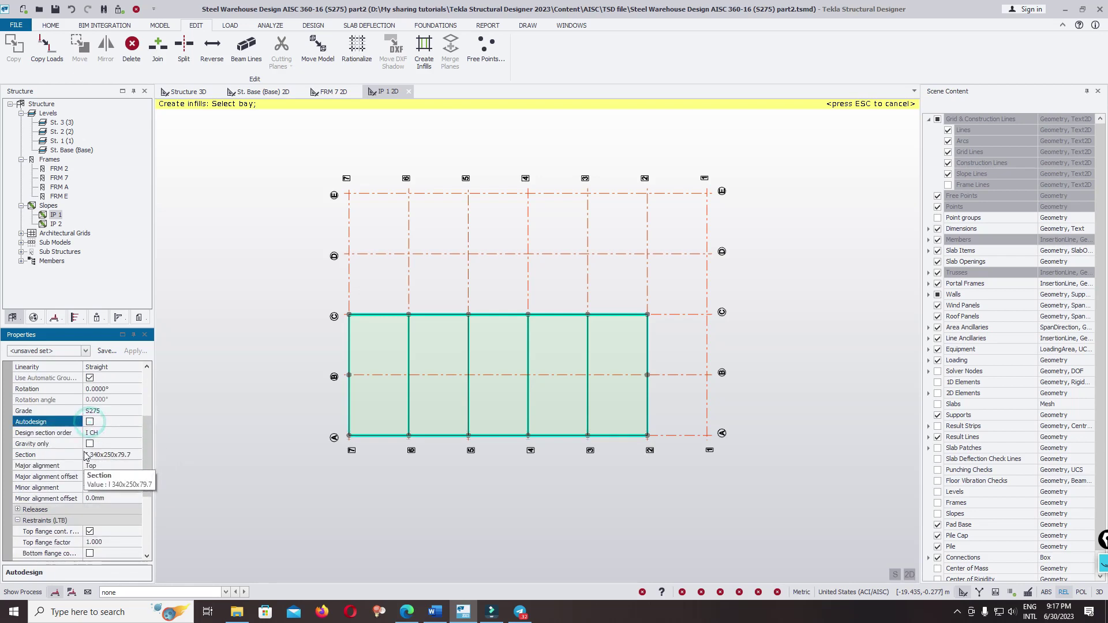
{"action": "left_click", "coordinate": [103, 454]}
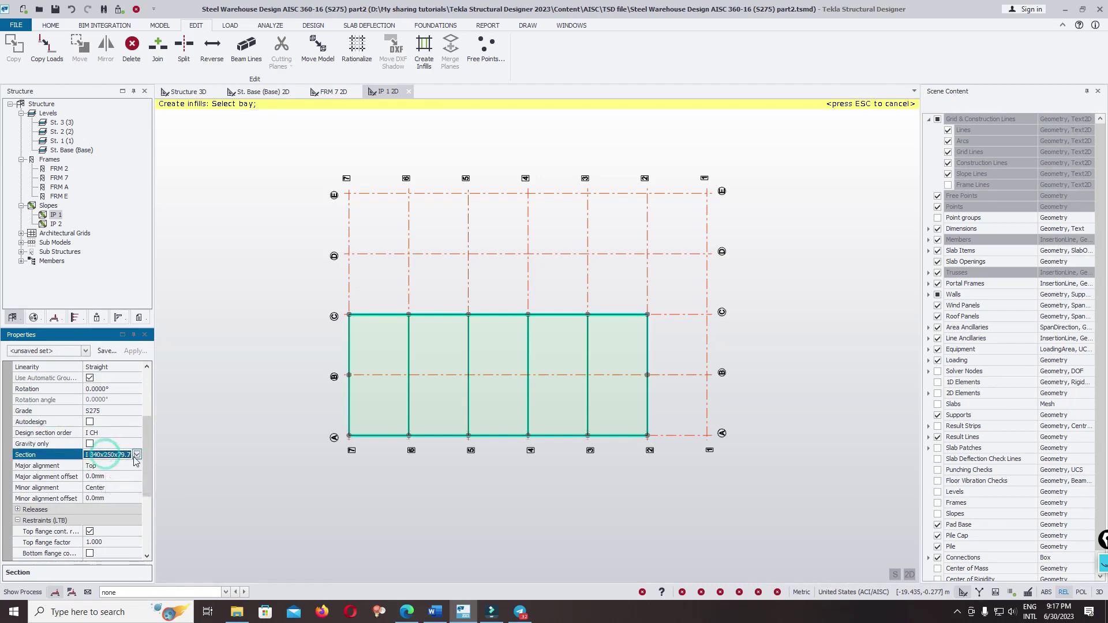
{"action": "left_click", "coordinate": [136, 455]}
{"action": "left_click", "coordinate": [106, 499]}
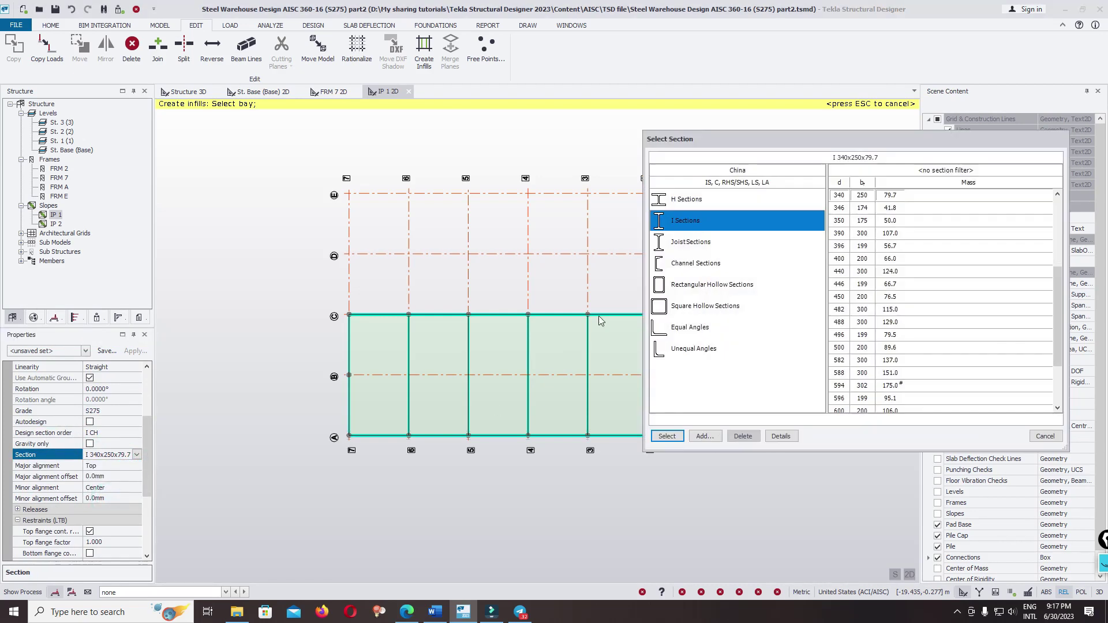
{"action": "left_click", "coordinate": [691, 264]}
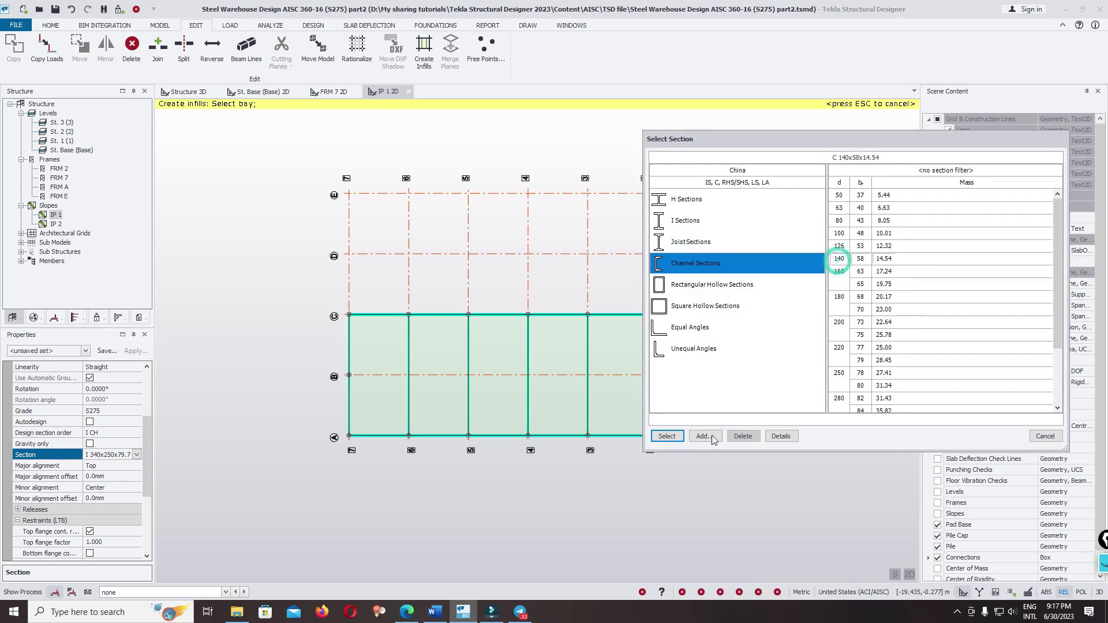
{"action": "left_click", "coordinate": [668, 437]}
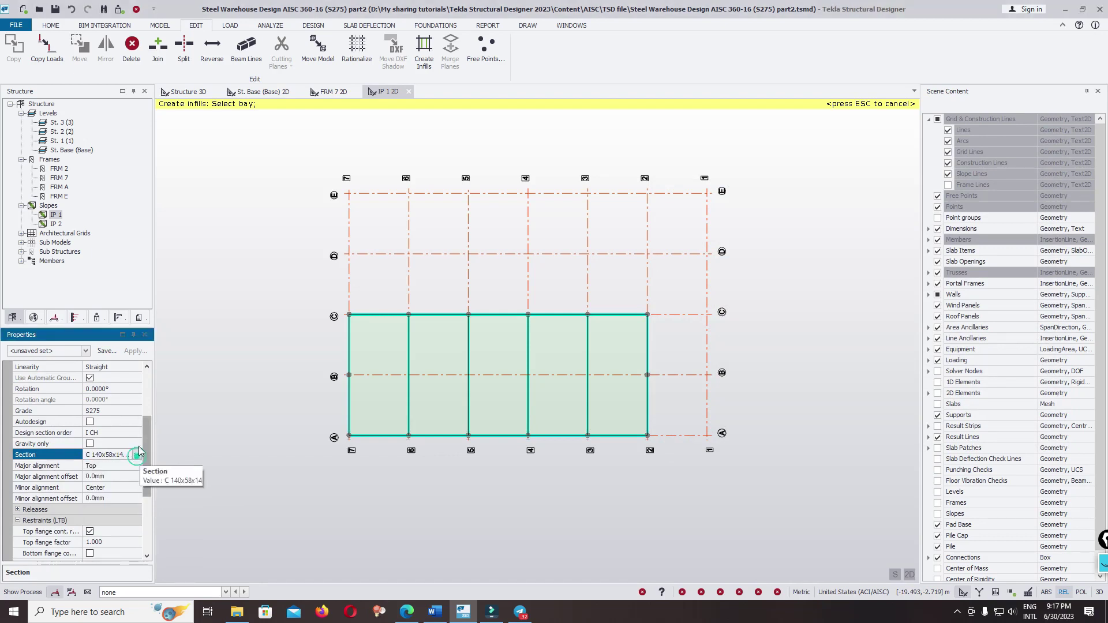
Create a China section order named C CH containing all channel sections, and assign C CH as the infills' design section order
{"action": "left_click", "coordinate": [123, 441]}
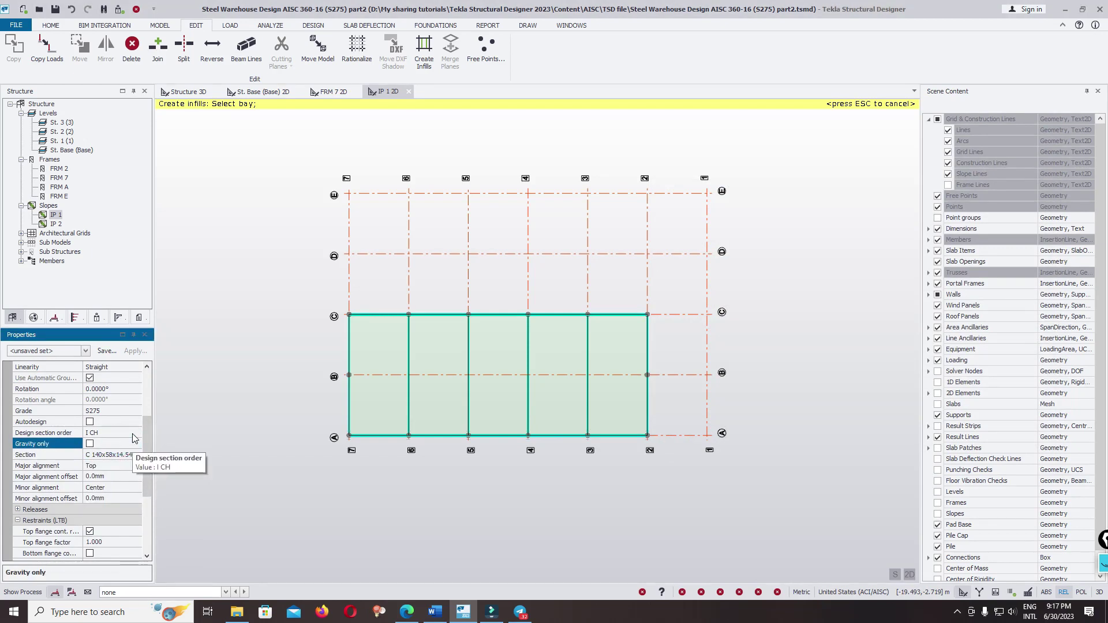
{"action": "left_click", "coordinate": [113, 433]}
{"action": "left_click", "coordinate": [136, 433]}
{"action": "left_click", "coordinate": [131, 457]}
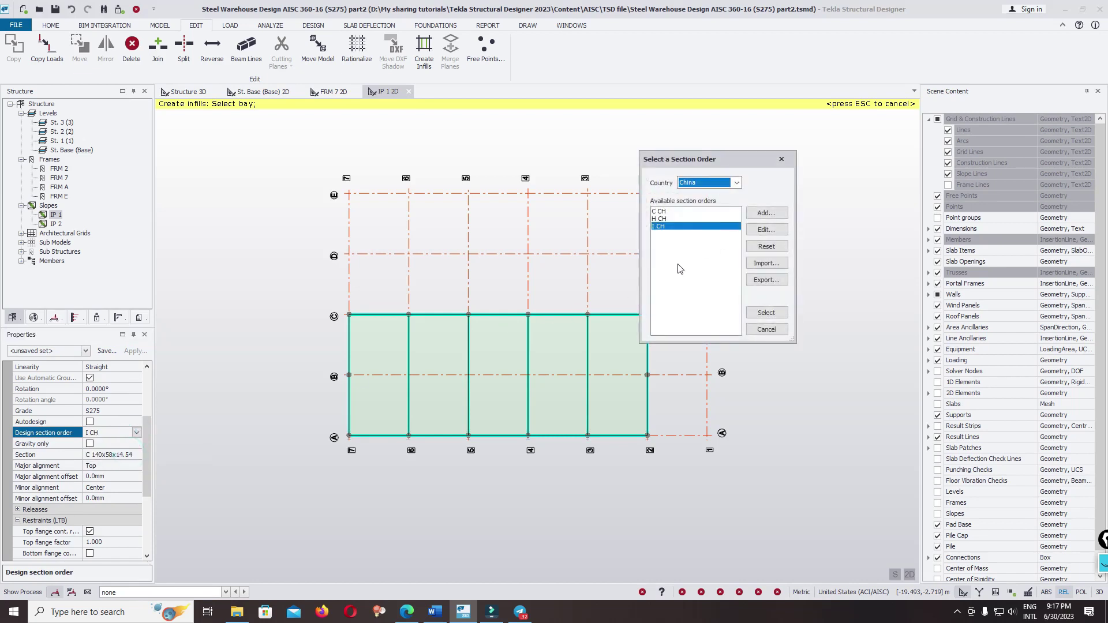
{"action": "left_click", "coordinate": [661, 212]}
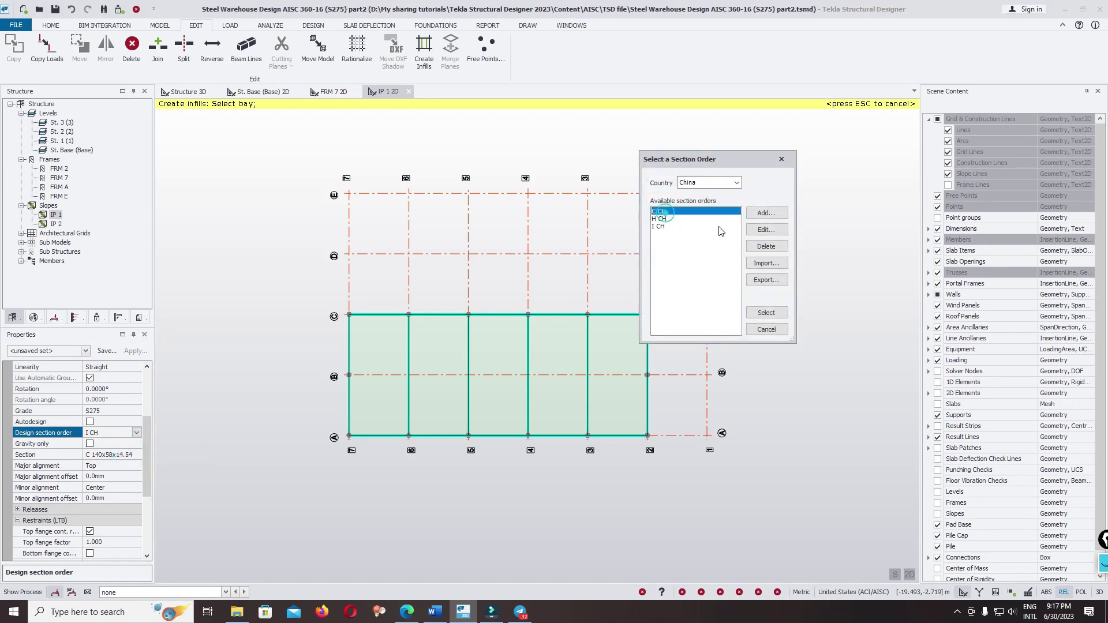
{"action": "left_click", "coordinate": [756, 212]}
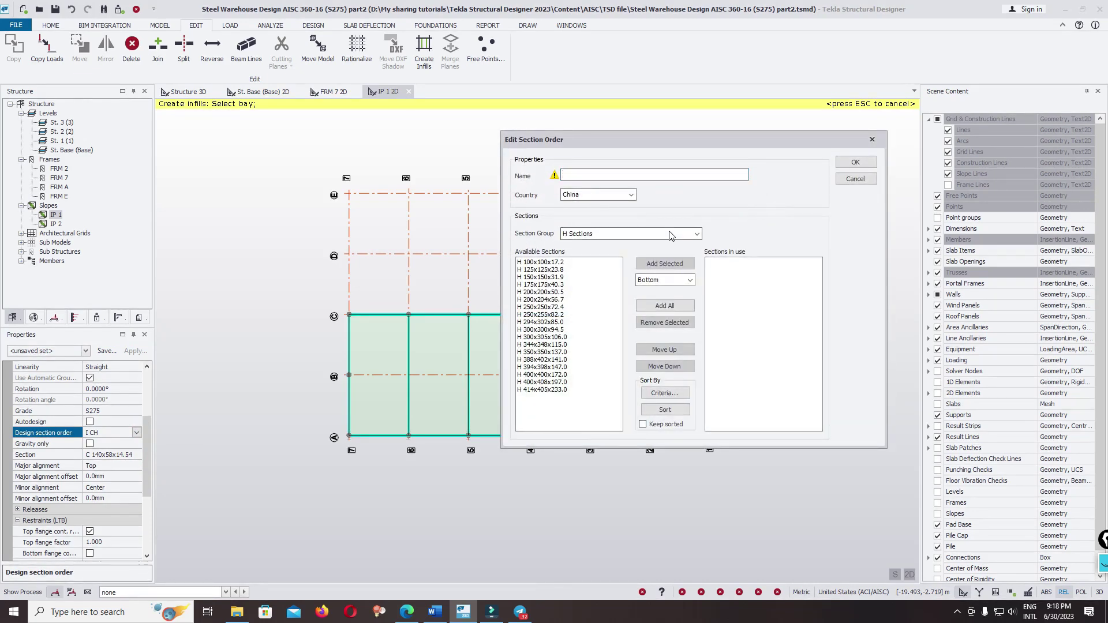
{"action": "left_click", "coordinate": [671, 234]}
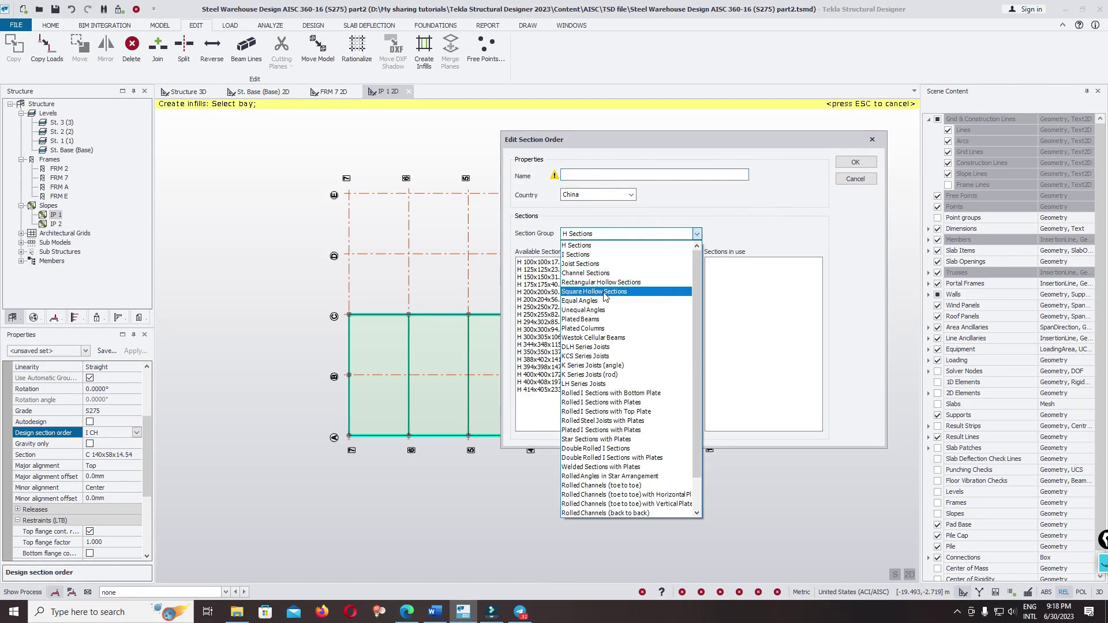
{"action": "left_click", "coordinate": [606, 274]}
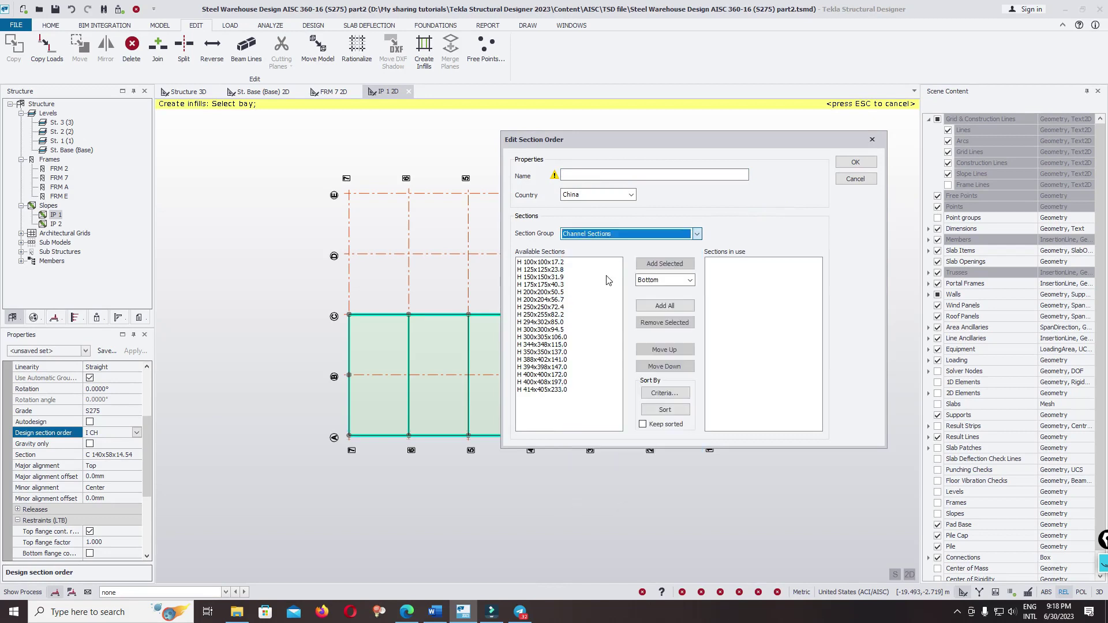
{"action": "left_click", "coordinate": [602, 175]}
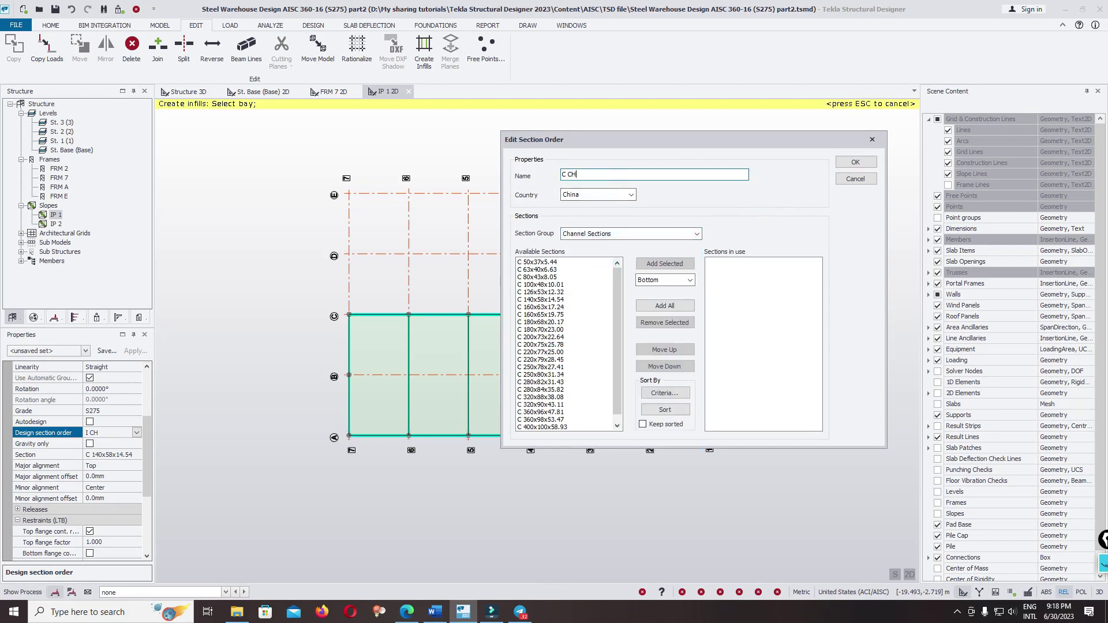
{"action": "left_click", "coordinate": [677, 309]}
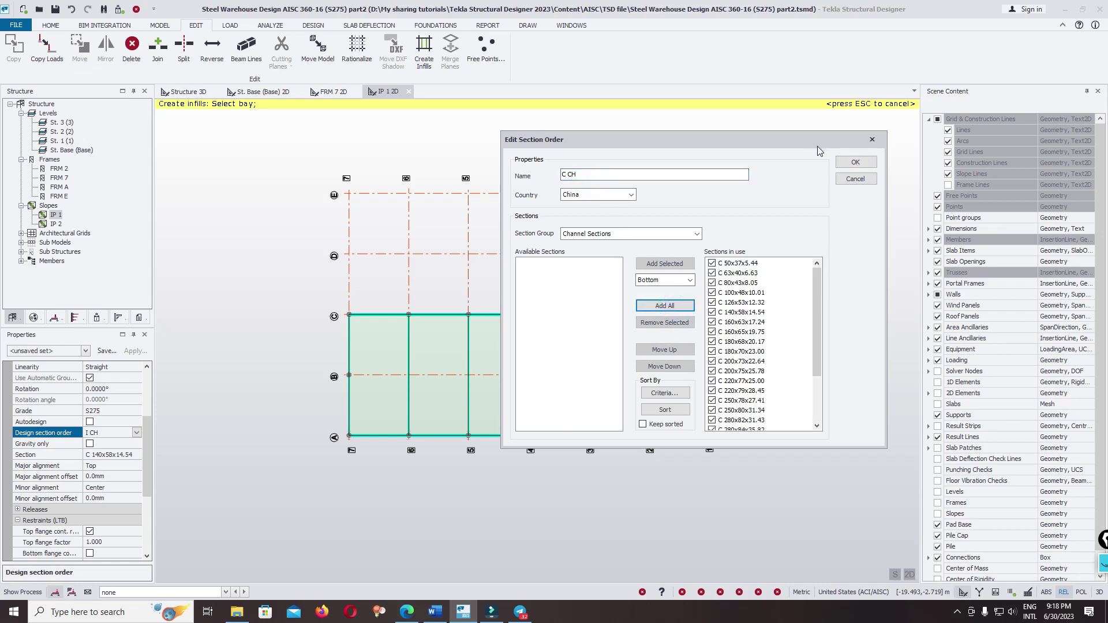
{"action": "left_click_drag", "start_coordinate": [817, 147], "coordinate": [812, 296]}
{"action": "left_click", "coordinate": [870, 295]}
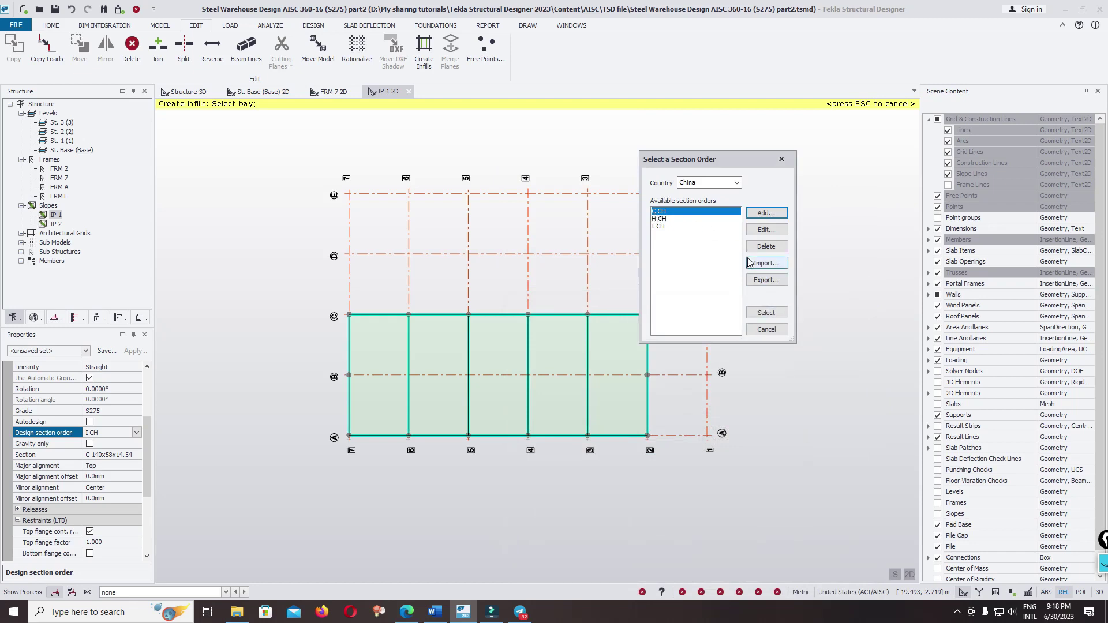
{"action": "left_click", "coordinate": [766, 314]}
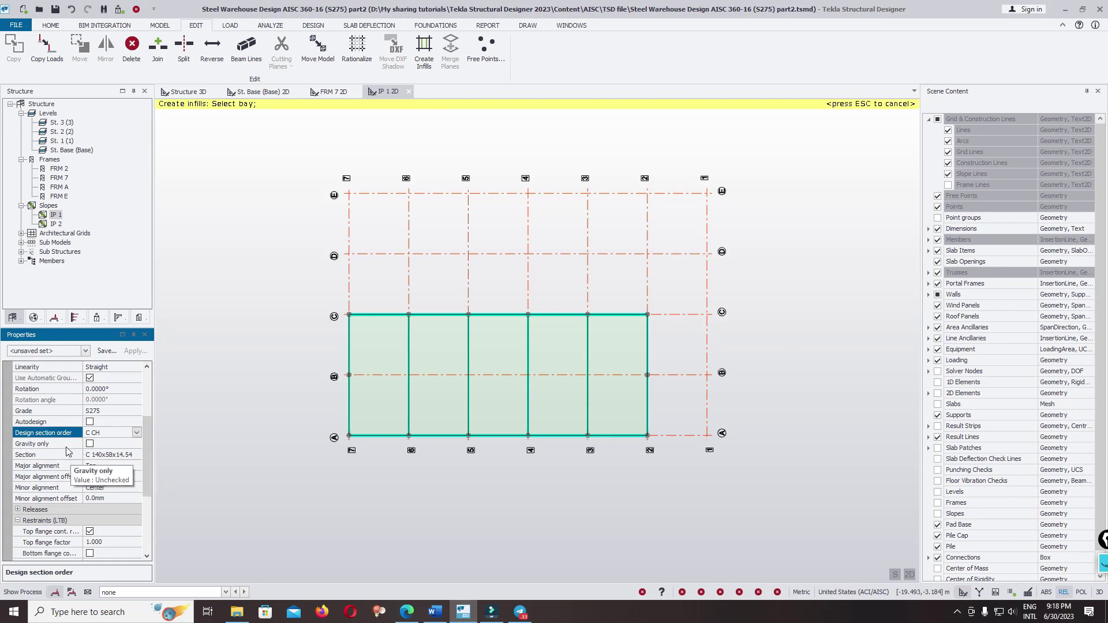
Enable the Gravity only option for the infill beams
{"action": "left_click", "coordinate": [94, 444]}
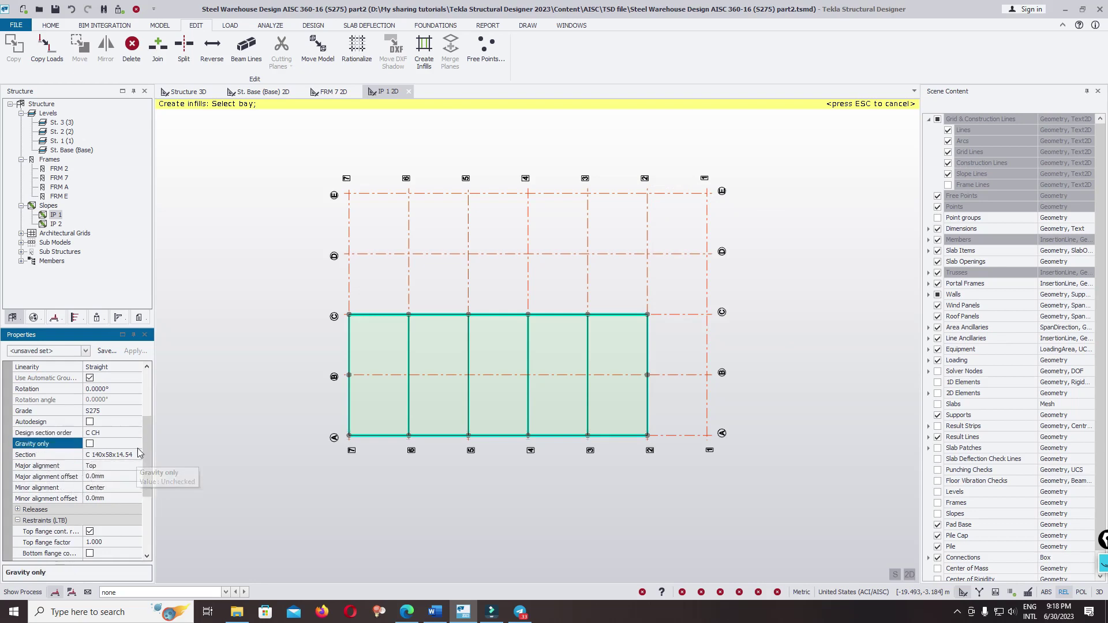
{"action": "left_click_drag", "start_coordinate": [145, 456], "coordinate": [141, 431]}
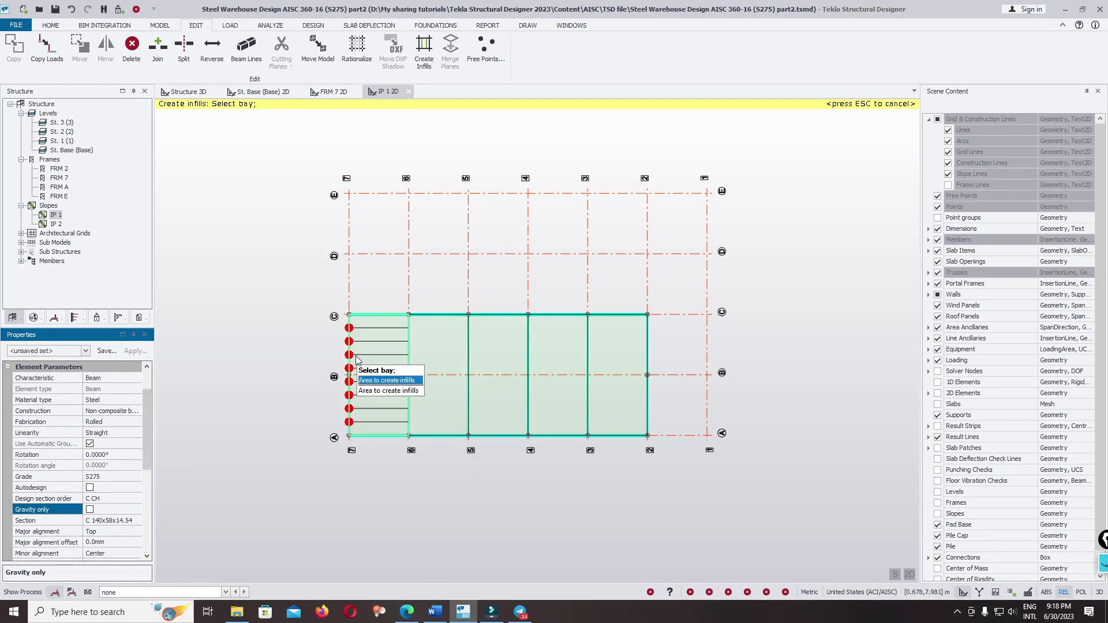
{"action": "scroll", "coordinate": [373, 328], "scroll_direction": "up", "scroll_amount": 5}
{"action": "scroll", "coordinate": [373, 325], "scroll_direction": "down", "scroll_amount": 3}
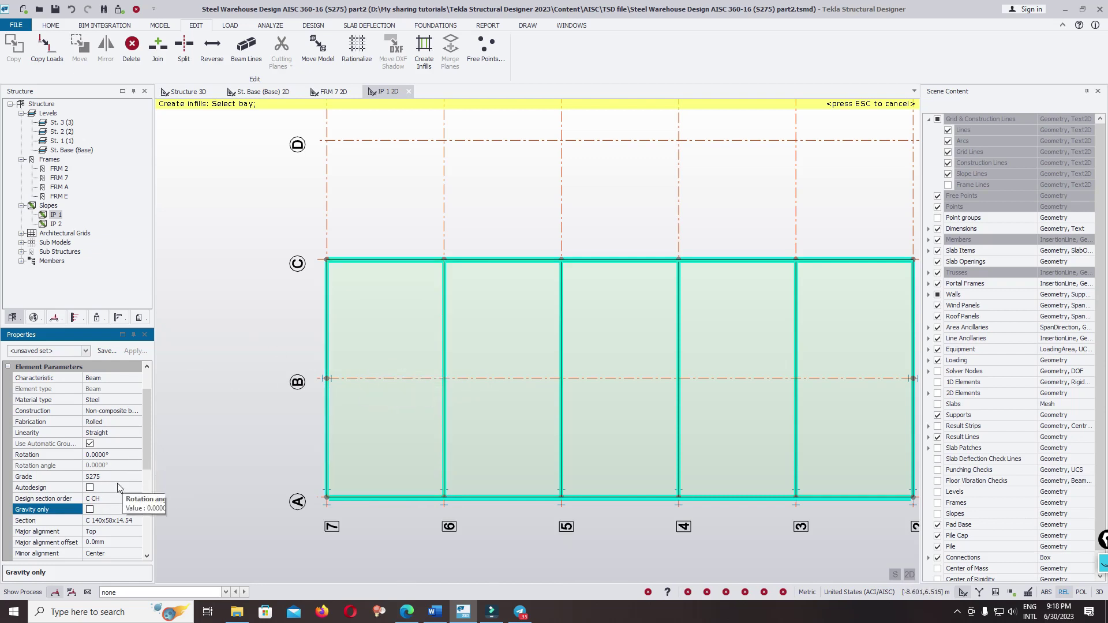
{"action": "left_click", "coordinate": [90, 509]}
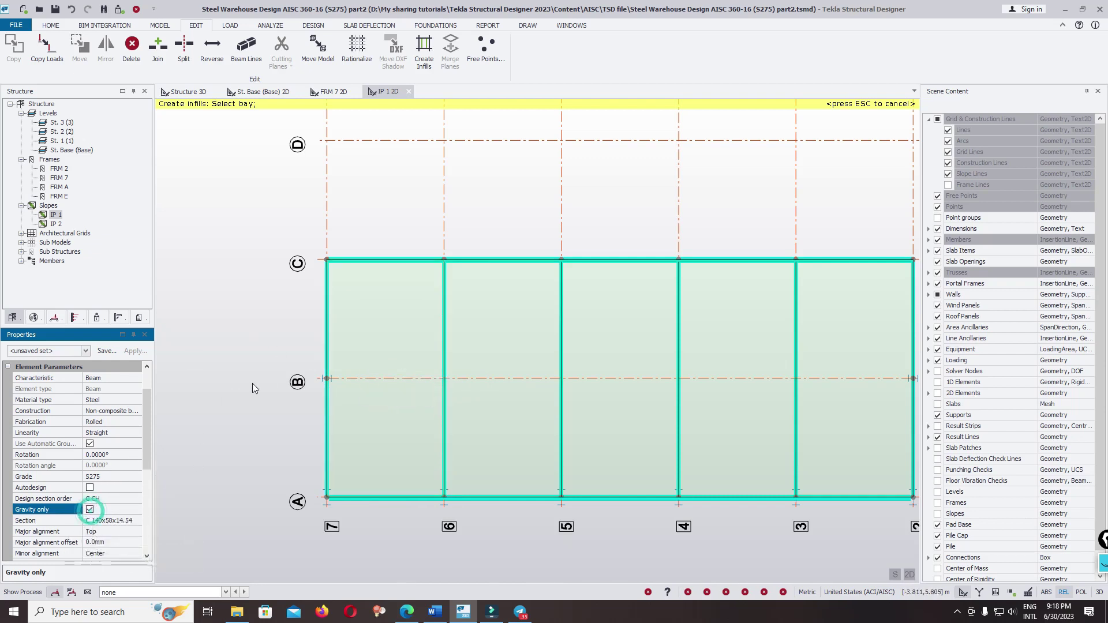
Place the infill beams in all five roof bays between gridlines 7 and 2 on sloped plane IP 1
{"action": "mouse_move", "coordinate": [147, 449]}
{"action": "left_mouse_down"}
{"action": "mouse_move", "coordinate": [149, 418]}
{"action": "mouse_move", "coordinate": [147, 464]}
{"action": "left_mouse_up"}
{"action": "scroll", "coordinate": [434, 276], "scroll_direction": "down", "scroll_amount": 5}
{"action": "scroll", "coordinate": [454, 341], "scroll_direction": "up", "scroll_amount": 4}
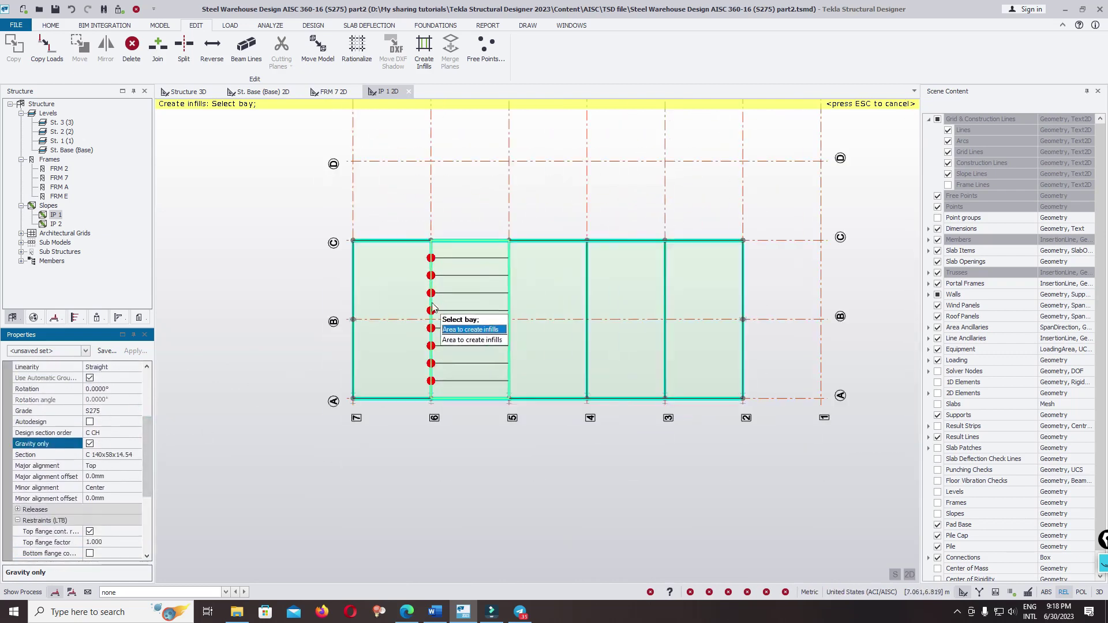
{"action": "left_click", "coordinate": [384, 294]}
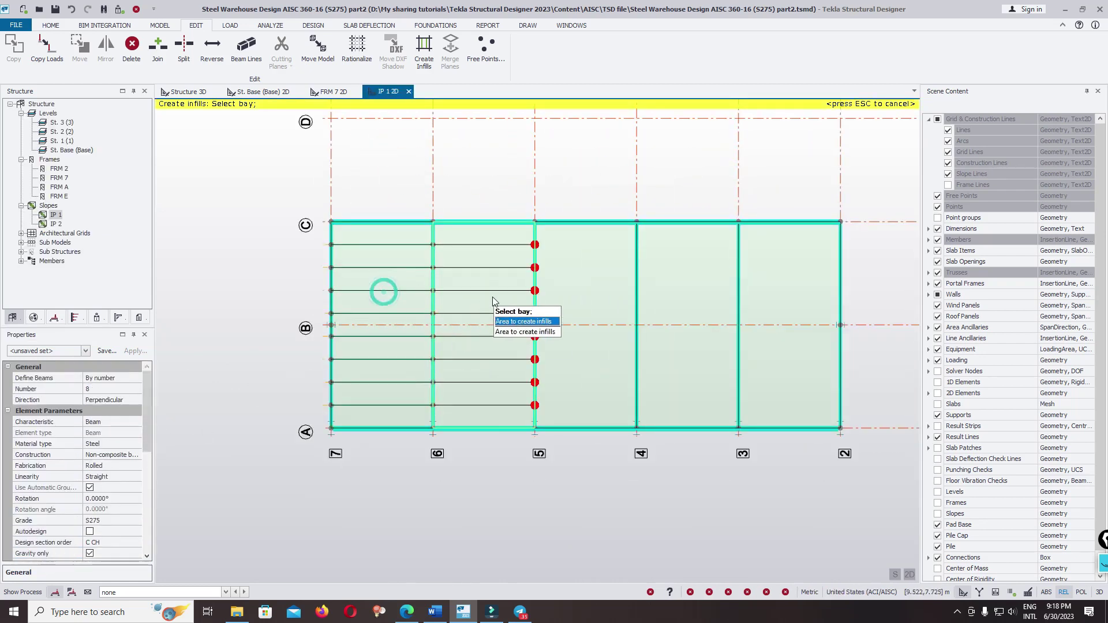
{"action": "left_click", "coordinate": [492, 296]}
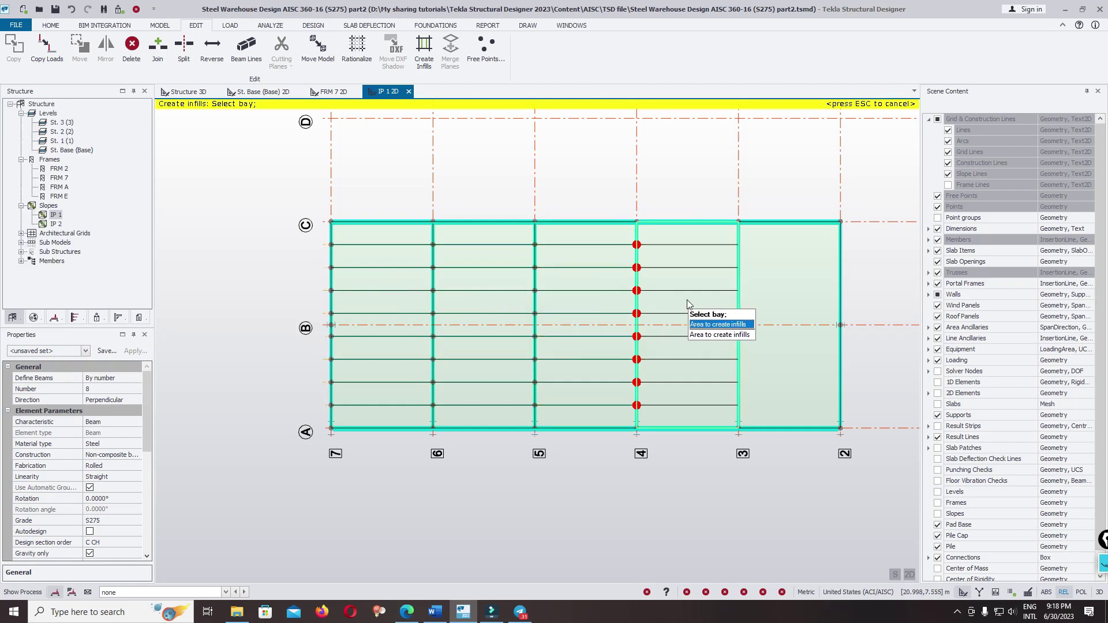
{"action": "scroll", "coordinate": [520, 323], "scroll_direction": "down", "scroll_amount": 2}
{"action": "scroll", "coordinate": [578, 332], "scroll_direction": "down", "scroll_amount": 2}
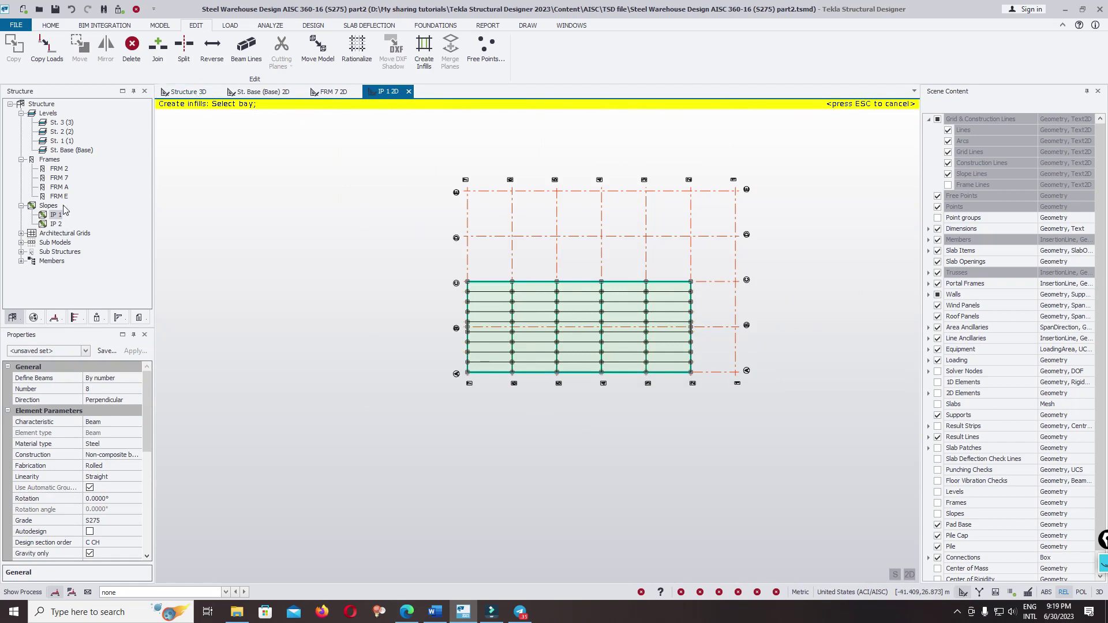
Start creating infills on sloped plane IP 2, with design section order C CH and section C 140x58x14.54
{"action": "left_click", "coordinate": [56, 224]}
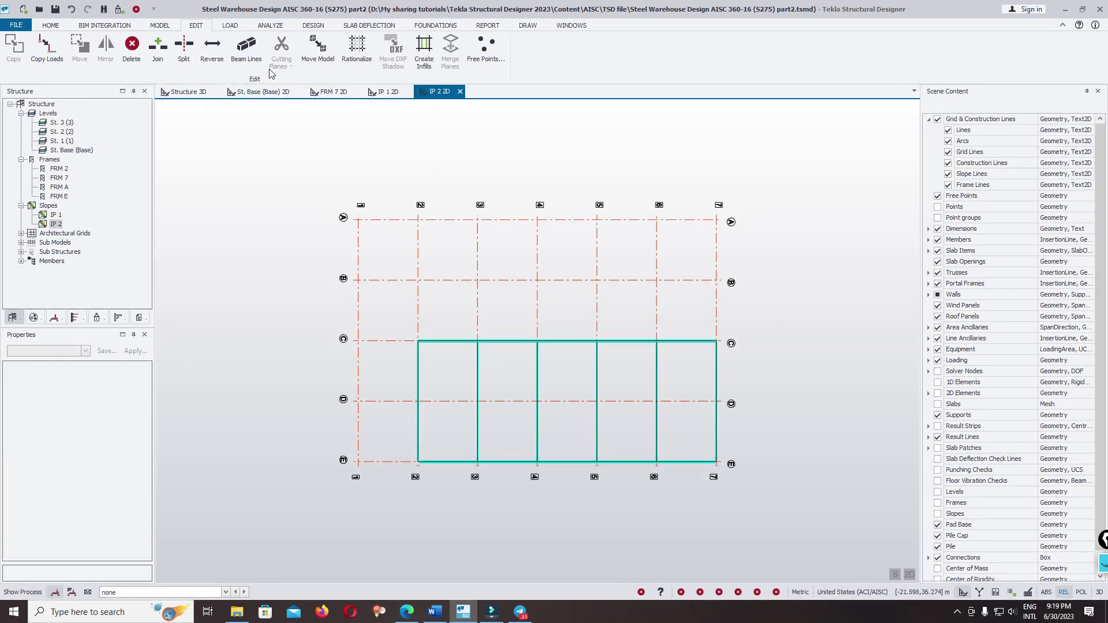
{"action": "left_click", "coordinate": [424, 46]}
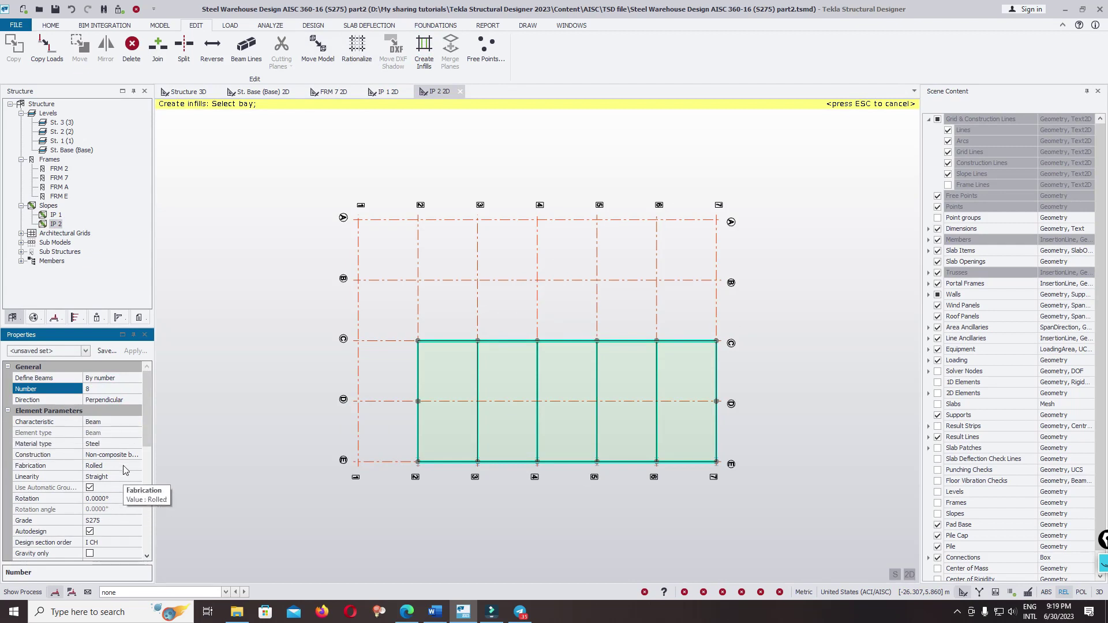
{"action": "scroll", "coordinate": [142, 433], "scroll_direction": "down", "scroll_amount": 3}
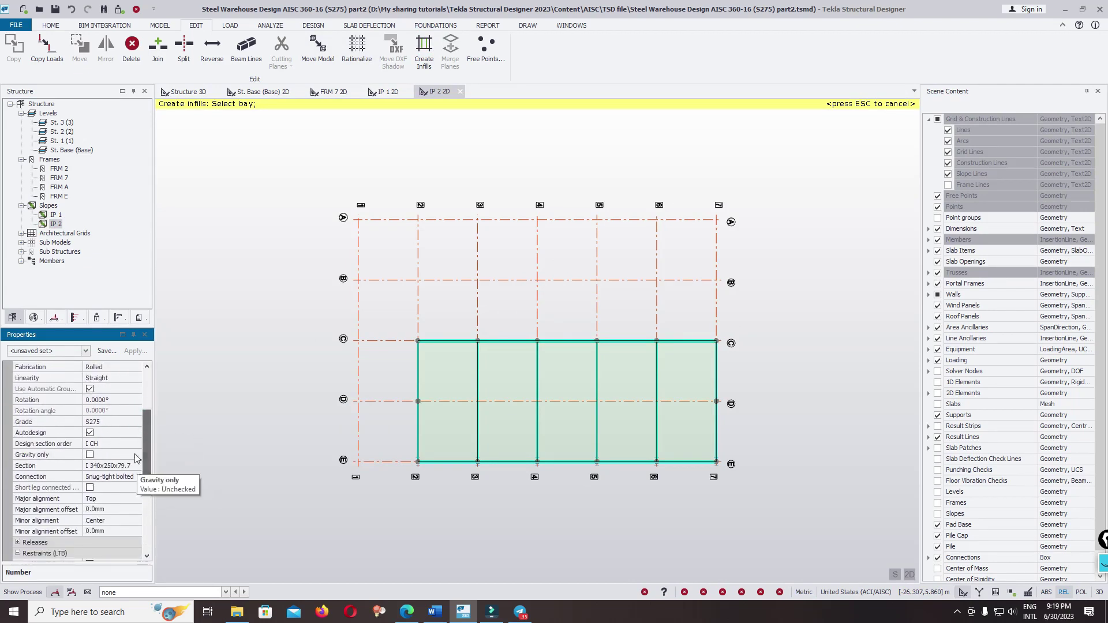
{"action": "left_click", "coordinate": [137, 443]}
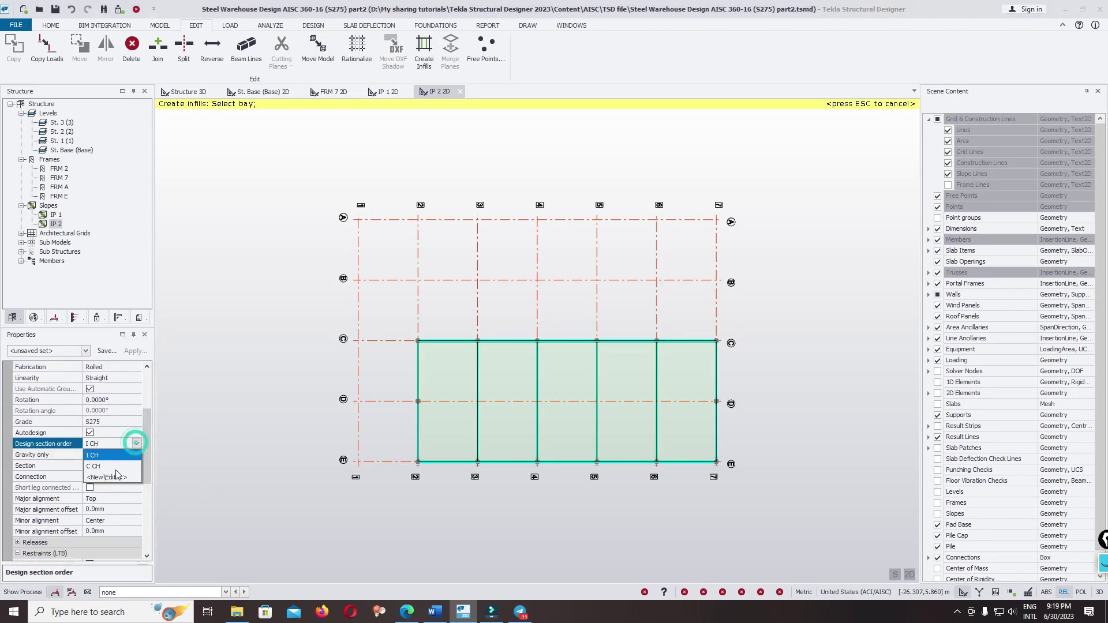
{"action": "left_click", "coordinate": [115, 466]}
{"action": "left_click", "coordinate": [136, 465]}
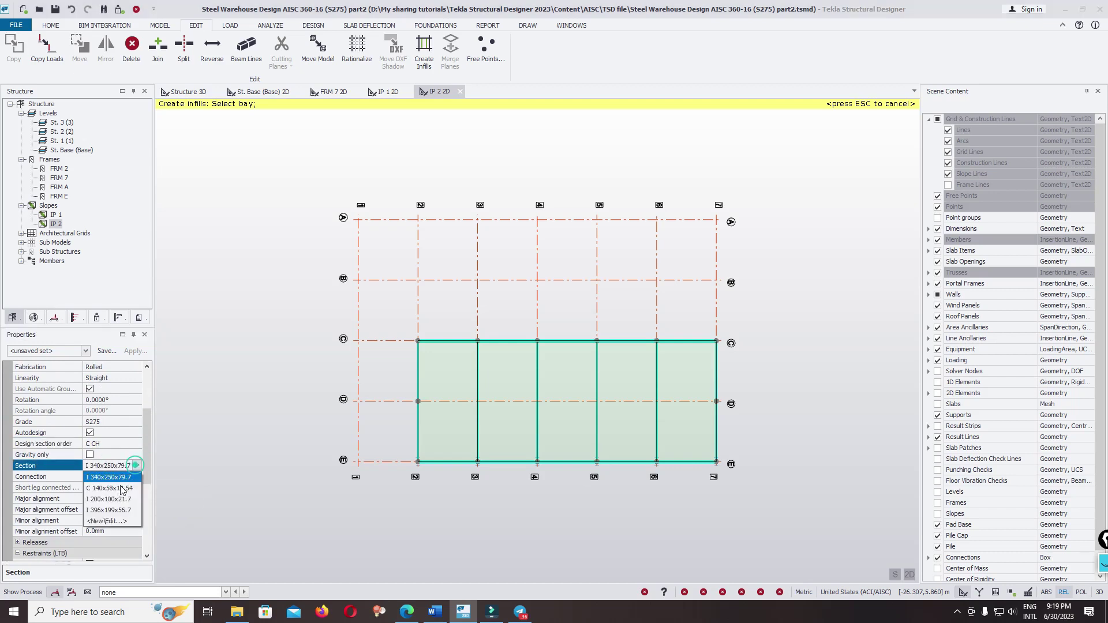
{"action": "left_click", "coordinate": [109, 489]}
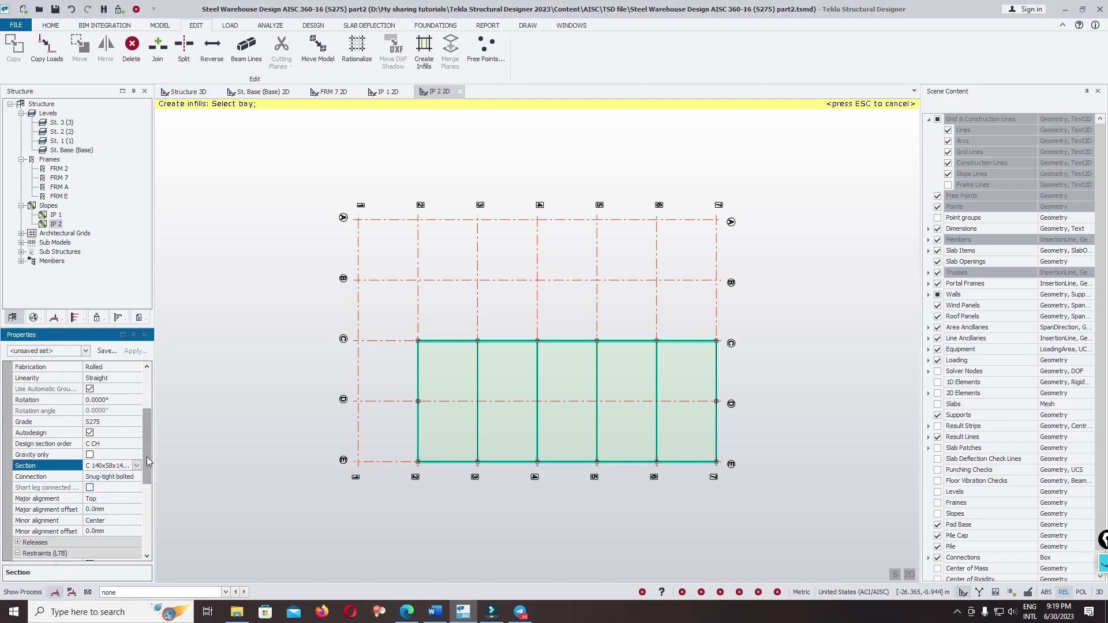
Set the infills' major alignment to Bottom and place them in all five roof bays of sloped plane IP 2
{"action": "scroll", "coordinate": [146, 456], "scroll_direction": "down", "scroll_amount": 2}
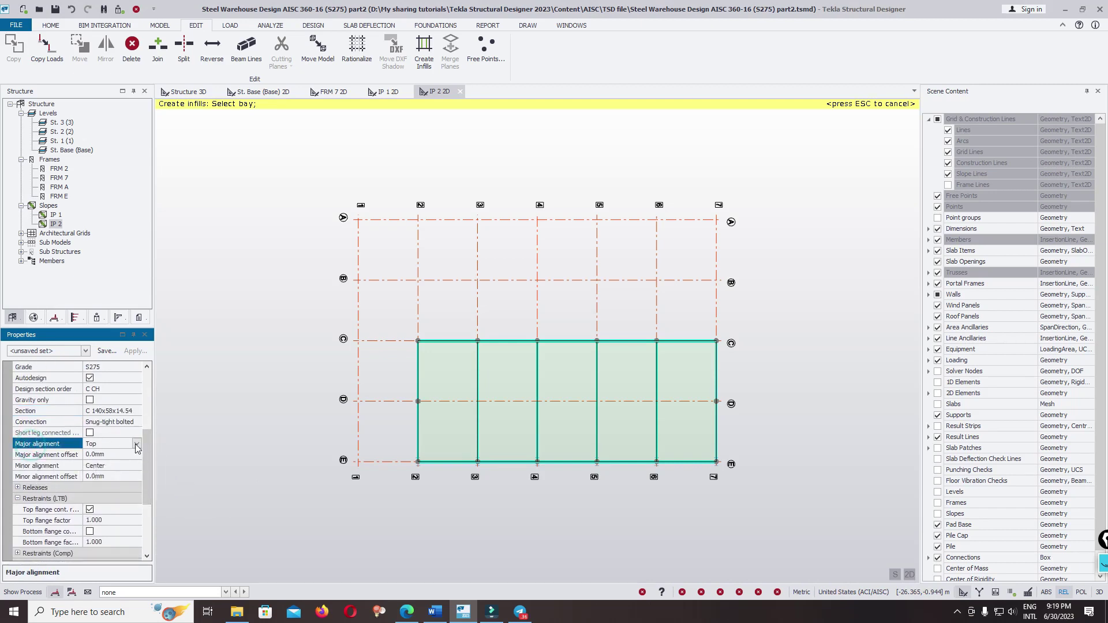
{"action": "left_click", "coordinate": [137, 444]}
{"action": "left_click", "coordinate": [100, 489]}
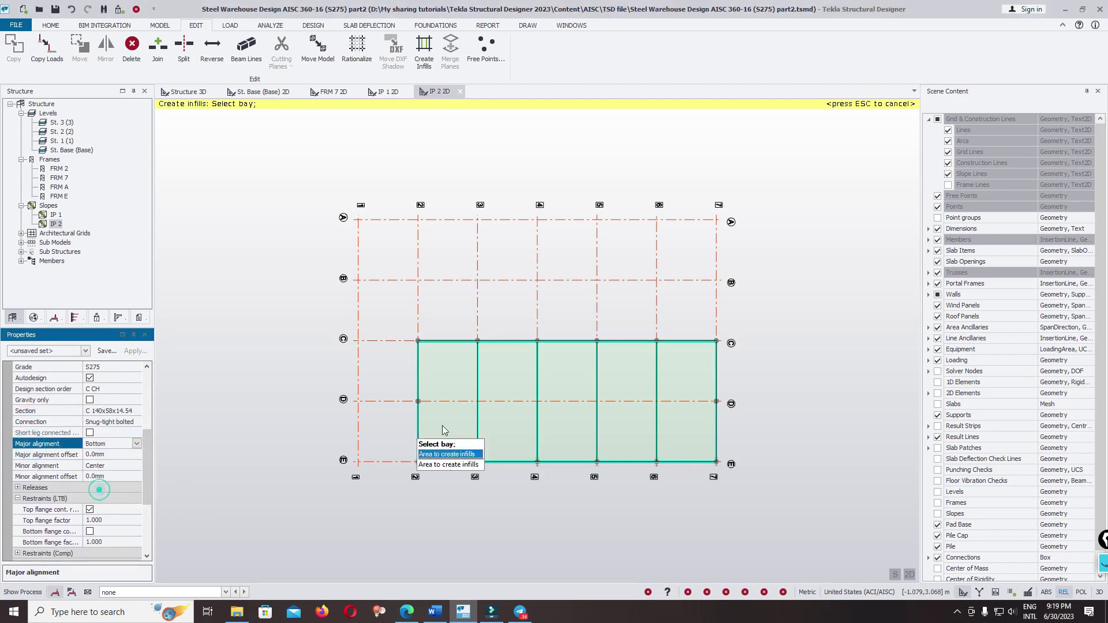
{"action": "left_click", "coordinate": [505, 380]}
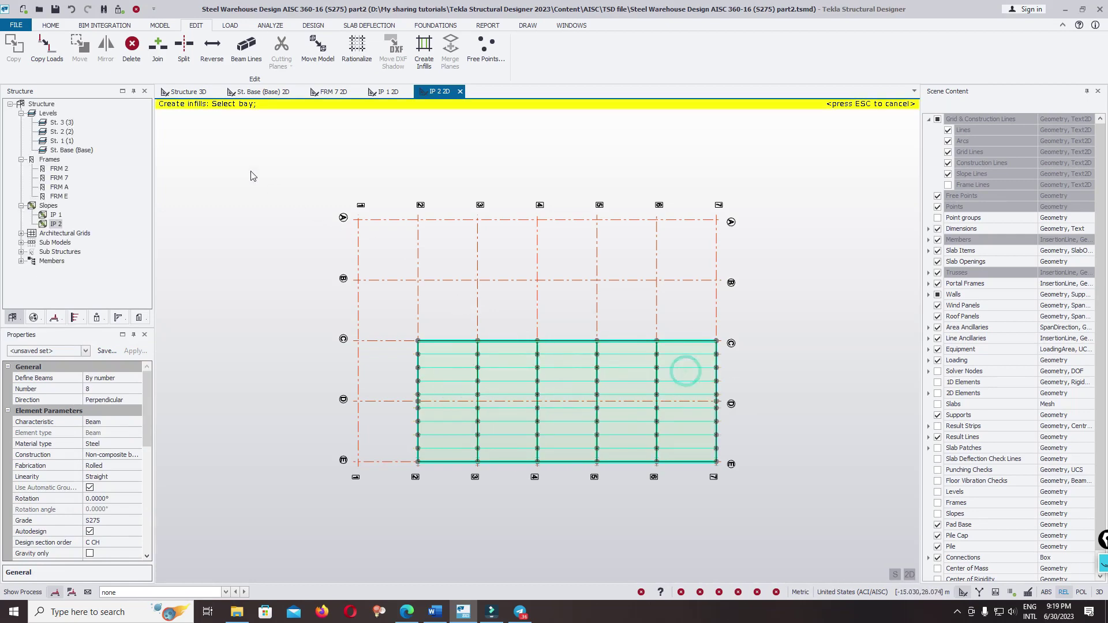
{"action": "key", "text": "Escape"}
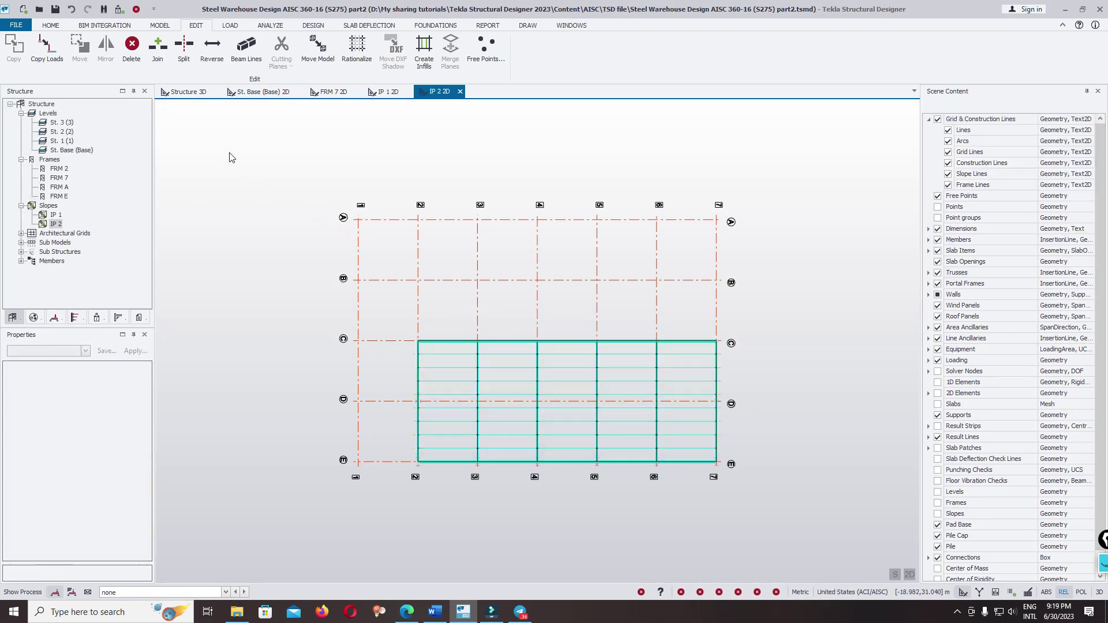
In the 3D structure view, select all infill beams on sloped plane IP 1 and set their major snap level to Bottom
{"action": "left_click", "coordinate": [169, 94]}
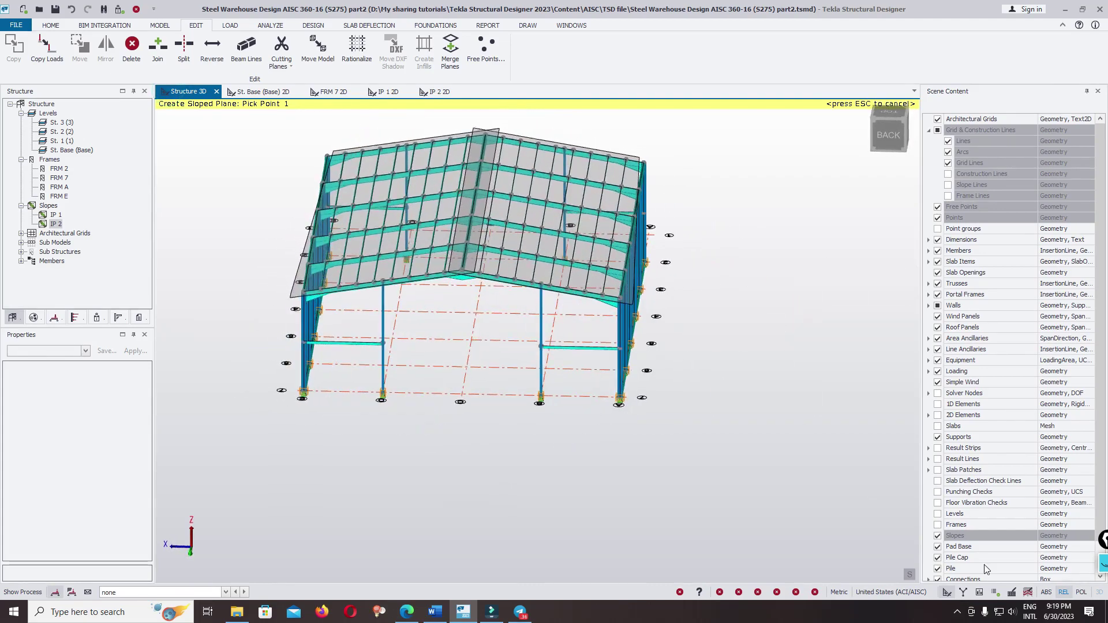
{"action": "key", "text": "Escape"}
{"action": "scroll", "coordinate": [510, 283], "scroll_direction": "up", "scroll_amount": 5}
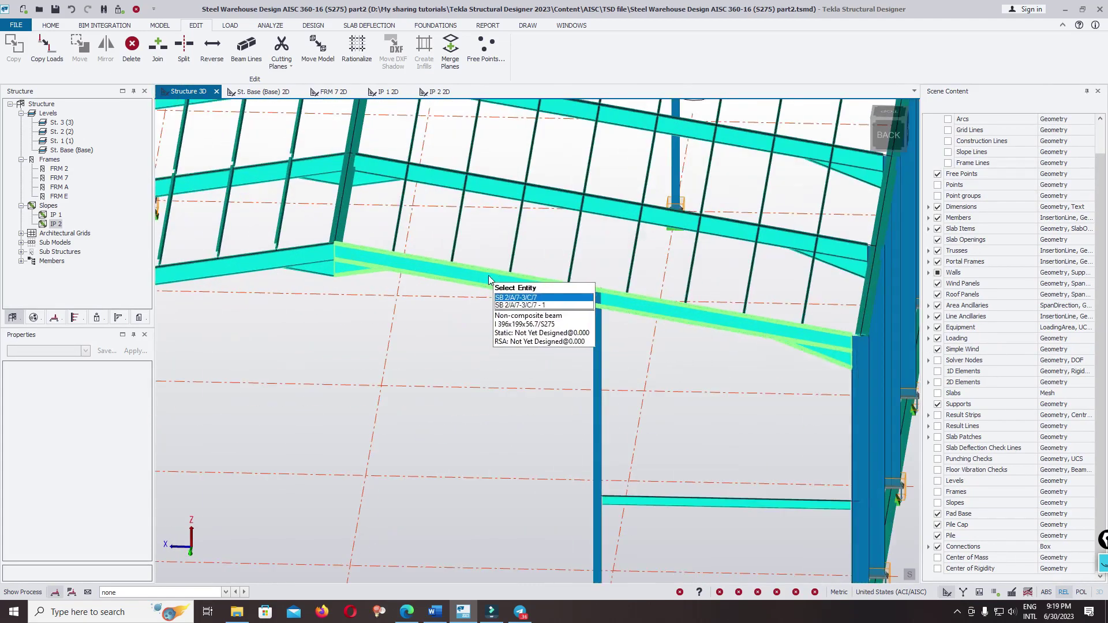
{"action": "scroll", "coordinate": [490, 281], "scroll_direction": "down", "scroll_amount": 5}
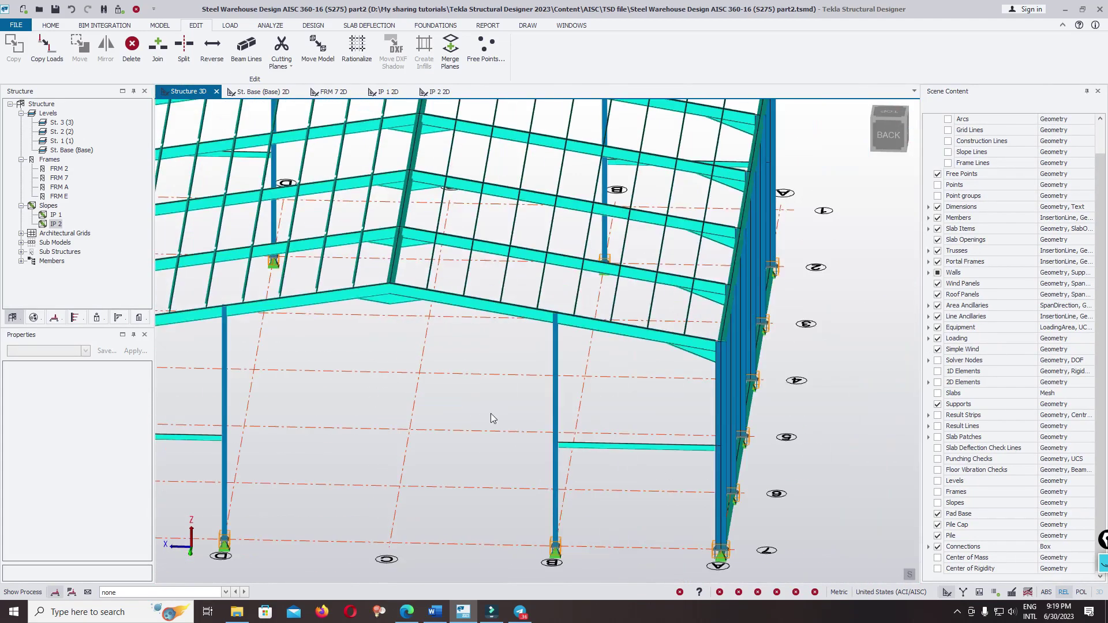
{"action": "right_click_drag", "start_coordinate": [491, 413], "coordinate": [510, 359]}
{"action": "left_click", "coordinate": [881, 137]}
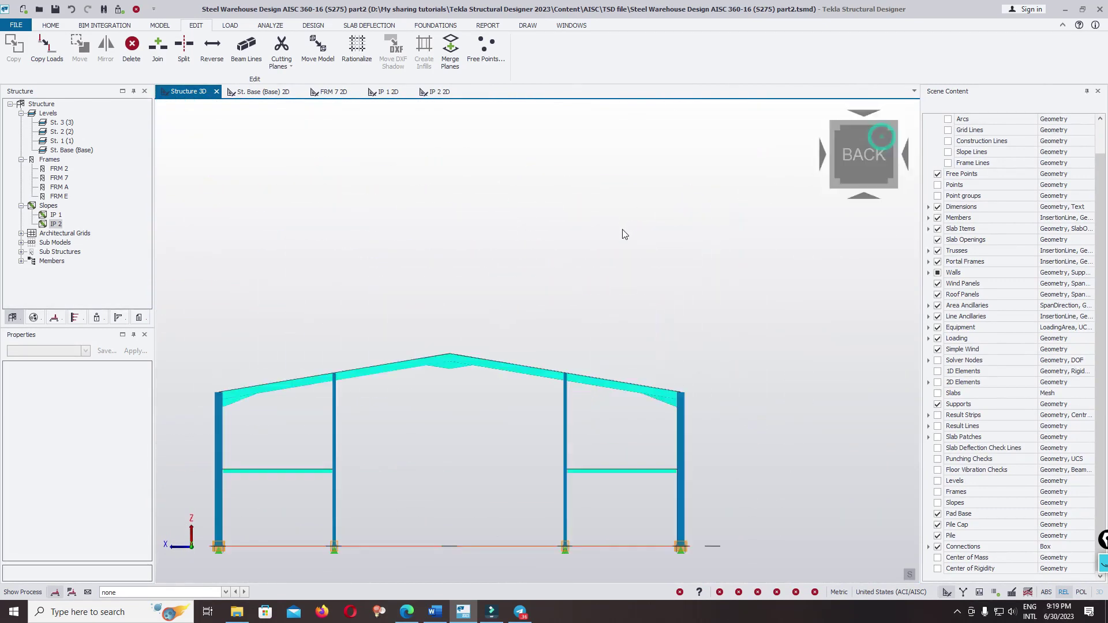
{"action": "scroll", "coordinate": [501, 338], "scroll_direction": "up", "scroll_amount": 3}
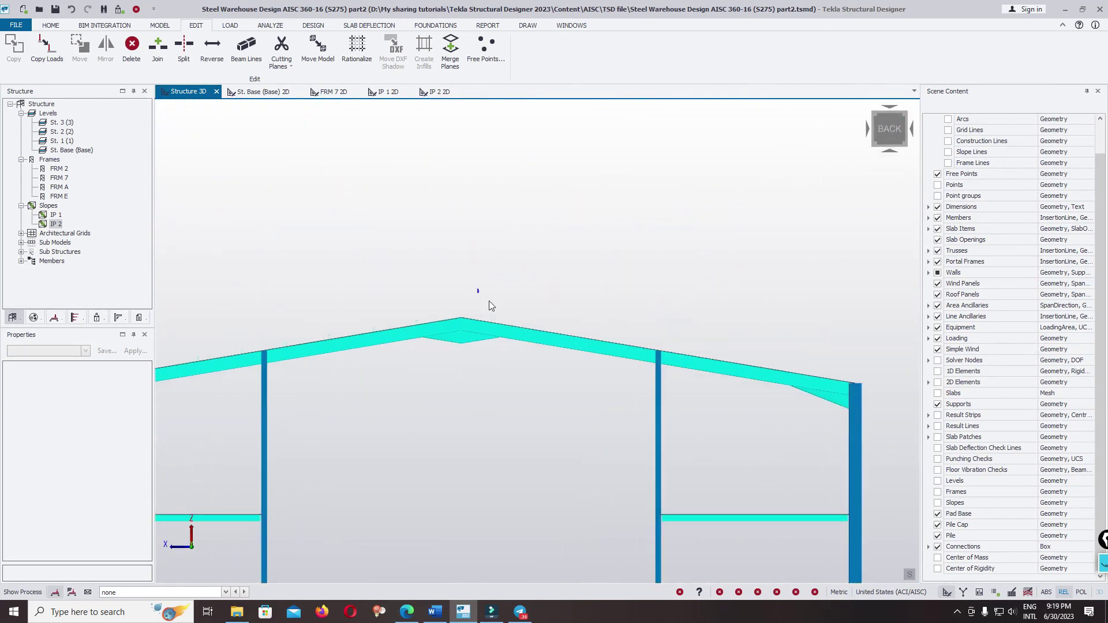
{"action": "left_click_drag", "start_coordinate": [485, 289], "coordinate": [834, 393]}
{"action": "right_click_drag", "start_coordinate": [833, 394], "coordinate": [718, 337]}
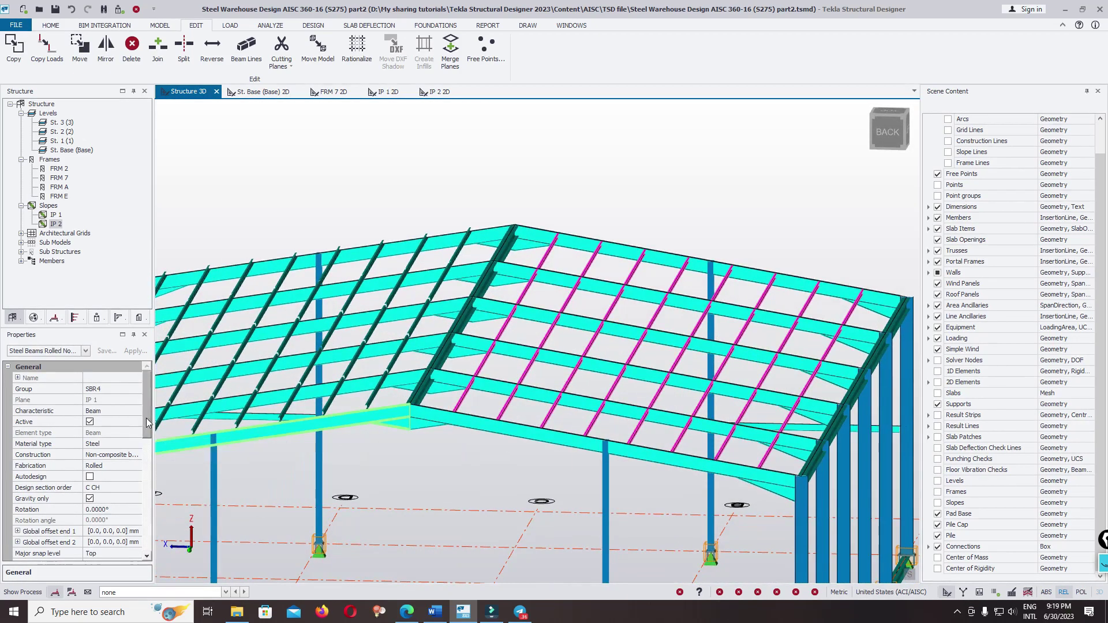
{"action": "left_click_drag", "start_coordinate": [146, 418], "coordinate": [138, 485]}
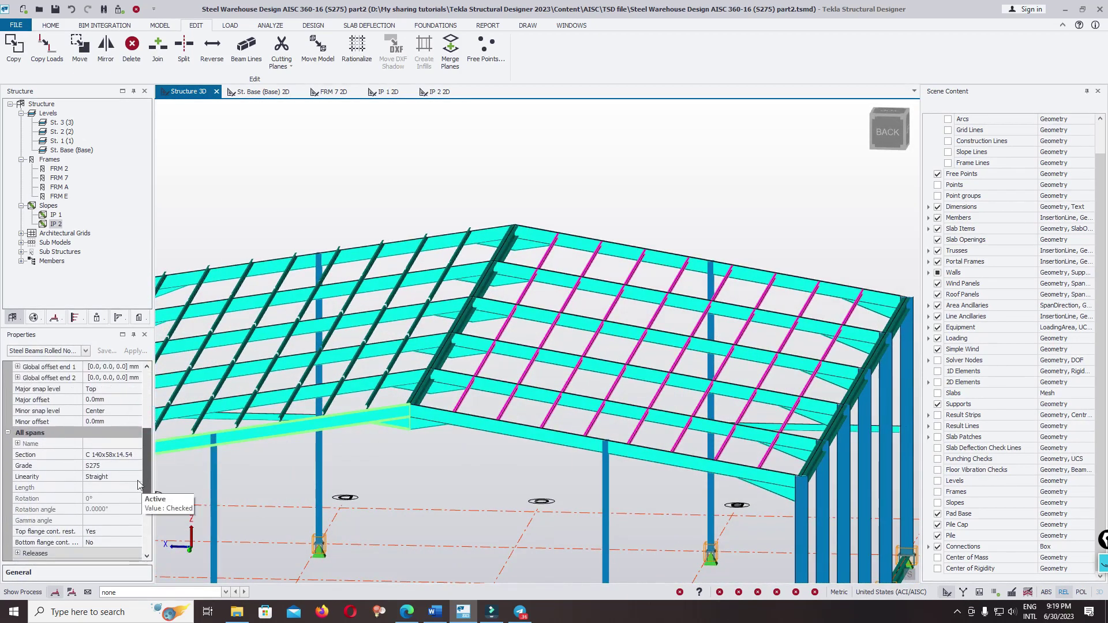
{"action": "left_click", "coordinate": [136, 389]}
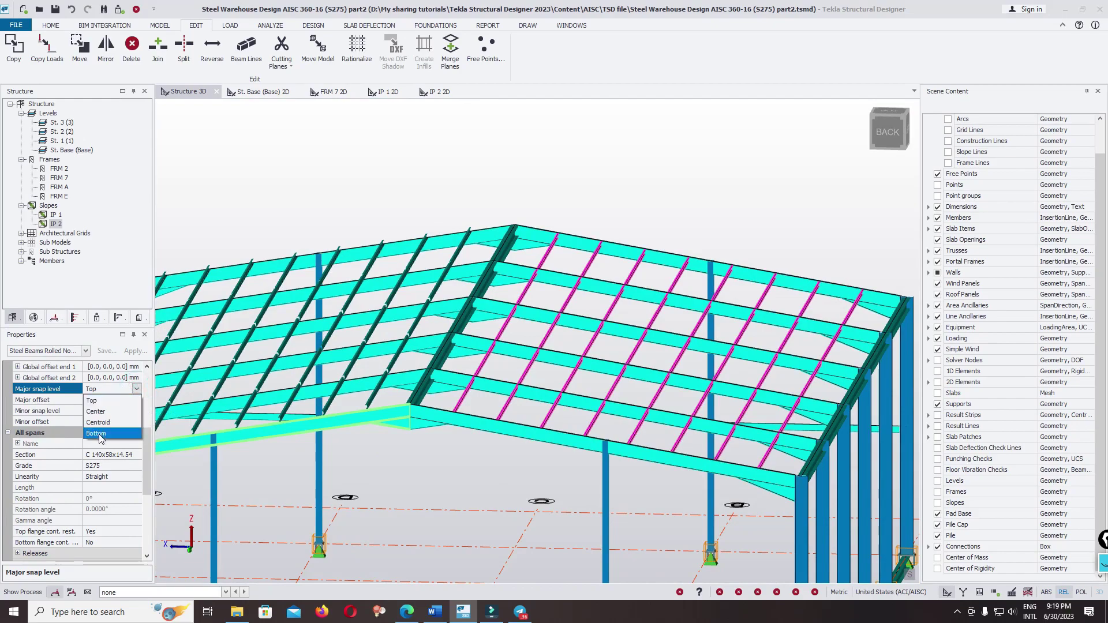
{"action": "left_click", "coordinate": [100, 435]}
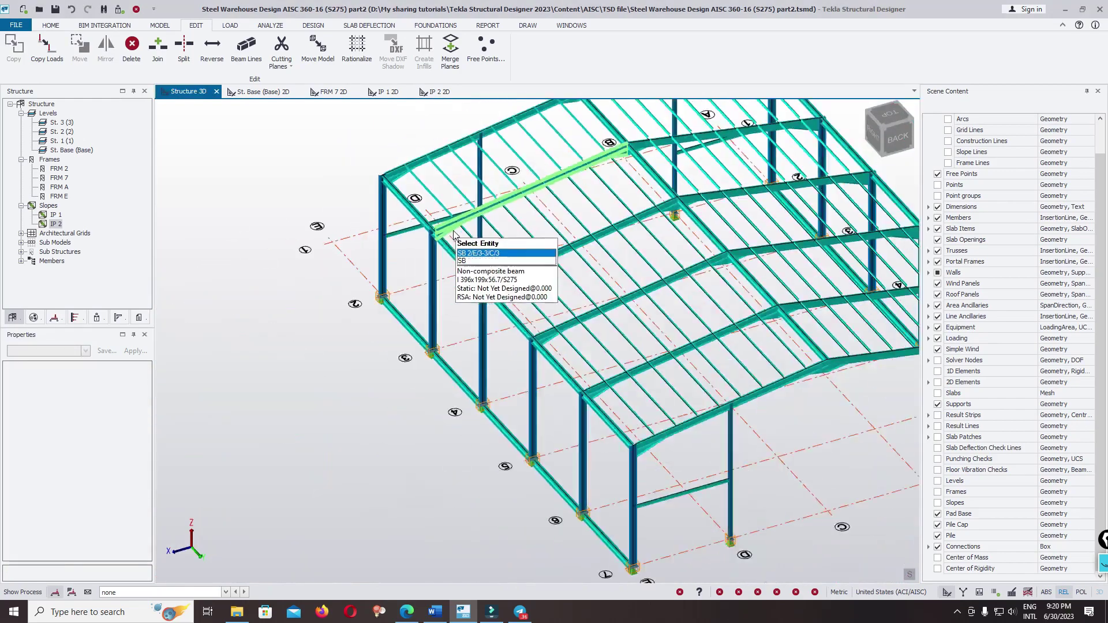
Examine how the channel infill beams on sloped plane IP 1 sit on the rafters
{"action": "scroll", "coordinate": [453, 231], "scroll_direction": "down", "scroll_amount": 3}
{"action": "right_click_drag", "start_coordinate": [686, 265], "coordinate": [681, 119]}
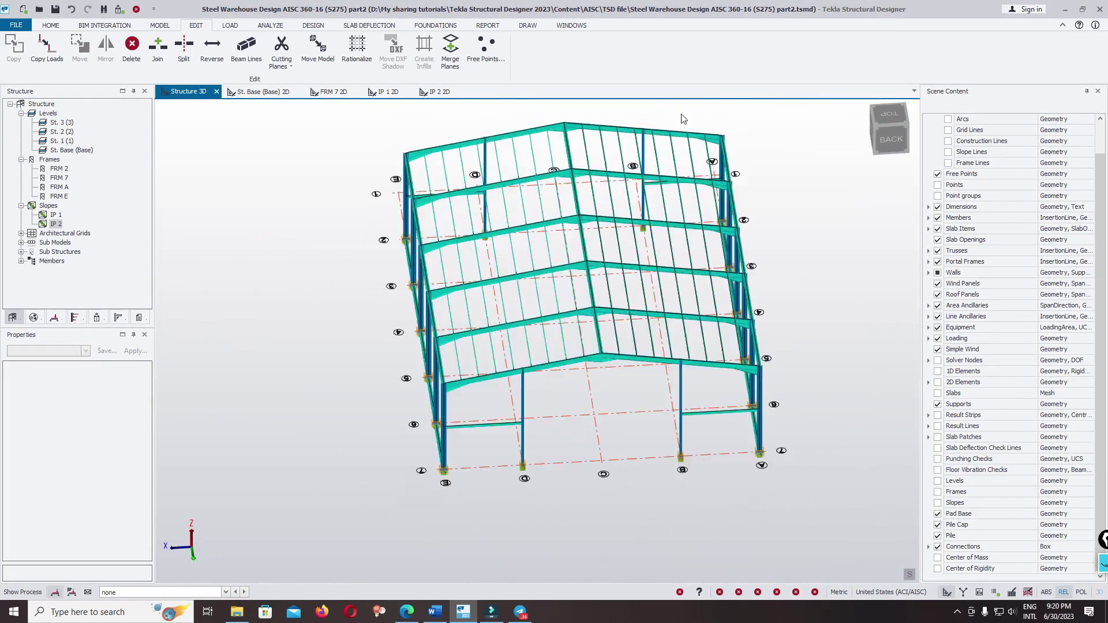
{"action": "scroll", "coordinate": [681, 119], "scroll_direction": "up", "scroll_amount": 5}
{"action": "right_click_drag", "start_coordinate": [683, 321], "coordinate": [661, 237]}
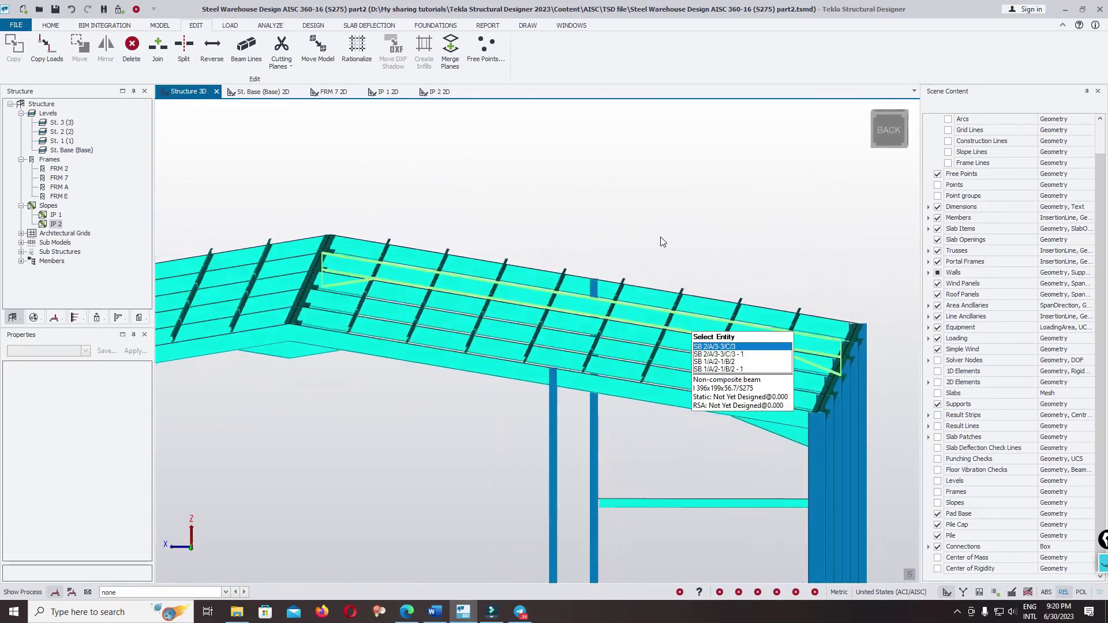
{"action": "scroll", "coordinate": [629, 332], "scroll_direction": "up", "scroll_amount": 8}
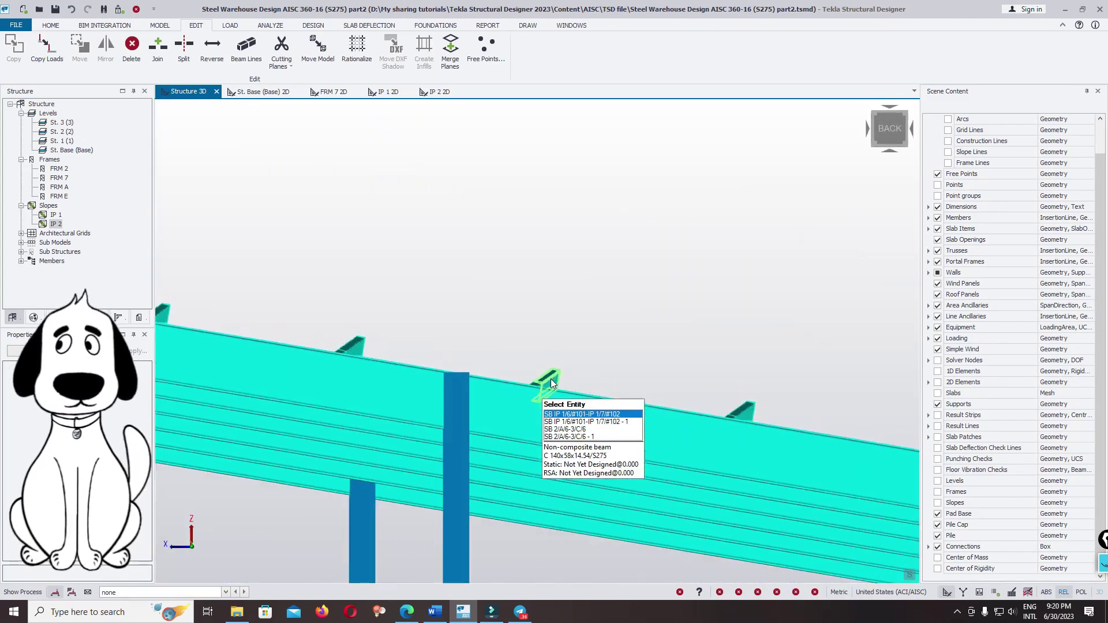
{"action": "right_click_drag", "start_coordinate": [551, 379], "coordinate": [547, 394]}
{"action": "scroll", "coordinate": [519, 324], "scroll_direction": "down", "scroll_amount": 3}
{"action": "right_click_drag", "start_coordinate": [637, 306], "coordinate": [899, 169]}
{"action": "left_click", "coordinate": [860, 122]}
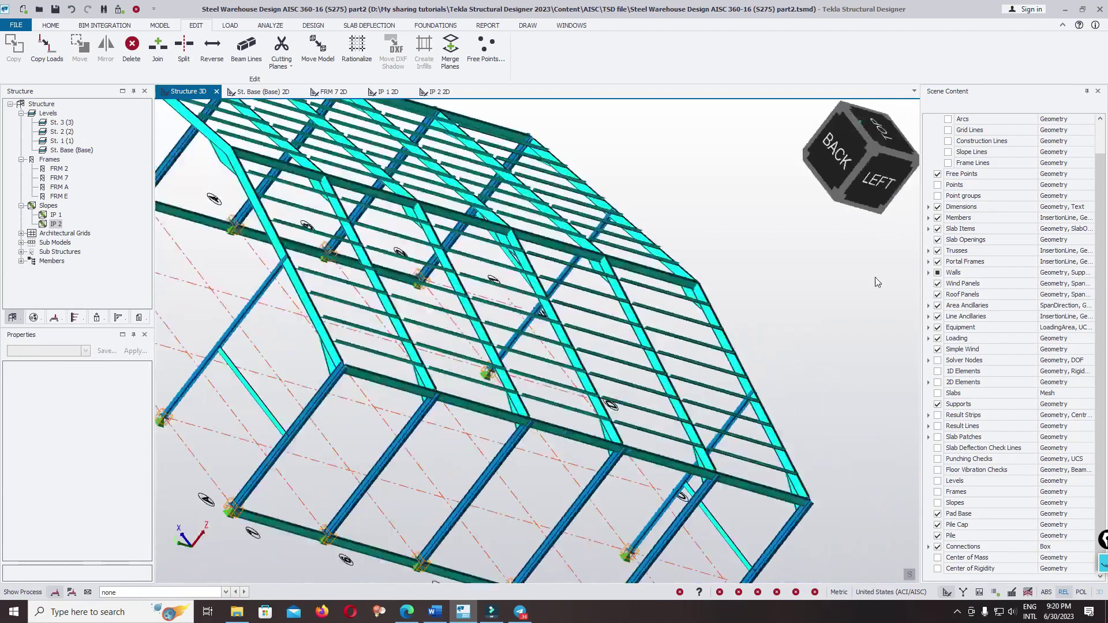
Examine the channel infill beams on sloped plane IP 2 and their orientation on the rafters near the eaves
{"action": "right_click_drag", "start_coordinate": [757, 361], "coordinate": [831, 216]}
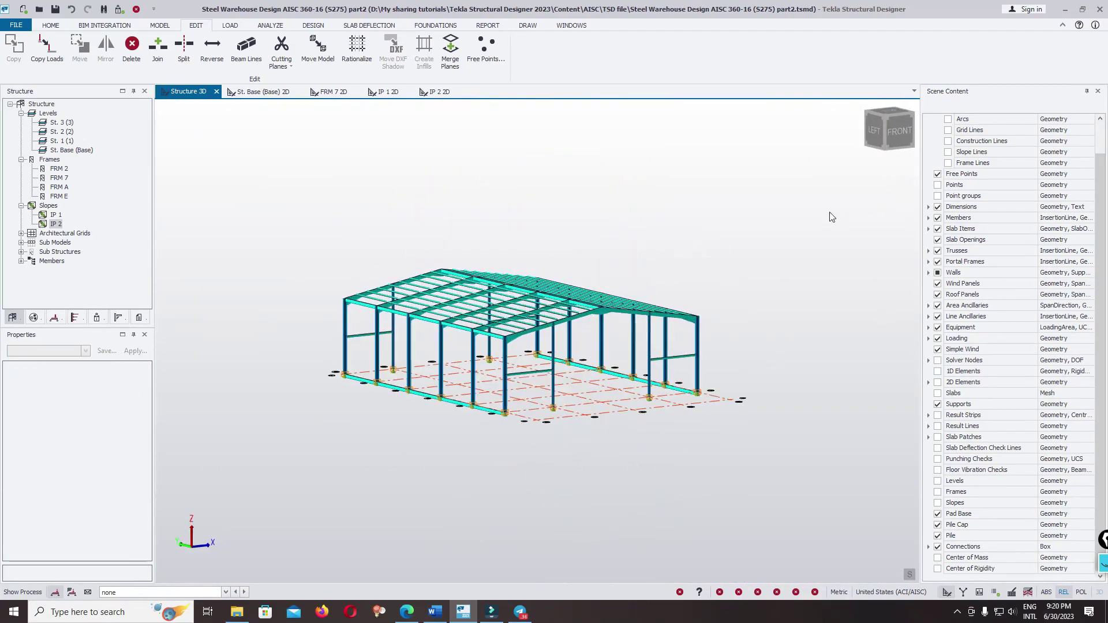
{"action": "scroll", "coordinate": [549, 326], "scroll_direction": "up", "scroll_amount": 6}
{"action": "right_click_drag", "start_coordinate": [421, 327], "coordinate": [663, 285]}
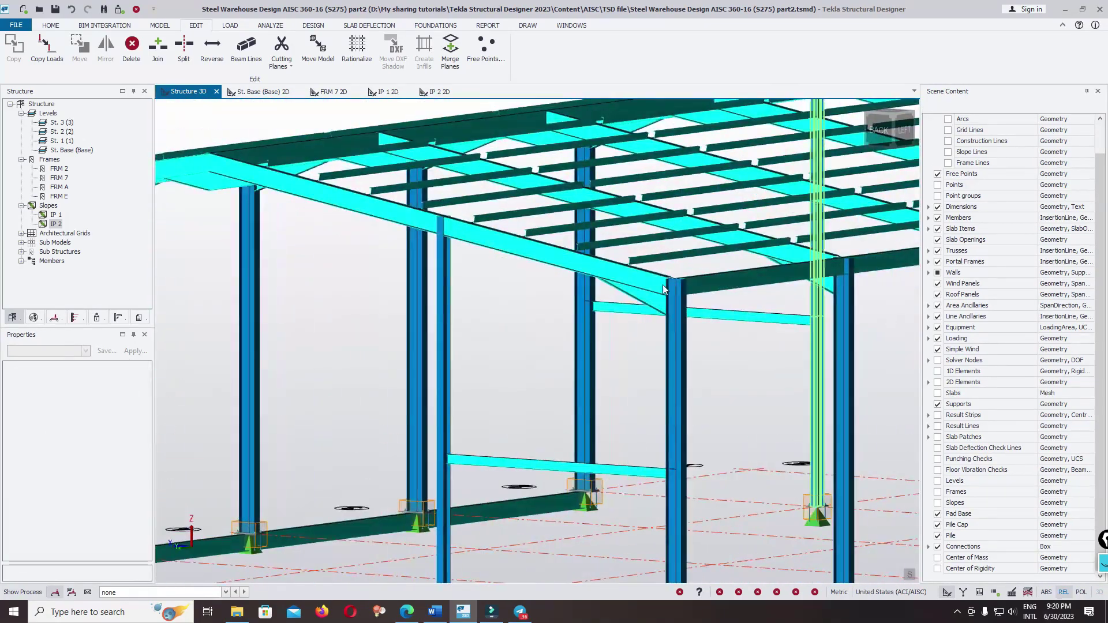
{"action": "scroll", "coordinate": [315, 368], "scroll_direction": "down", "scroll_amount": 4}
{"action": "right_click_drag", "start_coordinate": [314, 368], "coordinate": [464, 350]}
{"action": "scroll", "coordinate": [283, 257], "scroll_direction": "up", "scroll_amount": 6}
{"action": "scroll", "coordinate": [480, 215], "scroll_direction": "up", "scroll_amount": 3}
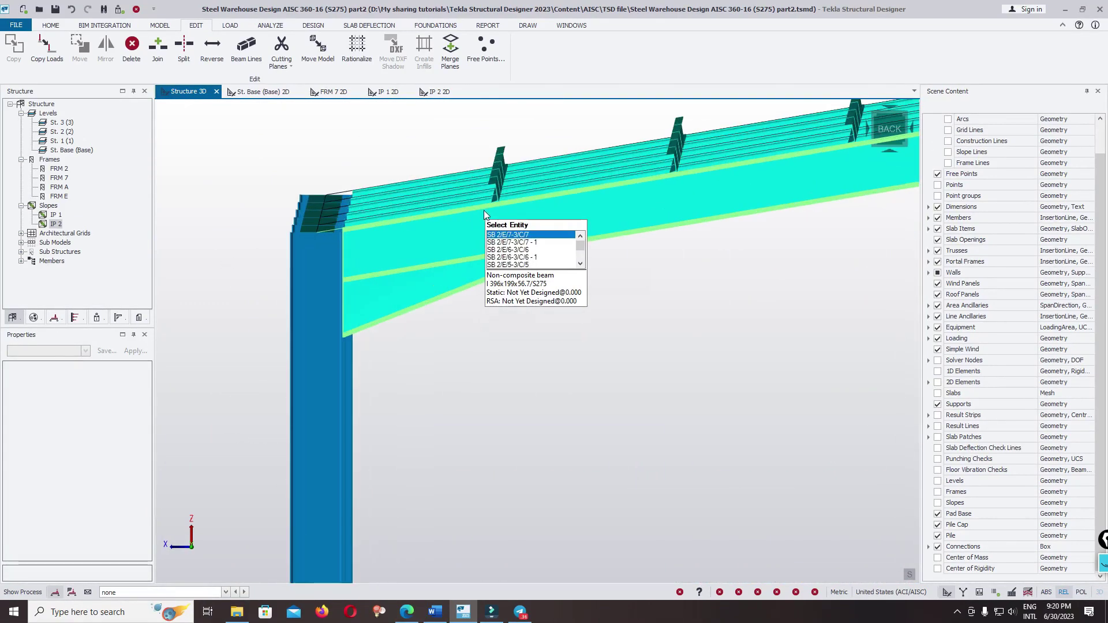
{"action": "mouse_move", "coordinate": [476, 217]}
{"action": "right_mouse_down"}
{"action": "mouse_move", "coordinate": [490, 228]}
{"action": "mouse_move", "coordinate": [480, 219]}
{"action": "right_mouse_up"}
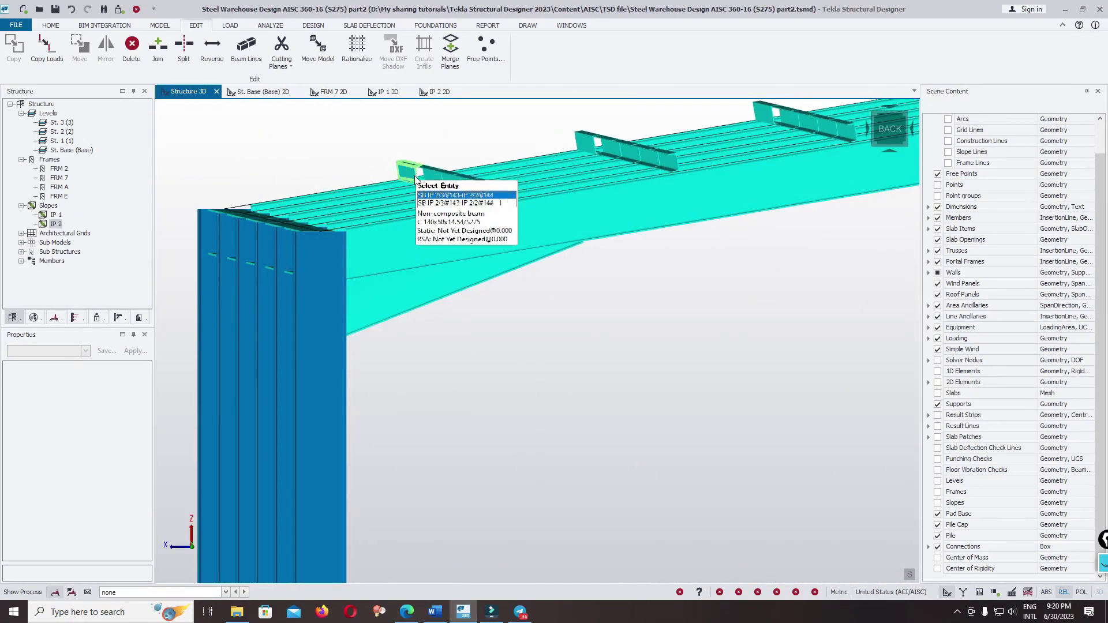
{"action": "right_click_drag", "start_coordinate": [404, 168], "coordinate": [475, 244]}
{"action": "scroll", "coordinate": [491, 384], "scroll_direction": "down", "scroll_amount": 6}
{"action": "right_click_drag", "start_coordinate": [491, 385], "coordinate": [579, 459]}
{"action": "scroll", "coordinate": [676, 209], "scroll_direction": "down", "scroll_amount": 2}
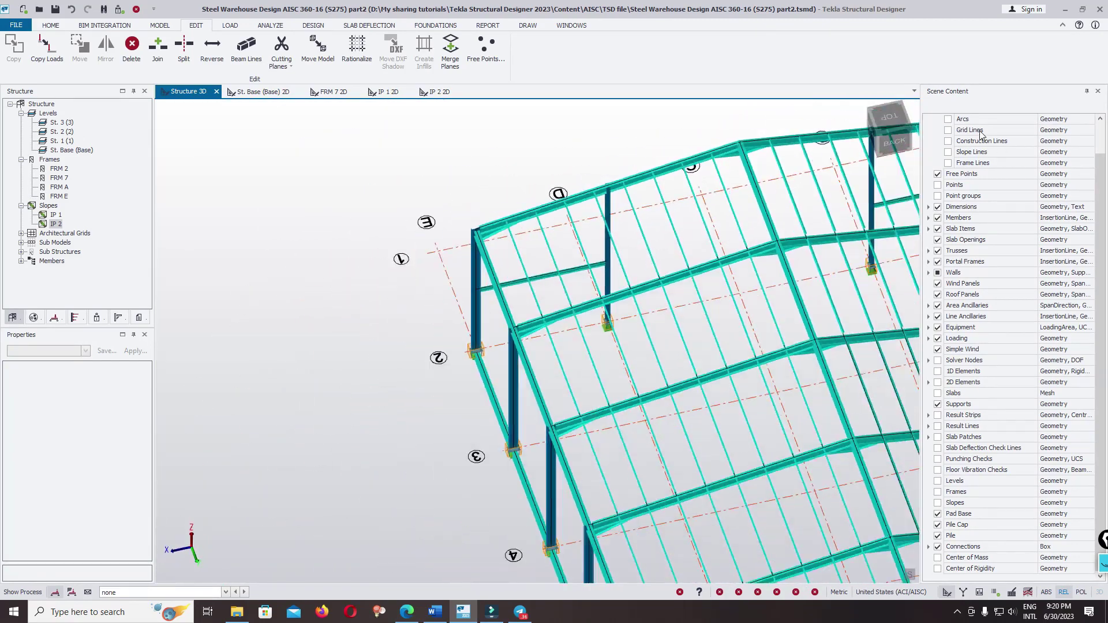
Hide the architectural grids and delete the eight infill beams on sloped plane IP 2 between gridlines 2 and 3
{"action": "scroll", "coordinate": [1022, 182], "scroll_direction": "up", "scroll_amount": 1}
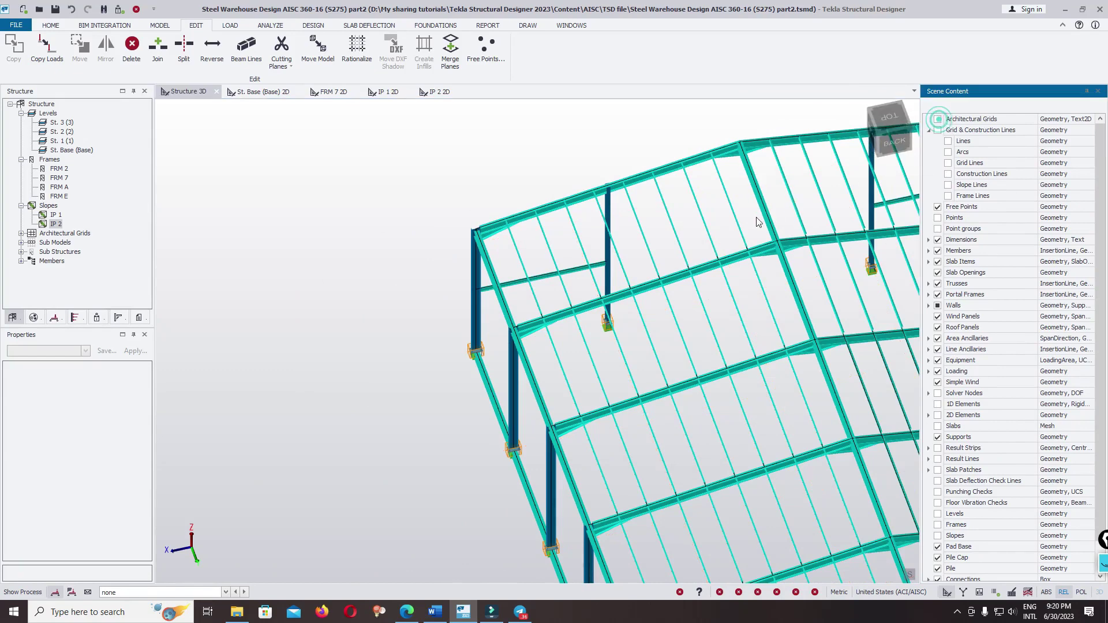
{"action": "left_click_drag", "start_coordinate": [645, 241], "coordinate": [642, 241]}
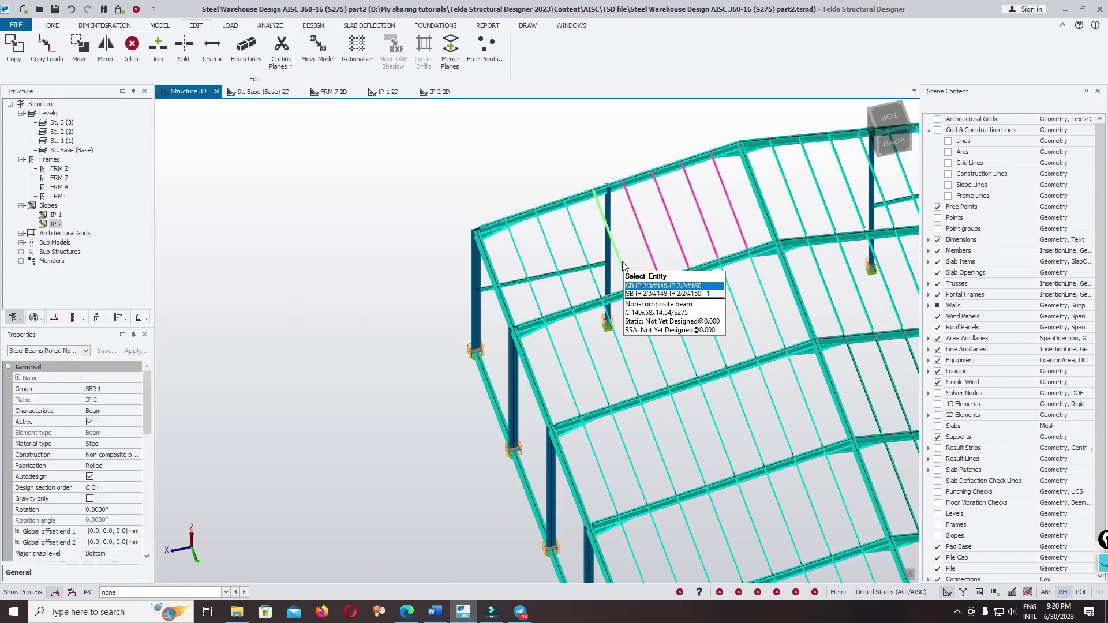
{"action": "left_click", "coordinate": [623, 263]}
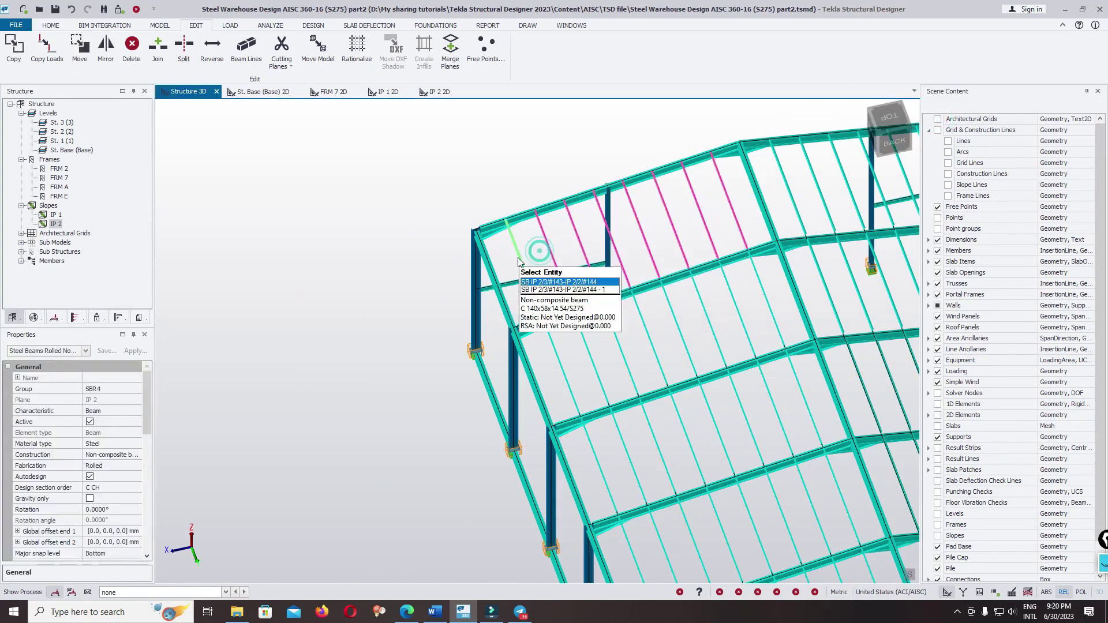
{"action": "key", "text": "Delete"}
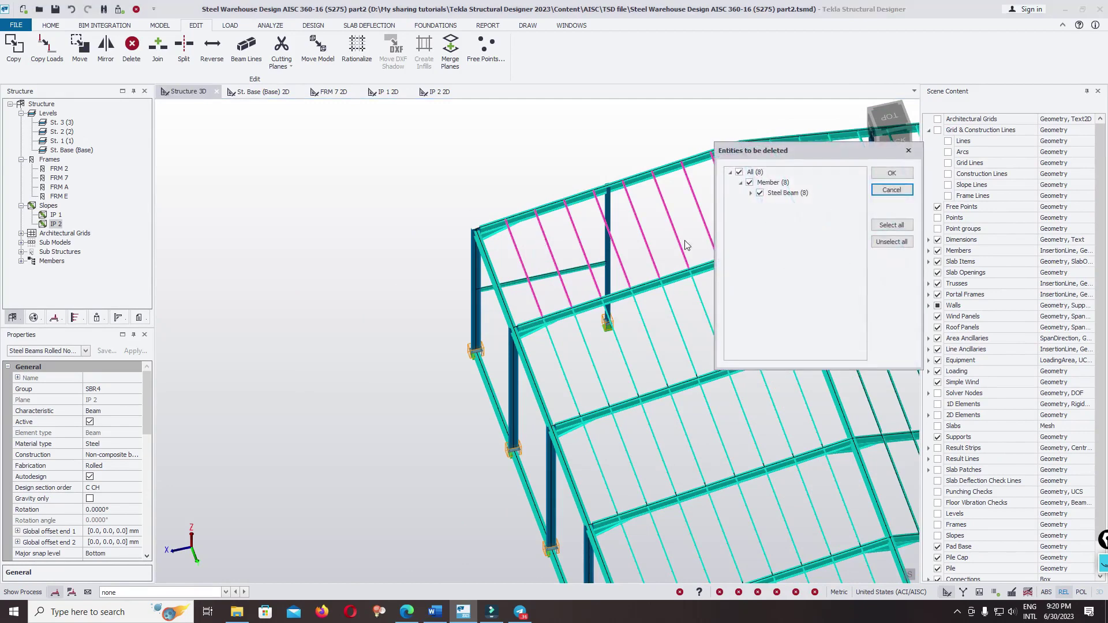
{"action": "left_click", "coordinate": [891, 174]}
Delete the eight infill beams on sloped plane IP 1 in each of the bays between gridlines 3 and 4 and between gridlines 2 and 3
{"action": "middle_click_drag", "start_coordinate": [566, 284], "coordinate": [703, 306]}
{"action": "left_click_drag", "start_coordinate": [466, 337], "coordinate": [466, 337]}
{"action": "key", "text": "Delete"}
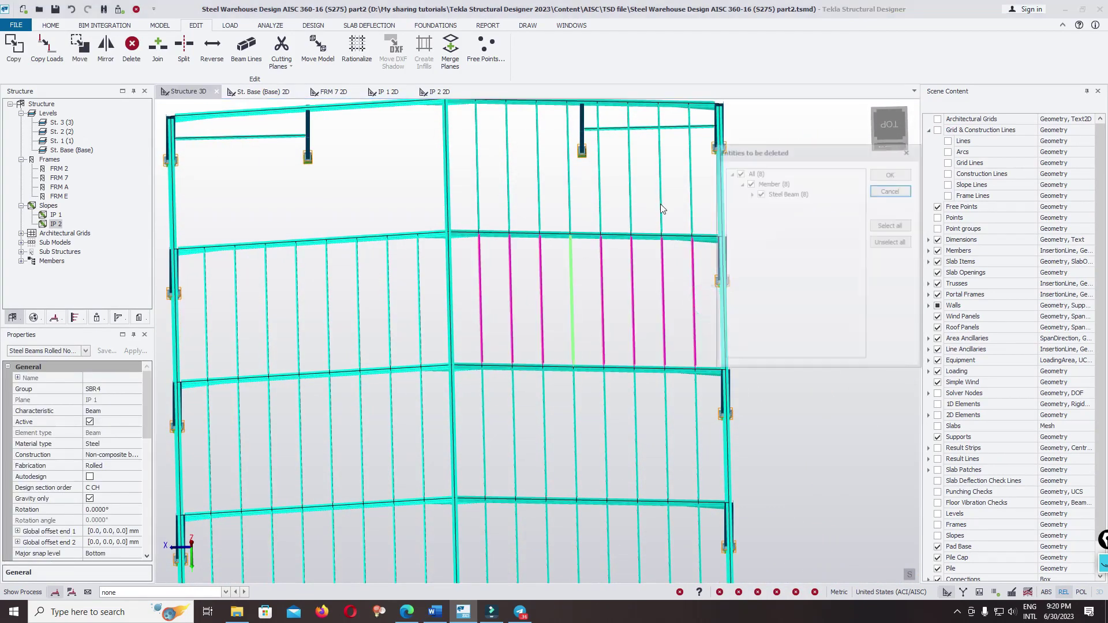
{"action": "left_click", "coordinate": [898, 175]}
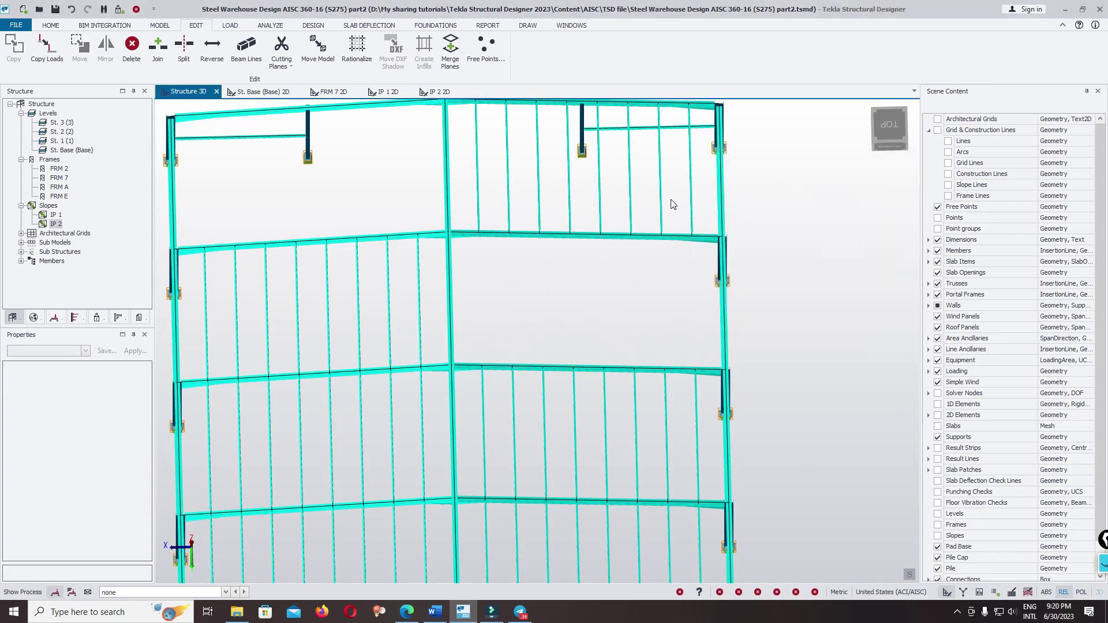
{"action": "left_click_drag", "start_coordinate": [458, 224], "coordinate": [458, 225]}
{"action": "key", "text": "Delete"}
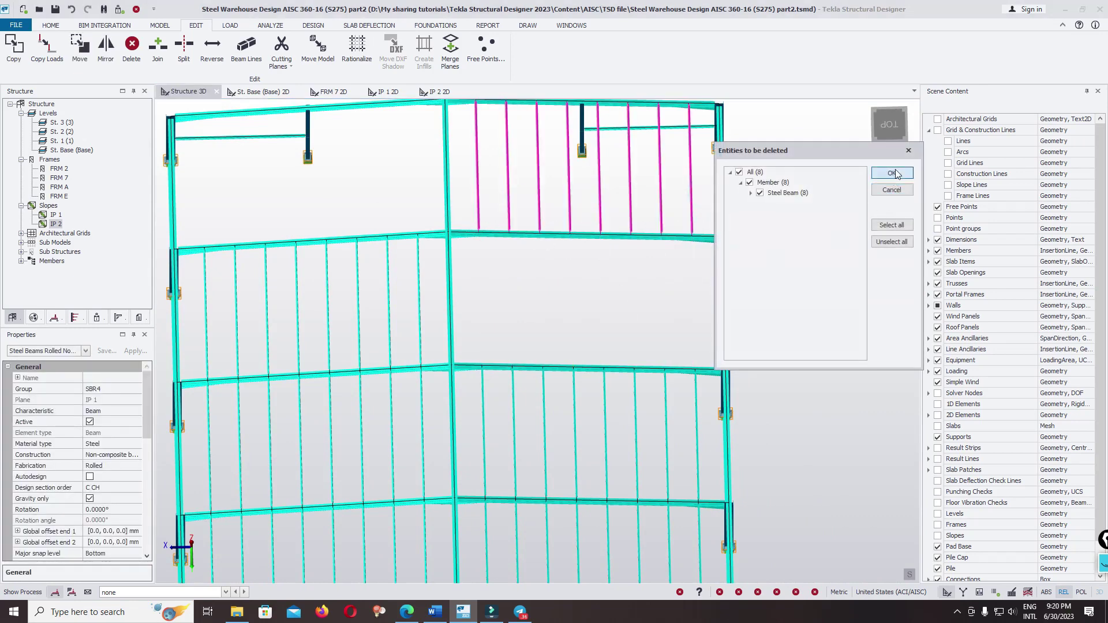
{"action": "left_click", "coordinate": [893, 173]}
Copy the eight infill beams on sloped plane IP 1 between gridlines 4 and 5 into bays 3–4 and 2–3
{"action": "middle_click_drag", "start_coordinate": [811, 345], "coordinate": [654, 378]}
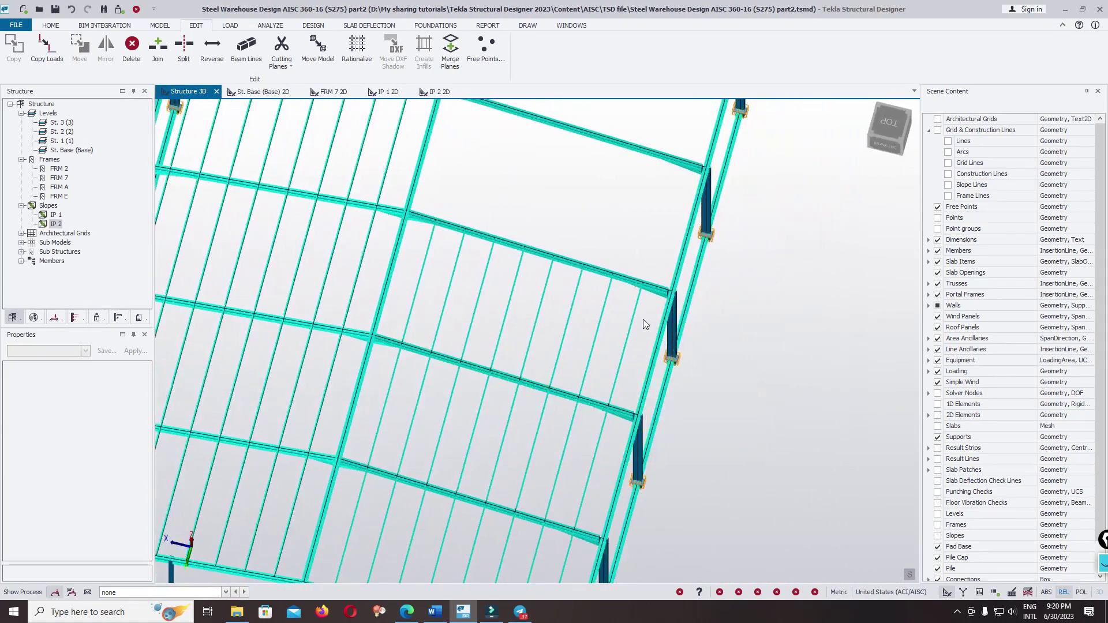
{"action": "left_click_drag", "start_coordinate": [441, 339], "coordinate": [441, 340]}
{"action": "middle_click_drag", "start_coordinate": [442, 340], "coordinate": [603, 307]}
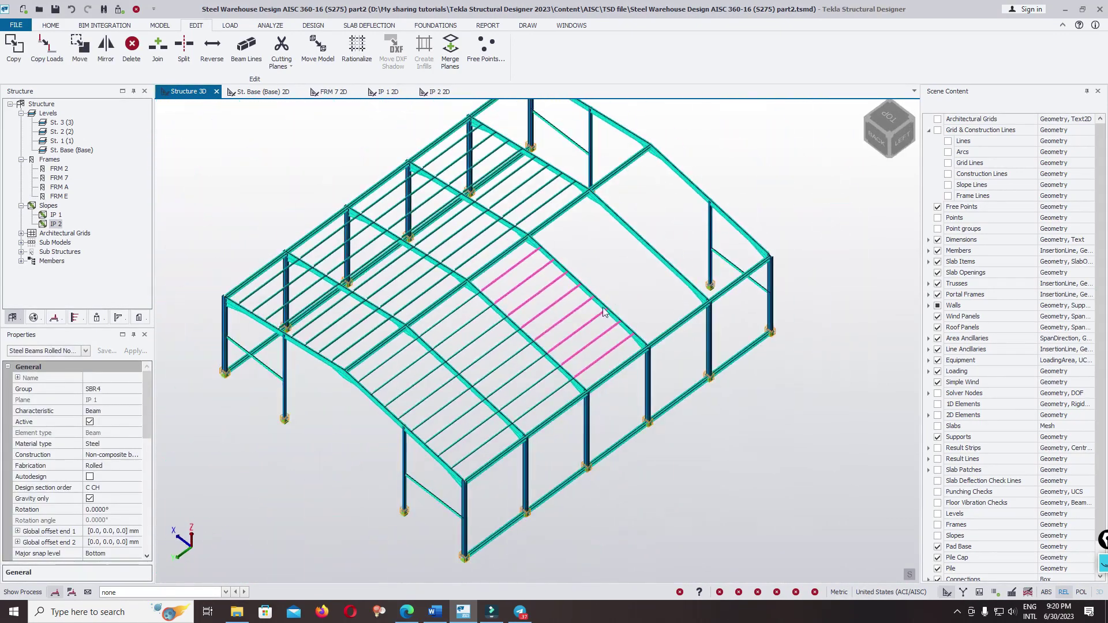
{"action": "right_click", "coordinate": [679, 436]}
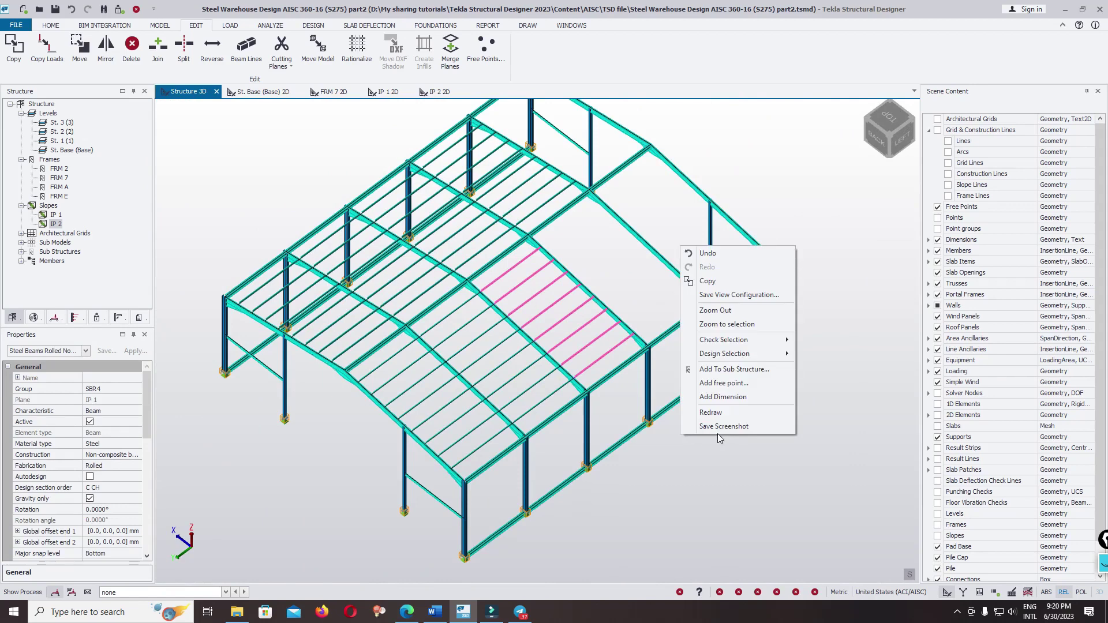
{"action": "left_click", "coordinate": [739, 288]}
{"action": "left_click", "coordinate": [589, 467]}
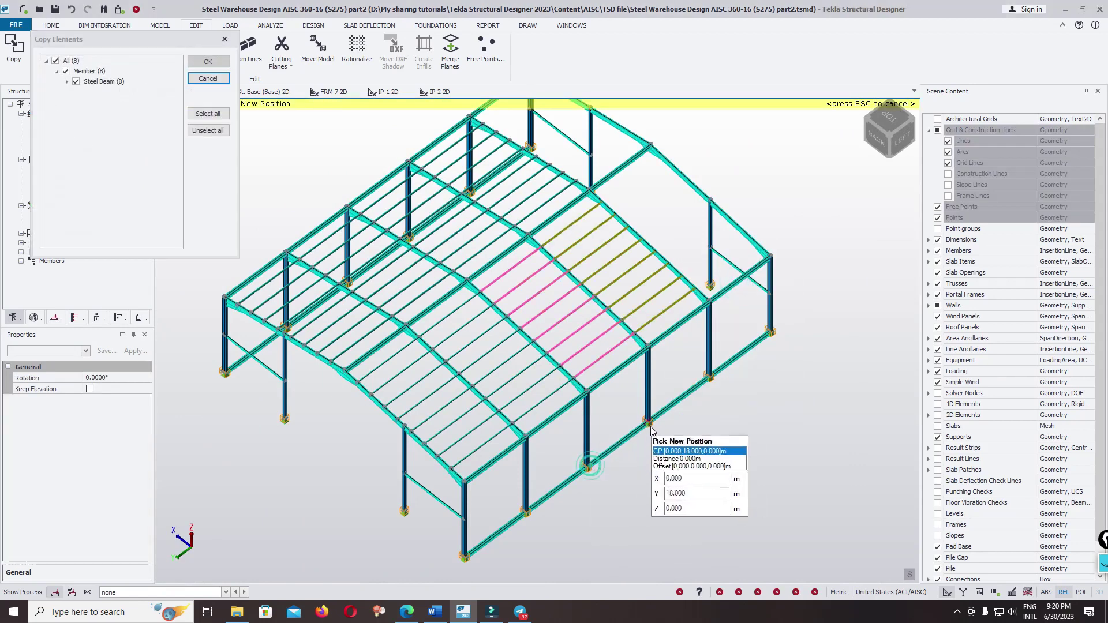
{"action": "left_click", "coordinate": [652, 423]}
{"action": "left_click", "coordinate": [717, 375]}
{"action": "key", "text": "Escape"}
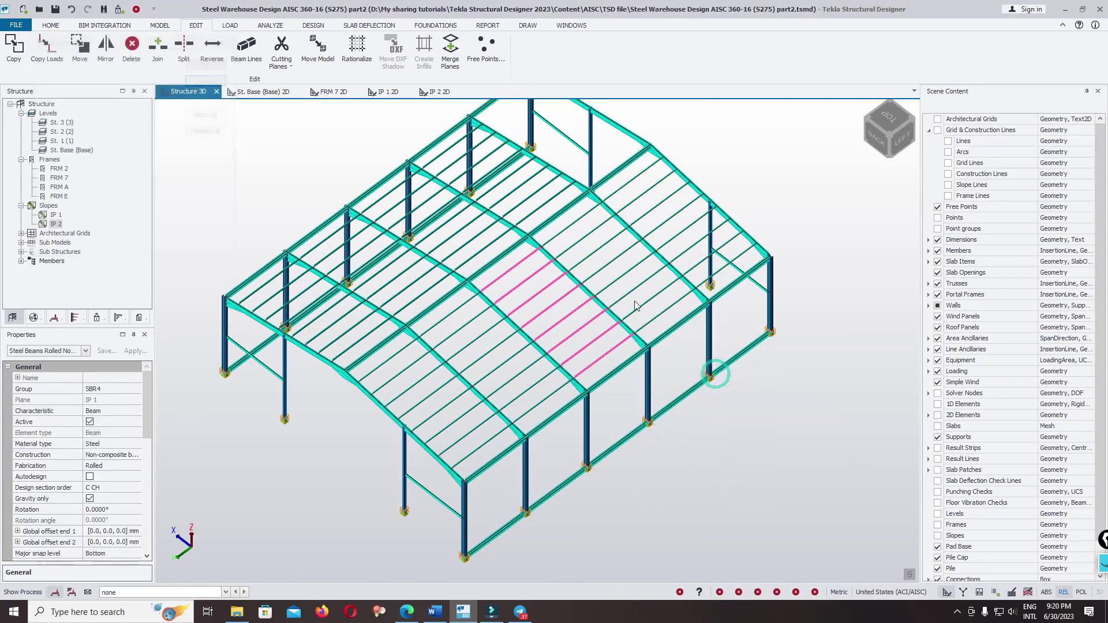
{"action": "key", "text": "Escape"}
Copy the eight infill beams on sloped plane IP 2 between gridlines 3 and 4 into the bay between gridlines 2 and 3
{"action": "right_click_drag", "start_coordinate": [508, 298], "coordinate": [378, 338]}
{"action": "scroll", "coordinate": [378, 338], "scroll_direction": "up", "scroll_amount": 3}
{"action": "middle_click_drag", "start_coordinate": [379, 338], "coordinate": [689, 237]}
{"action": "scroll", "coordinate": [688, 237], "scroll_direction": "up", "scroll_amount": 2}
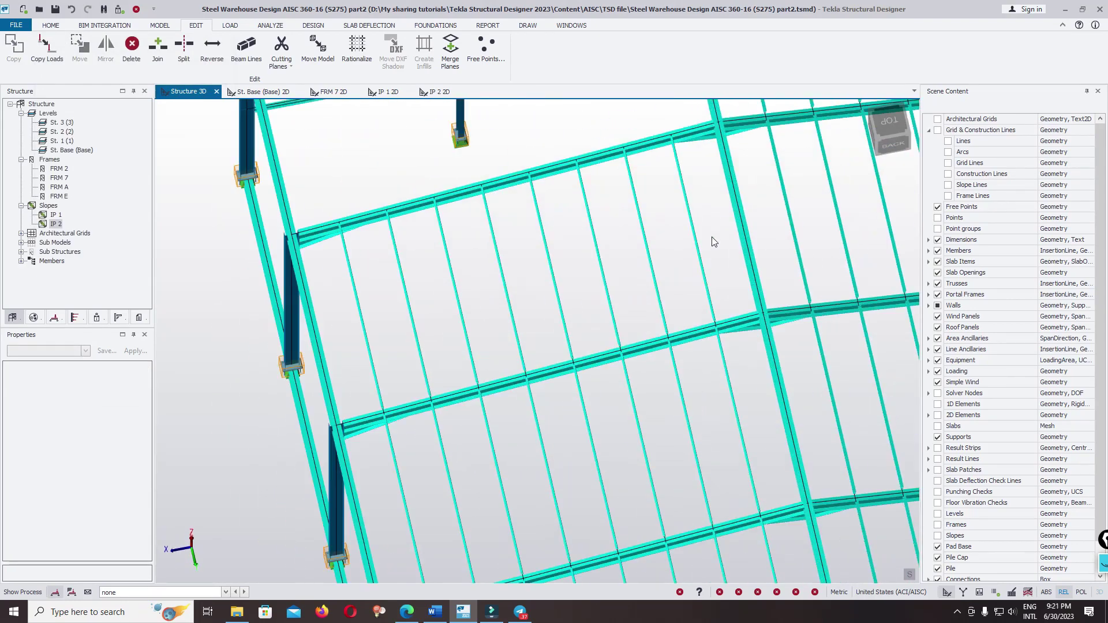
{"action": "left_click_drag", "start_coordinate": [714, 238], "coordinate": [351, 320]}
{"action": "scroll", "coordinate": [654, 283], "scroll_direction": "down", "scroll_amount": 3}
{"action": "right_click_drag", "start_coordinate": [362, 386], "coordinate": [336, 417]}
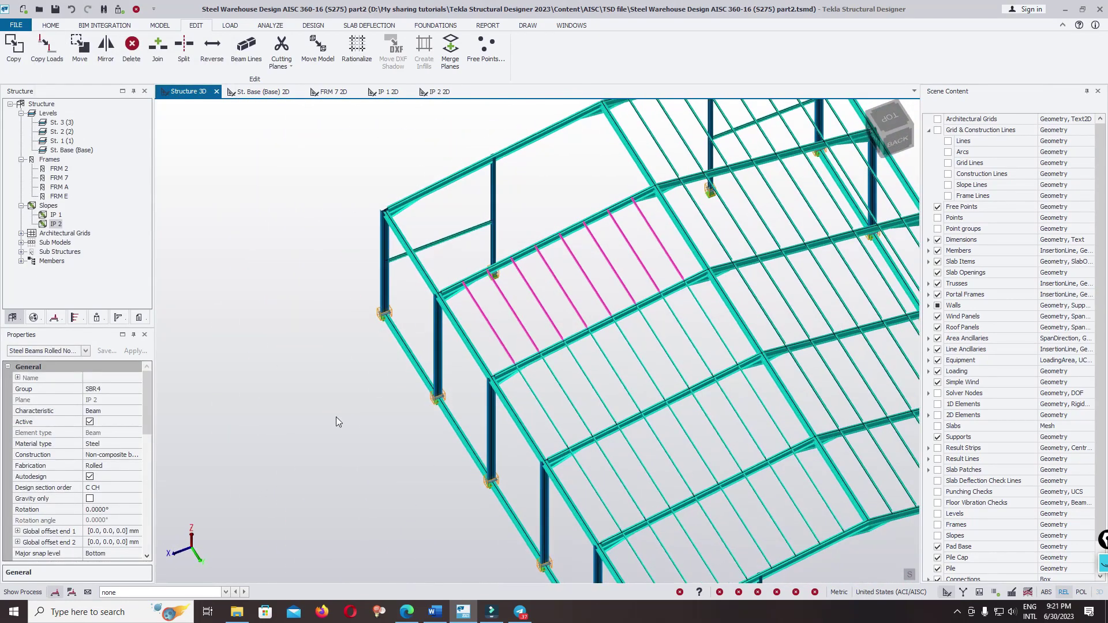
{"action": "right_click", "coordinate": [345, 421]}
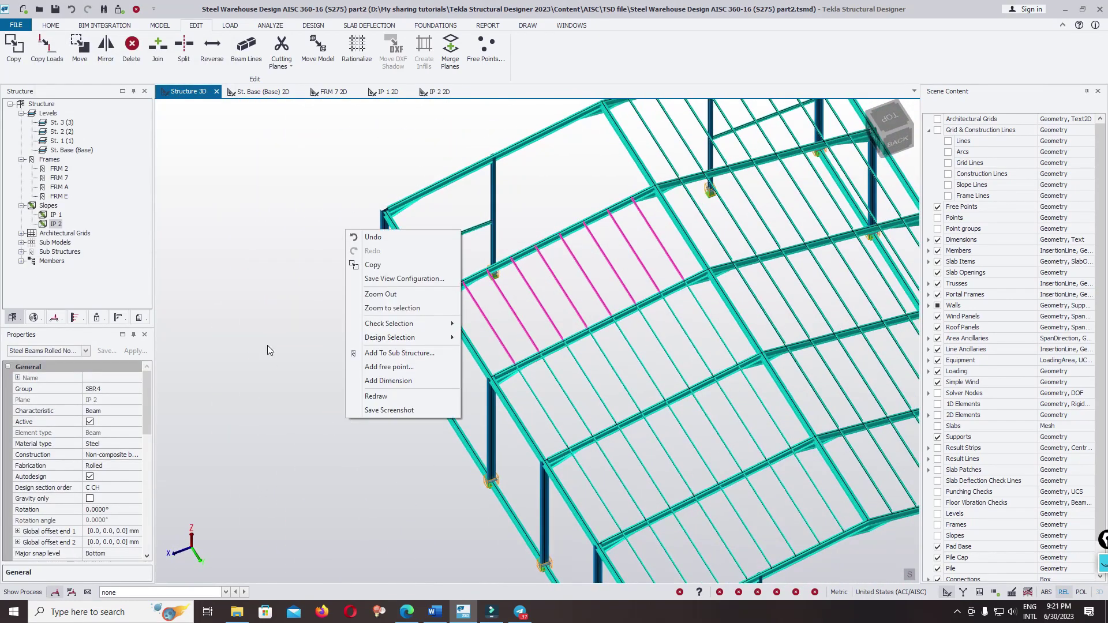
{"action": "left_click", "coordinate": [372, 265]}
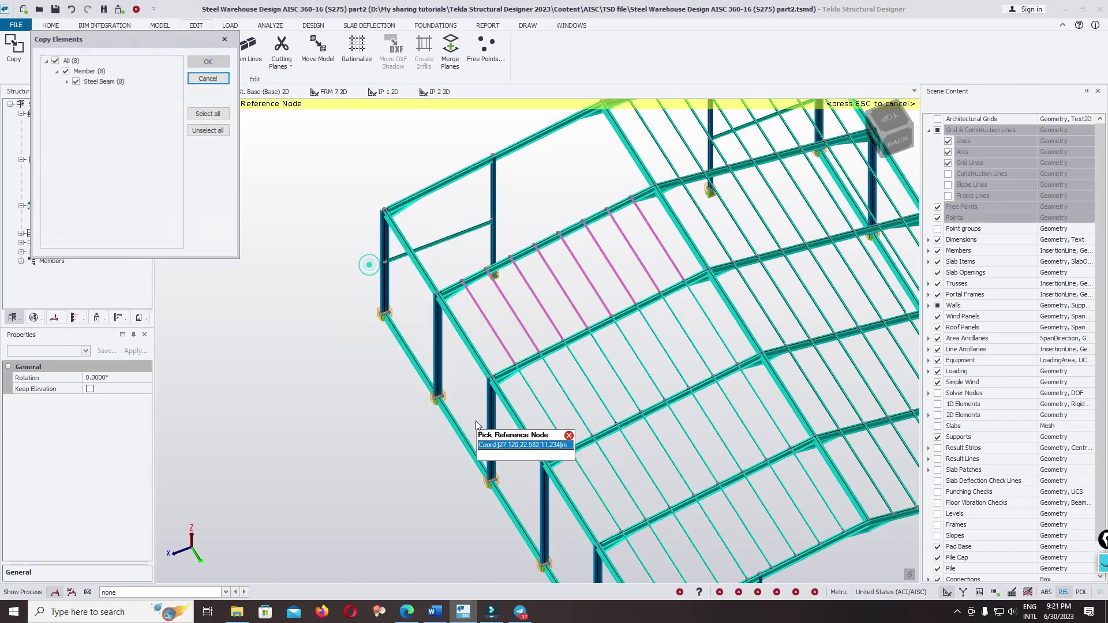
{"action": "left_click", "coordinate": [474, 461]}
{"action": "left_click", "coordinate": [488, 482]}
{"action": "left_click", "coordinate": [428, 397]}
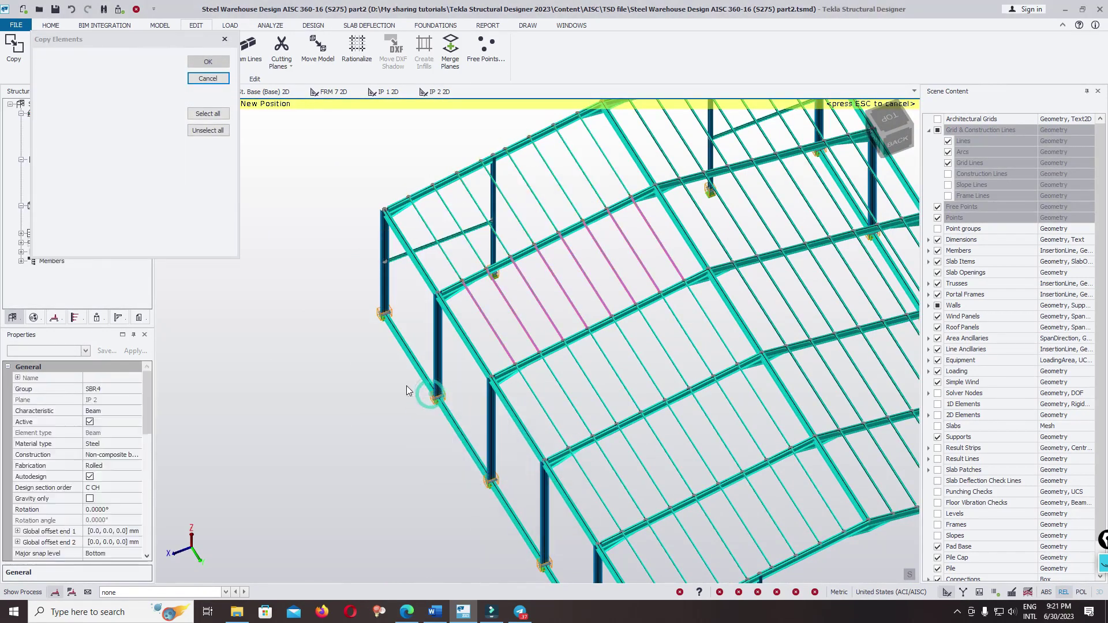
Examine from the back how the channel infill beams sit and face along both rafter slopes, from eaves to ridge
{"action": "left_click", "coordinate": [900, 160]}
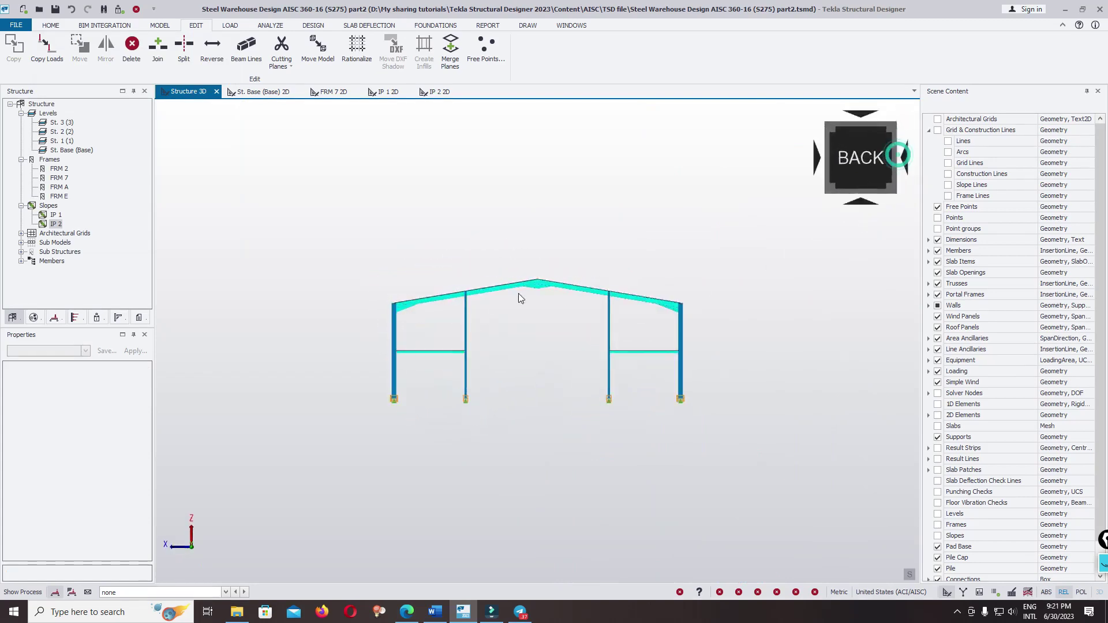
{"action": "scroll", "coordinate": [476, 282], "scroll_direction": "up", "scroll_amount": 6}
{"action": "scroll", "coordinate": [363, 266], "scroll_direction": "down", "scroll_amount": 5}
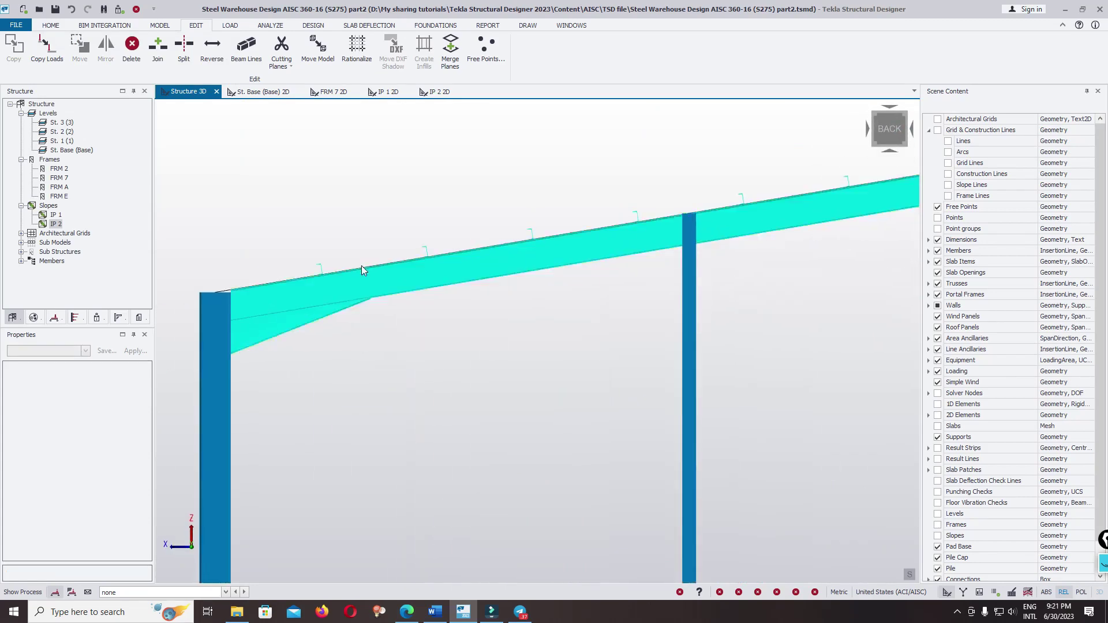
{"action": "scroll", "coordinate": [664, 241], "scroll_direction": "up", "scroll_amount": 5}
{"action": "middle_click_drag", "start_coordinate": [428, 224], "coordinate": [404, 225]}
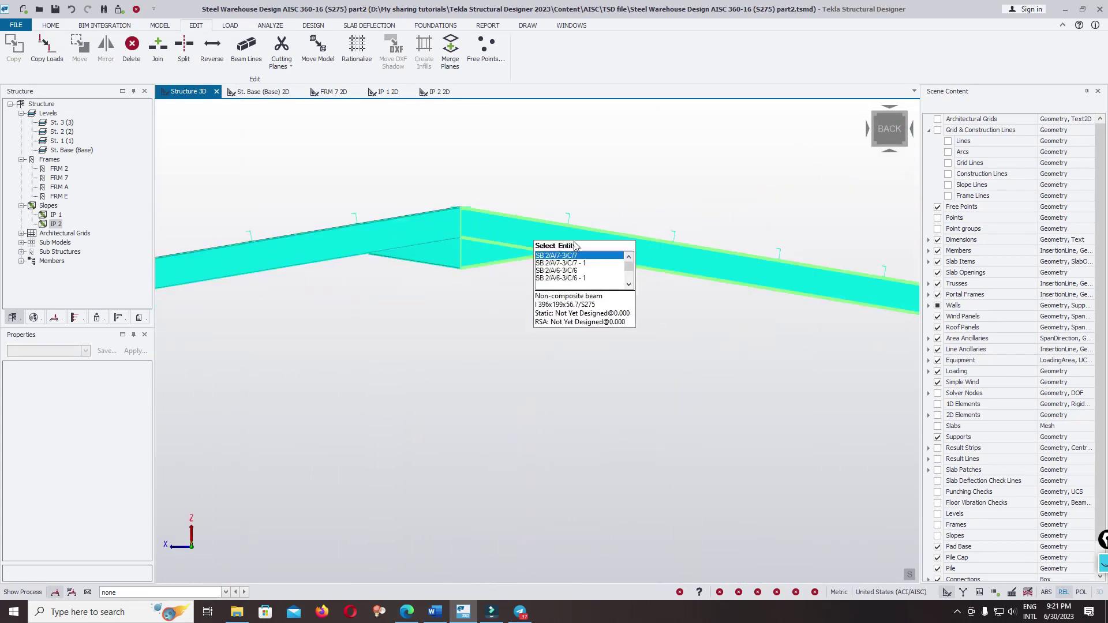
{"action": "middle_click_drag", "start_coordinate": [526, 232], "coordinate": [301, 200]}
{"action": "middle_click_drag", "start_coordinate": [652, 287], "coordinate": [244, 227]}
{"action": "middle_click_drag", "start_coordinate": [805, 290], "coordinate": [716, 276]}
{"action": "scroll", "coordinate": [757, 237], "scroll_direction": "down", "scroll_amount": 4}
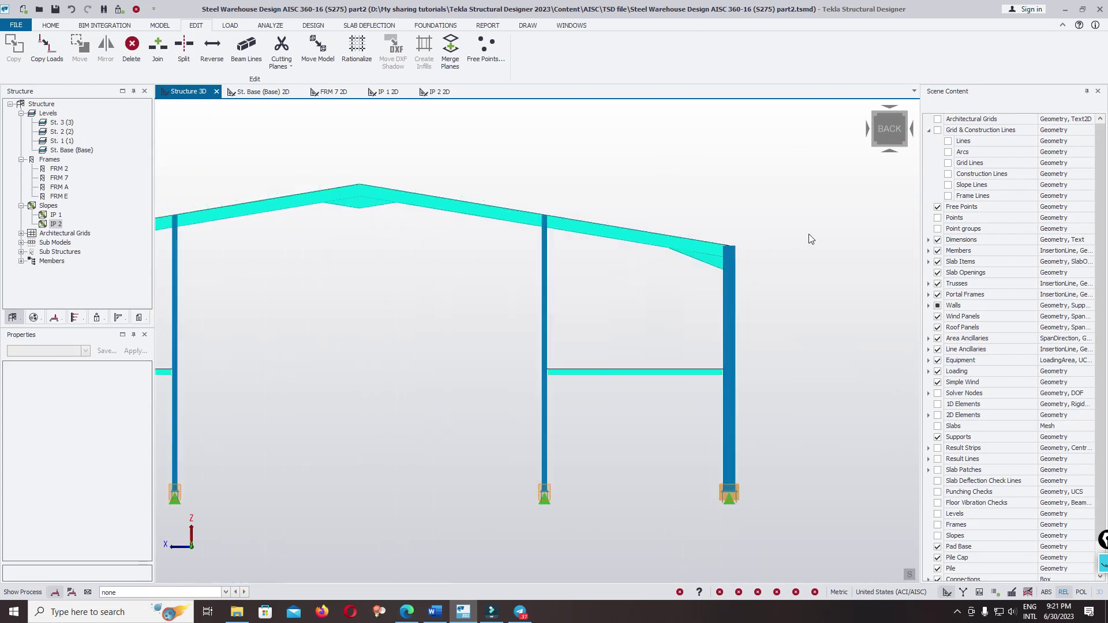
{"action": "right_click_drag", "start_coordinate": [809, 234], "coordinate": [796, 265]}
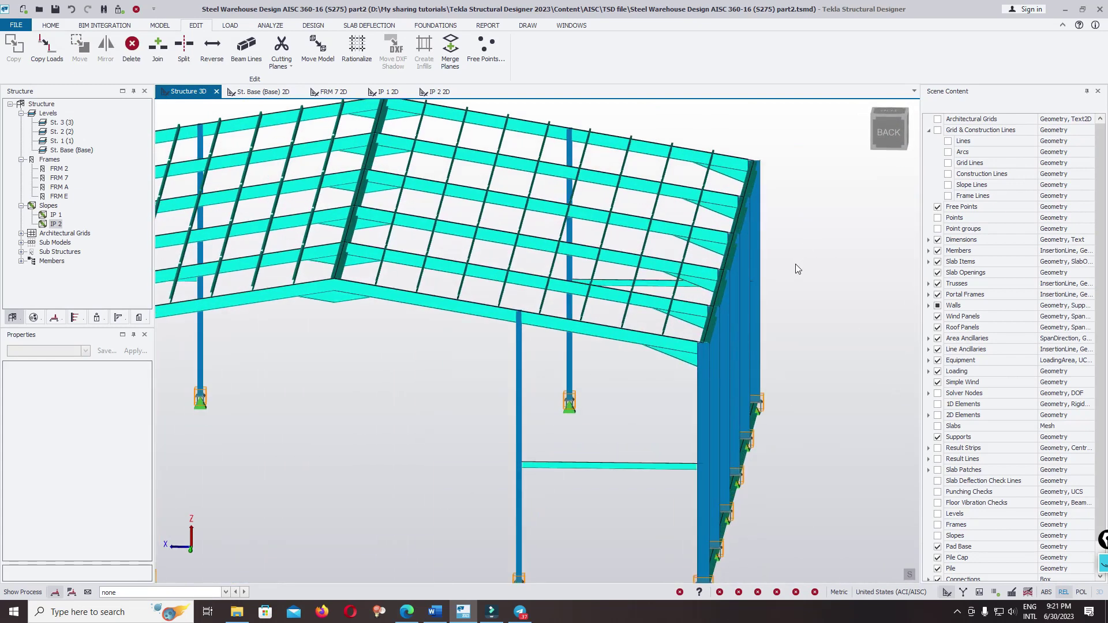
{"action": "right_click_drag", "start_coordinate": [790, 259], "coordinate": [670, 380]}
{"action": "scroll", "coordinate": [734, 248], "scroll_direction": "down", "scroll_amount": 3}
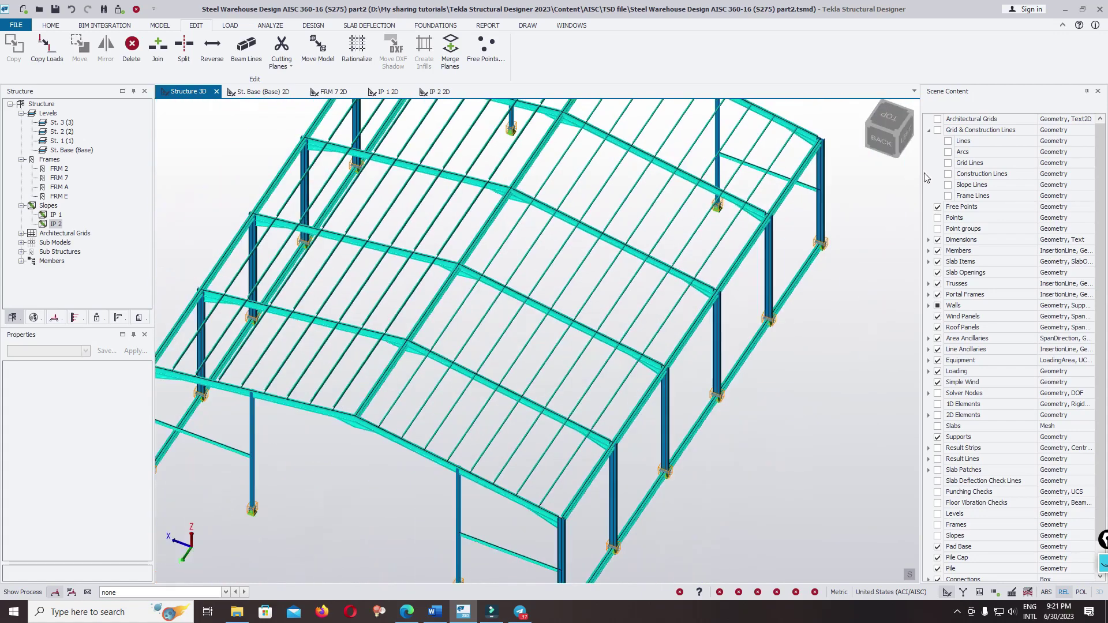
Show the architectural grids in the 3D structure view
{"action": "left_click", "coordinate": [938, 119]}
{"action": "scroll", "coordinate": [722, 280], "scroll_direction": "down", "scroll_amount": 5}
{"action": "right_click_drag", "start_coordinate": [724, 283], "coordinate": [732, 238]}
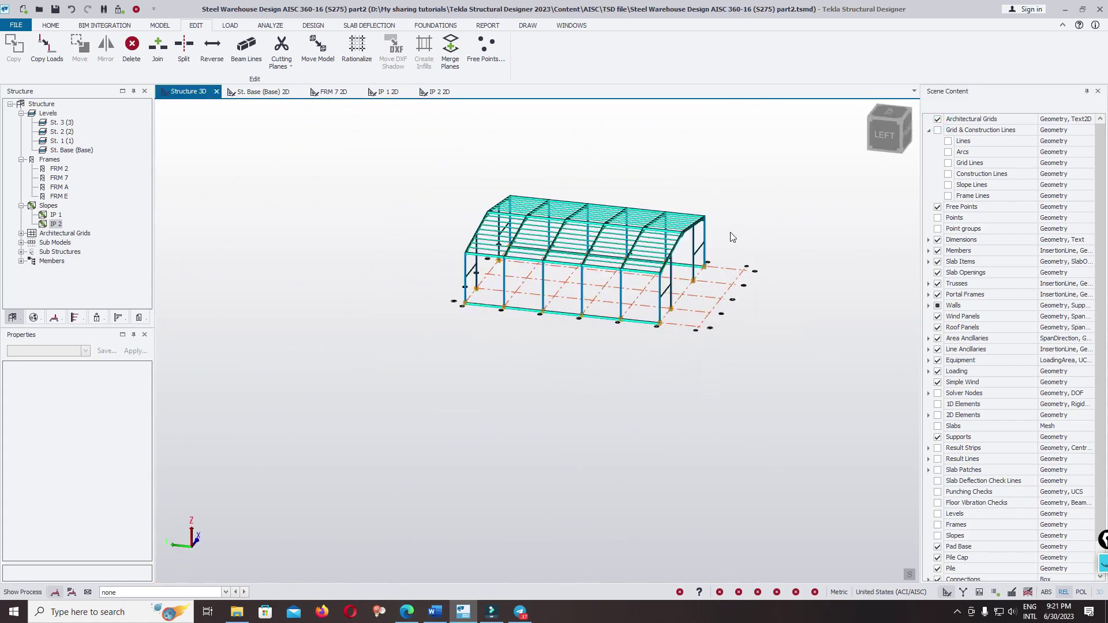
Move the complete end frame, including its columns, rafters, side beams and supports, from gridline 2 to gridline 1
{"action": "scroll", "coordinate": [732, 242], "scroll_direction": "up", "scroll_amount": 5}
{"action": "middle_click_drag", "start_coordinate": [515, 319], "coordinate": [535, 270]}
{"action": "right_click_drag", "start_coordinate": [491, 394], "coordinate": [578, 397]}
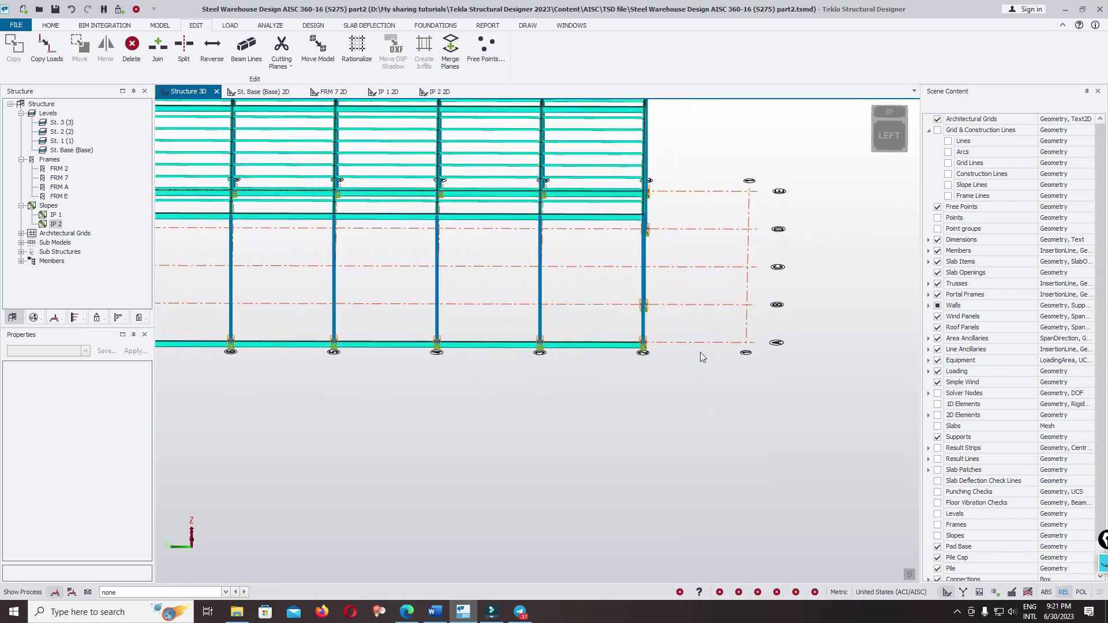
{"action": "right_click_drag", "start_coordinate": [701, 352], "coordinate": [543, 388]}
{"action": "middle_click_drag", "start_coordinate": [798, 347], "coordinate": [786, 353]}
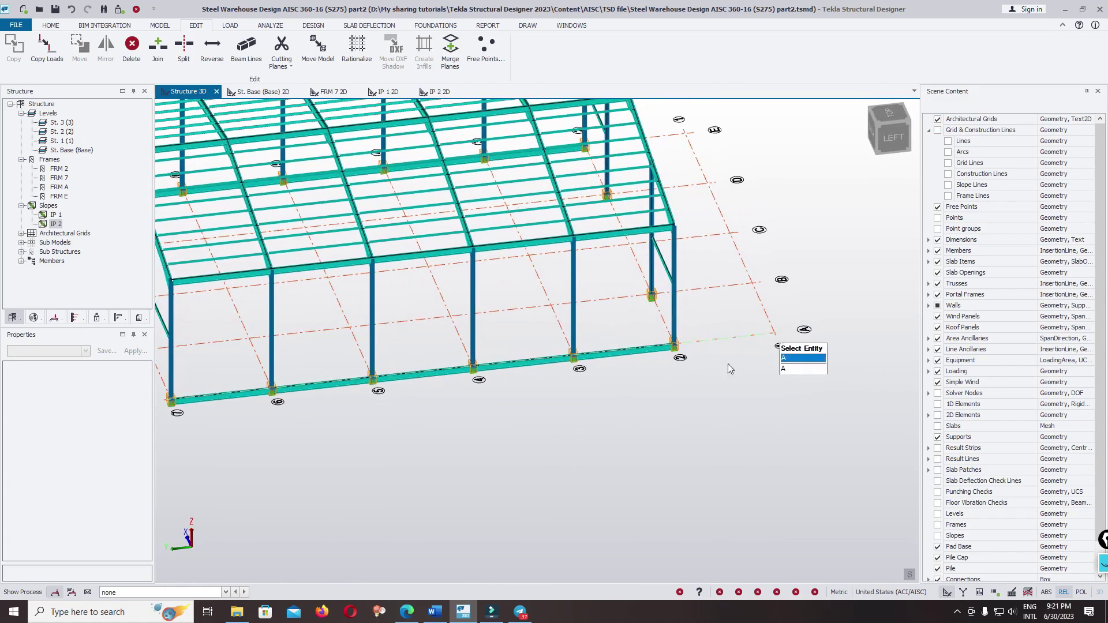
{"action": "right_click_drag", "start_coordinate": [729, 369], "coordinate": [615, 348]}
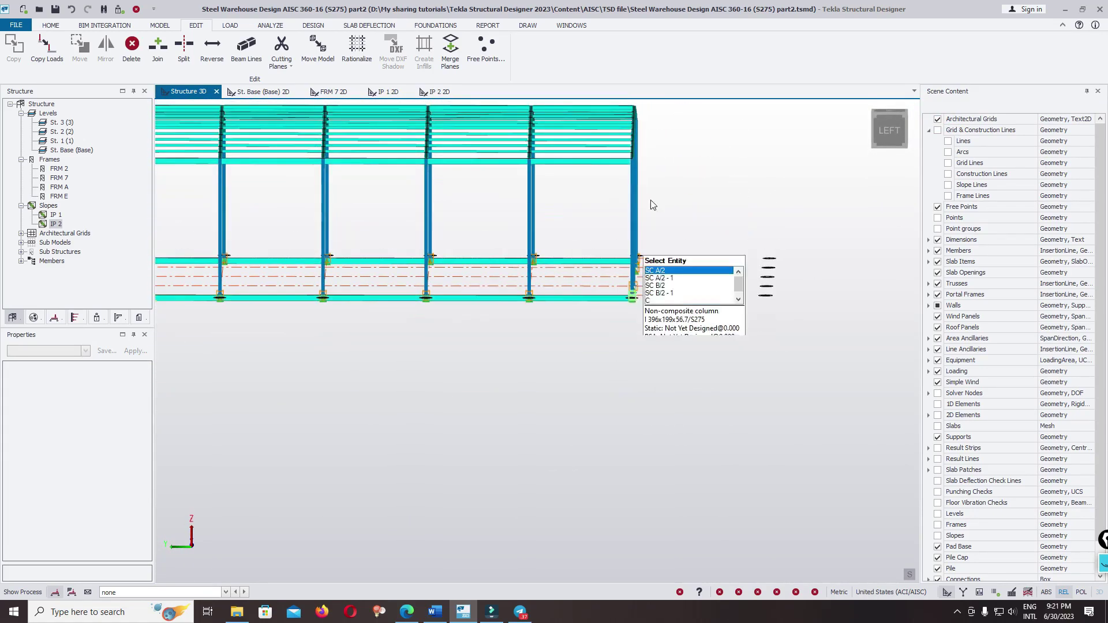
{"action": "left_click", "coordinate": [675, 180]}
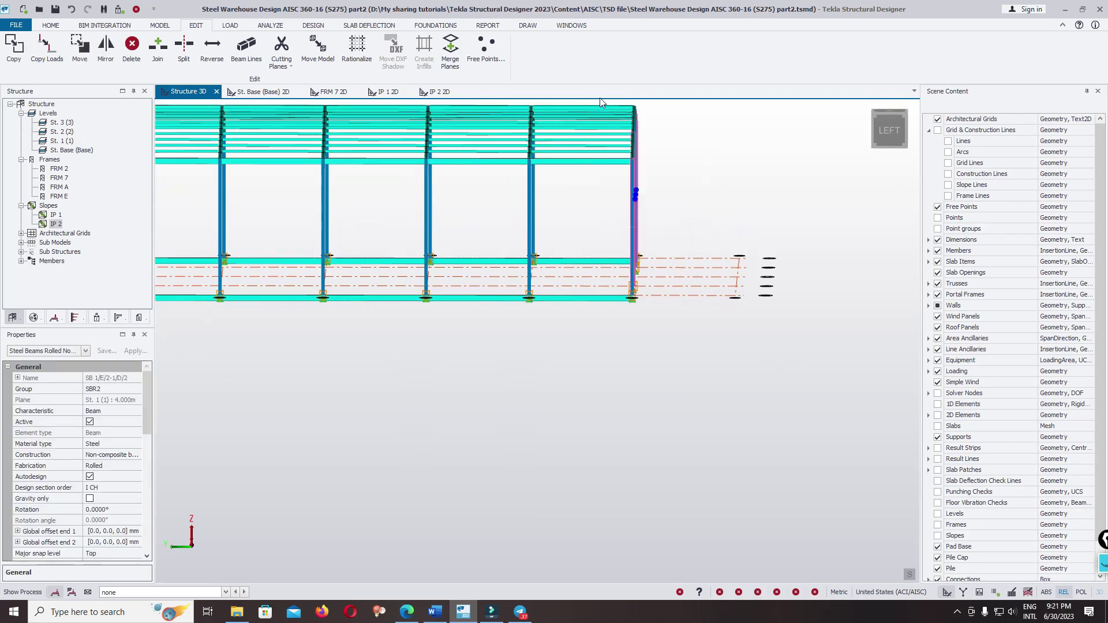
{"action": "middle_click_drag", "start_coordinate": [598, 100], "coordinate": [628, 152]}
{"action": "key", "text": "Escape"}
{"action": "left_click_drag", "start_coordinate": [601, 123], "coordinate": [699, 343]}
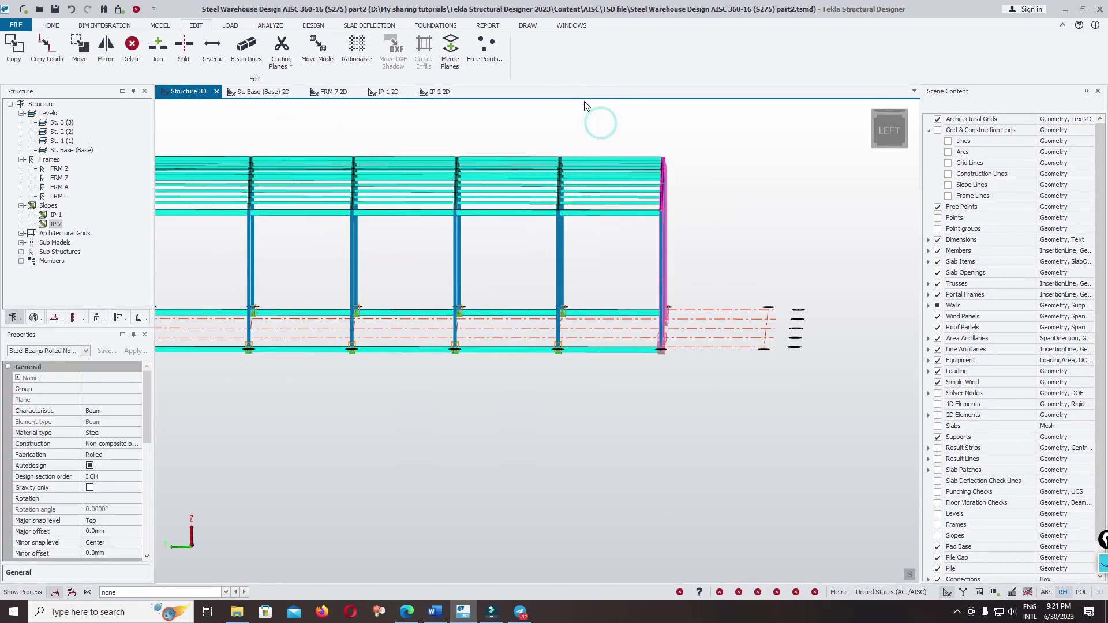
{"action": "right_click_drag", "start_coordinate": [587, 364], "coordinate": [613, 387]}
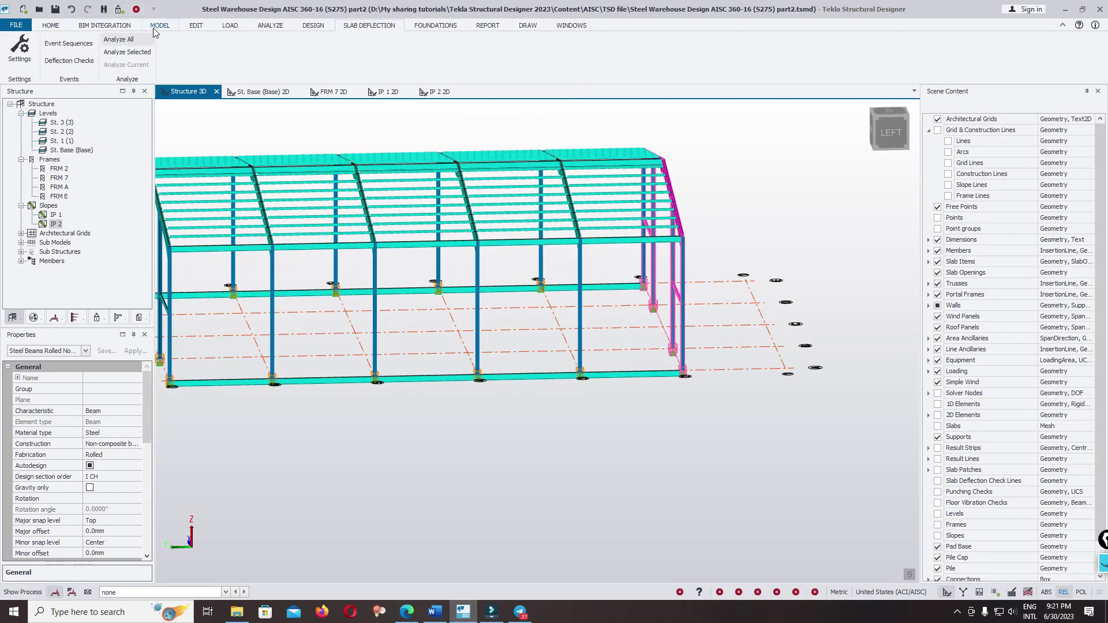
{"action": "left_click", "coordinate": [80, 48]}
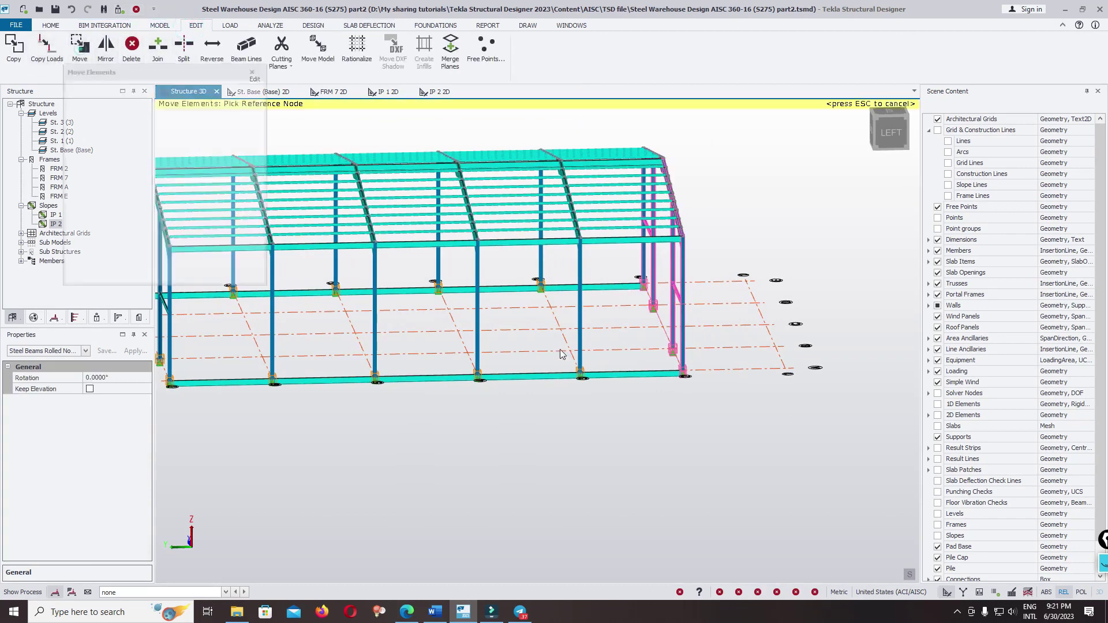
{"action": "left_click", "coordinate": [783, 370]}
Copy the intermediate frame on gridline 3, with its columns, rafters, supports and base plates, to gridline 2
{"action": "right_click_drag", "start_coordinate": [658, 428], "coordinate": [608, 398]}
{"action": "left_click_drag", "start_coordinate": [524, 123], "coordinate": [608, 435]}
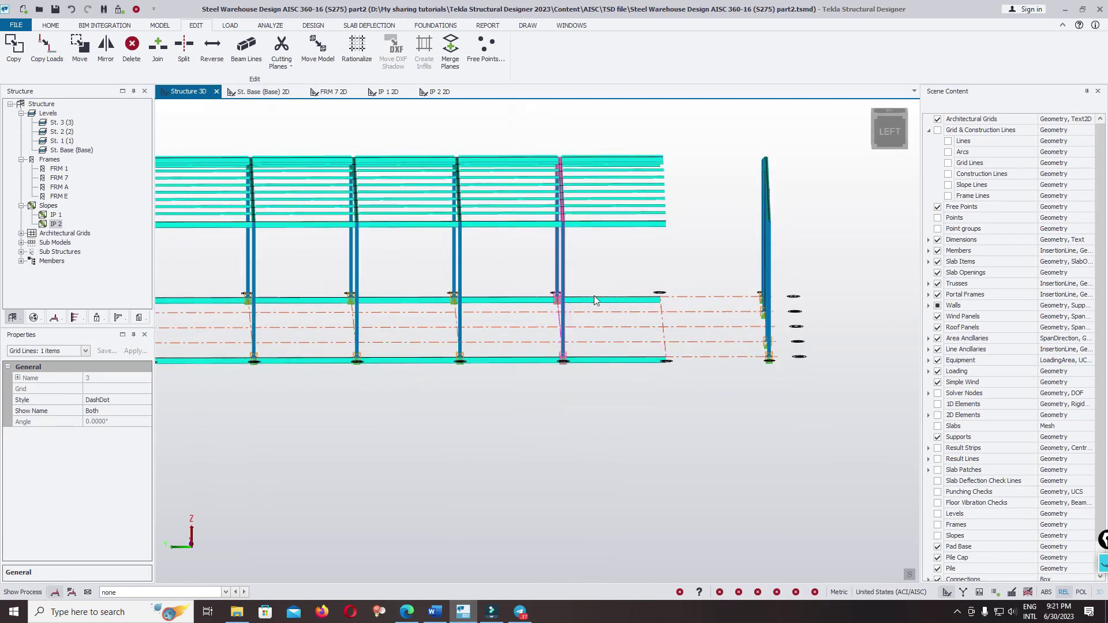
{"action": "right_click_drag", "start_coordinate": [594, 297], "coordinate": [670, 164]}
{"action": "right_click", "coordinate": [671, 113]}
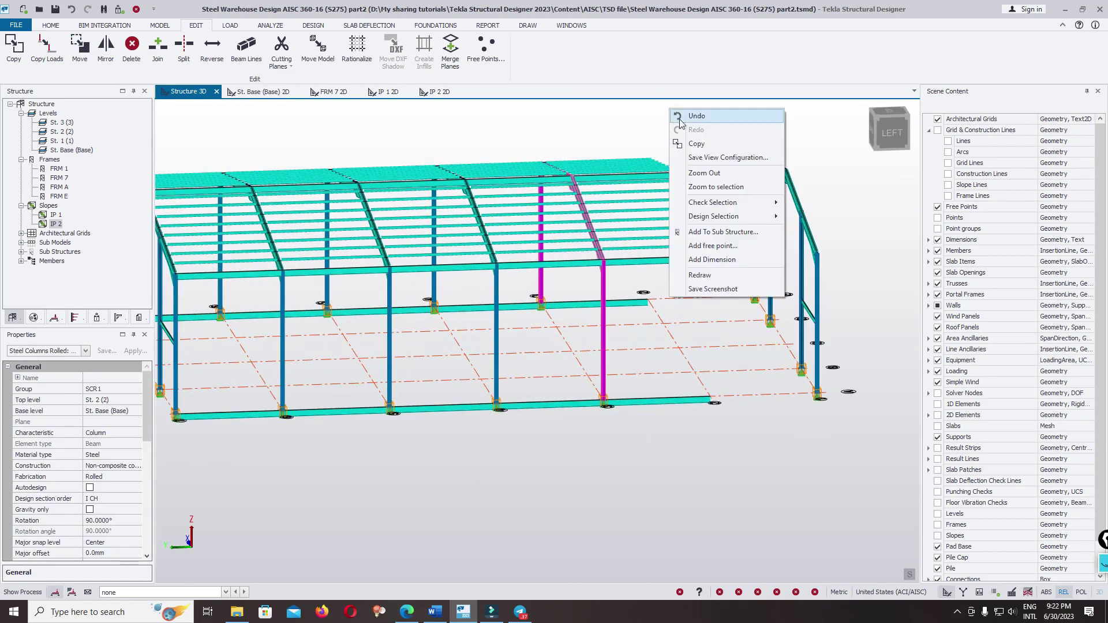
{"action": "left_click", "coordinate": [695, 144]}
{"action": "left_click", "coordinate": [604, 400]}
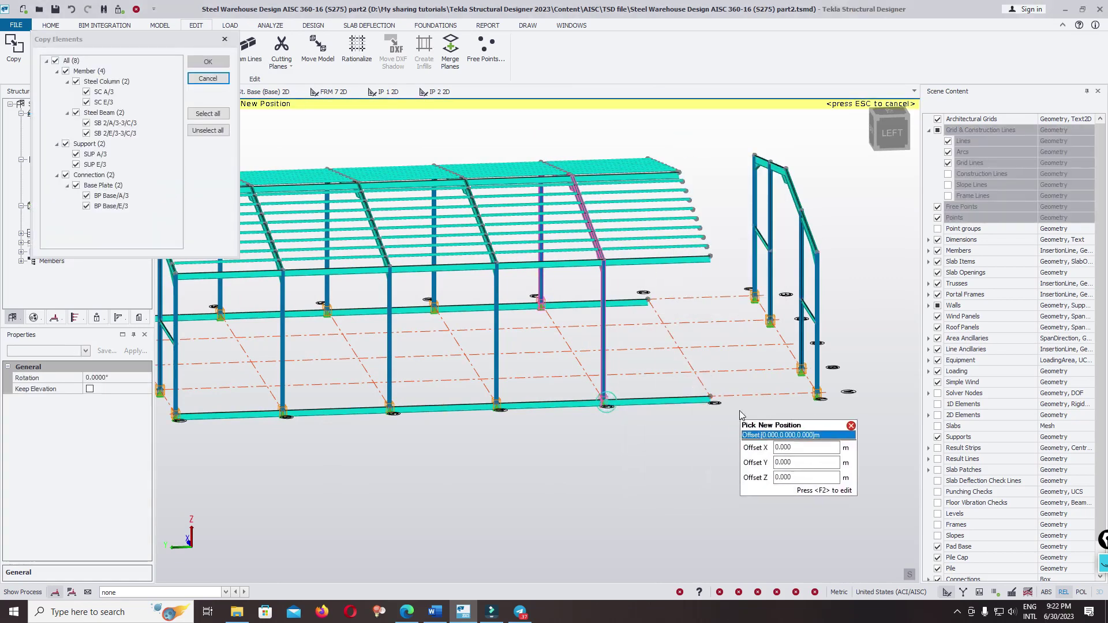
{"action": "key", "text": "Escape"}
Copy the channel purlins on both roof slopes from the bay between gridlines 3 and 2 into the bay between gridlines 2 and 1, excluding the longitudinal beams
{"action": "scroll", "coordinate": [659, 239], "scroll_direction": "down", "scroll_amount": 3}
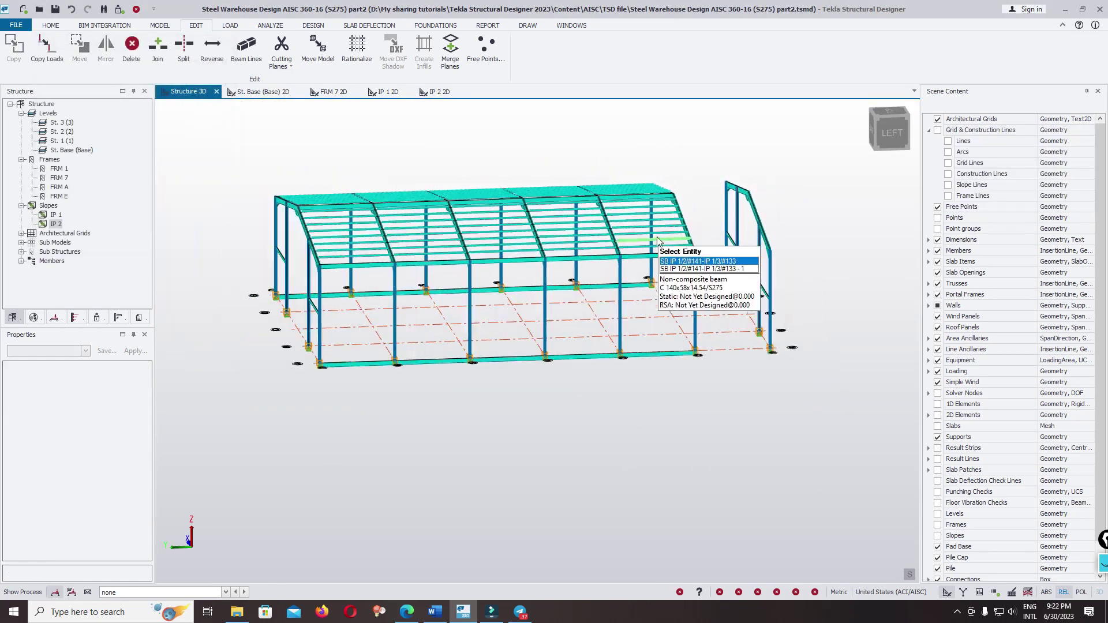
{"action": "right_click_drag", "start_coordinate": [693, 292], "coordinate": [655, 386]}
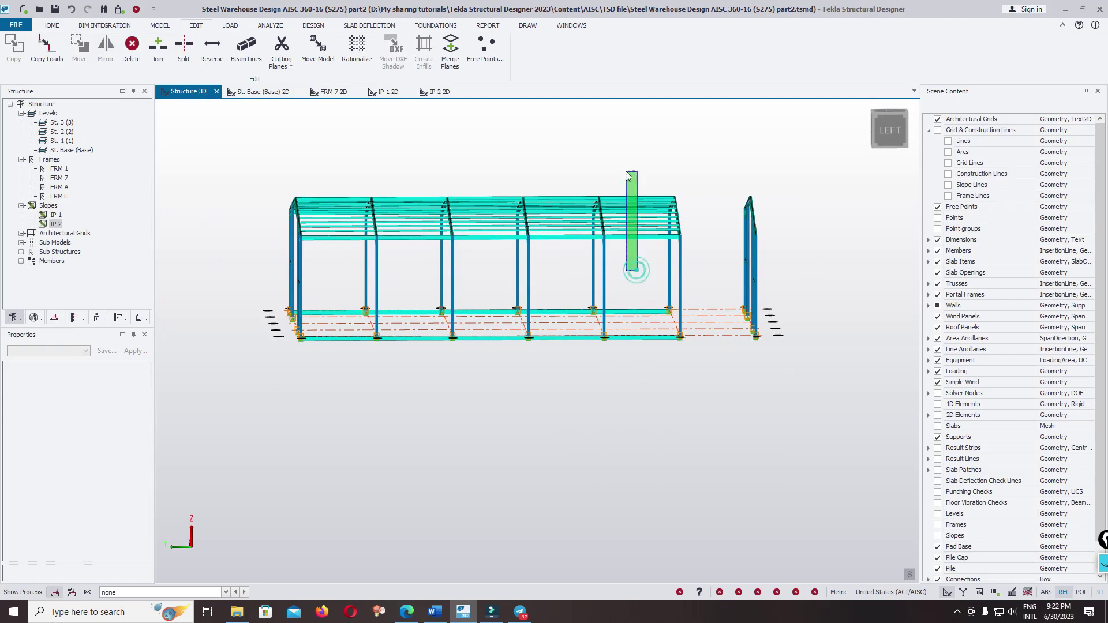
{"action": "left_click_drag", "start_coordinate": [626, 171], "coordinate": [626, 171]}
{"action": "right_click_drag", "start_coordinate": [602, 295], "coordinate": [626, 368]}
{"action": "scroll", "coordinate": [682, 322], "scroll_direction": "up", "scroll_amount": 3}
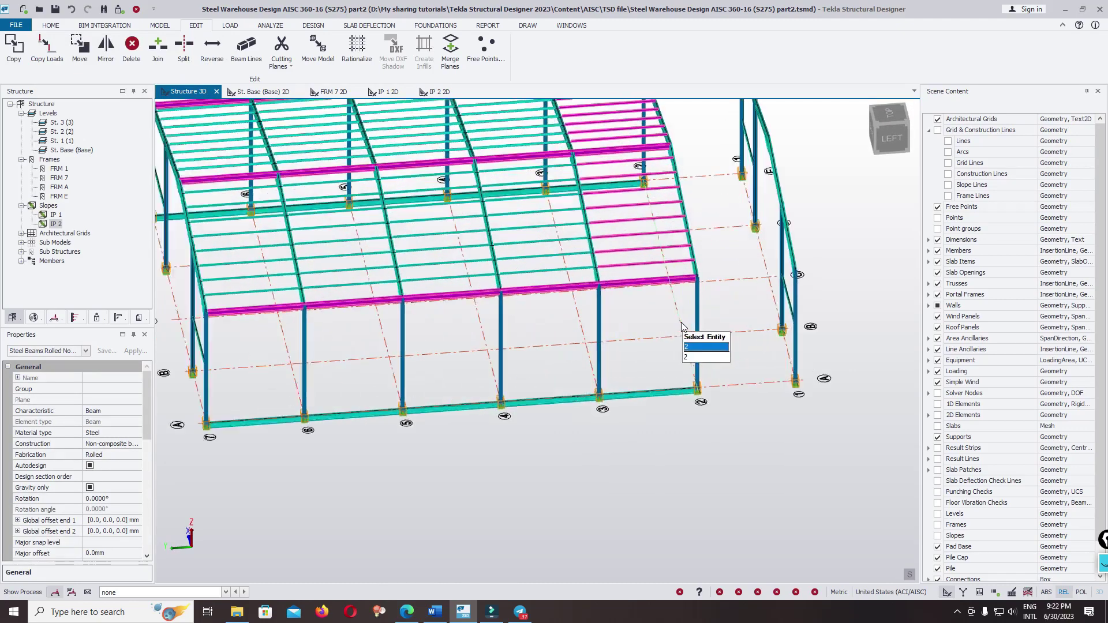
{"action": "scroll", "coordinate": [664, 312], "scroll_direction": "up", "scroll_amount": 2}
{"action": "scroll", "coordinate": [577, 236], "scroll_direction": "down", "scroll_amount": 3}
{"action": "scroll", "coordinate": [557, 249], "scroll_direction": "up", "scroll_amount": 5}
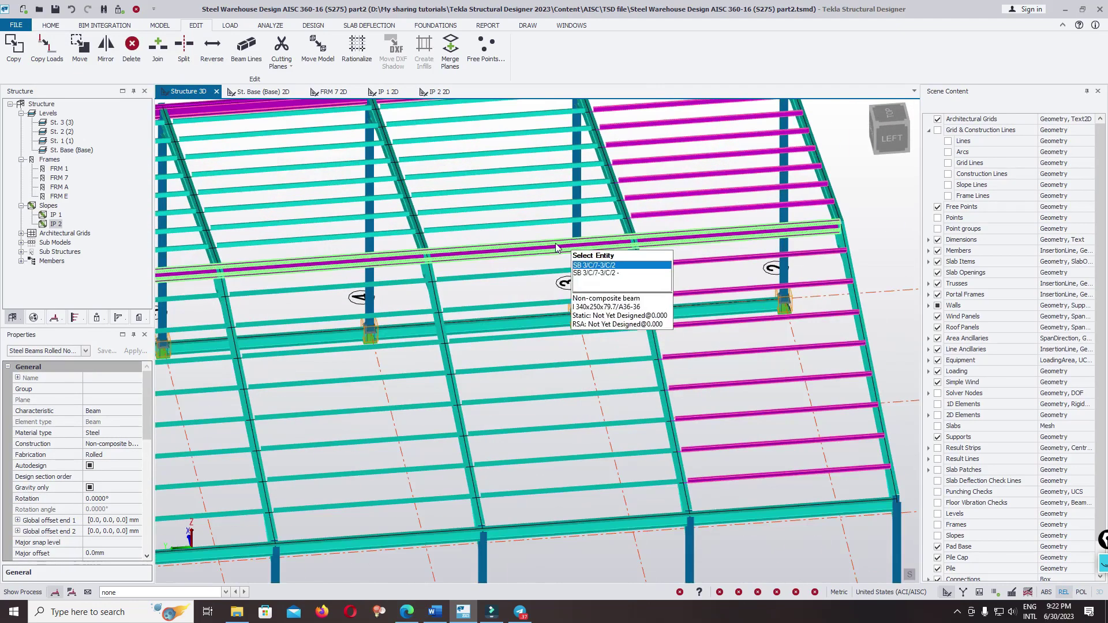
{"action": "scroll", "coordinate": [611, 362], "scroll_direction": "down", "scroll_amount": 4}
{"action": "scroll", "coordinate": [569, 238], "scroll_direction": "up", "scroll_amount": 6}
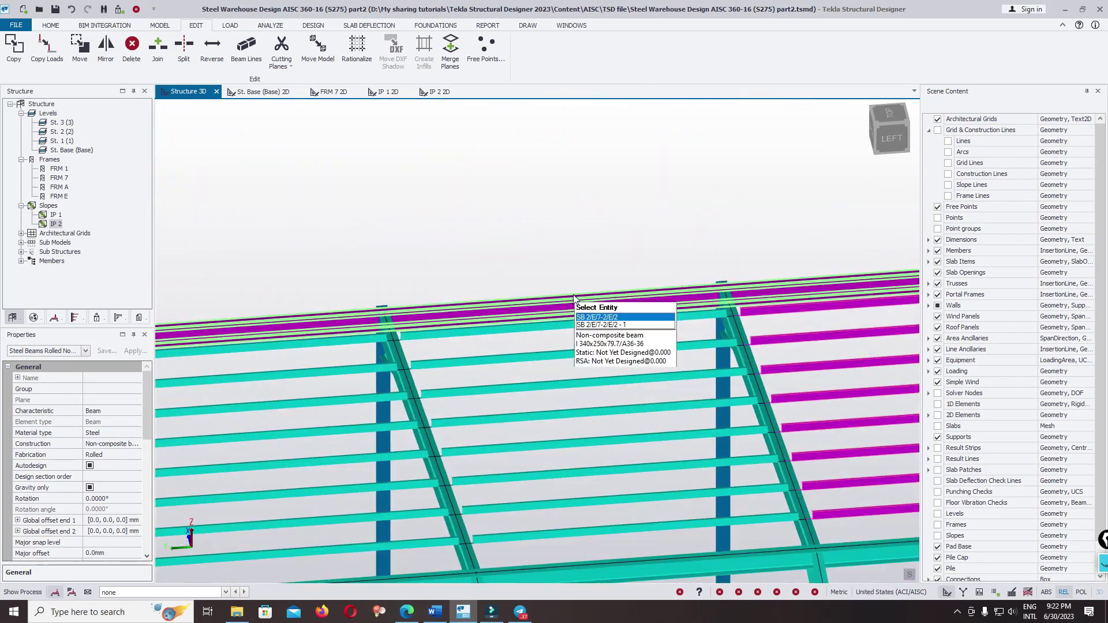
{"action": "scroll", "coordinate": [556, 240], "scroll_direction": "down", "scroll_amount": 5}
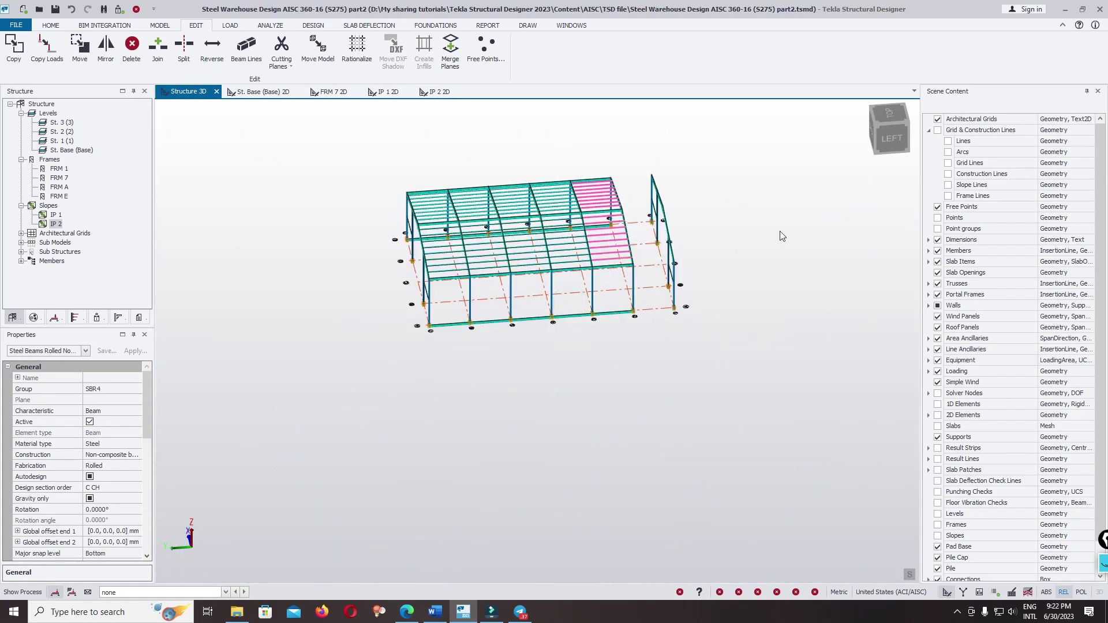
{"action": "right_click", "coordinate": [782, 236]}
{"action": "left_click", "coordinate": [808, 267]}
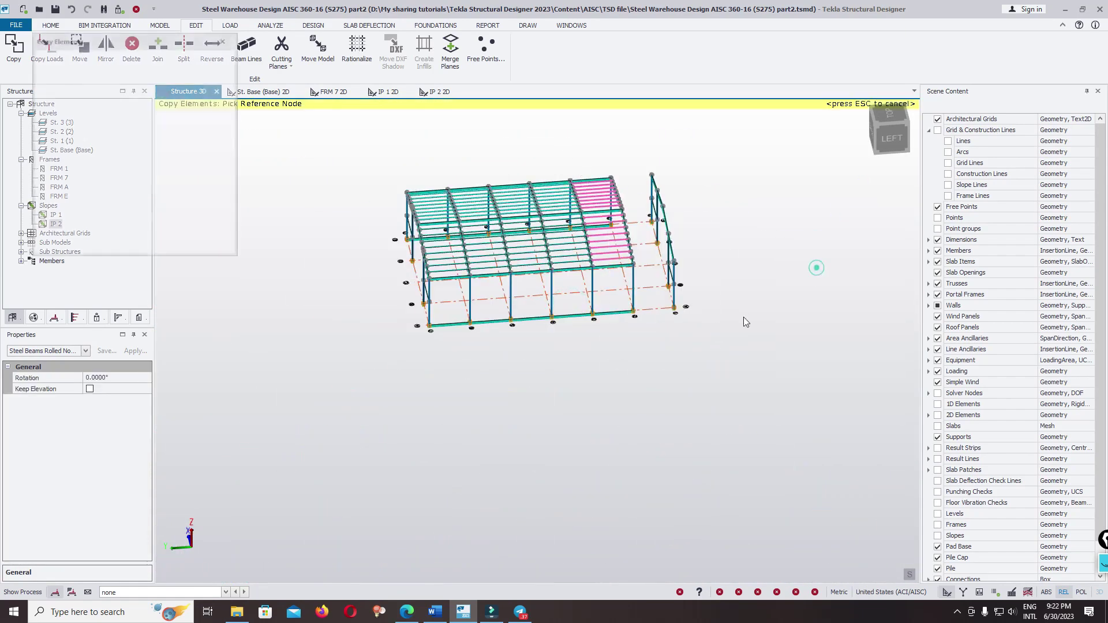
{"action": "left_click", "coordinate": [634, 316]}
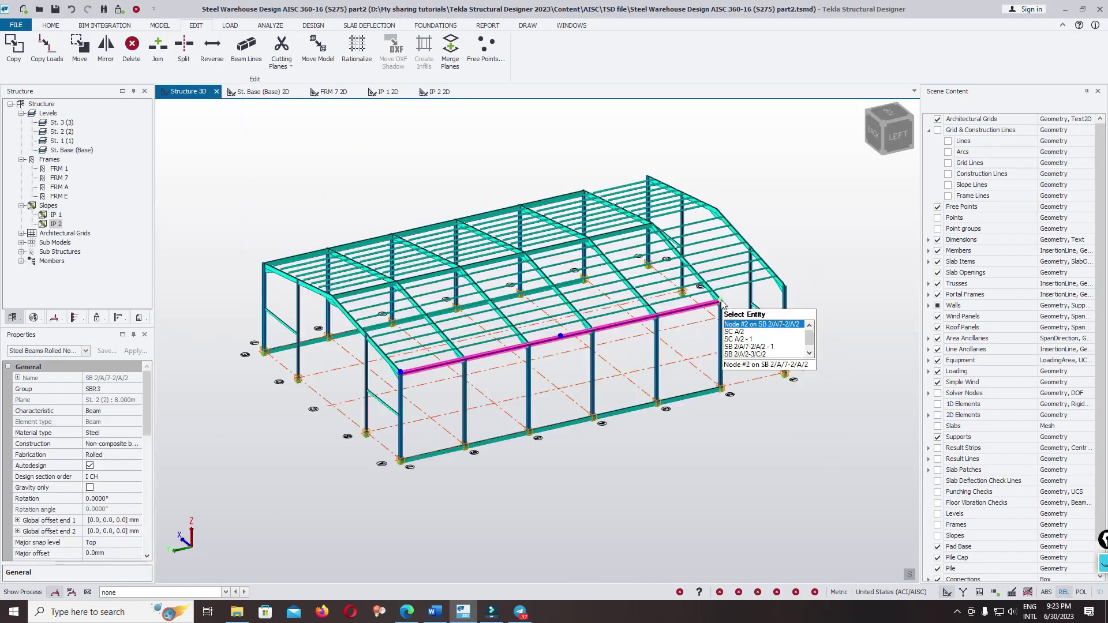
Extend the eaves beam along gridline A from gridline 2 to the end frame column on gridline 1
{"action": "scroll", "coordinate": [722, 303], "scroll_direction": "up", "scroll_amount": 4}
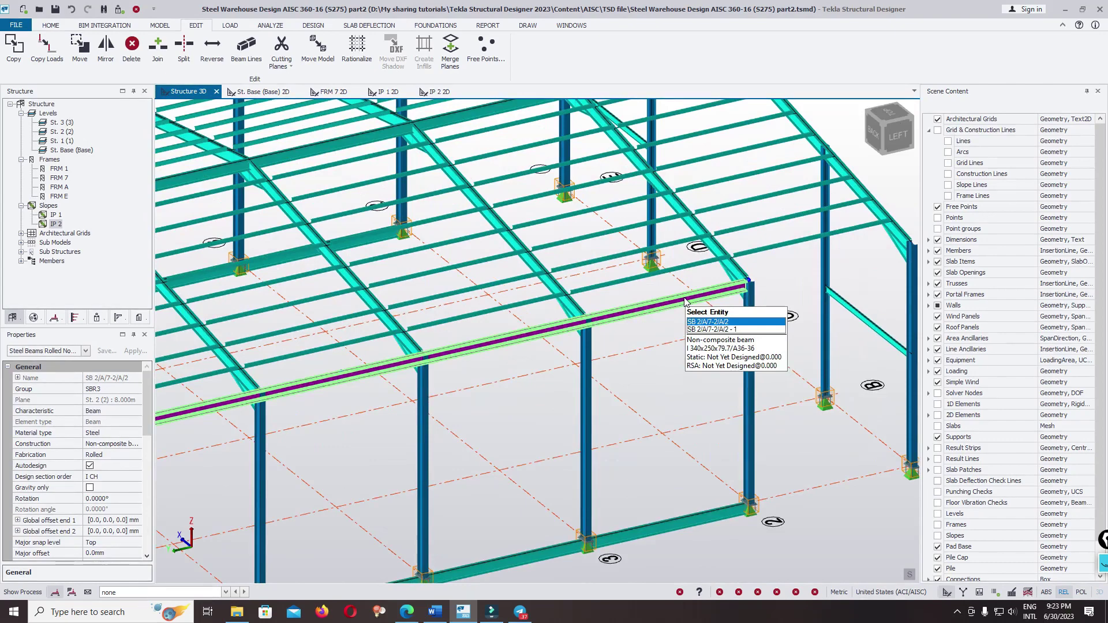
{"action": "scroll", "coordinate": [686, 301], "scroll_direction": "down", "scroll_amount": 5}
{"action": "scroll", "coordinate": [729, 279], "scroll_direction": "up", "scroll_amount": 10}
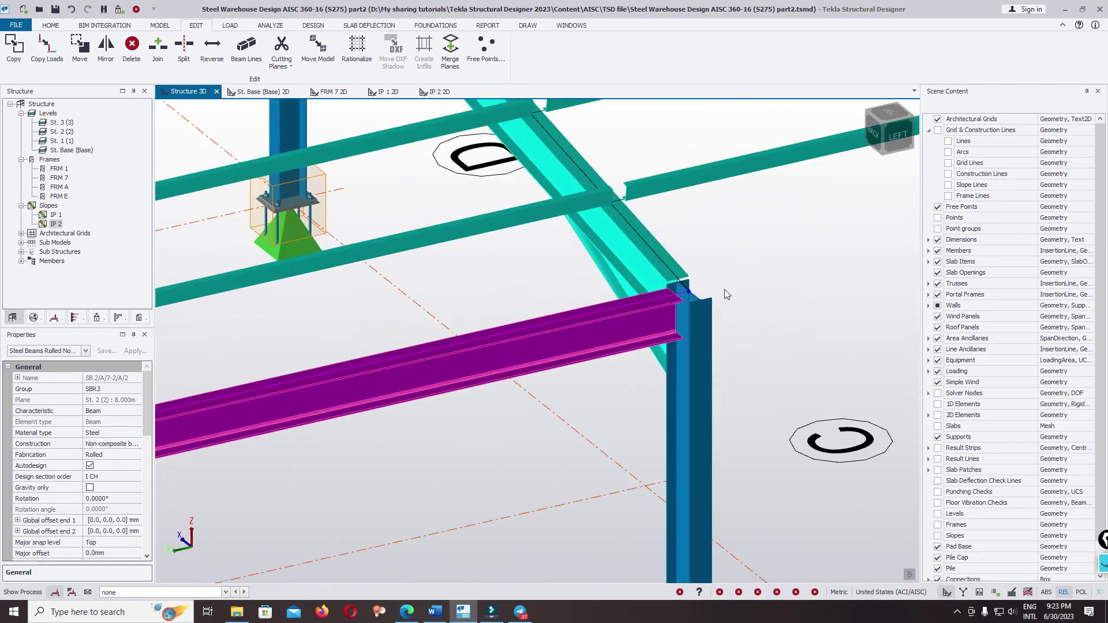
{"action": "left_click", "coordinate": [691, 293]}
{"action": "scroll", "coordinate": [687, 300], "scroll_direction": "down", "scroll_amount": 5}
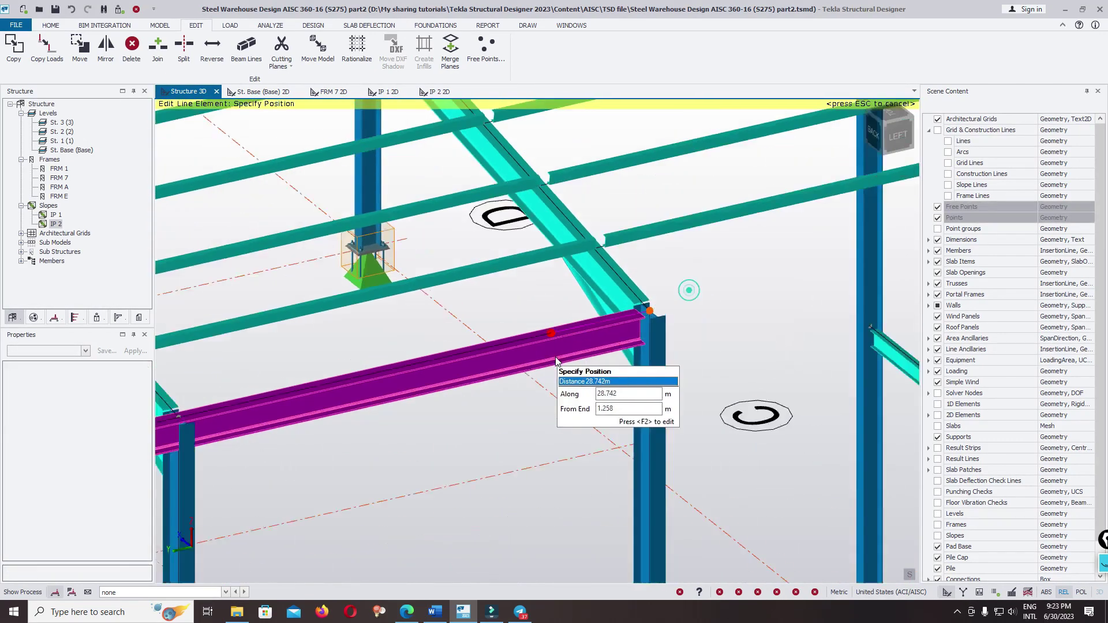
{"action": "left_click", "coordinate": [874, 285]}
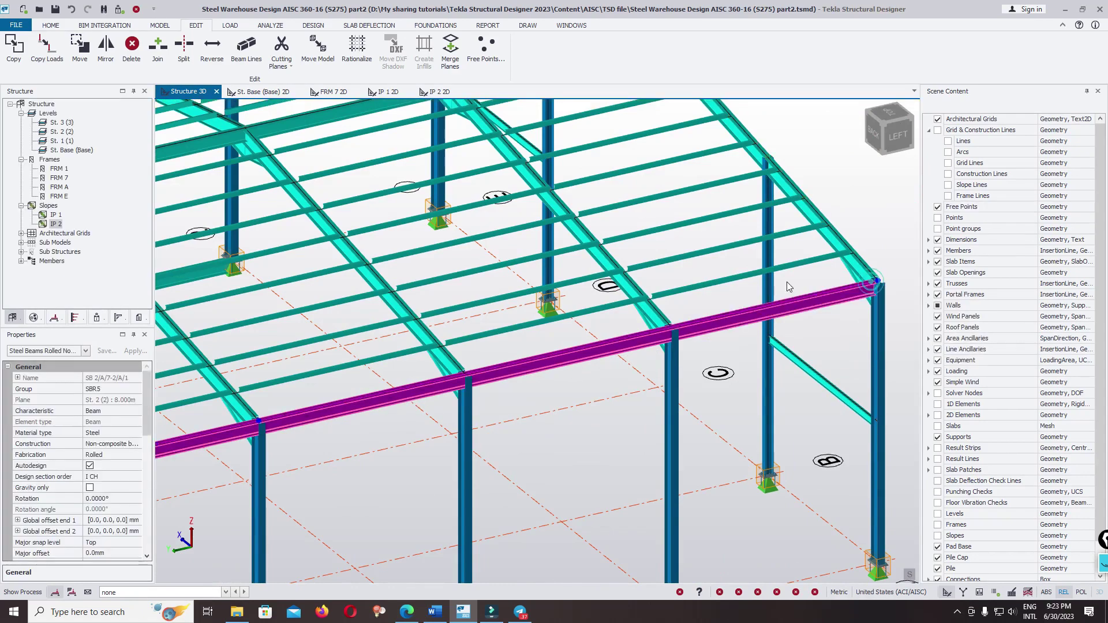
Extend the base beam along gridline A from gridline 2 to the column base on gridline 1
{"action": "scroll", "coordinate": [787, 285], "scroll_direction": "down", "scroll_amount": 5}
{"action": "scroll", "coordinate": [724, 401], "scroll_direction": "up", "scroll_amount": 5}
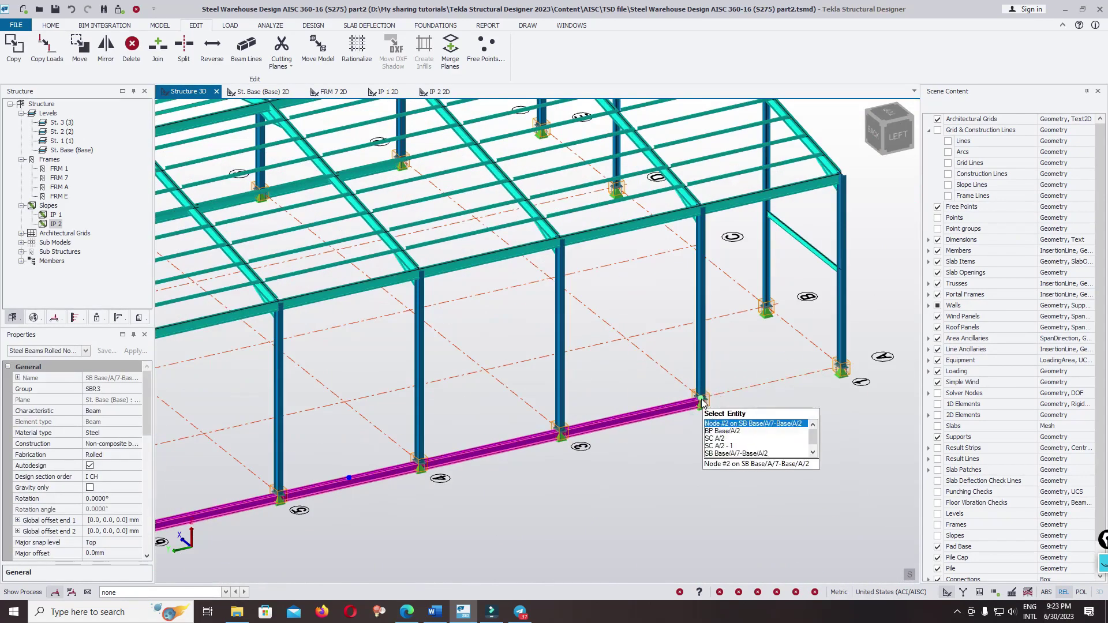
{"action": "left_click", "coordinate": [702, 403]}
{"action": "left_click", "coordinate": [836, 379]}
{"action": "scroll", "coordinate": [794, 389], "scroll_direction": "down", "scroll_amount": 7}
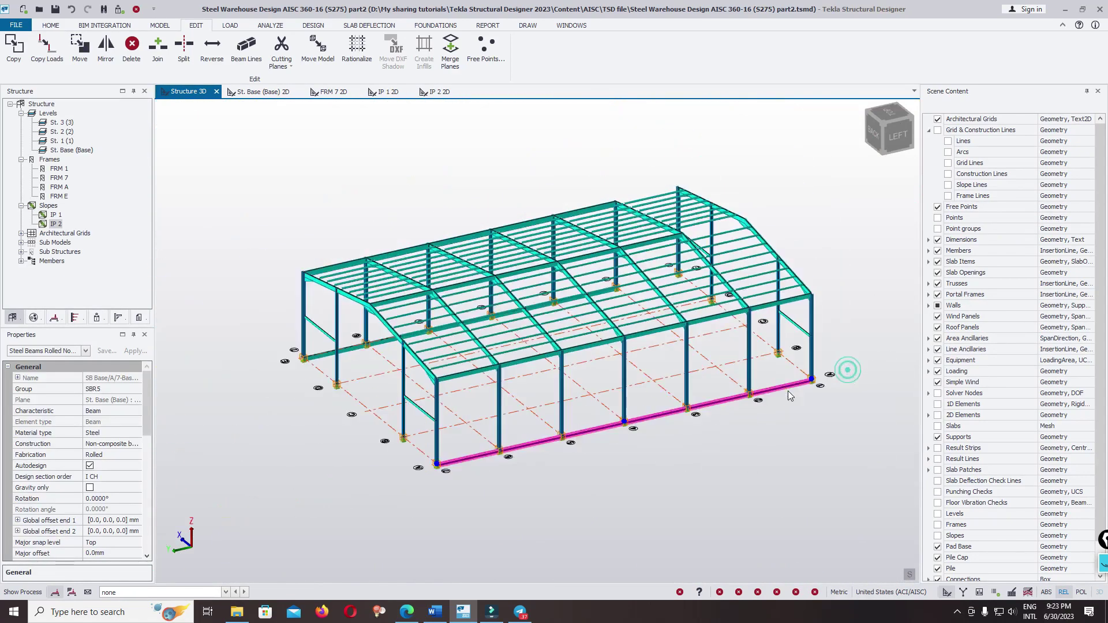
{"action": "key", "text": "Escape"}
Extend the eaves beam and the base beam along gridline E from gridline 2 to gridline 1
{"action": "right_click_drag", "start_coordinate": [653, 369], "coordinate": [820, 381]}
{"action": "scroll", "coordinate": [616, 356], "scroll_direction": "up", "scroll_amount": 3}
{"action": "scroll", "coordinate": [616, 359], "scroll_direction": "up", "scroll_amount": 3}
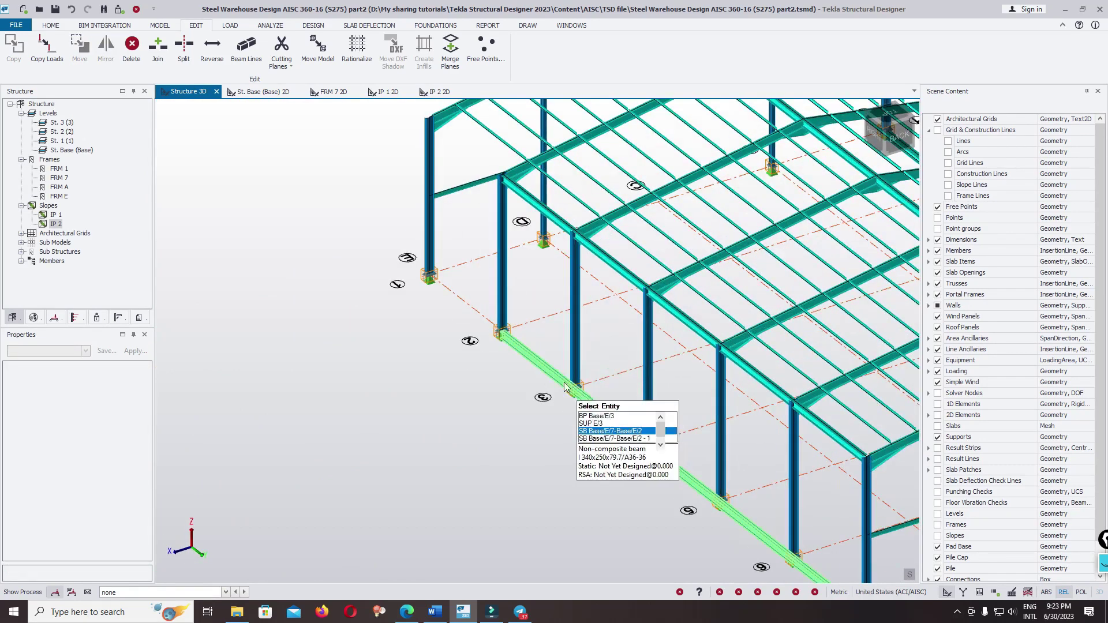
{"action": "left_click", "coordinate": [511, 182]}
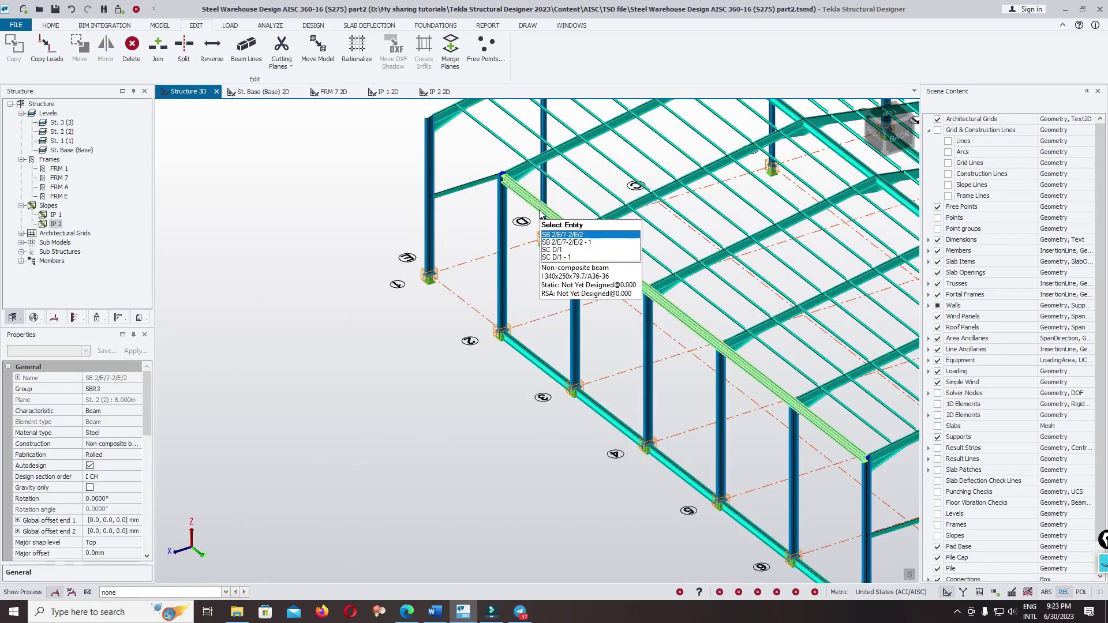
{"action": "left_click", "coordinate": [510, 180]}
{"action": "left_click", "coordinate": [501, 332]}
{"action": "left_click", "coordinate": [501, 331]}
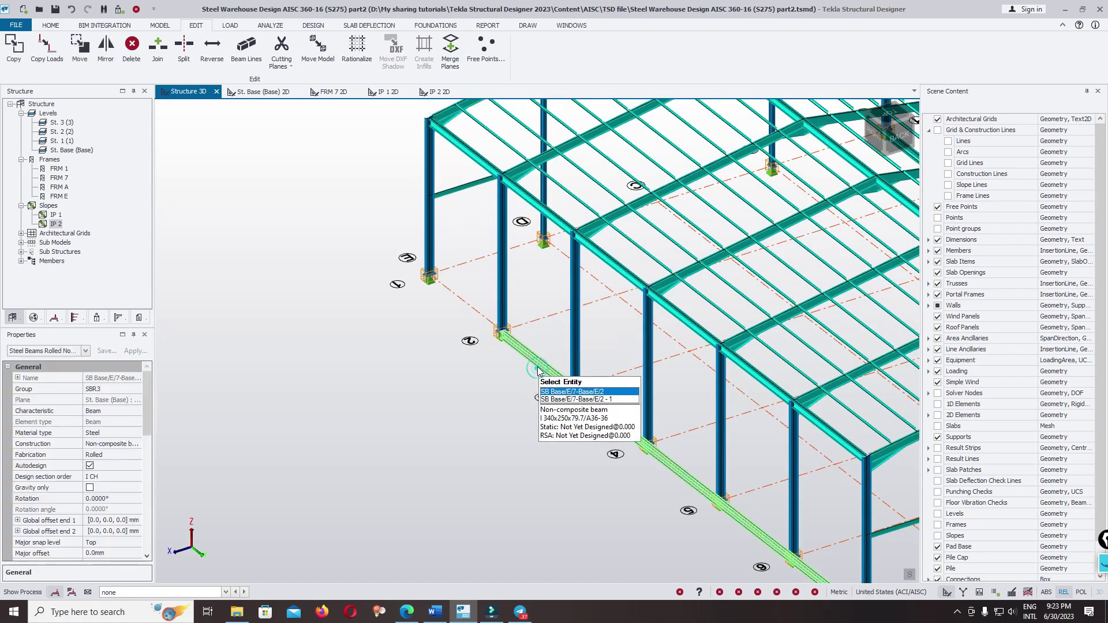
{"action": "left_click", "coordinate": [502, 333]}
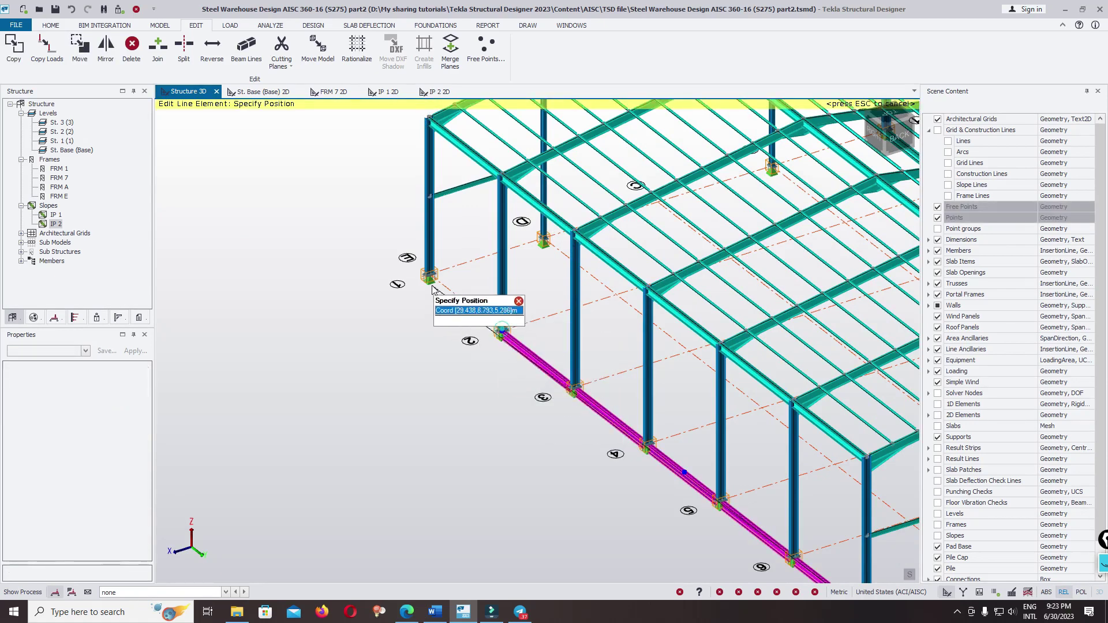
{"action": "key", "text": "Escape"}
Examine the eaves and base beams along gridline A over the full length of the side wall
{"action": "scroll", "coordinate": [376, 292], "scroll_direction": "down", "scroll_amount": 5}
{"action": "mouse_move", "coordinate": [498, 293]}
{"action": "middle_click_drag", "start_coordinate": [499, 293], "coordinate": [733, 280]}
{"action": "scroll", "coordinate": [732, 280], "scroll_direction": "up", "scroll_amount": 5}
{"action": "left_click", "coordinate": [526, 253]}
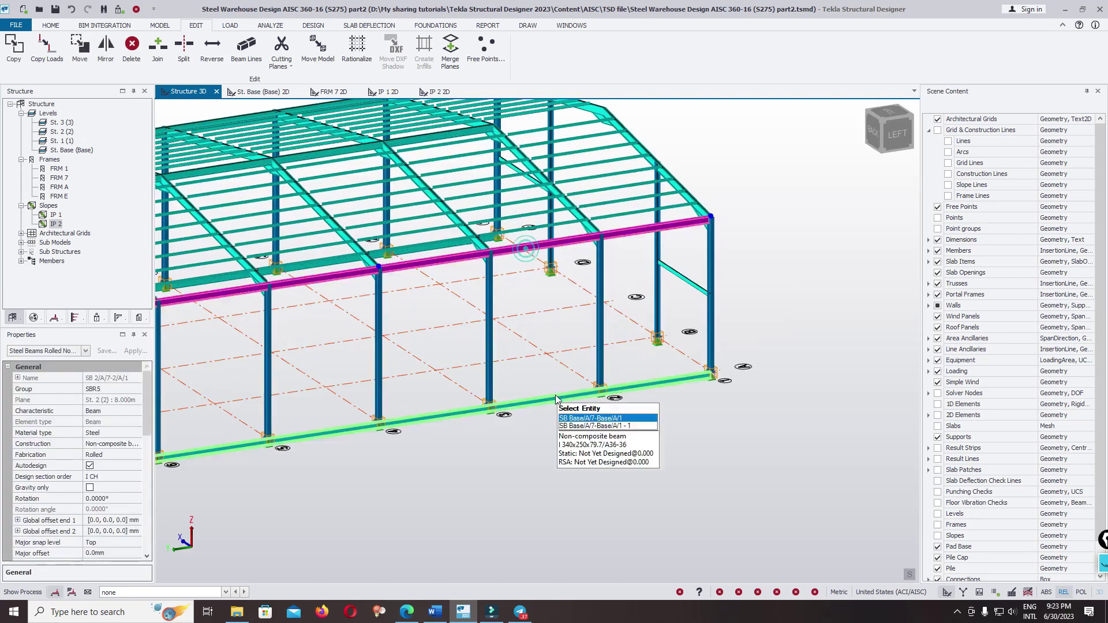
{"action": "left_click", "coordinate": [557, 400]}
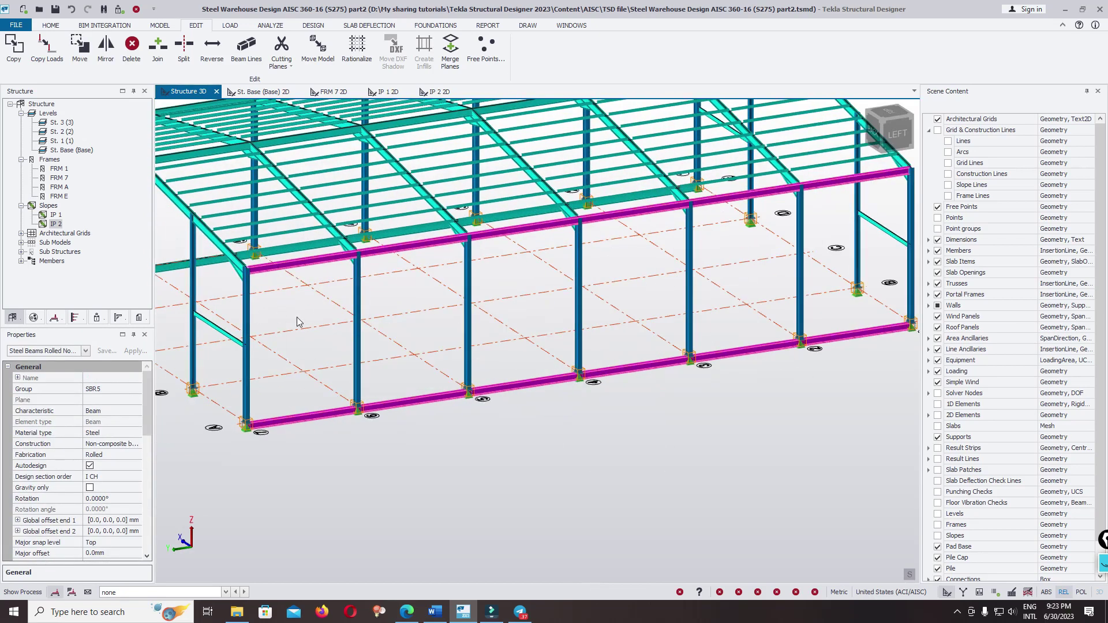
{"action": "scroll", "coordinate": [295, 340], "scroll_direction": "down", "scroll_amount": 3}
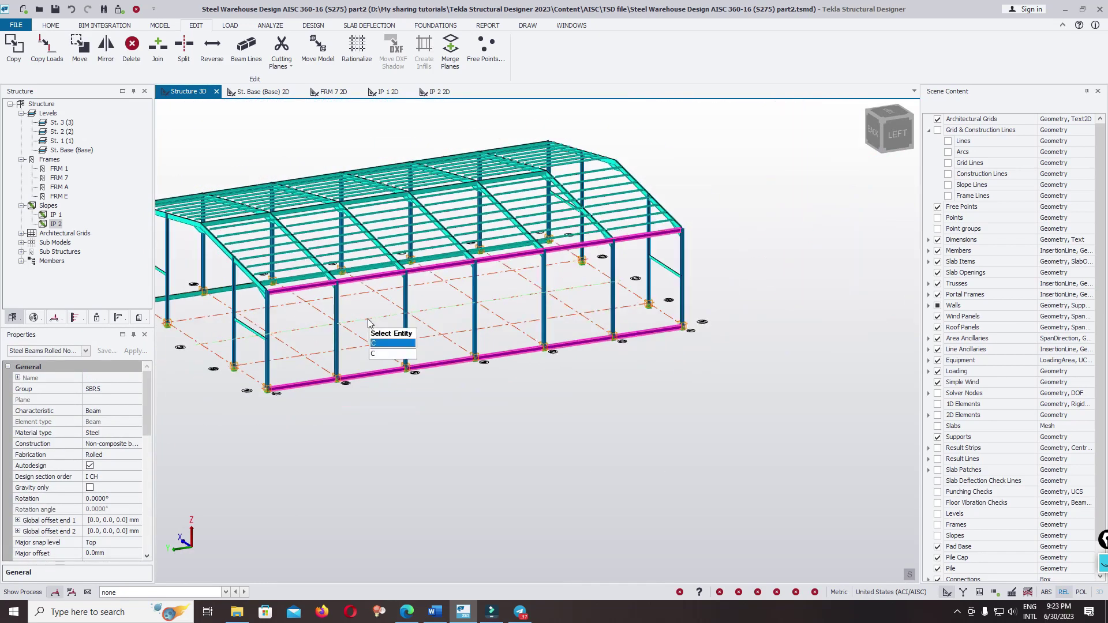
{"action": "scroll", "coordinate": [557, 305], "scroll_direction": "down", "scroll_amount": 2}
{"action": "key", "text": "Escape"}
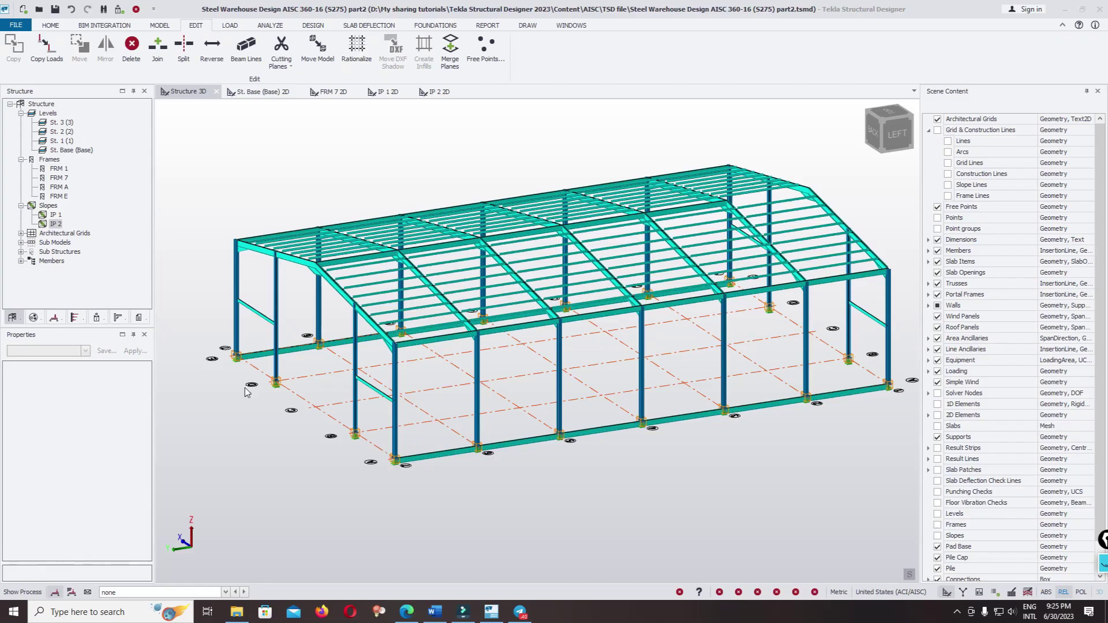
Locate the side wall on gridline A in the 3D model and open the 2D view of frame FRM A
{"action": "scroll", "coordinate": [357, 479], "scroll_direction": "up", "scroll_amount": 6}
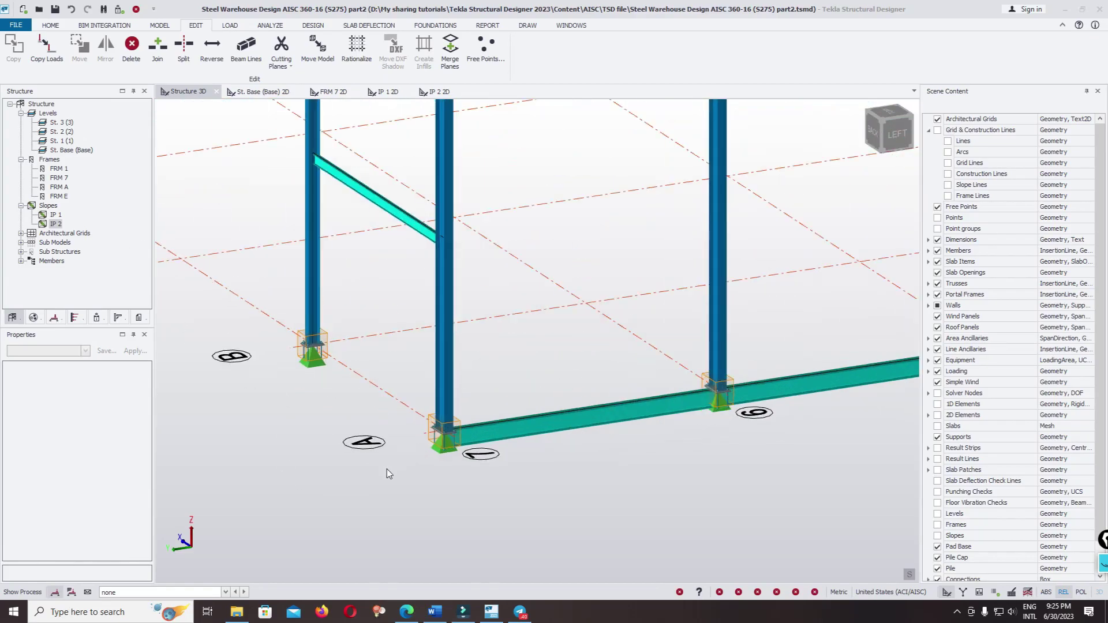
{"action": "right_click_drag", "start_coordinate": [387, 469], "coordinate": [410, 459]}
{"action": "scroll", "coordinate": [456, 361], "scroll_direction": "up", "scroll_amount": 1}
{"action": "middle_click_drag", "start_coordinate": [410, 459], "coordinate": [565, 383]}
{"action": "scroll", "coordinate": [427, 477], "scroll_direction": "down", "scroll_amount": 9}
{"action": "scroll", "coordinate": [458, 309], "scroll_direction": "up", "scroll_amount": 9}
{"action": "scroll", "coordinate": [401, 248], "scroll_direction": "down", "scroll_amount": 6}
{"action": "scroll", "coordinate": [386, 207], "scroll_direction": "down", "scroll_amount": 3}
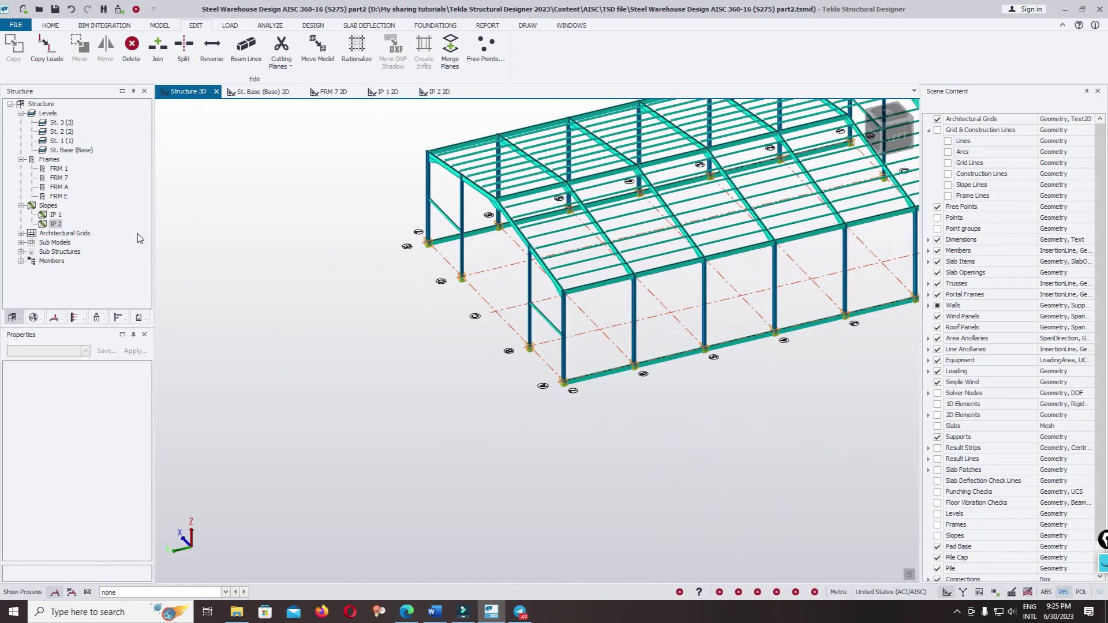
{"action": "double_click", "coordinate": [60, 187]}
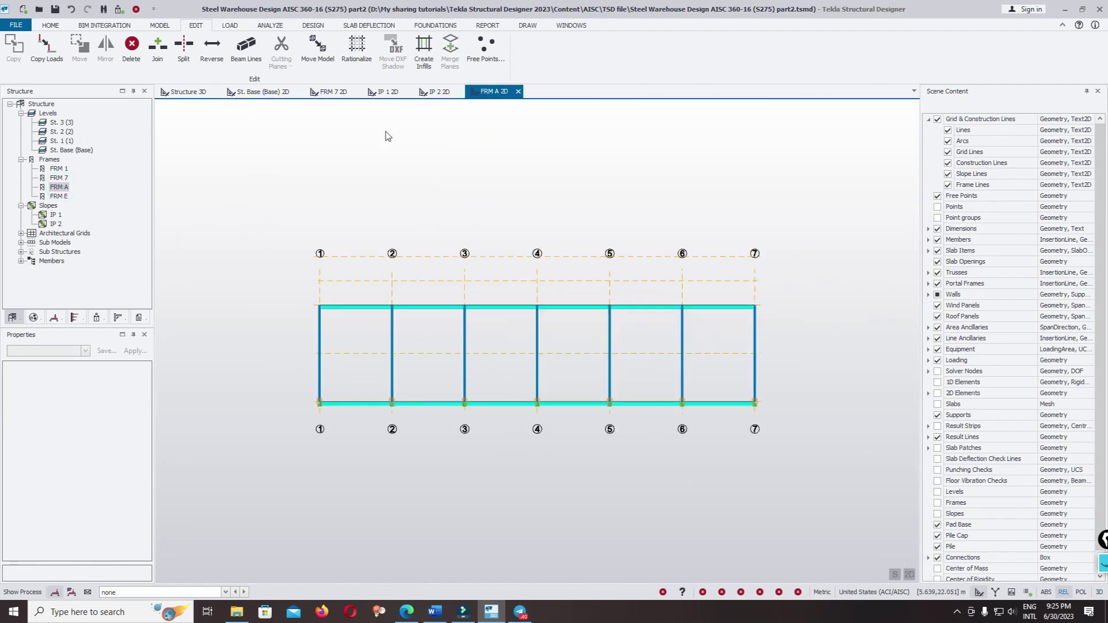
Start Create Infills, check the side wall elevation in the Word reference document, and set the number of infill beams to 7
{"action": "left_click", "coordinate": [422, 58]}
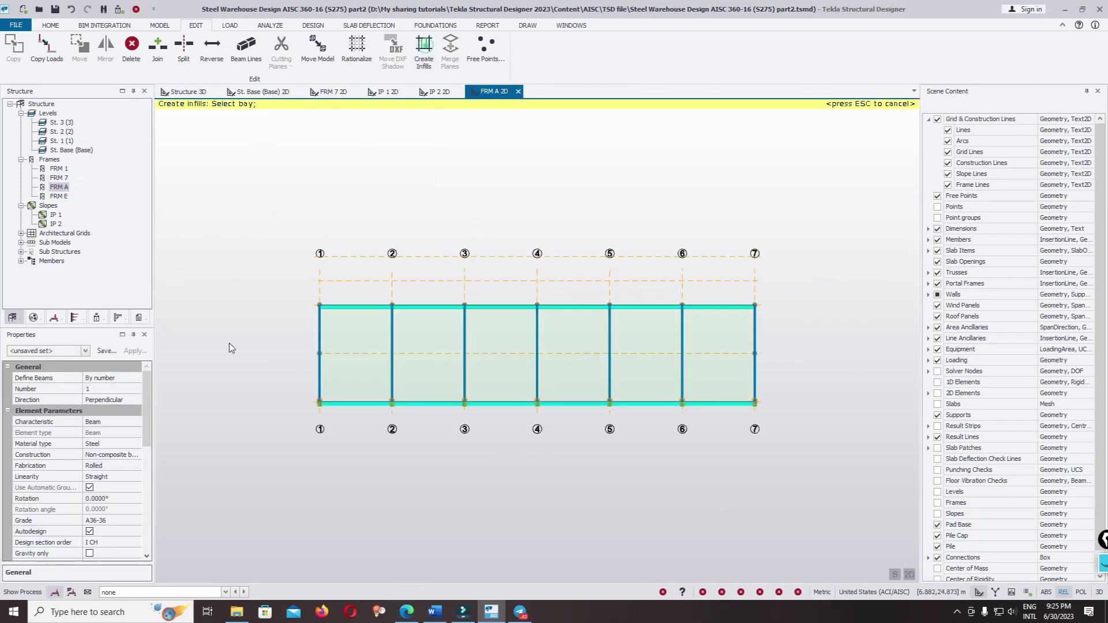
{"action": "left_click", "coordinate": [128, 389]}
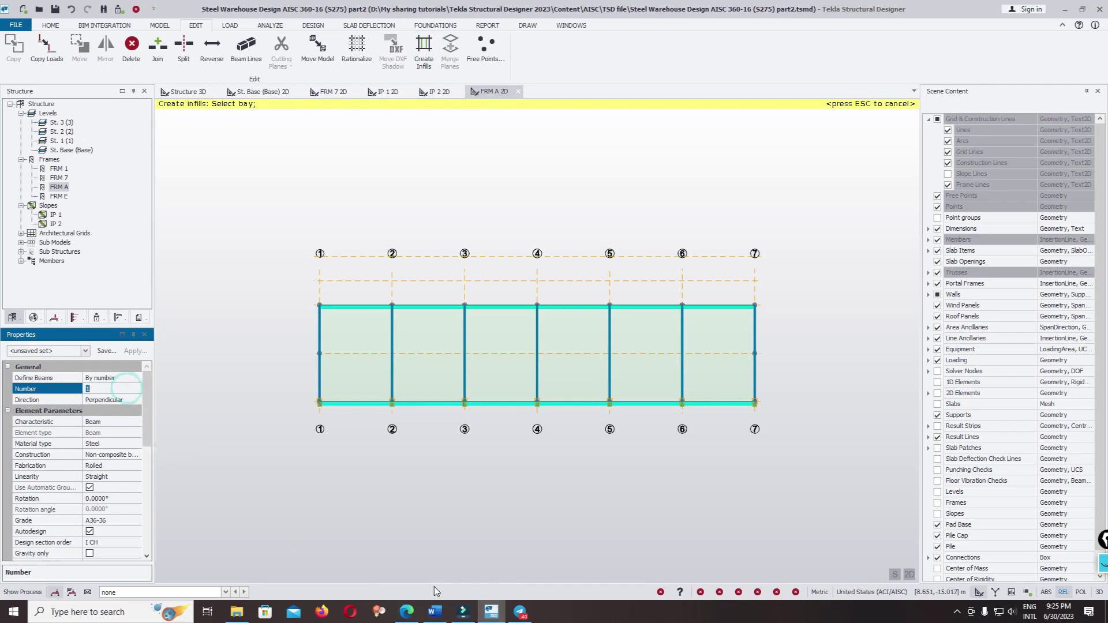
{"action": "left_click", "coordinate": [434, 613]}
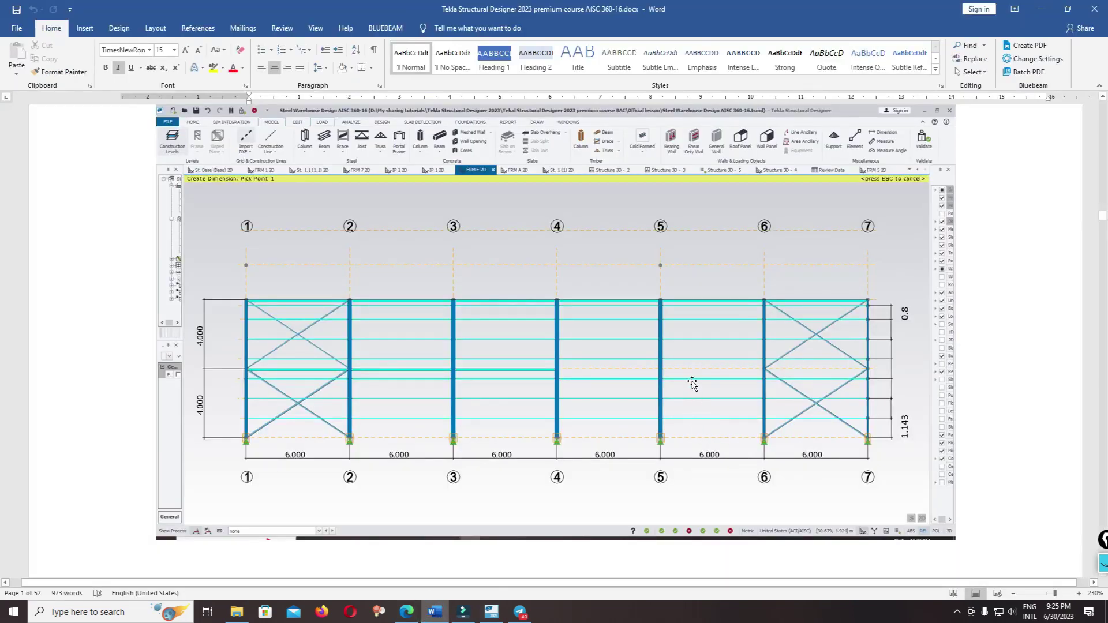
{"action": "left_click", "coordinate": [491, 612]}
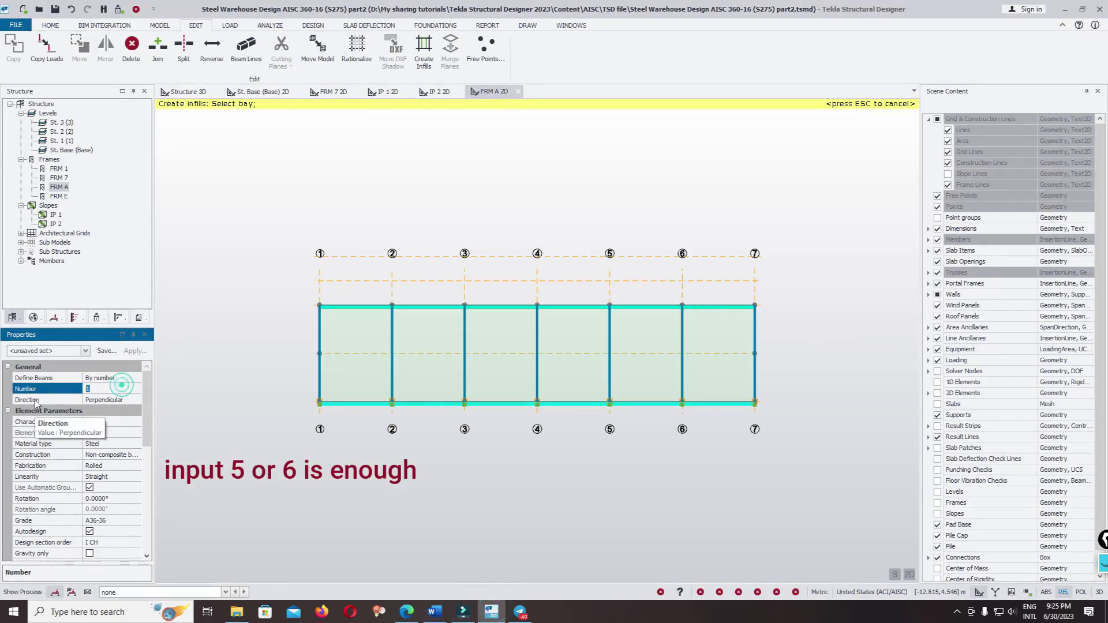
{"action": "type", "text": "7"}
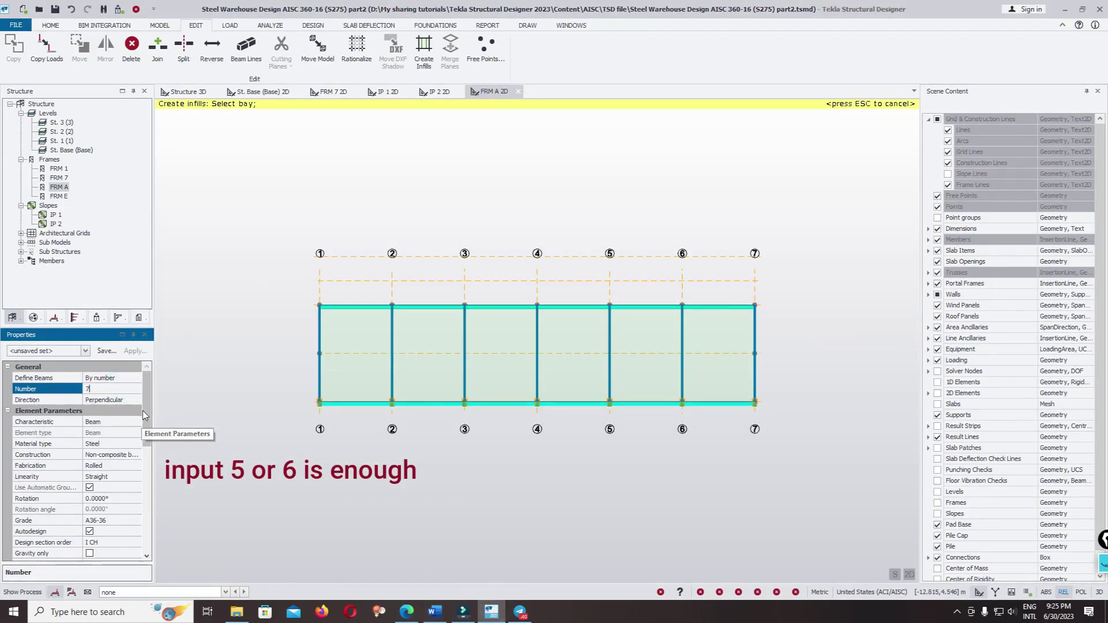
Set the infill beams' grade to S275 and their design section order to C CH
{"action": "left_click_drag", "start_coordinate": [143, 411], "coordinate": [140, 441]}
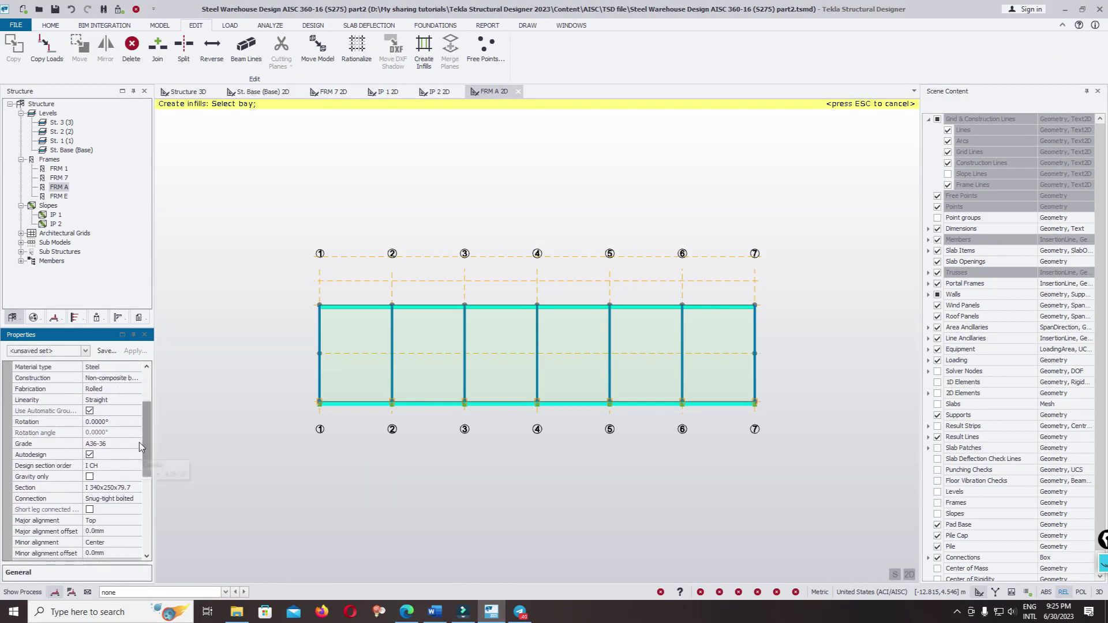
{"action": "left_click", "coordinate": [140, 443]}
{"action": "left_click", "coordinate": [137, 443]}
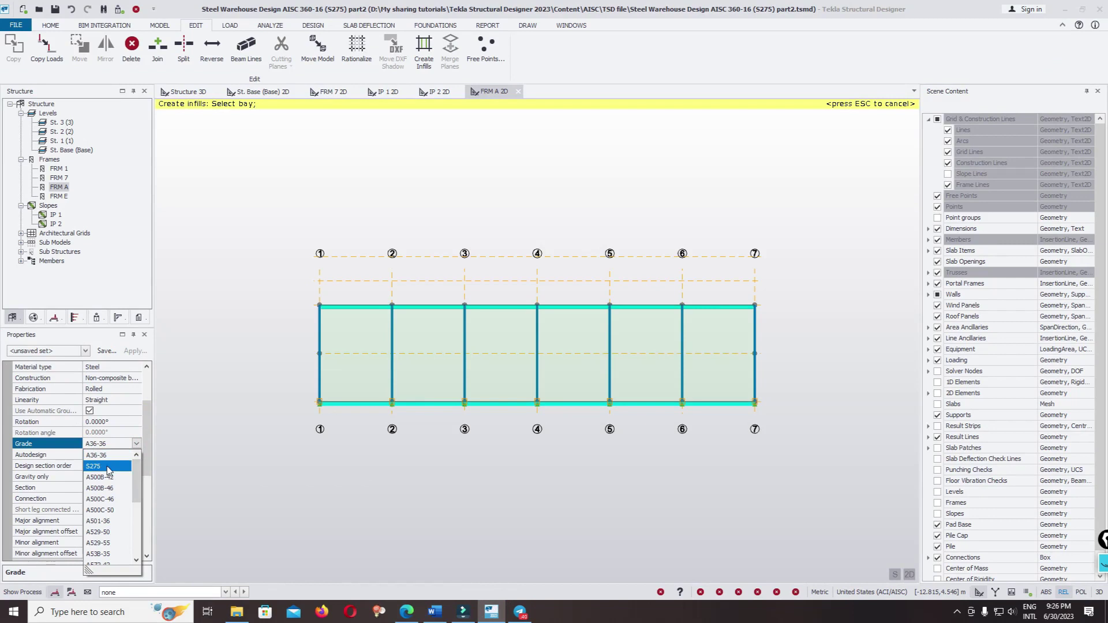
{"action": "left_click", "coordinate": [106, 466]}
{"action": "left_click", "coordinate": [133, 469]}
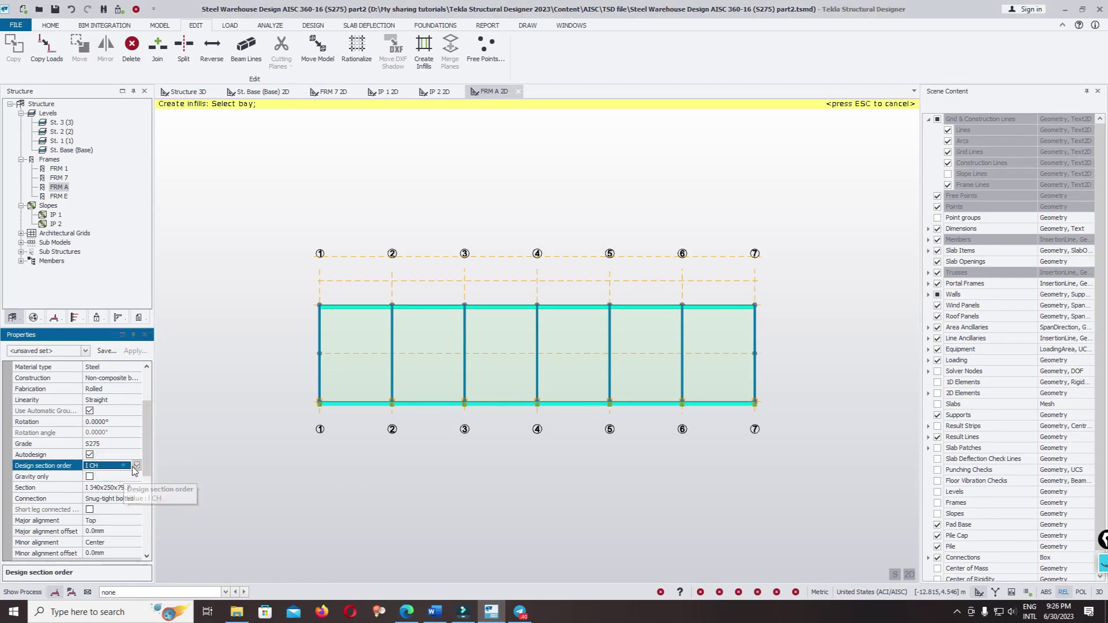
{"action": "left_click", "coordinate": [137, 467]}
{"action": "left_click", "coordinate": [121, 488]}
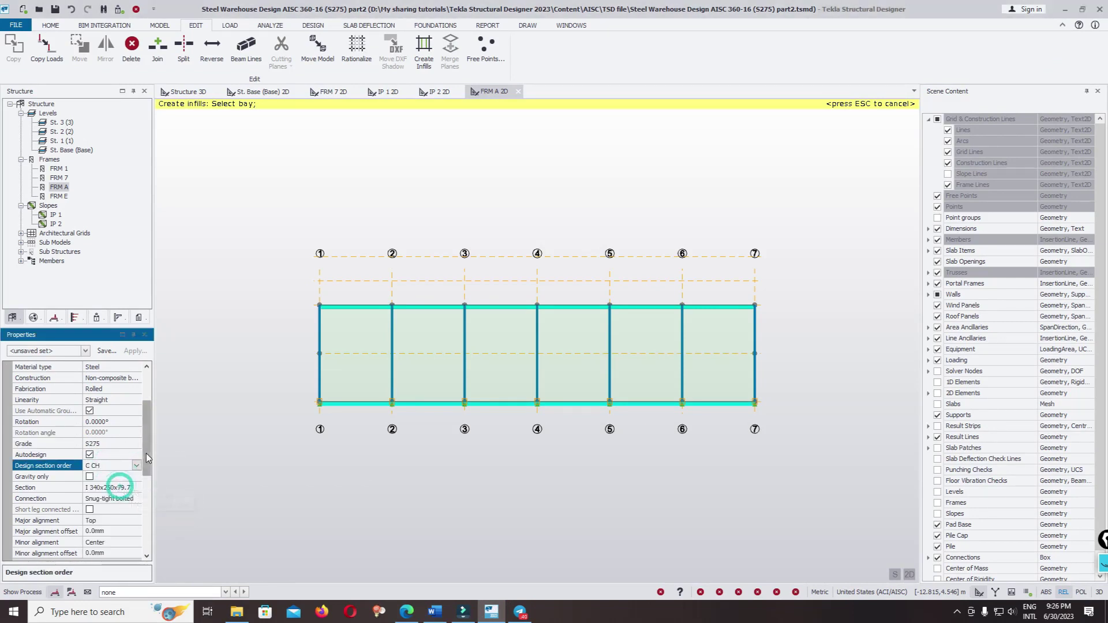
Set the infill beams' section to C 140x58x14.54 and review their remaining alignment and restraint properties
{"action": "left_click", "coordinate": [128, 489]}
{"action": "left_click", "coordinate": [138, 487]}
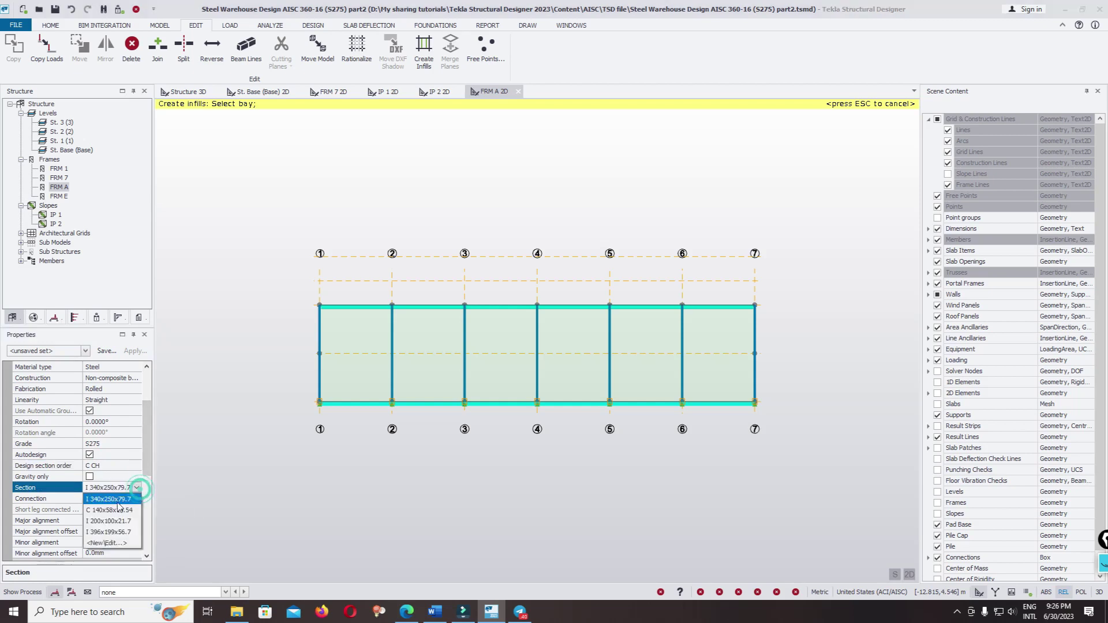
{"action": "left_click", "coordinate": [112, 512]}
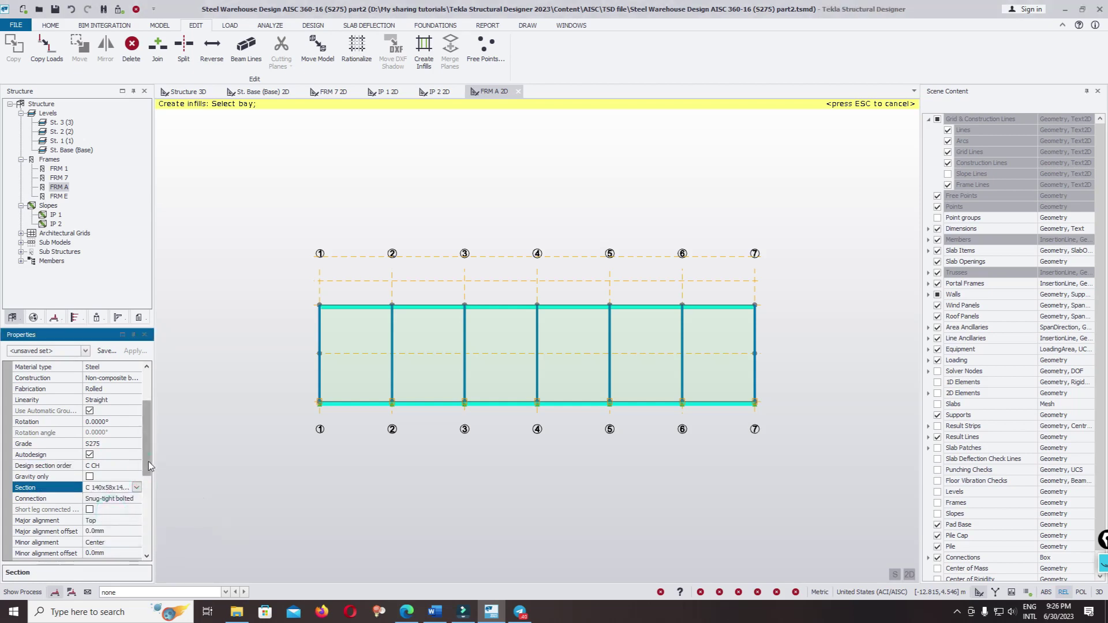
{"action": "left_click_drag", "start_coordinate": [148, 455], "coordinate": [147, 485]}
{"action": "scroll", "coordinate": [143, 493], "scroll_direction": "down", "scroll_amount": 2}
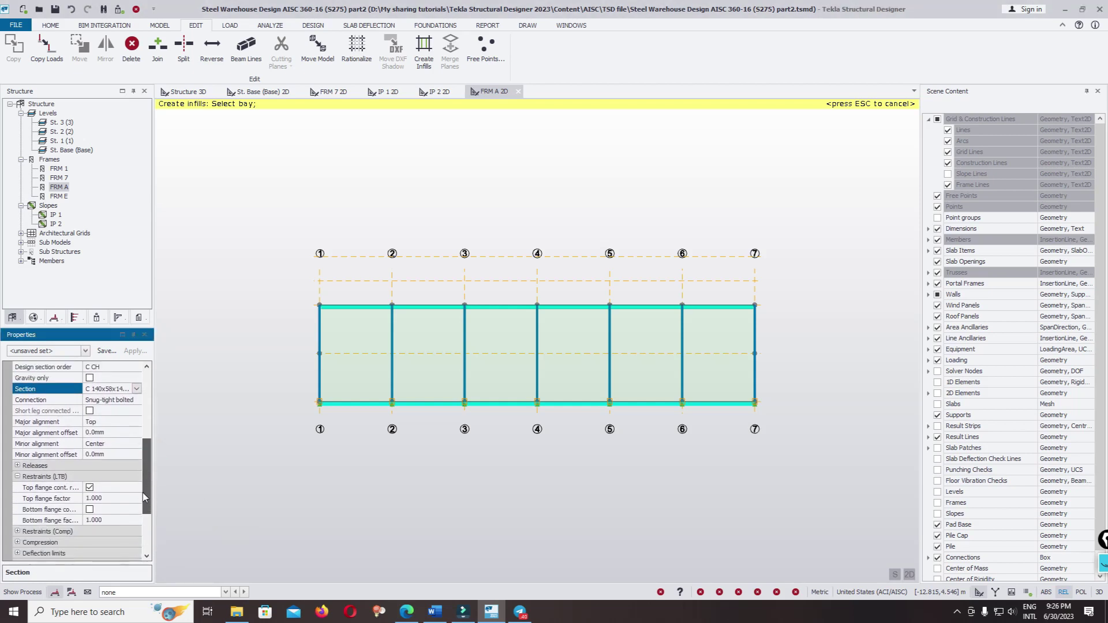
{"action": "scroll", "coordinate": [140, 493], "scroll_direction": "up", "scroll_amount": 2}
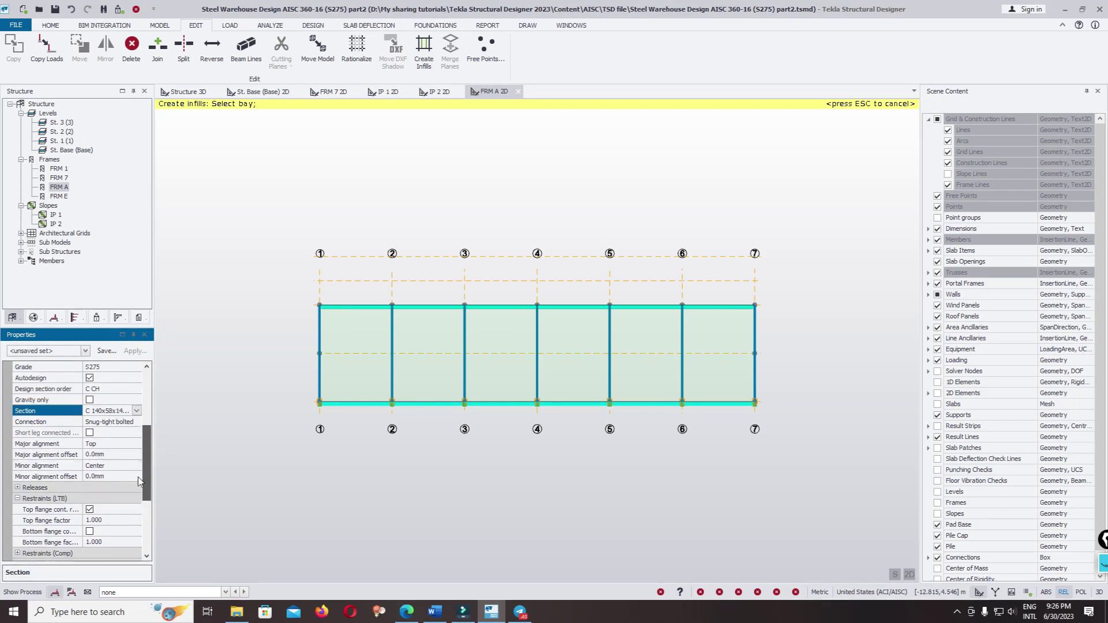
{"action": "scroll", "coordinate": [141, 483], "scroll_direction": "up", "scroll_amount": 2}
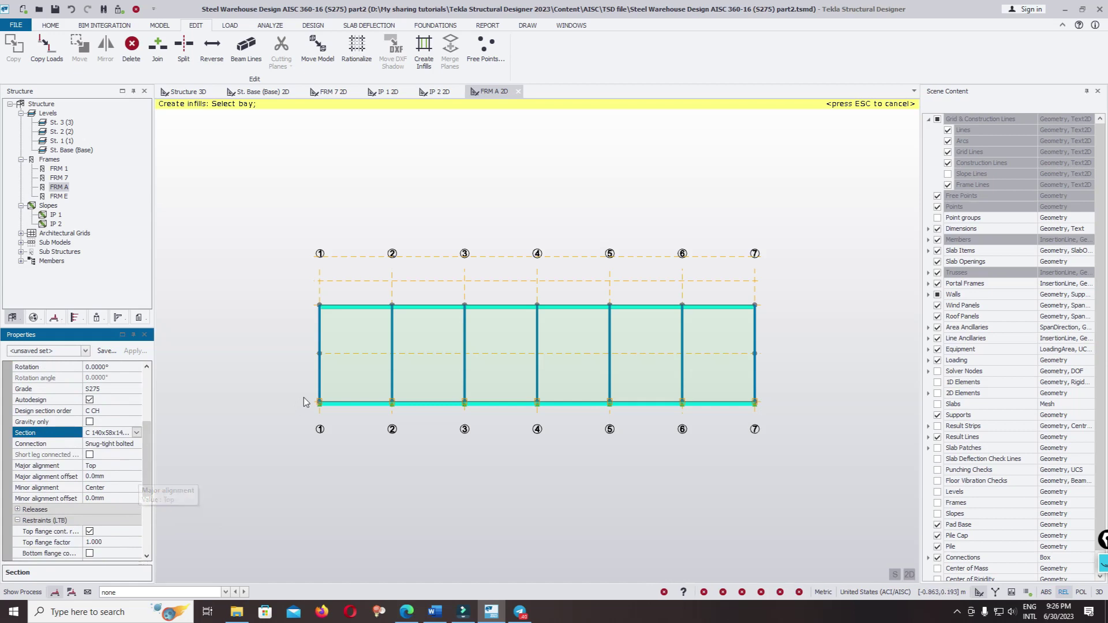
Create the infill beams in all six bays of frame FRM A, from gridline 1 to gridline 7
{"action": "scroll", "coordinate": [370, 330], "scroll_direction": "up", "scroll_amount": 2}
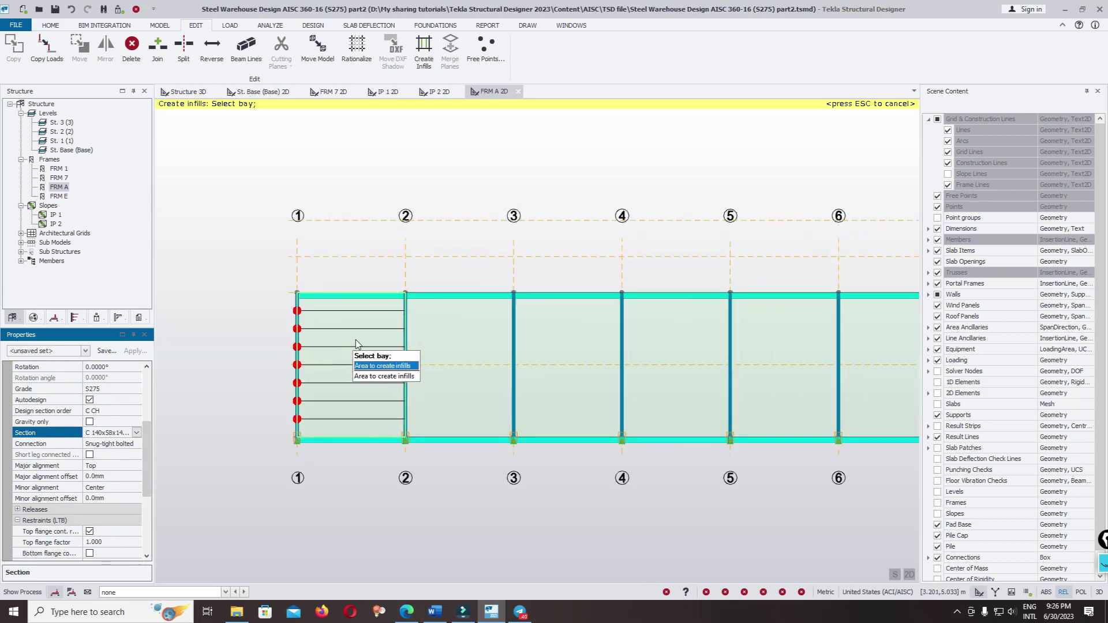
{"action": "left_click", "coordinate": [339, 353]}
{"action": "left_click", "coordinate": [459, 348]}
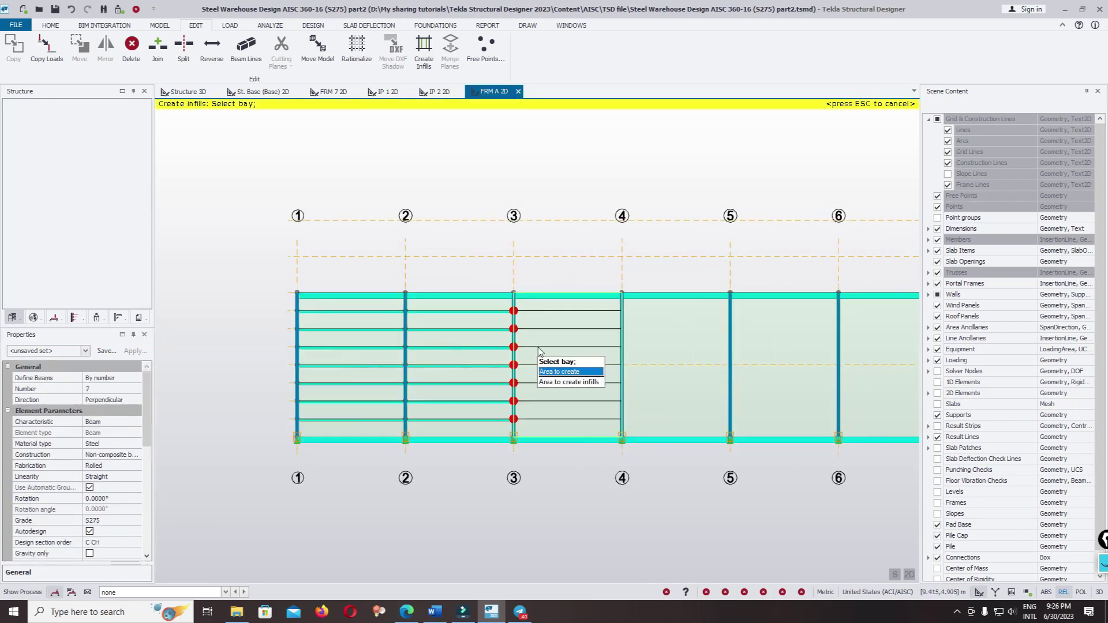
{"action": "left_click", "coordinate": [556, 343]}
{"action": "left_click", "coordinate": [698, 353]}
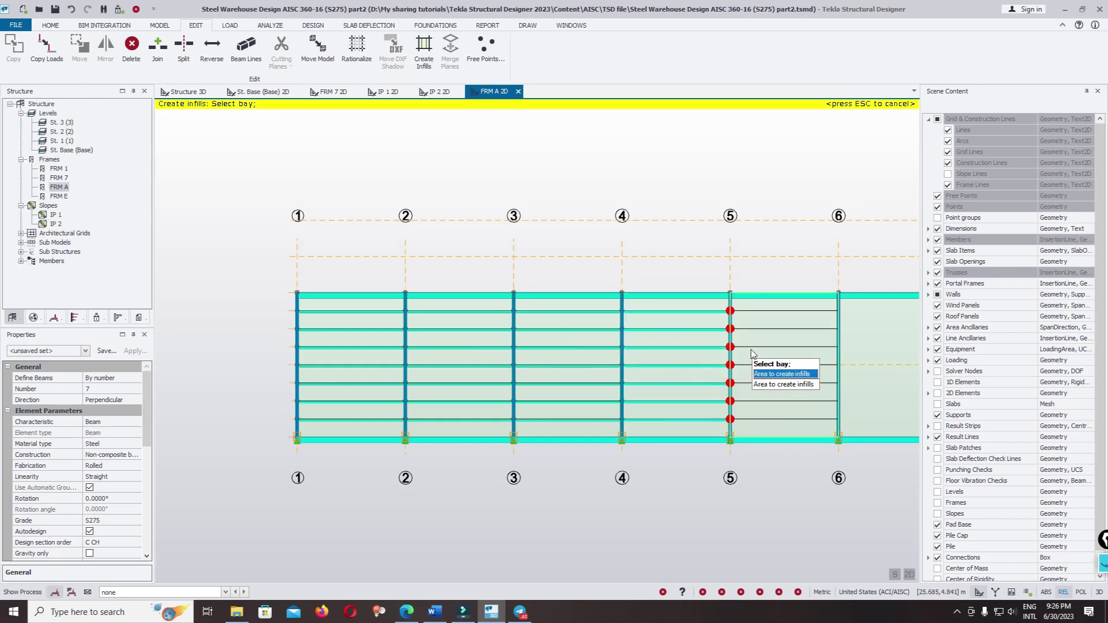
{"action": "left_click", "coordinate": [752, 350]}
{"action": "middle_click_drag", "start_coordinate": [779, 362], "coordinate": [580, 347]}
{"action": "left_click", "coordinate": [671, 324]}
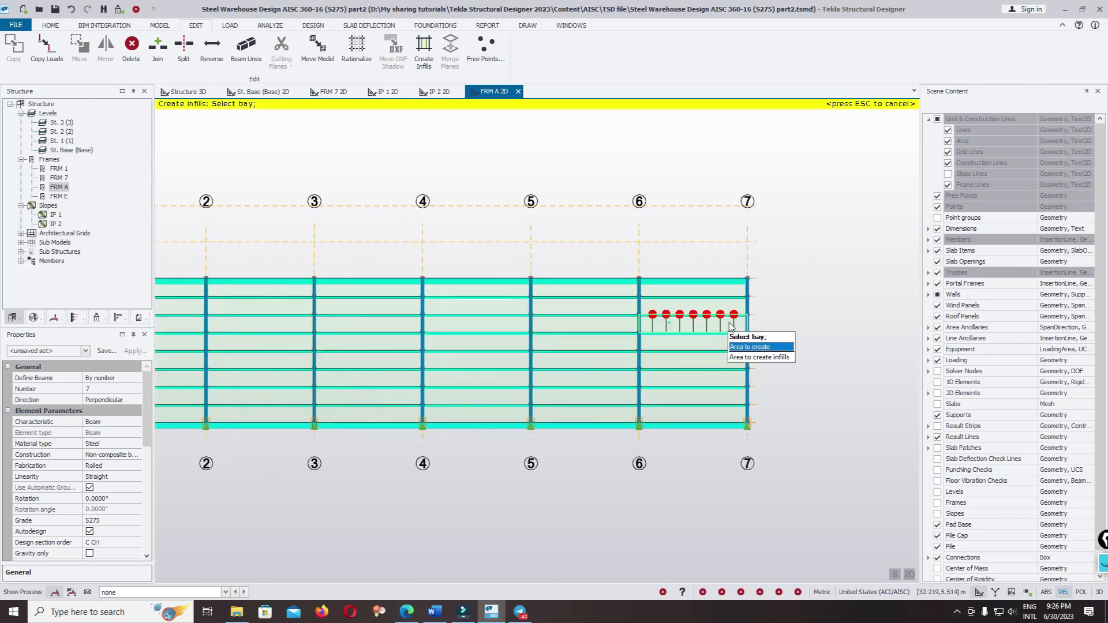
{"action": "scroll", "coordinate": [739, 322], "scroll_direction": "down", "scroll_amount": 3}
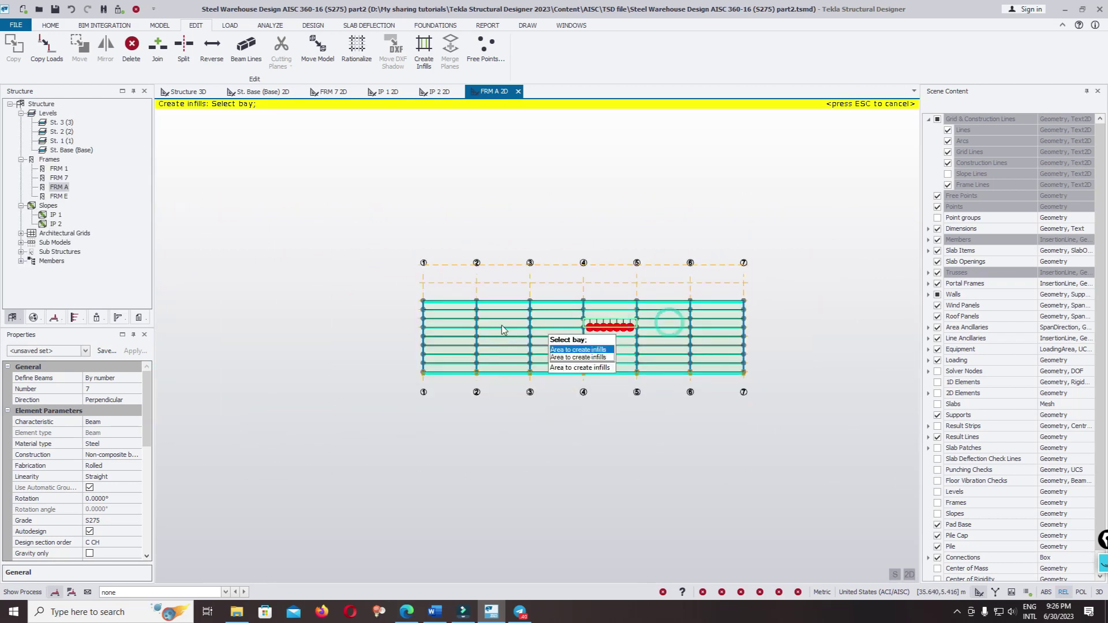
Open the 2D view of frame FRM E and start Create Infills with the number of beams set to 7
{"action": "left_click", "coordinate": [59, 196]}
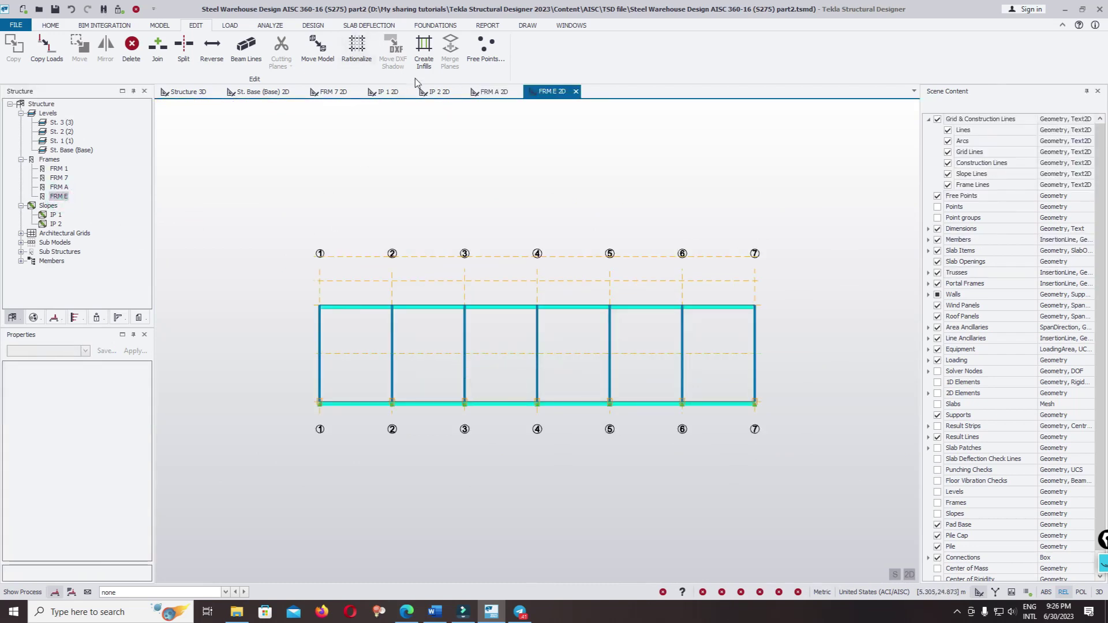
{"action": "left_click", "coordinate": [426, 46]}
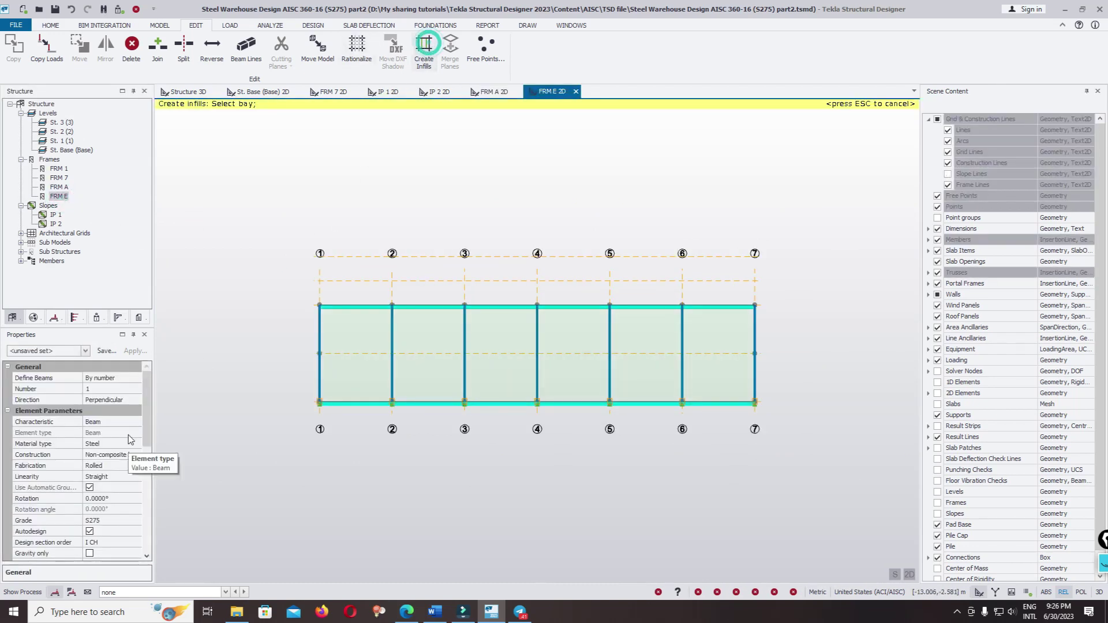
{"action": "left_click", "coordinate": [132, 397]}
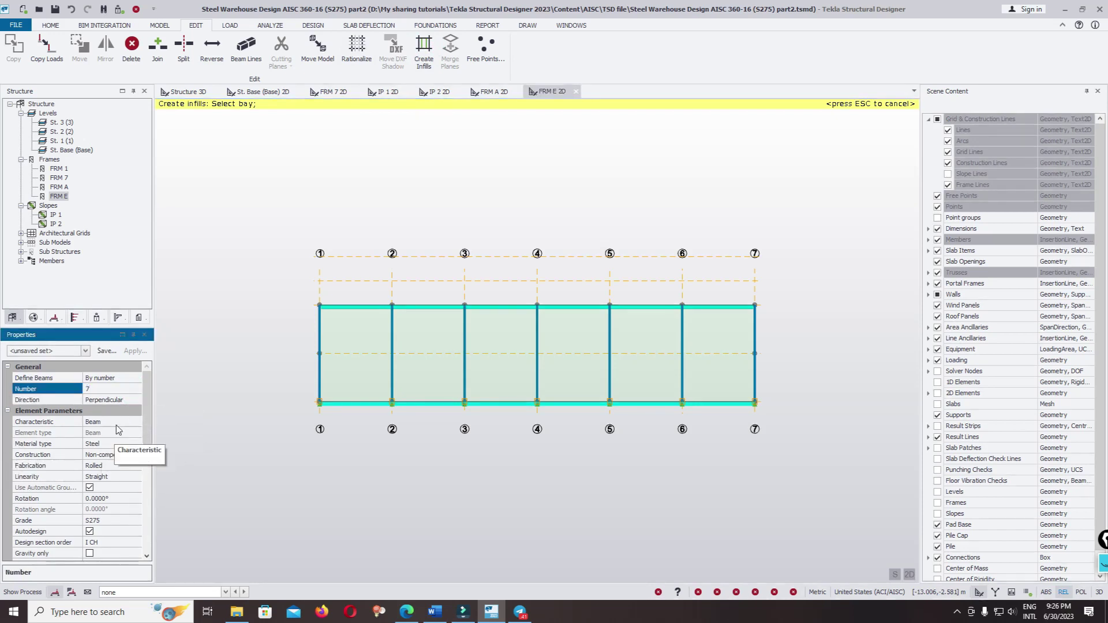
{"action": "left_click_drag", "start_coordinate": [147, 424], "coordinate": [148, 466]}
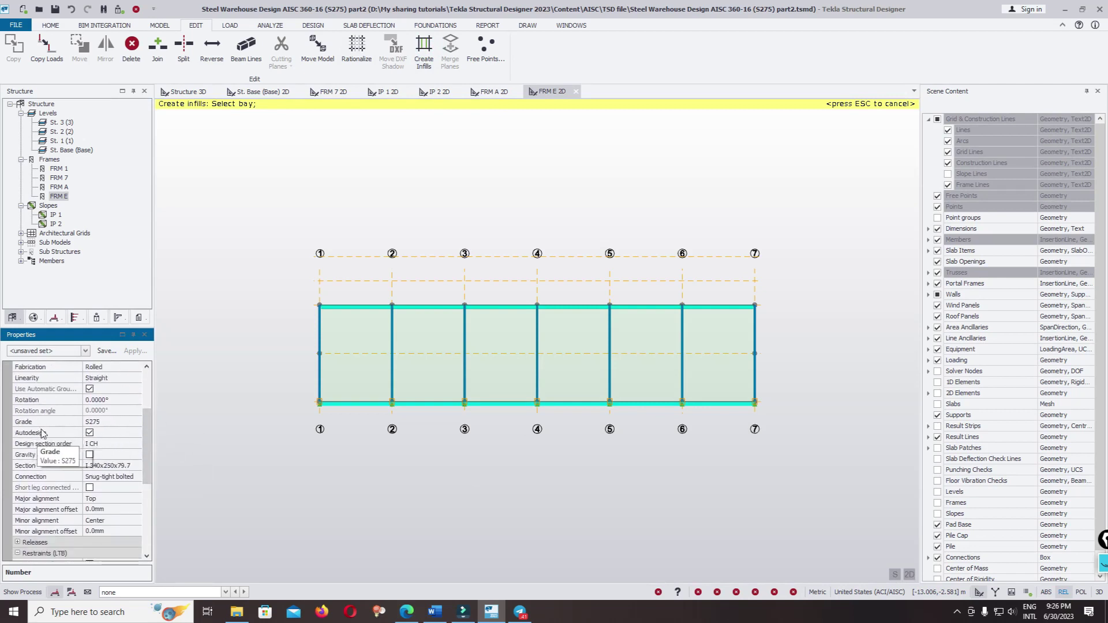
Set the frame E infill beams' design section order to C CH and their section to C 140x58x14.54
{"action": "left_click", "coordinate": [118, 447]}
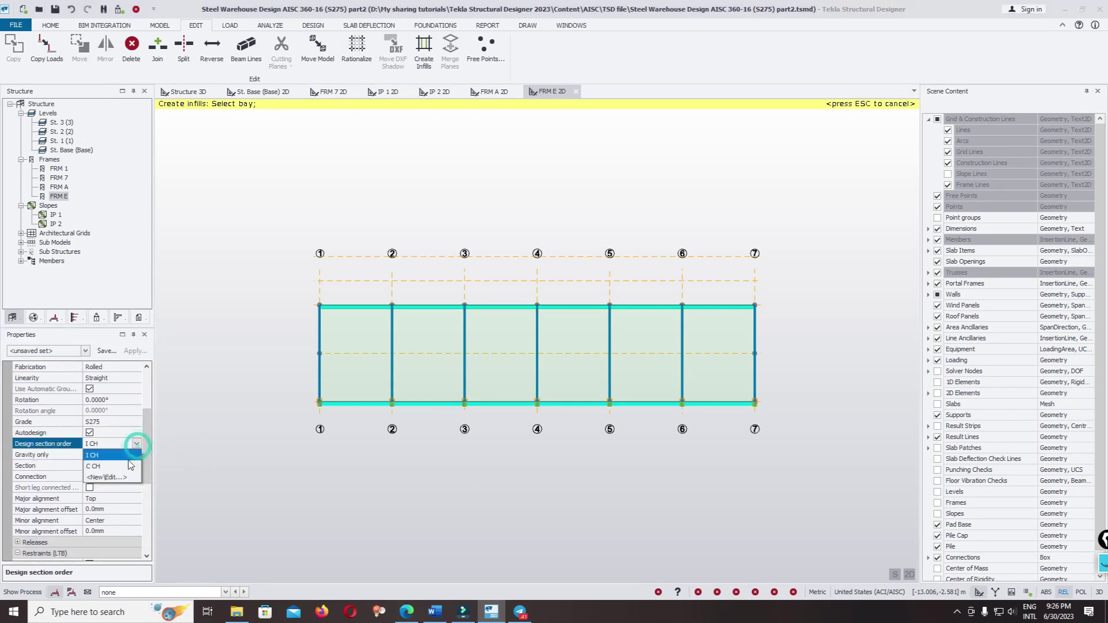
{"action": "left_click", "coordinate": [117, 467]}
{"action": "left_click", "coordinate": [136, 466]}
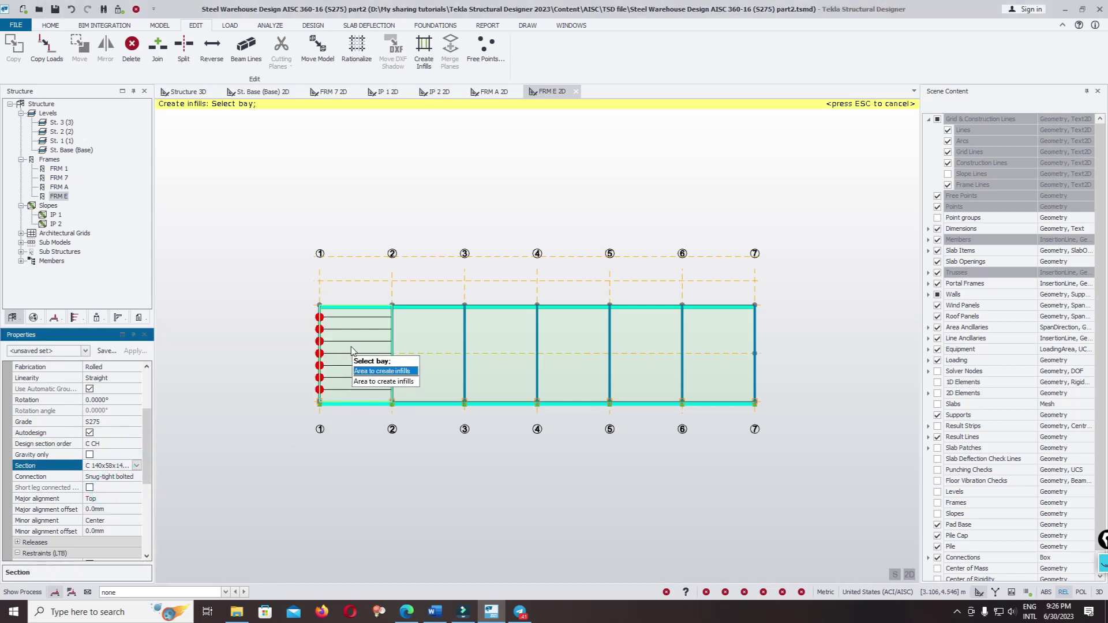
Create the infill beams in all six bays of frame FRM E between gridlines 1 and 7
{"action": "left_click", "coordinate": [420, 342]}
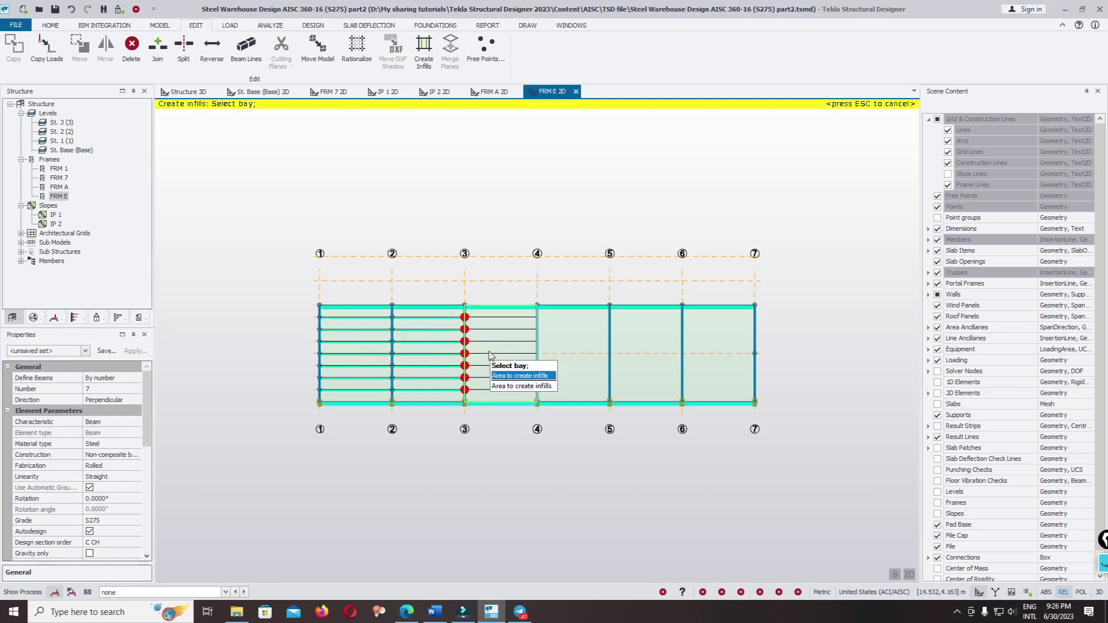
{"action": "left_click", "coordinate": [493, 355]}
{"action": "left_click", "coordinate": [590, 350]}
{"action": "left_click", "coordinate": [639, 357]}
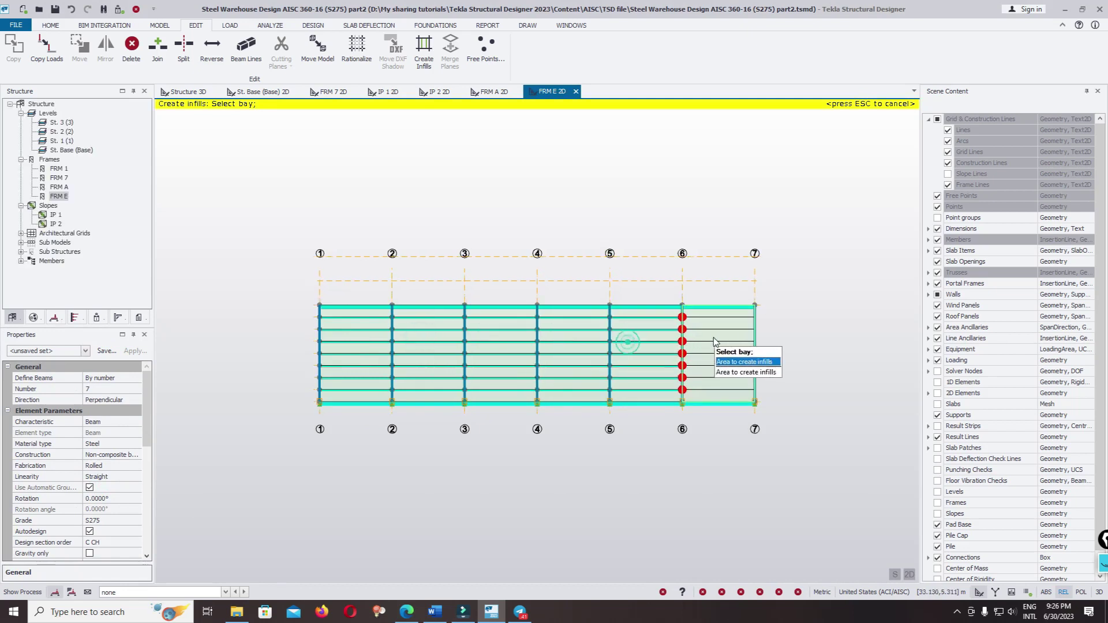
{"action": "left_click", "coordinate": [713, 337]}
{"action": "key", "text": "Escape"}
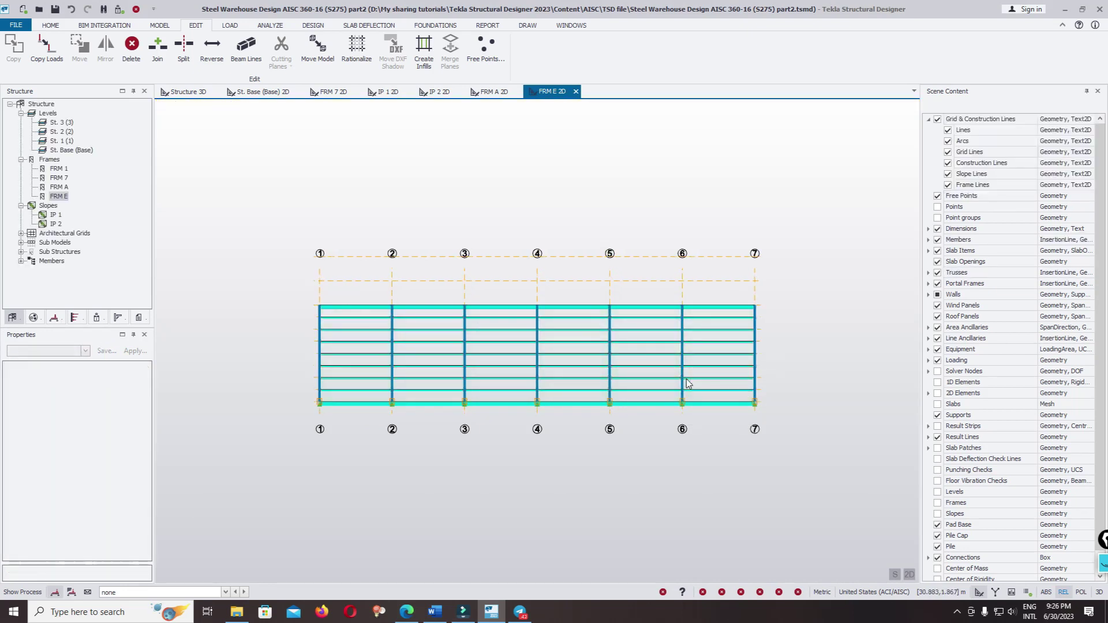
Examine the new infill beams on both side walls in the Structure 3D view
{"action": "left_click", "coordinate": [185, 91]}
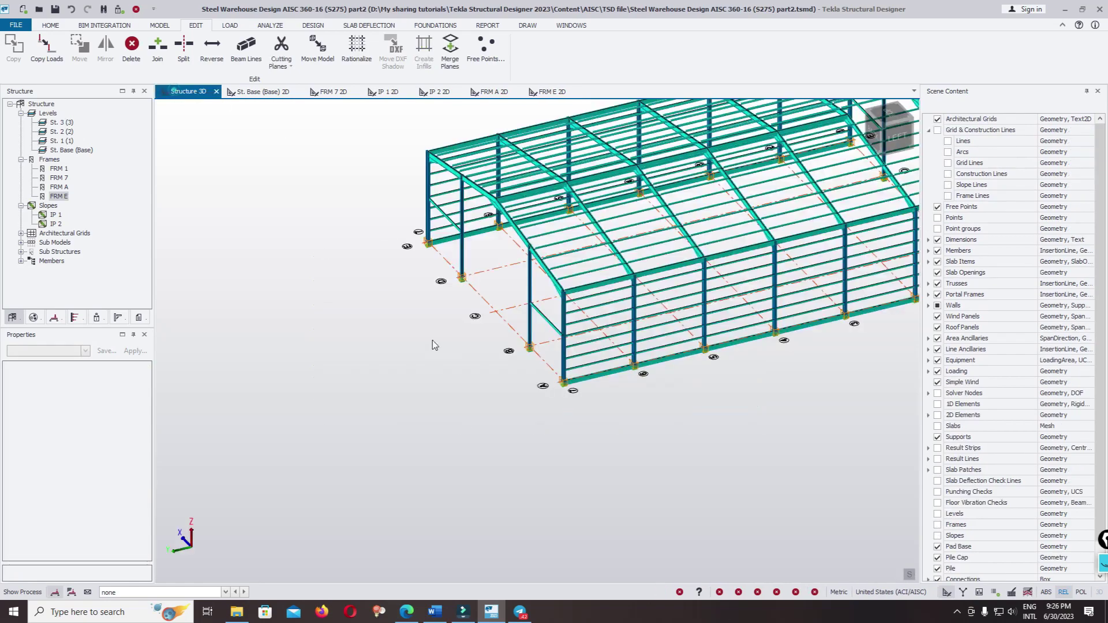
{"action": "right_click_drag", "start_coordinate": [366, 291], "coordinate": [565, 231]}
{"action": "scroll", "coordinate": [565, 227], "scroll_direction": "up", "scroll_amount": 5}
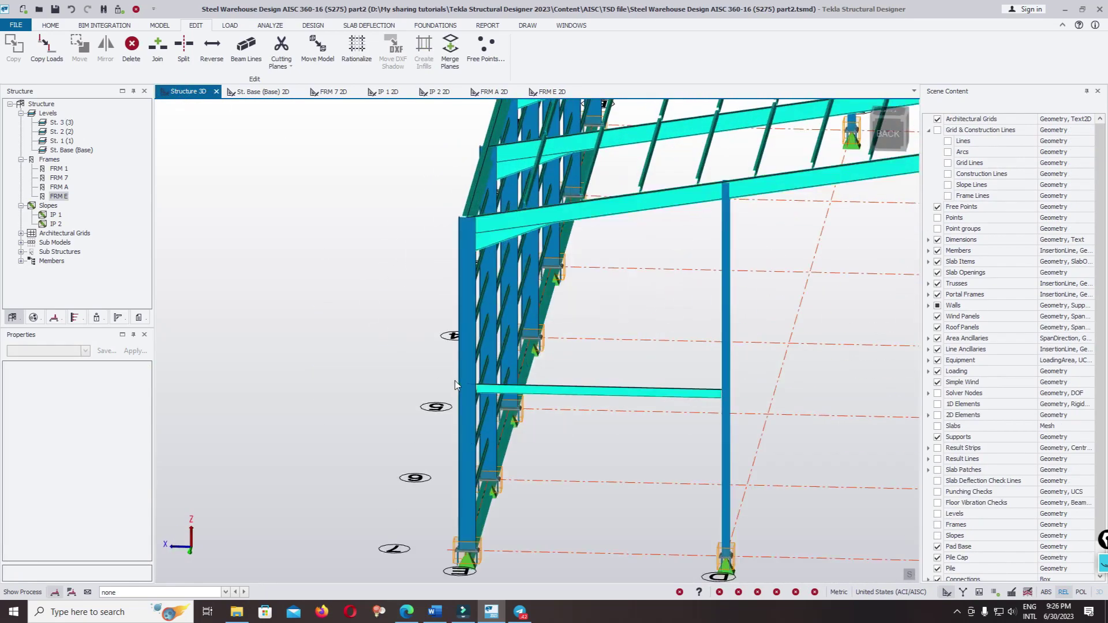
{"action": "right_click_drag", "start_coordinate": [455, 380], "coordinate": [278, 242]}
{"action": "scroll", "coordinate": [346, 303], "scroll_direction": "down", "scroll_amount": 5}
{"action": "right_click_drag", "start_coordinate": [352, 303], "coordinate": [723, 248]}
{"action": "scroll", "coordinate": [725, 252], "scroll_direction": "up", "scroll_amount": 5}
{"action": "scroll", "coordinate": [688, 305], "scroll_direction": "down", "scroll_amount": 5}
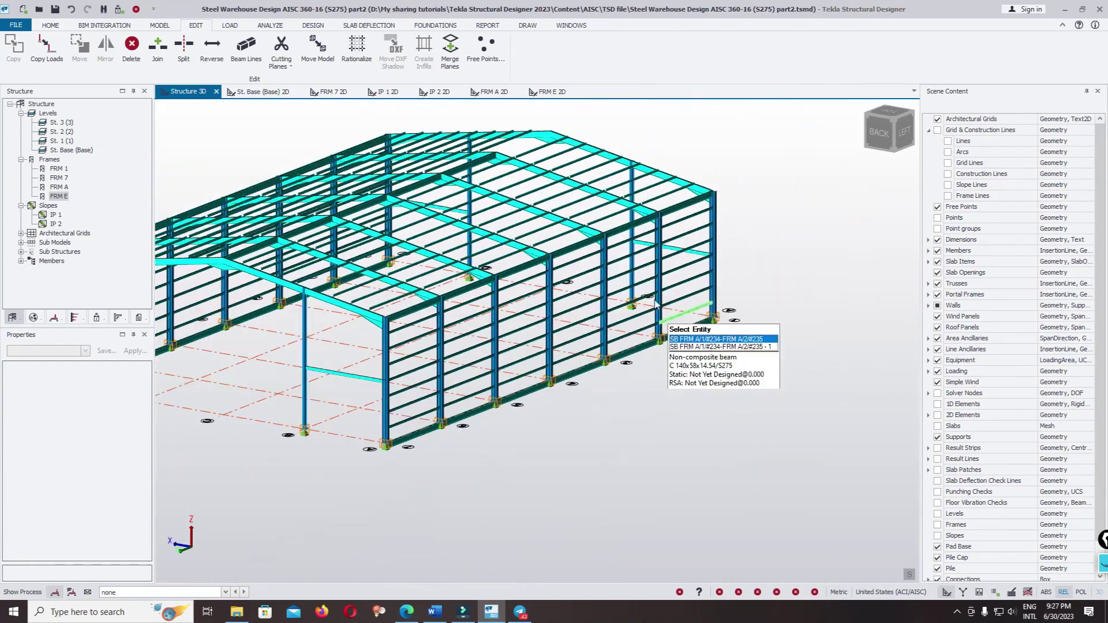
Inspect the orientation of the channel infill beams up close where they meet the gridline A columns
{"action": "scroll", "coordinate": [658, 303], "scroll_direction": "up", "scroll_amount": 5}
{"action": "scroll", "coordinate": [570, 243], "scroll_direction": "up", "scroll_amount": 5}
{"action": "scroll", "coordinate": [563, 270], "scroll_direction": "down", "scroll_amount": 5}
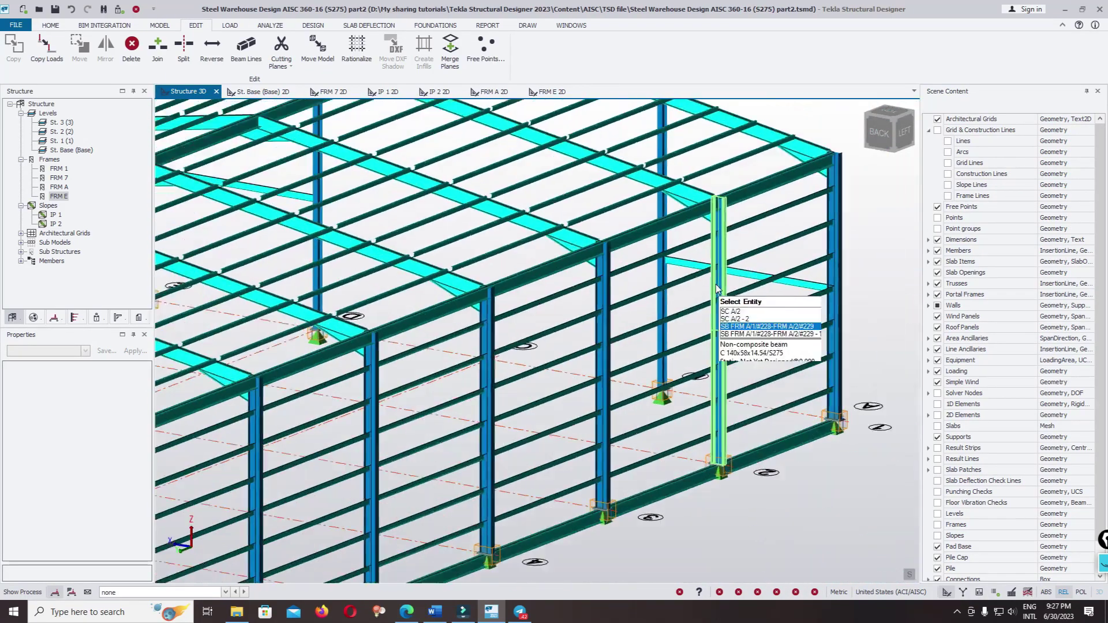
{"action": "scroll", "coordinate": [696, 260], "scroll_direction": "up", "scroll_amount": 5}
{"action": "scroll", "coordinate": [628, 197], "scroll_direction": "down", "scroll_amount": 5}
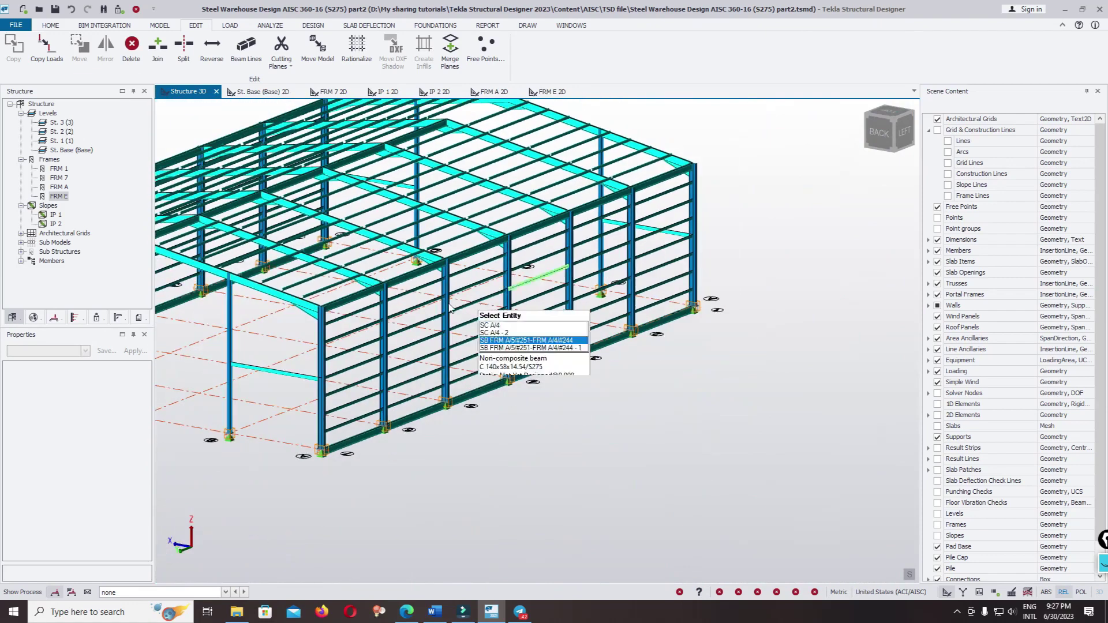
{"action": "scroll", "coordinate": [378, 309], "scroll_direction": "up", "scroll_amount": 5}
{"action": "scroll", "coordinate": [378, 310], "scroll_direction": "up", "scroll_amount": 3}
{"action": "scroll", "coordinate": [426, 340], "scroll_direction": "up", "scroll_amount": 3}
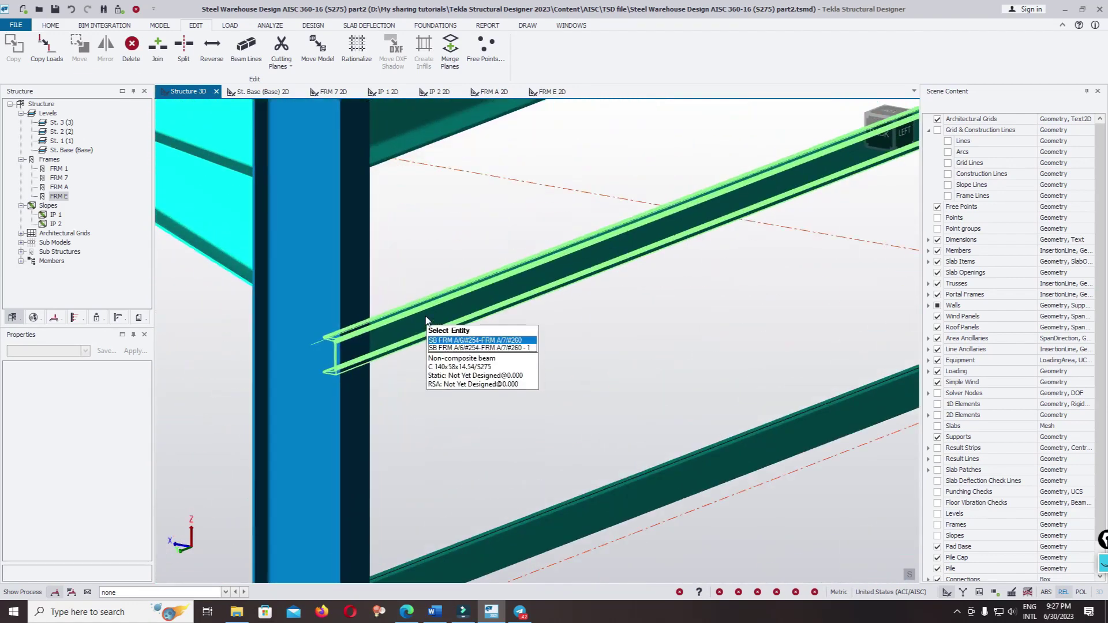
{"action": "scroll", "coordinate": [416, 323], "scroll_direction": "down", "scroll_amount": 5}
{"action": "scroll", "coordinate": [400, 307], "scroll_direction": "up", "scroll_amount": 6}
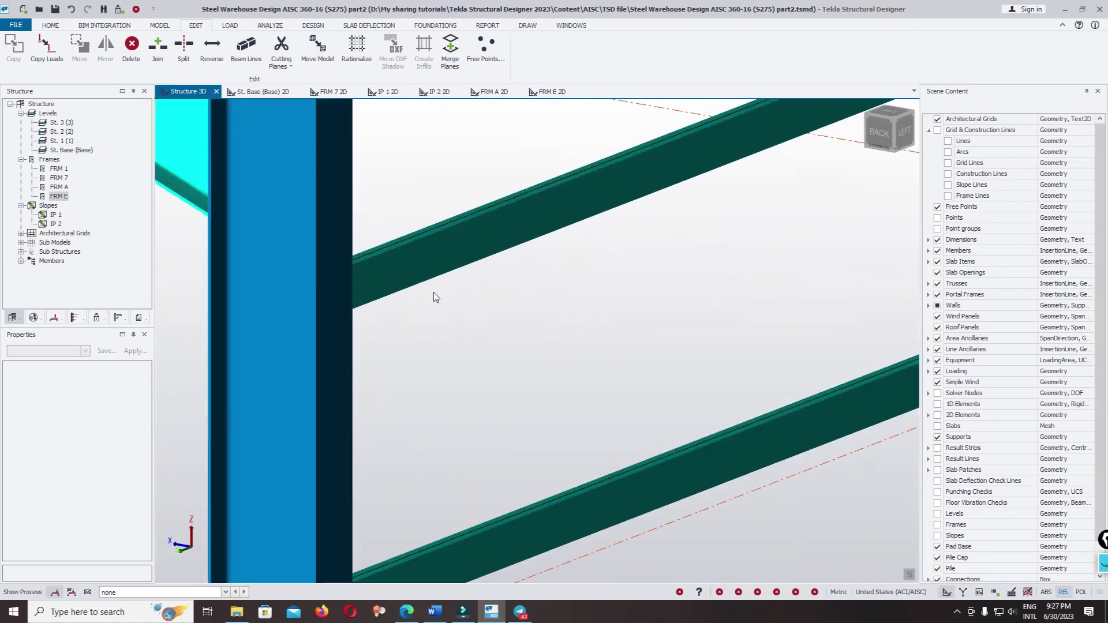
{"action": "left_click", "coordinate": [426, 258]}
{"action": "scroll", "coordinate": [377, 310], "scroll_direction": "down", "scroll_amount": 5}
{"action": "key", "text": "Escape"}
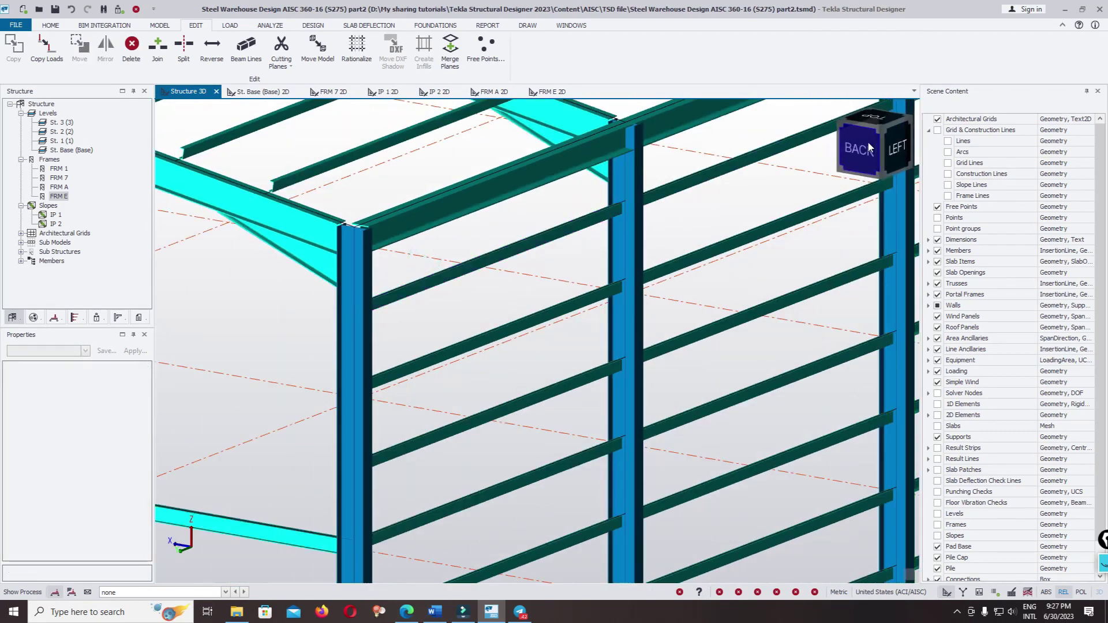
View the structure from the back and select all infill beams in the gridline A side wall with a window
{"action": "left_click", "coordinate": [880, 132]}
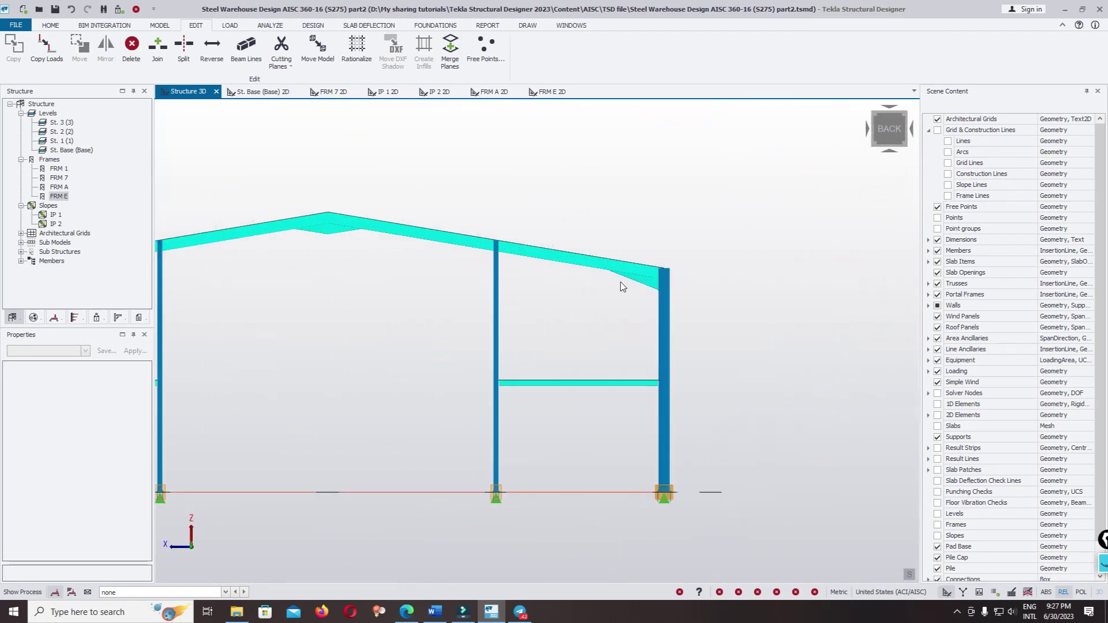
{"action": "left_click_drag", "start_coordinate": [605, 275], "coordinate": [737, 482]}
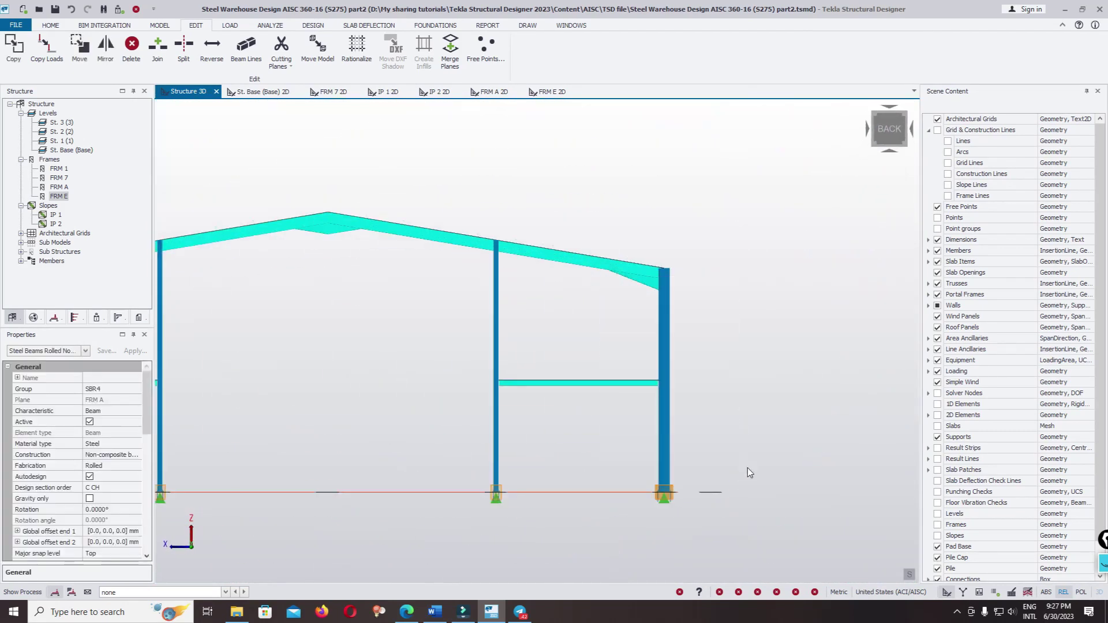
{"action": "right_click_drag", "start_coordinate": [747, 468], "coordinate": [741, 440]}
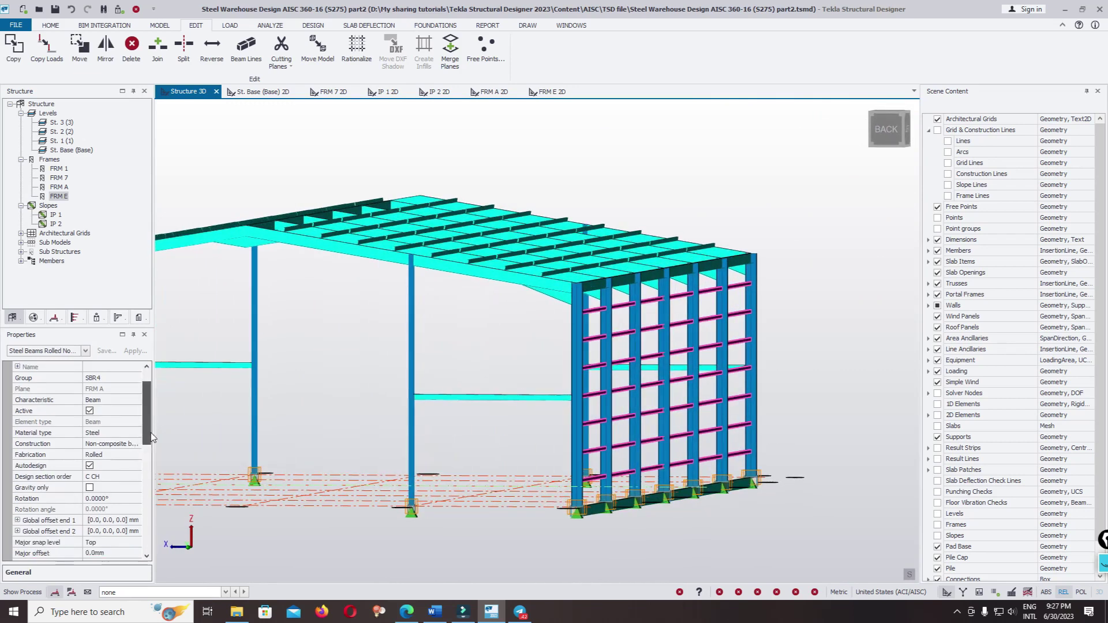
Set the rotation of the selected gridline A infill beams to 90°
{"action": "left_click_drag", "start_coordinate": [149, 418], "coordinate": [149, 458]}
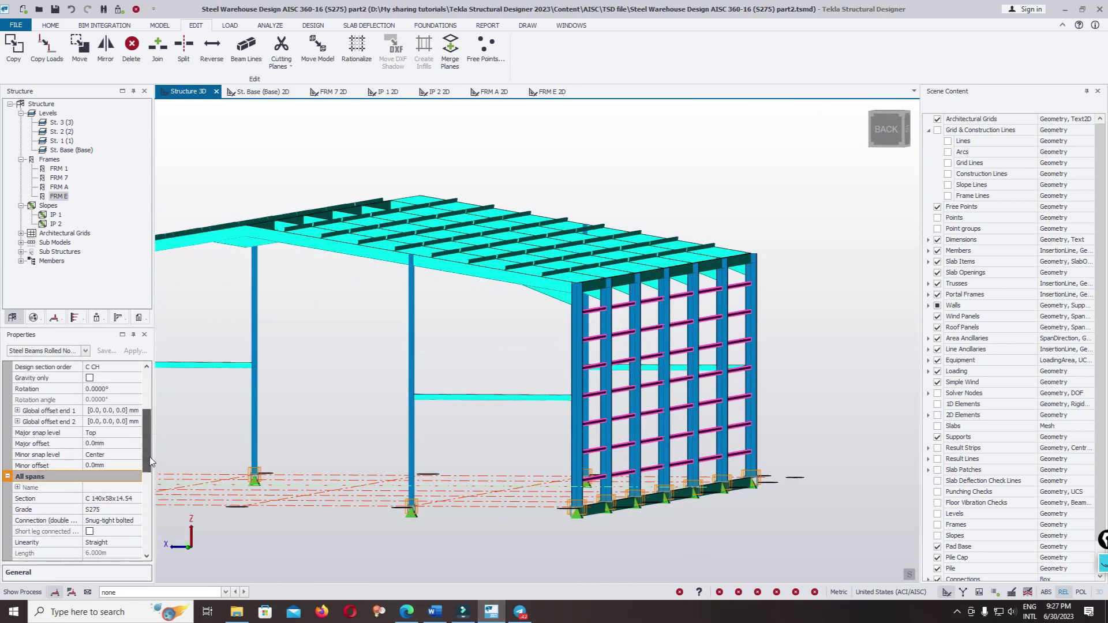
{"action": "left_click", "coordinate": [132, 389]}
{"action": "left_click", "coordinate": [135, 388]}
{"action": "left_click", "coordinate": [102, 415]}
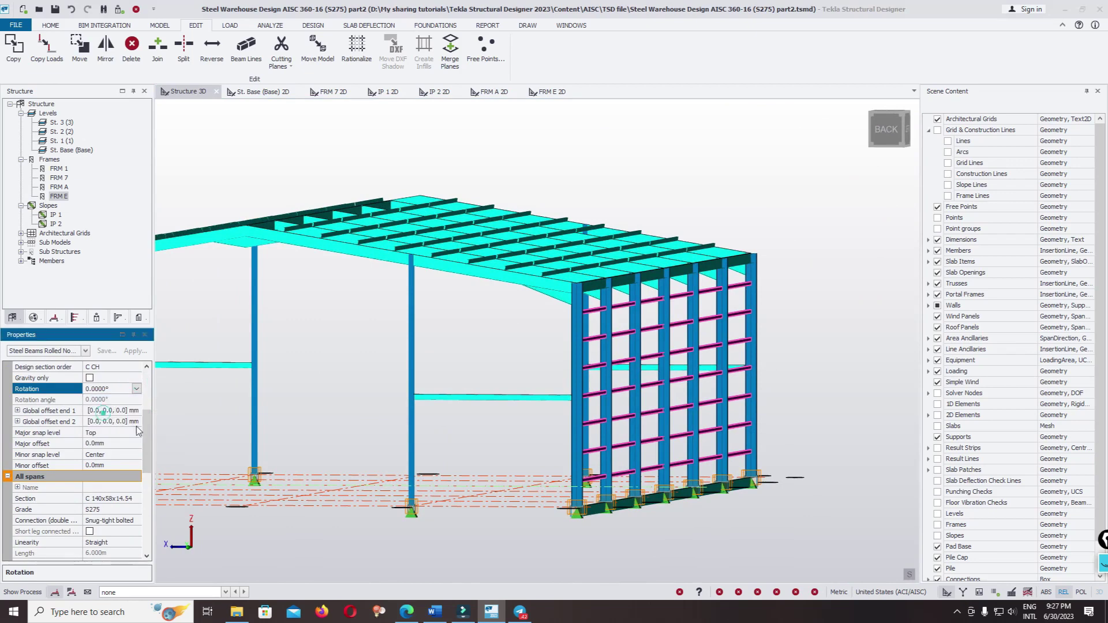
{"action": "scroll", "coordinate": [638, 377], "scroll_direction": "up", "scroll_amount": 5}
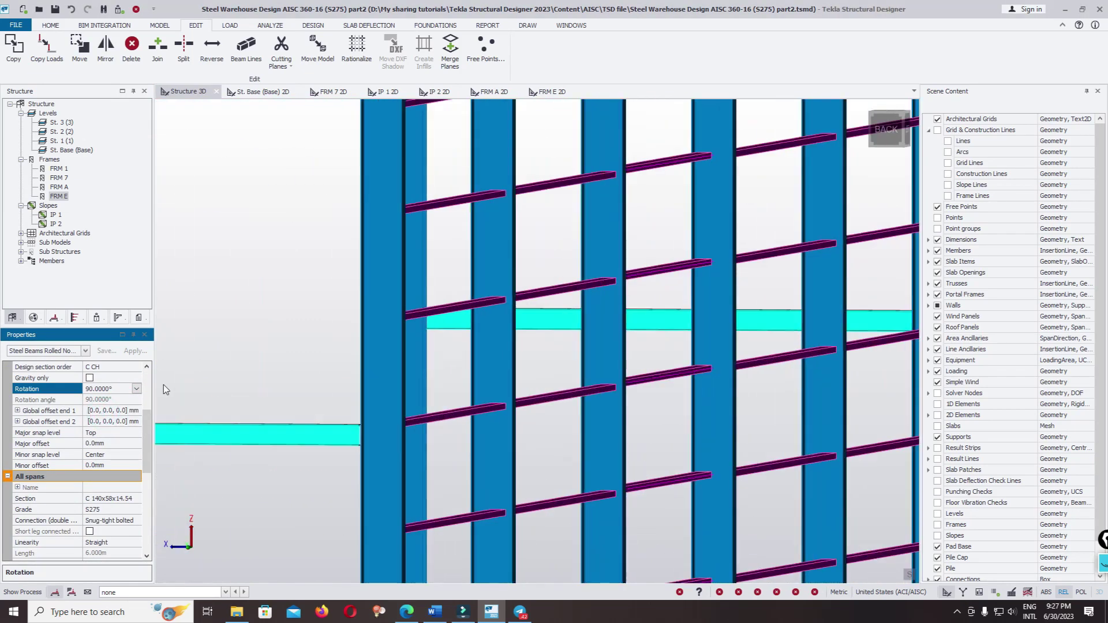
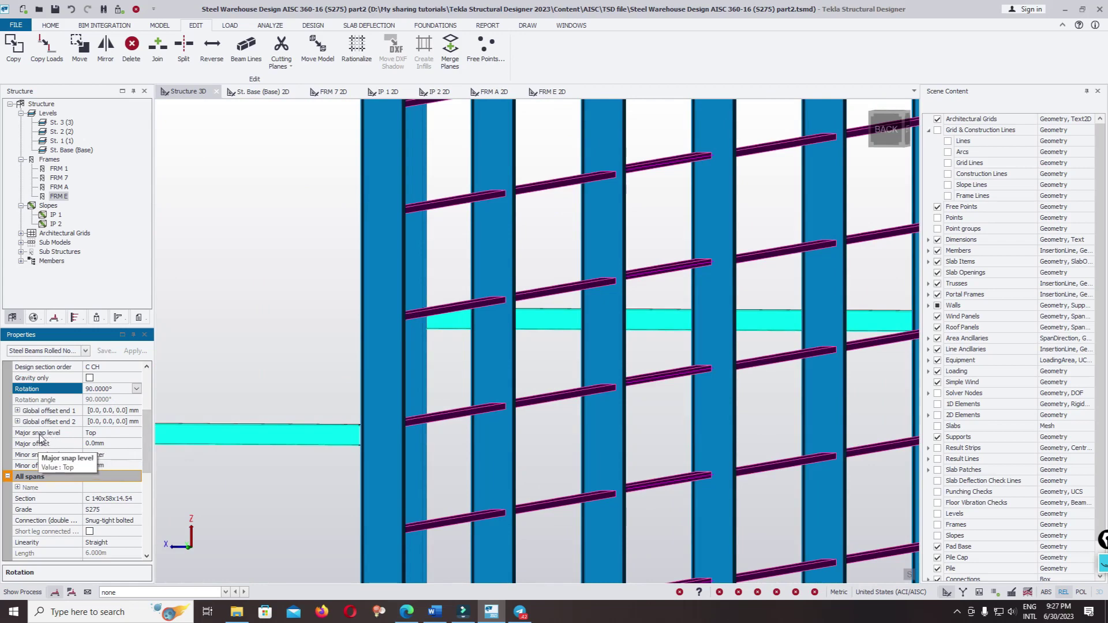
Set the major snap level of the selected gridline A infill beams to Bottom
{"action": "right_click_drag", "start_coordinate": [680, 294], "coordinate": [695, 317]}
{"action": "left_click", "coordinate": [123, 433]}
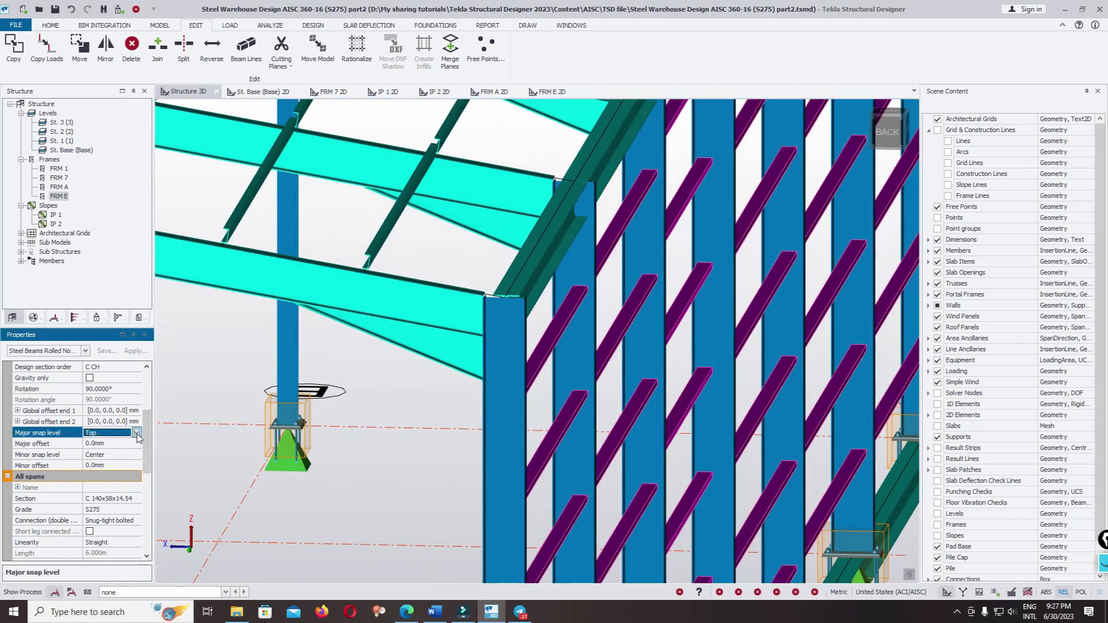
{"action": "left_click", "coordinate": [136, 433]}
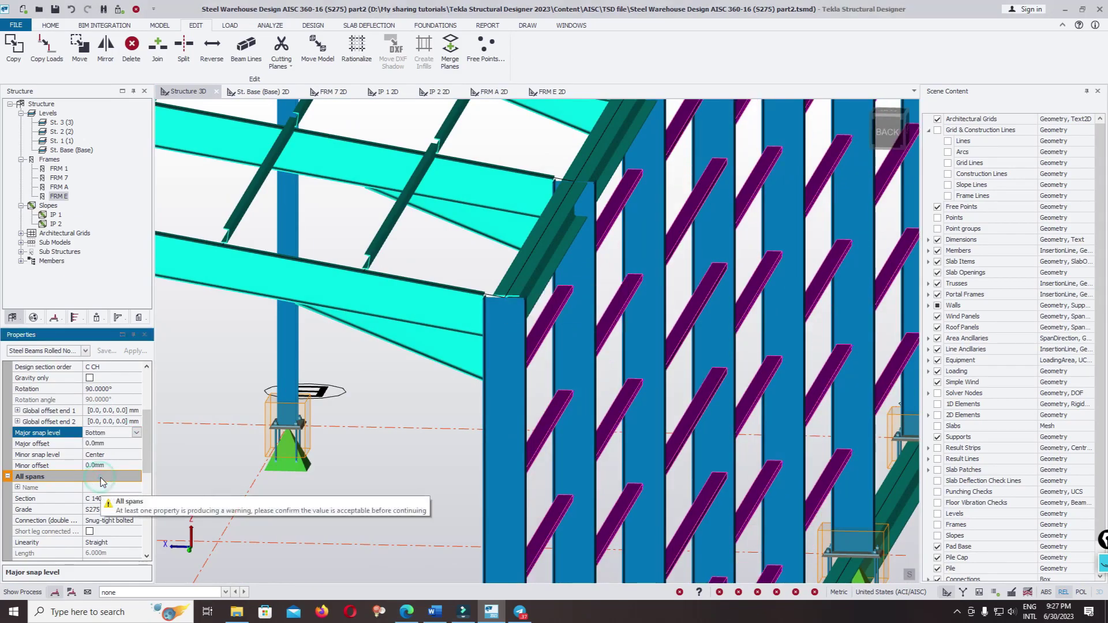
Examine where the gridline A infill beams sit against the columns with the Bottom snap level applied
{"action": "scroll", "coordinate": [589, 311], "scroll_direction": "down", "scroll_amount": 4}
{"action": "right_click_drag", "start_coordinate": [650, 361], "coordinate": [972, 252]}
{"action": "scroll", "coordinate": [606, 356], "scroll_direction": "up", "scroll_amount": 5}
{"action": "right_click_drag", "start_coordinate": [518, 336], "coordinate": [574, 348]}
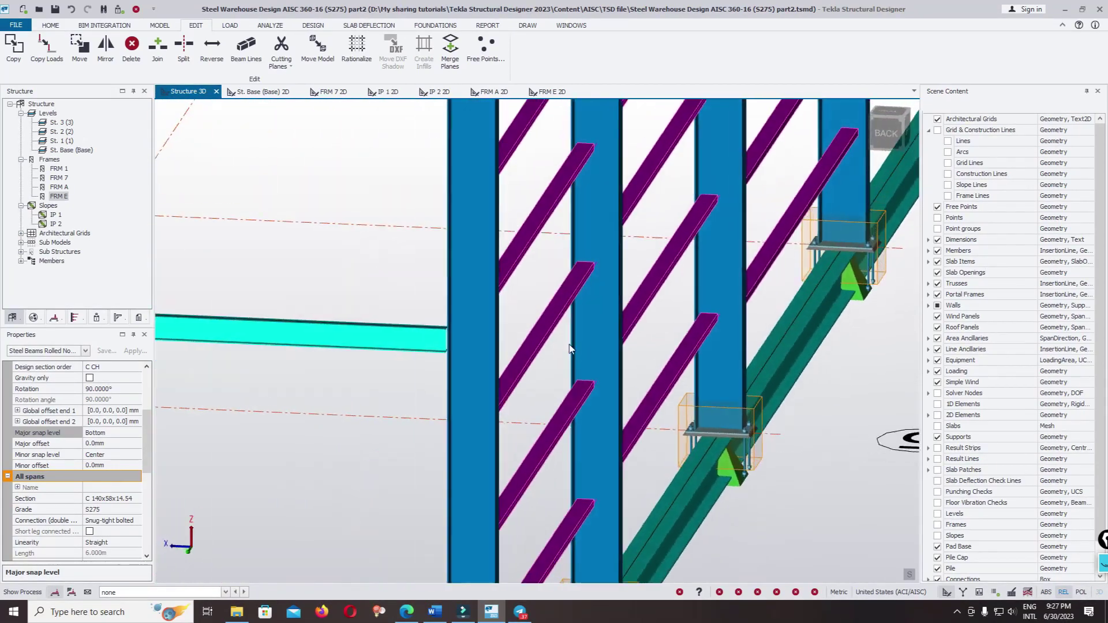
{"action": "scroll", "coordinate": [556, 298], "scroll_direction": "down", "scroll_amount": 6}
{"action": "scroll", "coordinate": [674, 268], "scroll_direction": "up", "scroll_amount": 5}
{"action": "scroll", "coordinate": [675, 270], "scroll_direction": "down", "scroll_amount": 5}
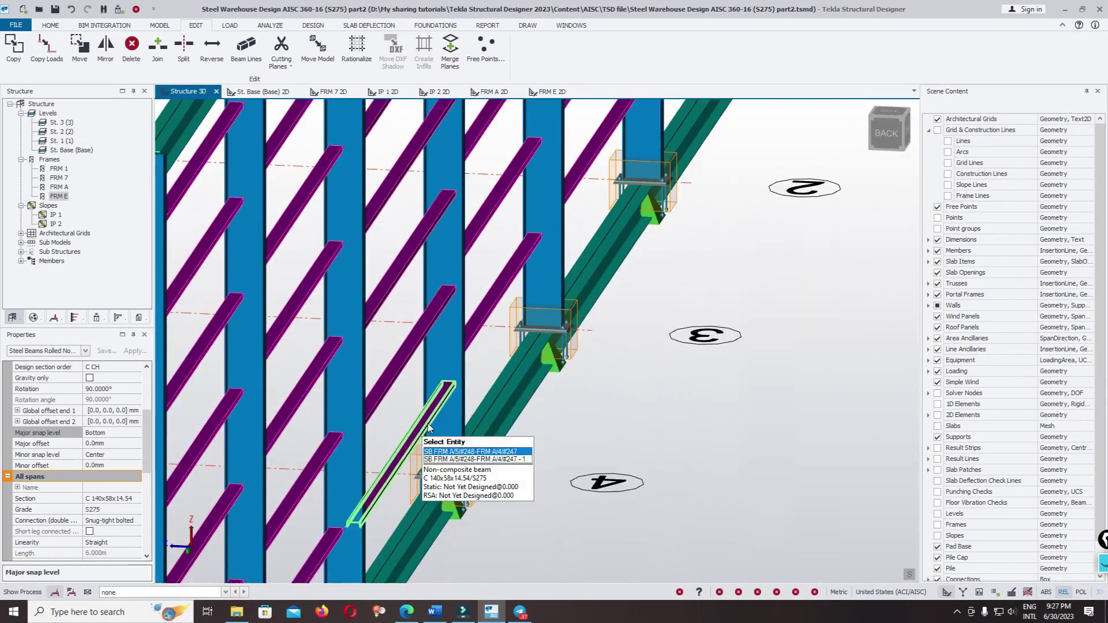
{"action": "scroll", "coordinate": [520, 453], "scroll_direction": "up", "scroll_amount": 7}
{"action": "scroll", "coordinate": [706, 223], "scroll_direction": "down", "scroll_amount": 6}
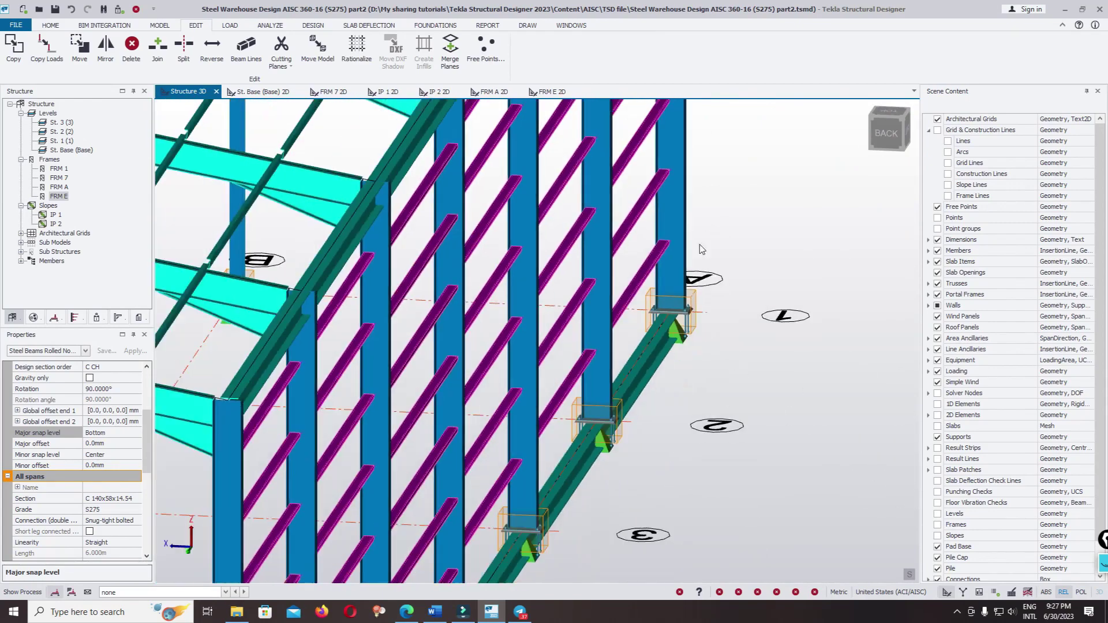
{"action": "right_click_drag", "start_coordinate": [699, 244], "coordinate": [185, 459]}
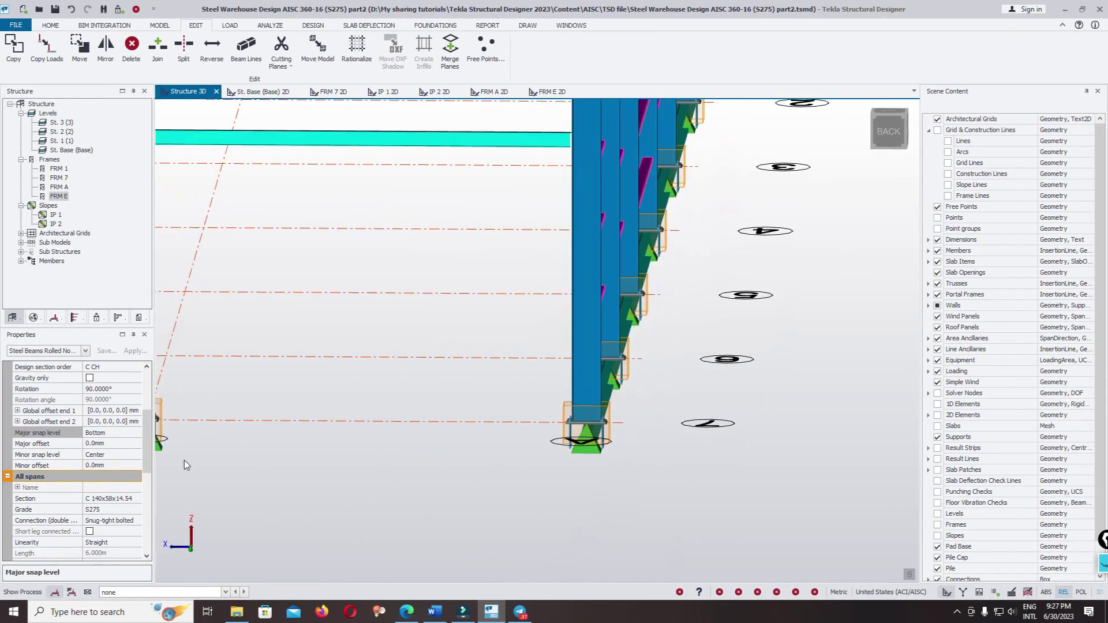
Set the major snap level of the gridline A infill beams back to Top and check their position
{"action": "left_click", "coordinate": [138, 434]}
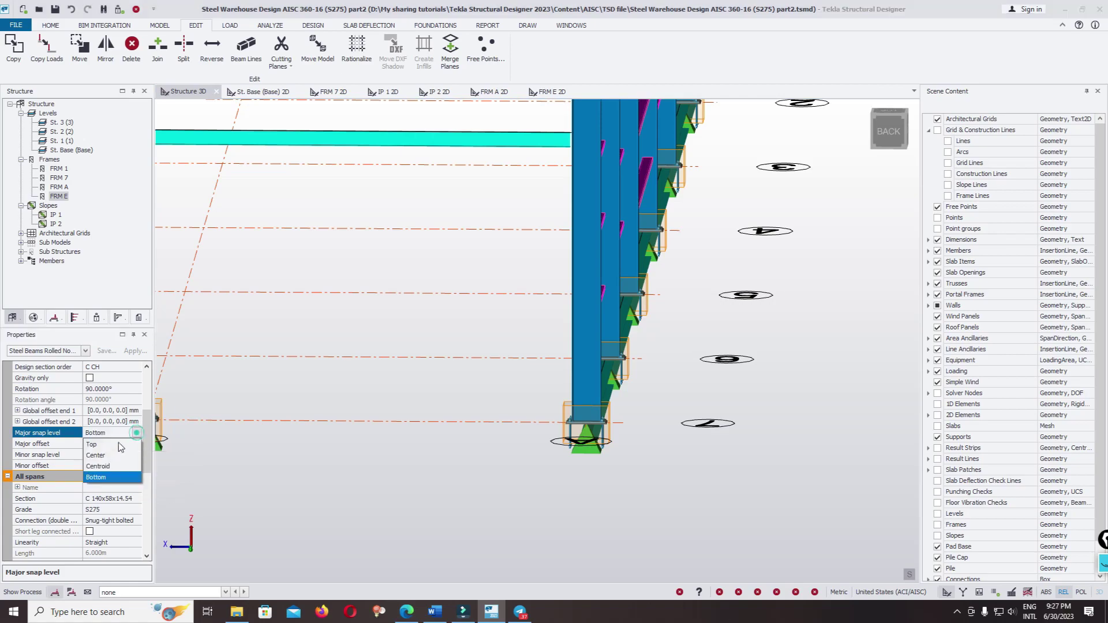
{"action": "left_click", "coordinate": [101, 446]}
{"action": "scroll", "coordinate": [440, 386], "scroll_direction": "down", "scroll_amount": 4}
{"action": "scroll", "coordinate": [596, 198], "scroll_direction": "up", "scroll_amount": 4}
{"action": "right_click_drag", "start_coordinate": [596, 198], "coordinate": [300, 347]}
{"action": "scroll", "coordinate": [419, 306], "scroll_direction": "down", "scroll_amount": 3}
{"action": "right_click_drag", "start_coordinate": [545, 300], "coordinate": [182, 258]}
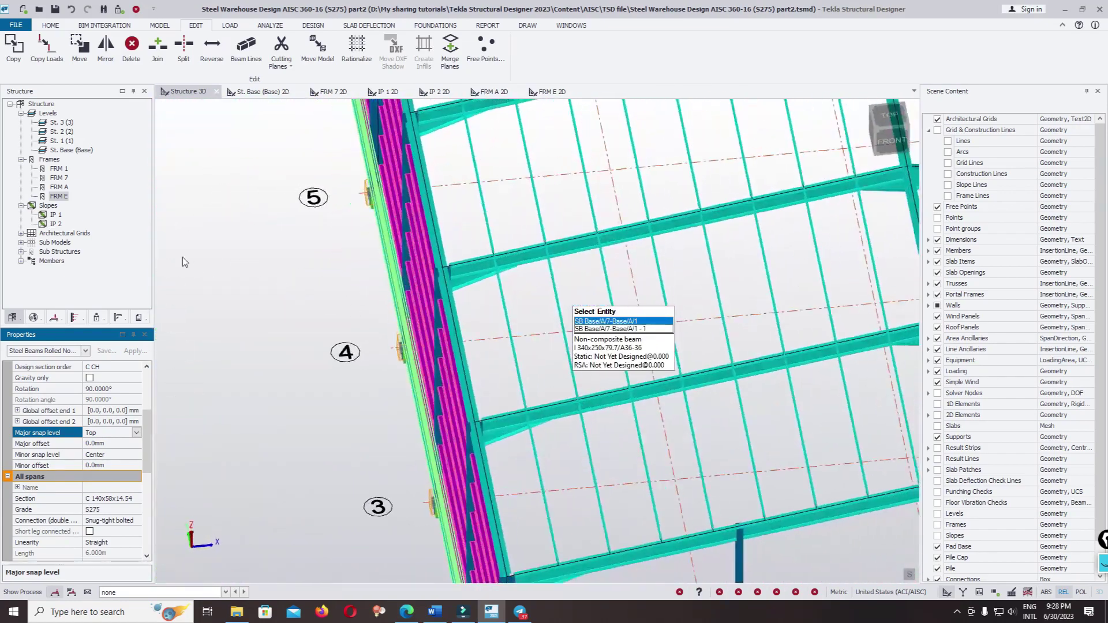
Hide the architectural grids and view the structure from the left side
{"action": "left_click", "coordinate": [937, 118]}
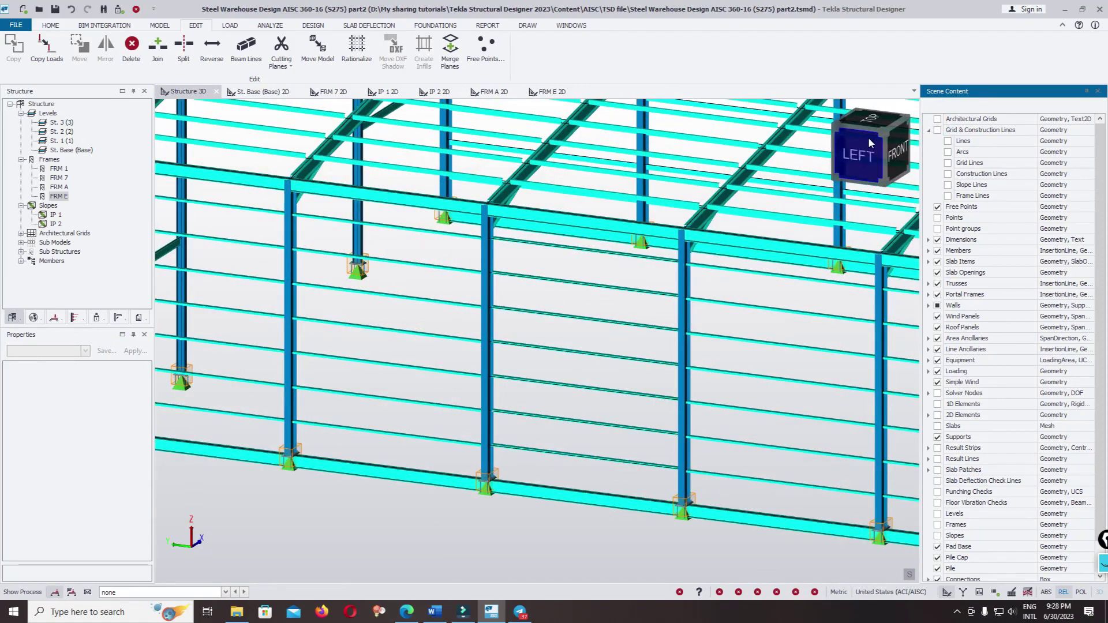
{"action": "left_click", "coordinate": [871, 145]}
{"action": "scroll", "coordinate": [451, 309], "scroll_direction": "up", "scroll_amount": 5}
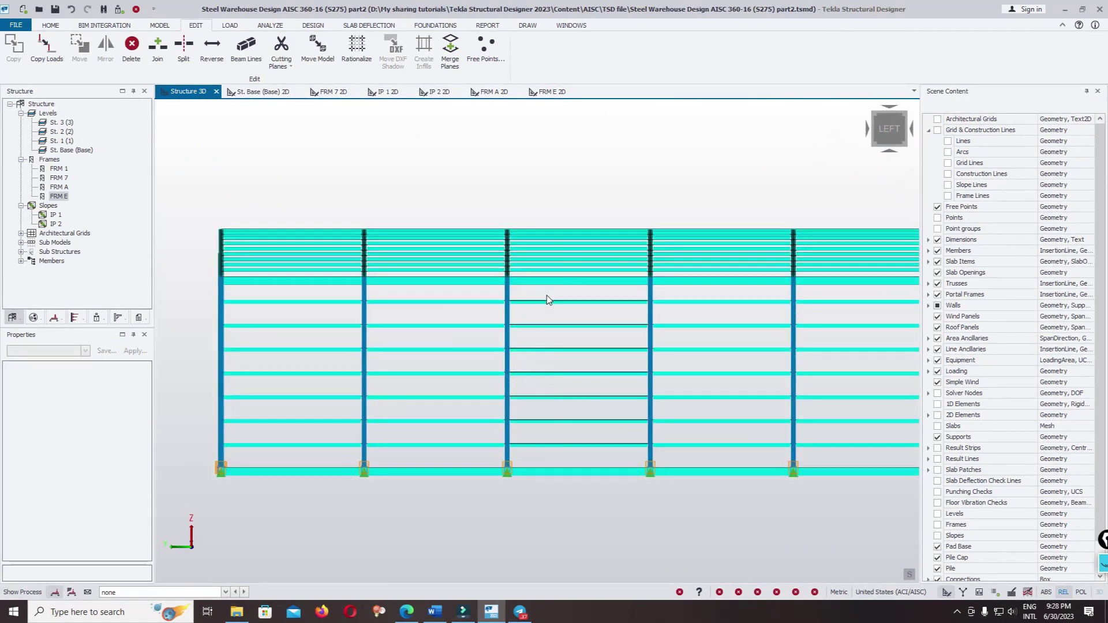
Delete the infill beams in the three bays between gridlines 4 and 7 on both side walls
{"action": "left_click_drag", "start_coordinate": [533, 426], "coordinate": [530, 453]}
{"action": "left_click_drag", "start_coordinate": [437, 287], "coordinate": [407, 457]}
{"action": "left_click_drag", "start_coordinate": [323, 290], "coordinate": [295, 394]}
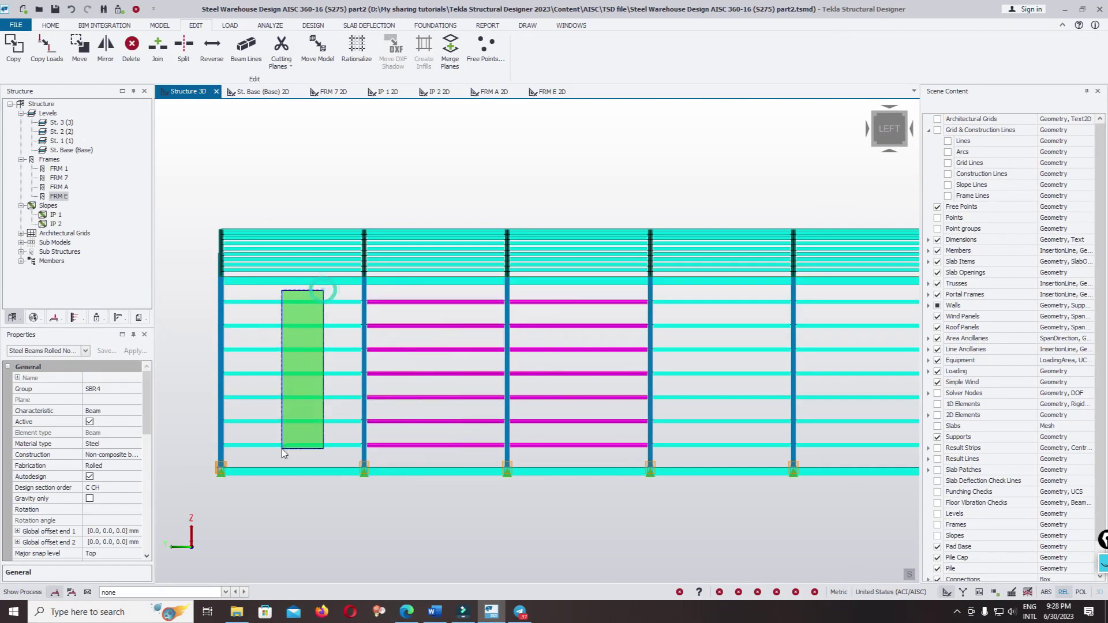
{"action": "left_click_drag", "start_coordinate": [281, 449], "coordinate": [282, 449]}
{"action": "key", "text": "Delete"}
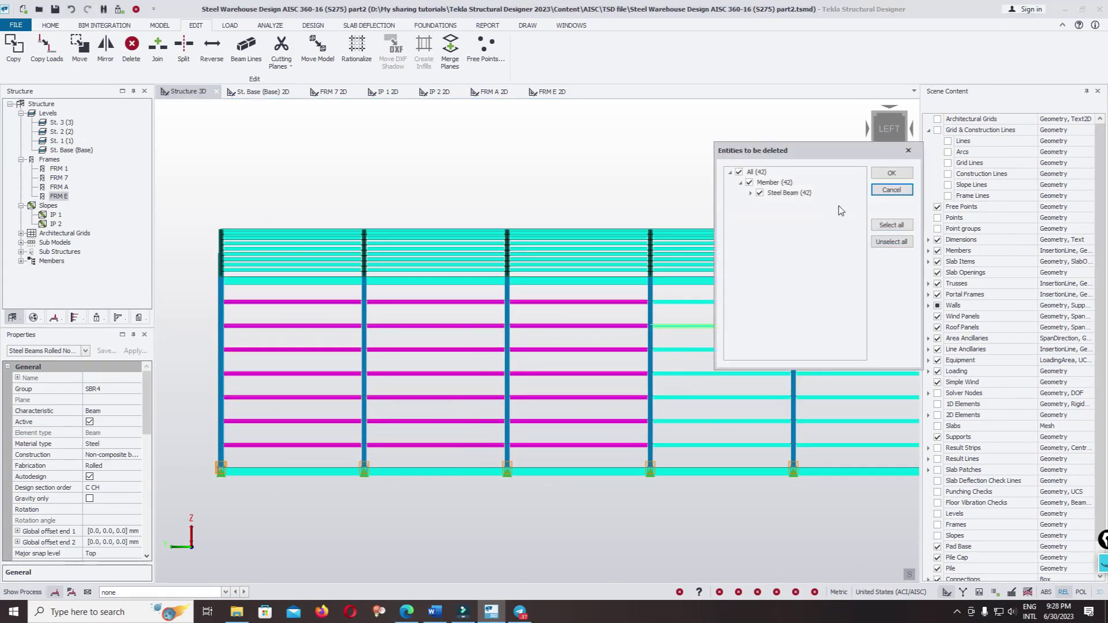
{"action": "left_click", "coordinate": [880, 174]}
Select the remaining infill beams in the three bays between gridlines 1 and 4 on both side walls
{"action": "scroll", "coordinate": [493, 248], "scroll_direction": "down", "scroll_amount": 3}
{"action": "right_click_drag", "start_coordinate": [687, 453], "coordinate": [326, 475]}
{"action": "scroll", "coordinate": [473, 299], "scroll_direction": "up", "scroll_amount": 10}
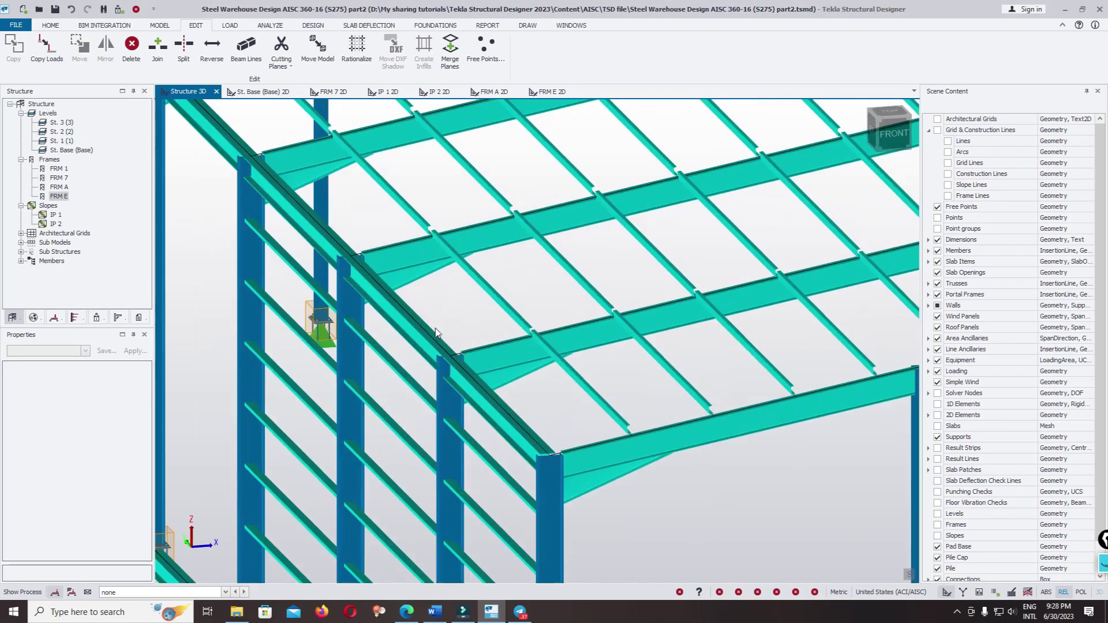
{"action": "scroll", "coordinate": [494, 269], "scroll_direction": "down", "scroll_amount": 8}
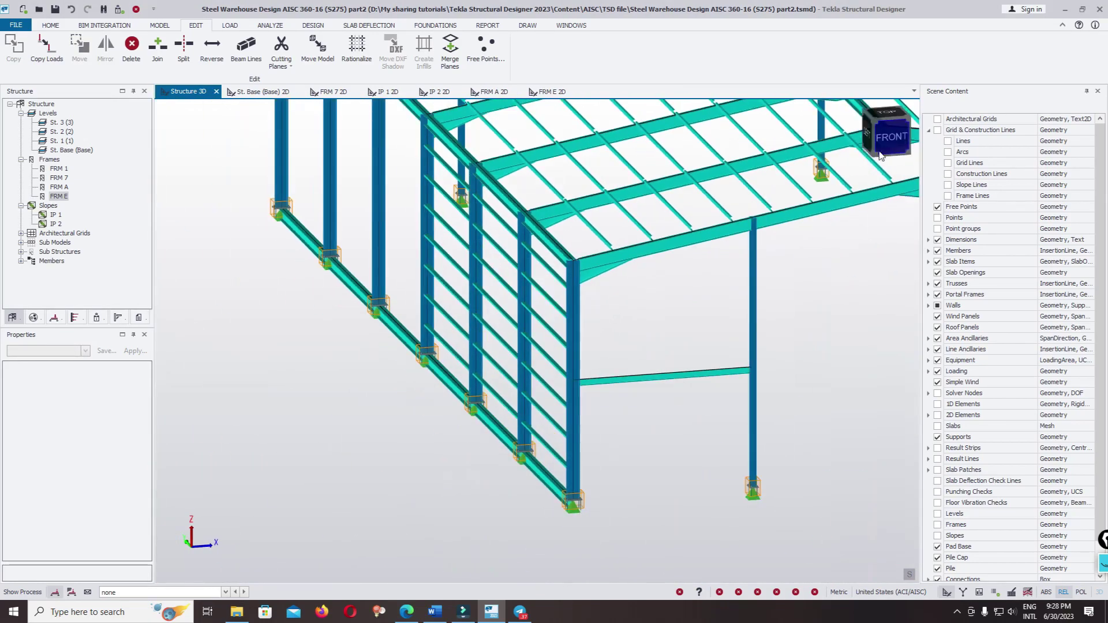
{"action": "left_click", "coordinate": [828, 157]}
{"action": "scroll", "coordinate": [682, 366], "scroll_direction": "up", "scroll_amount": 3}
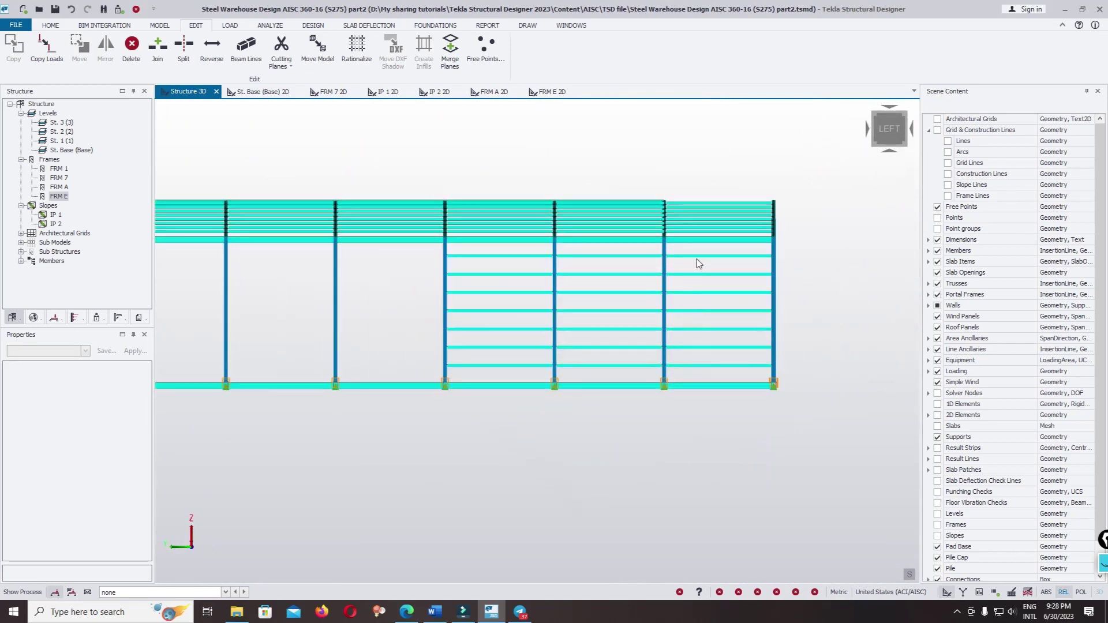
{"action": "left_click_drag", "start_coordinate": [694, 373], "coordinate": [694, 373]}
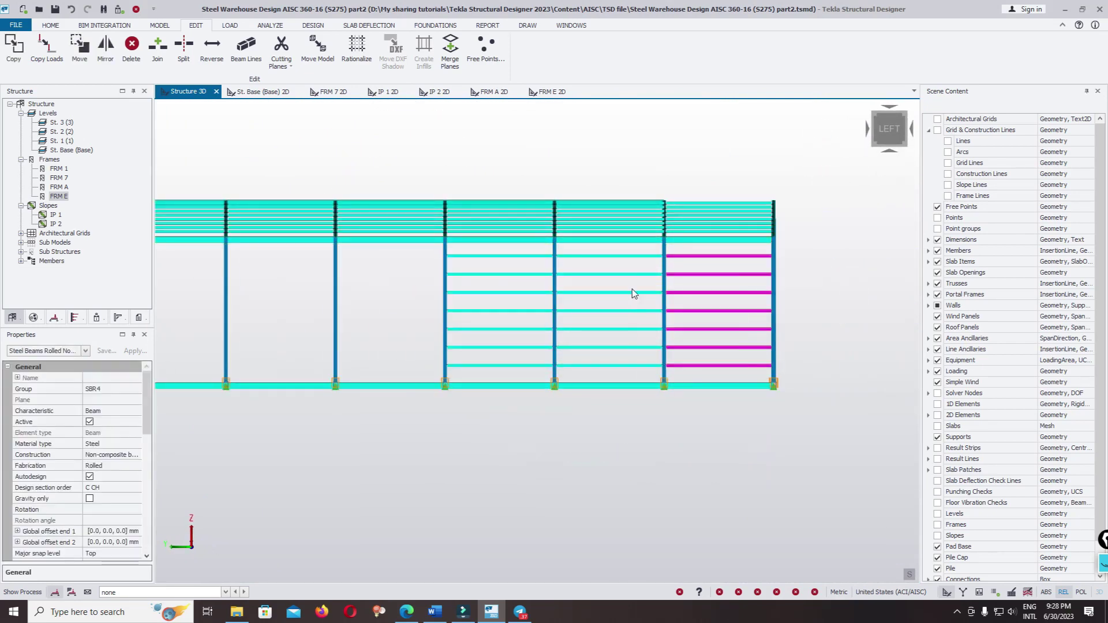
{"action": "left_click_drag", "start_coordinate": [625, 253], "coordinate": [584, 372]}
{"action": "left_click_drag", "start_coordinate": [522, 251], "coordinate": [489, 369]}
Inspect the orientation of the selected infill beams up close on both side walls
{"action": "scroll", "coordinate": [573, 271], "scroll_direction": "down", "scroll_amount": 3}
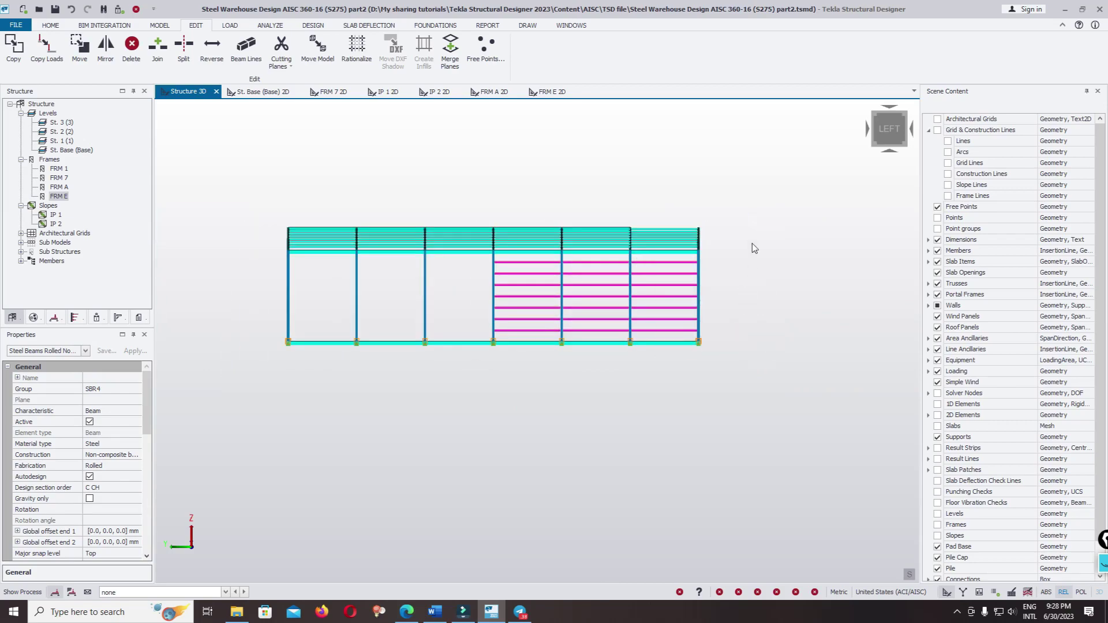
{"action": "middle_click_drag", "start_coordinate": [753, 245], "coordinate": [334, 278], "text": "shift"}
{"action": "scroll", "coordinate": [785, 275], "scroll_direction": "up", "scroll_amount": 6}
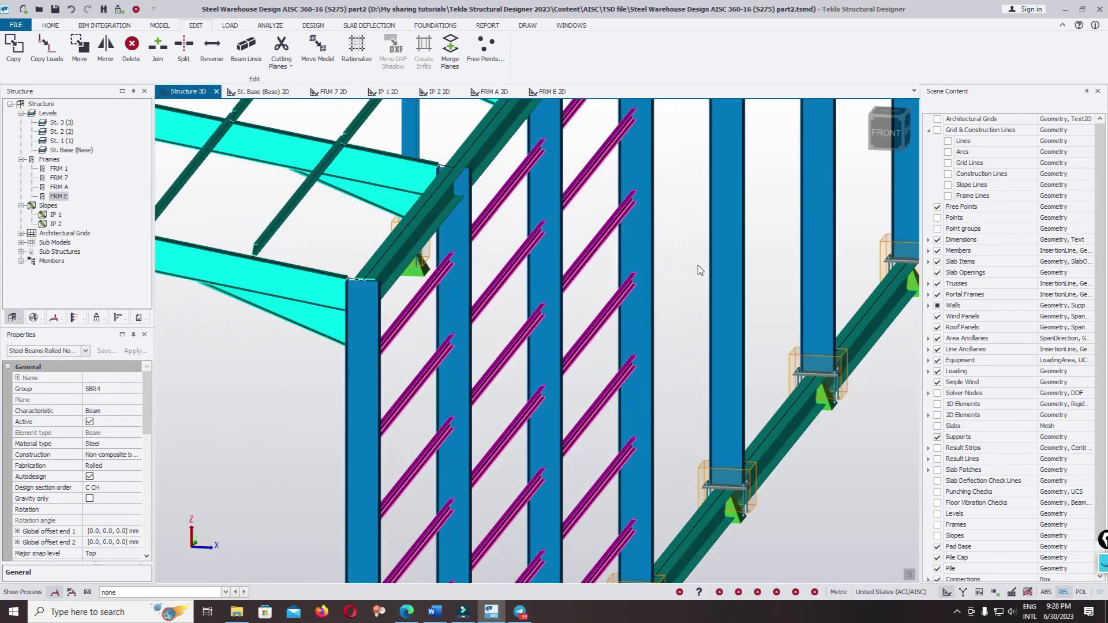
{"action": "scroll", "coordinate": [683, 276], "scroll_direction": "down", "scroll_amount": 6}
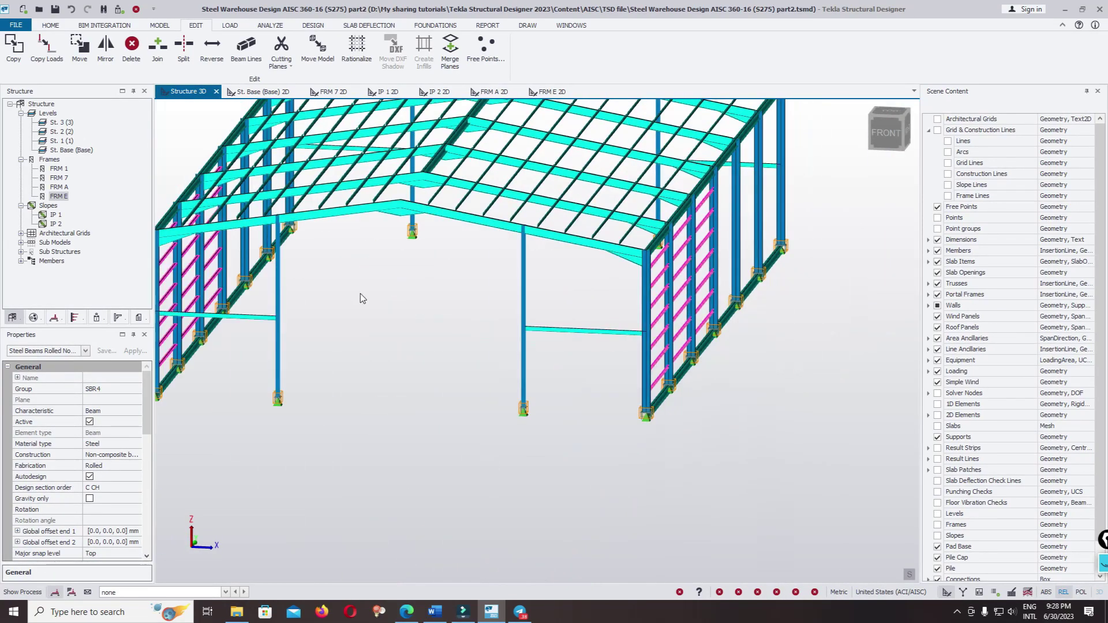
{"action": "scroll", "coordinate": [715, 251], "scroll_direction": "up", "scroll_amount": 4}
{"action": "scroll", "coordinate": [687, 297], "scroll_direction": "down", "scroll_amount": 5}
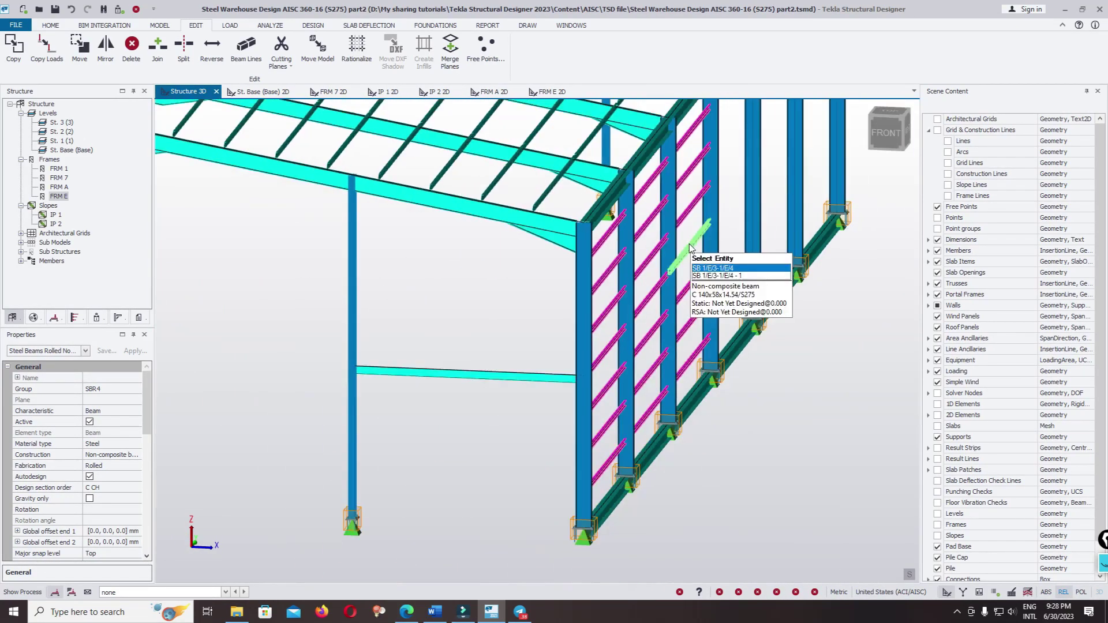
{"action": "scroll", "coordinate": [712, 288], "scroll_direction": "up", "scroll_amount": 6}
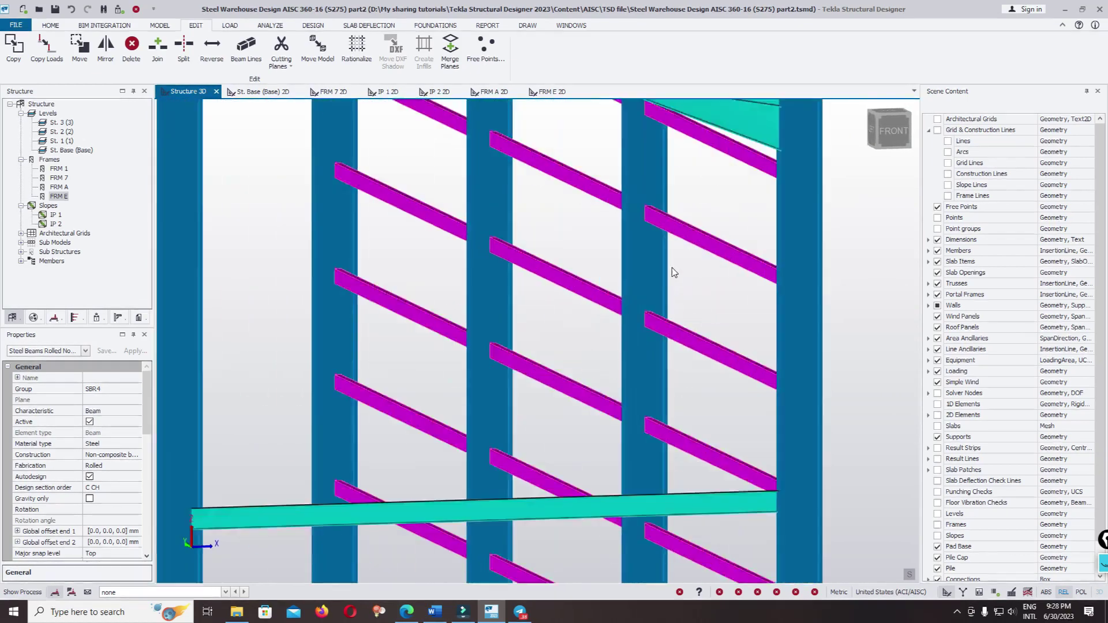
{"action": "scroll", "coordinate": [588, 273], "scroll_direction": "down", "scroll_amount": 7}
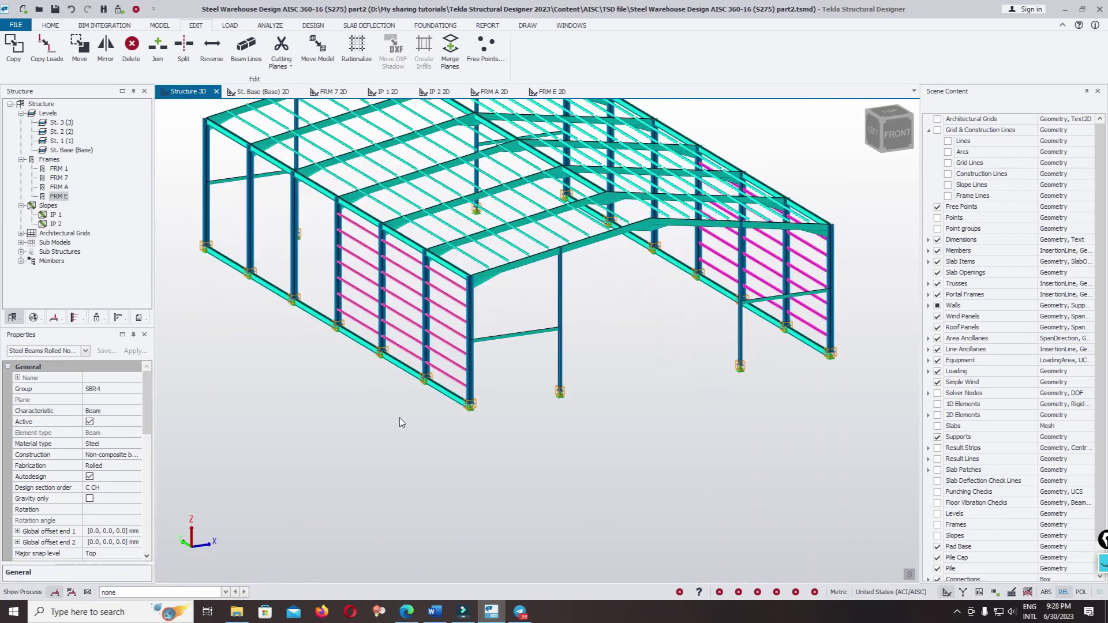
Copy the selected infill beams from the gridline A/1 column base to the A/4 column base to fill the empty bays
{"action": "right_click", "coordinate": [285, 397]}
{"action": "left_click", "coordinate": [313, 432]}
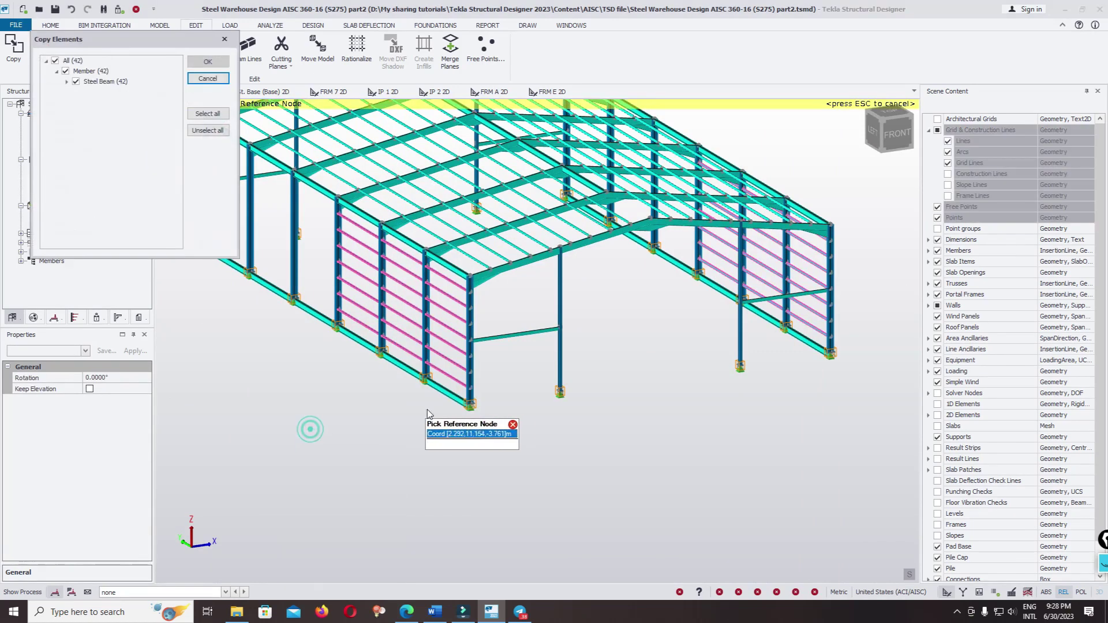
{"action": "left_click", "coordinate": [471, 404]}
{"action": "left_click", "coordinate": [336, 330]}
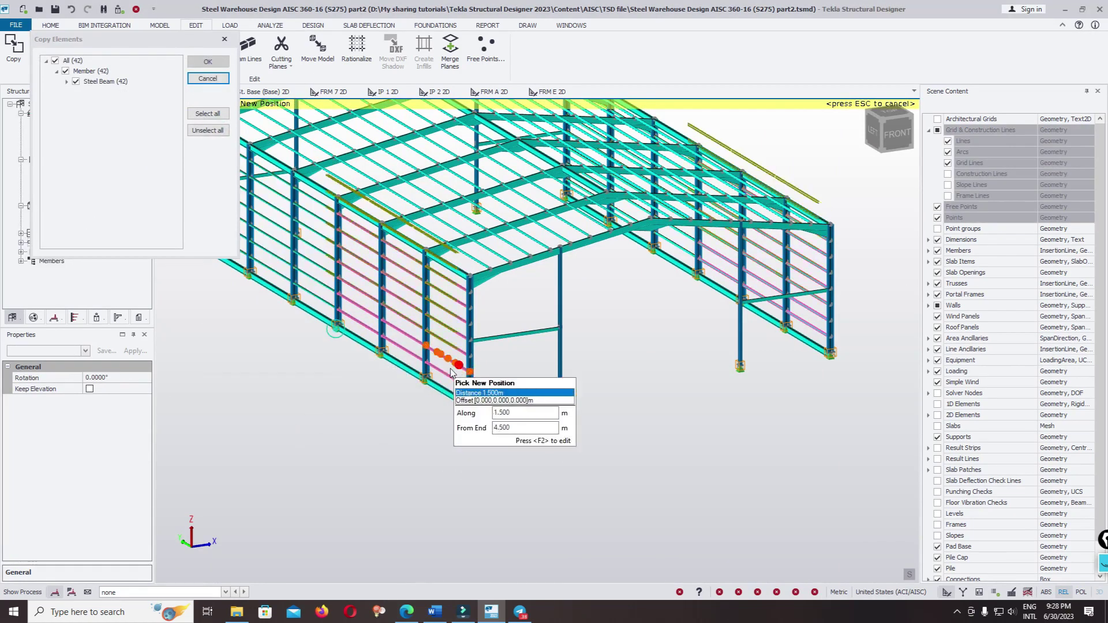
{"action": "middle_click_drag", "start_coordinate": [399, 370], "coordinate": [579, 398]}
{"action": "key", "text": "Escape"}
{"action": "key", "text": "Escape"}
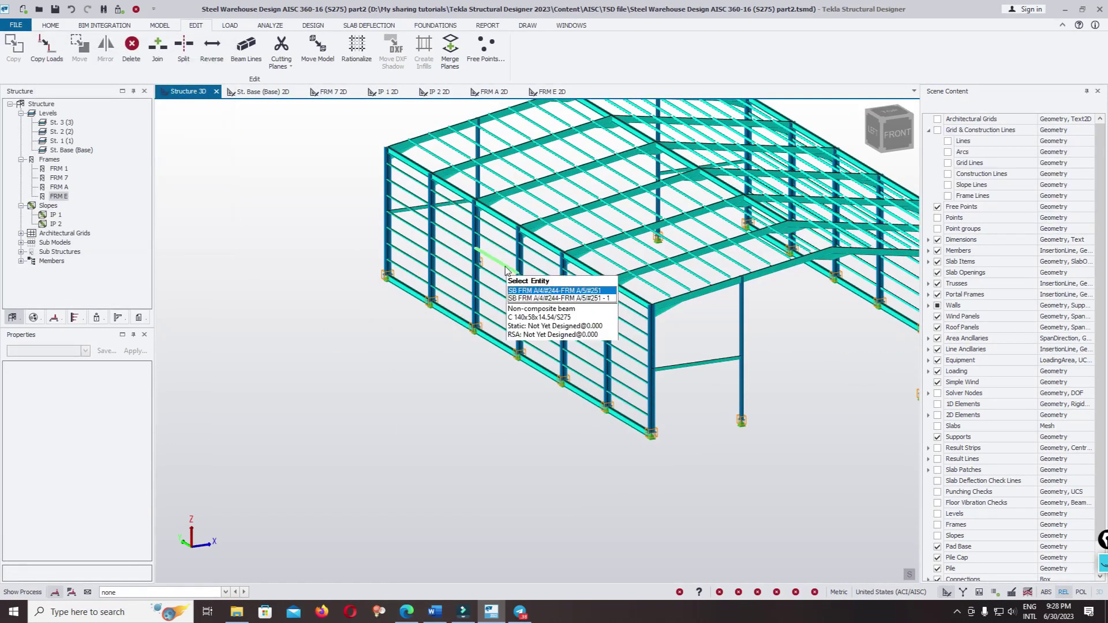
Select all infill beams in the gridline A side wall from the front view
{"action": "scroll", "coordinate": [514, 290], "scroll_direction": "up", "scroll_amount": 3}
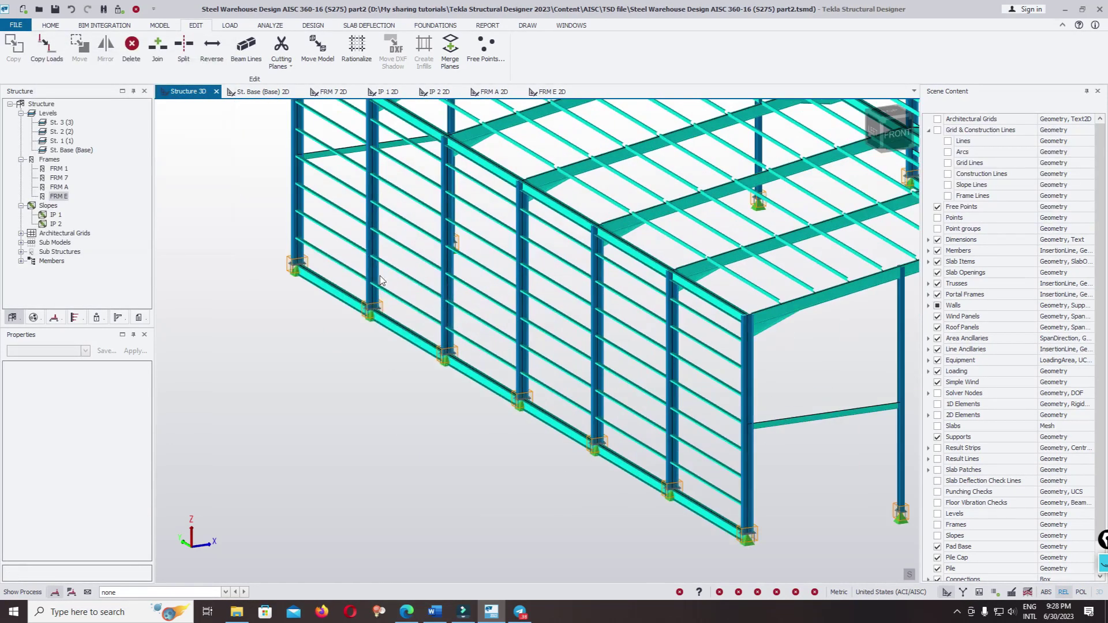
{"action": "left_click", "coordinate": [889, 135]}
{"action": "scroll", "coordinate": [397, 333], "scroll_direction": "up", "scroll_amount": 4}
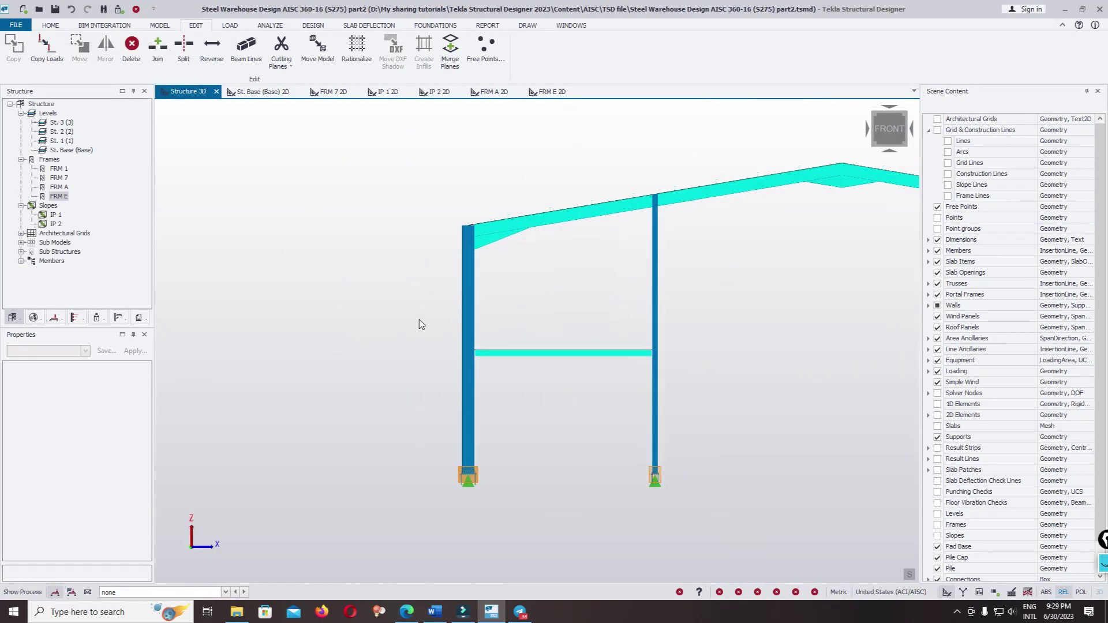
{"action": "scroll", "coordinate": [371, 251], "scroll_direction": "down", "scroll_amount": 4}
{"action": "scroll", "coordinate": [407, 250], "scroll_direction": "up", "scroll_amount": 4}
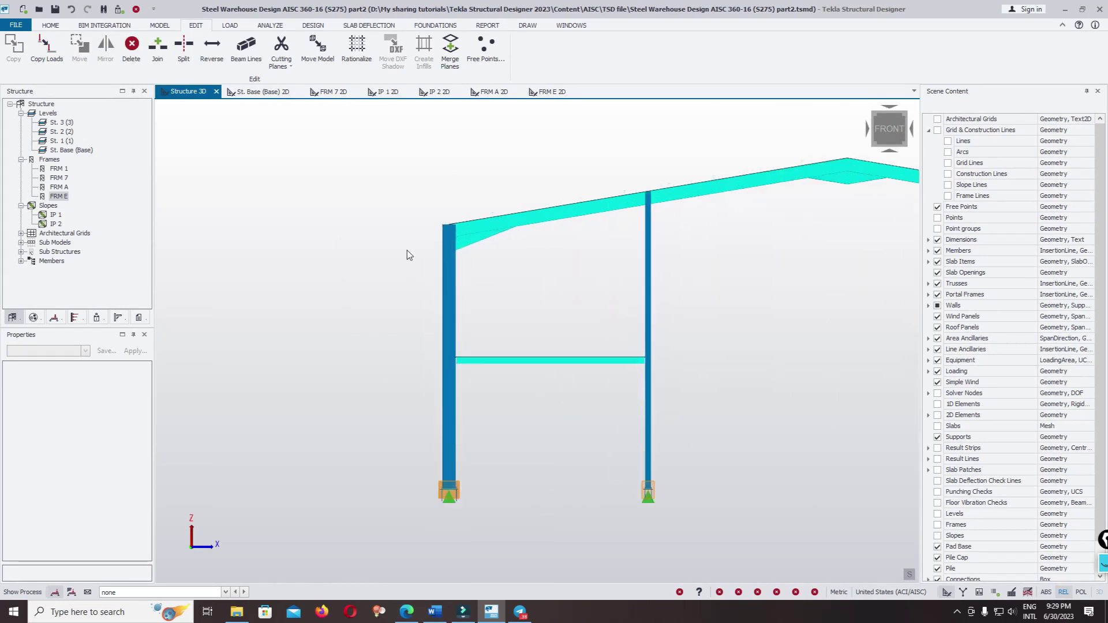
{"action": "left_click_drag", "start_coordinate": [468, 298], "coordinate": [497, 479]}
{"action": "middle_click_drag", "start_coordinate": [490, 479], "coordinate": [446, 341]}
{"action": "scroll", "coordinate": [456, 272], "scroll_direction": "up", "scroll_amount": 5}
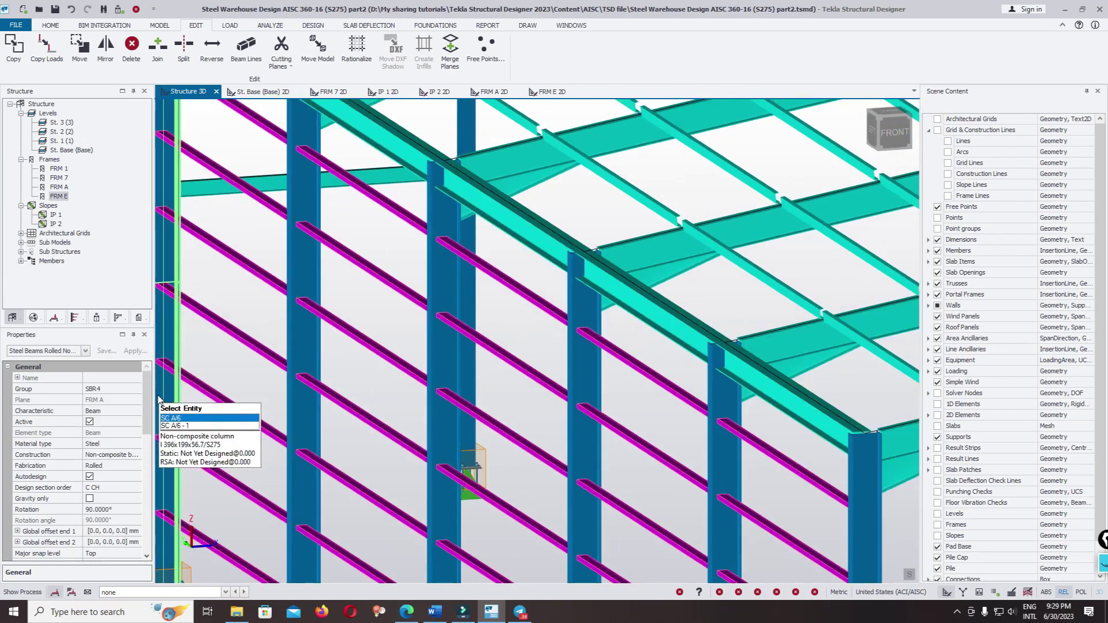
Set the major offset of the gridline A infill beams to -190 mm and clear the selection
{"action": "left_click_drag", "start_coordinate": [147, 406], "coordinate": [151, 455]}
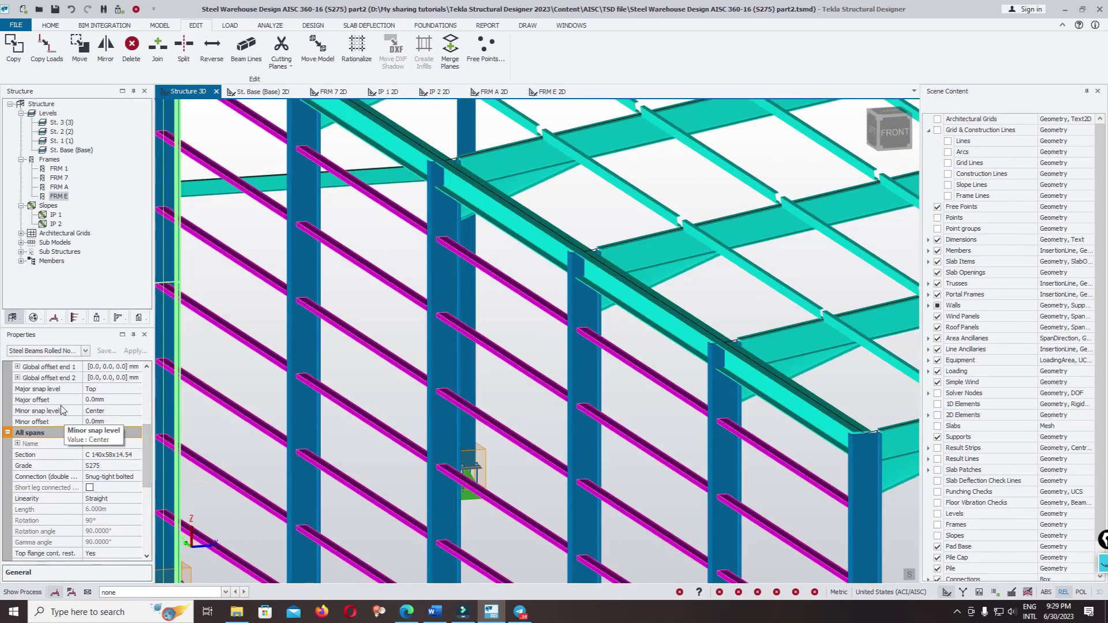
{"action": "left_click", "coordinate": [106, 401]}
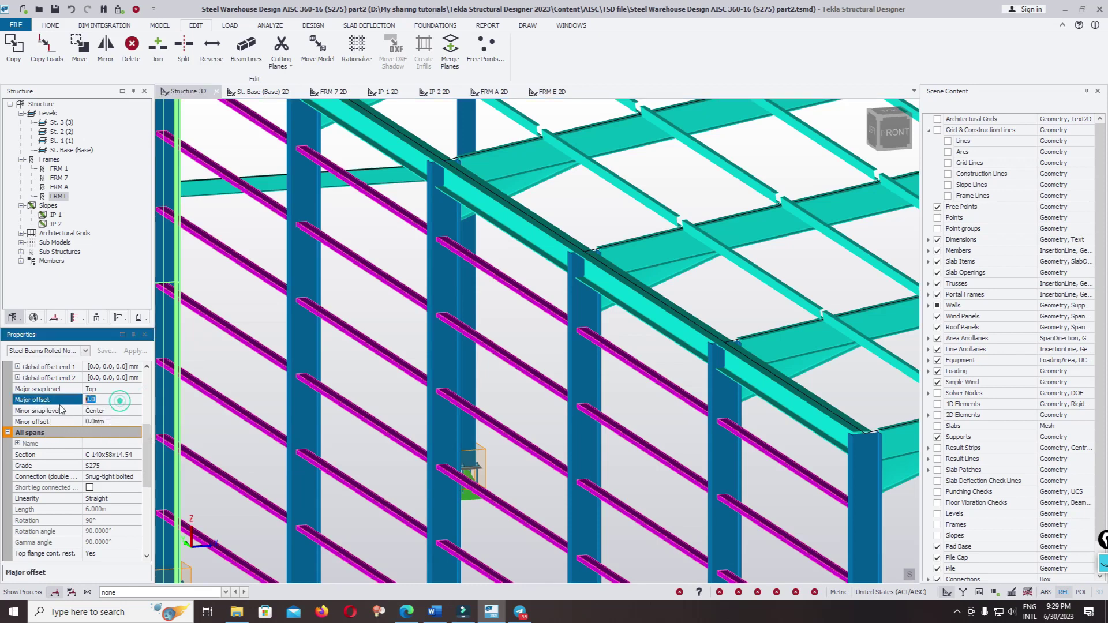
{"action": "type", "text": "-150"}
{"action": "key", "text": "Return"}
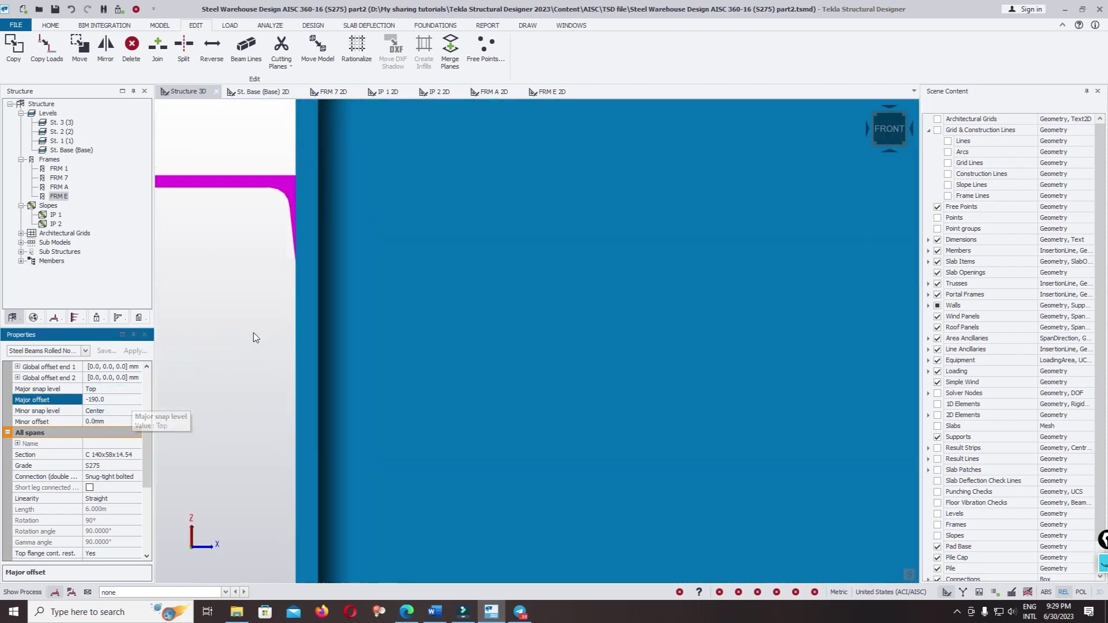
{"action": "scroll", "coordinate": [348, 265], "scroll_direction": "down", "scroll_amount": 5}
{"action": "scroll", "coordinate": [348, 265], "scroll_direction": "down", "scroll_amount": 2}
{"action": "middle_click_drag", "start_coordinate": [684, 443], "coordinate": [461, 333]}
{"action": "key", "text": "Escape"}
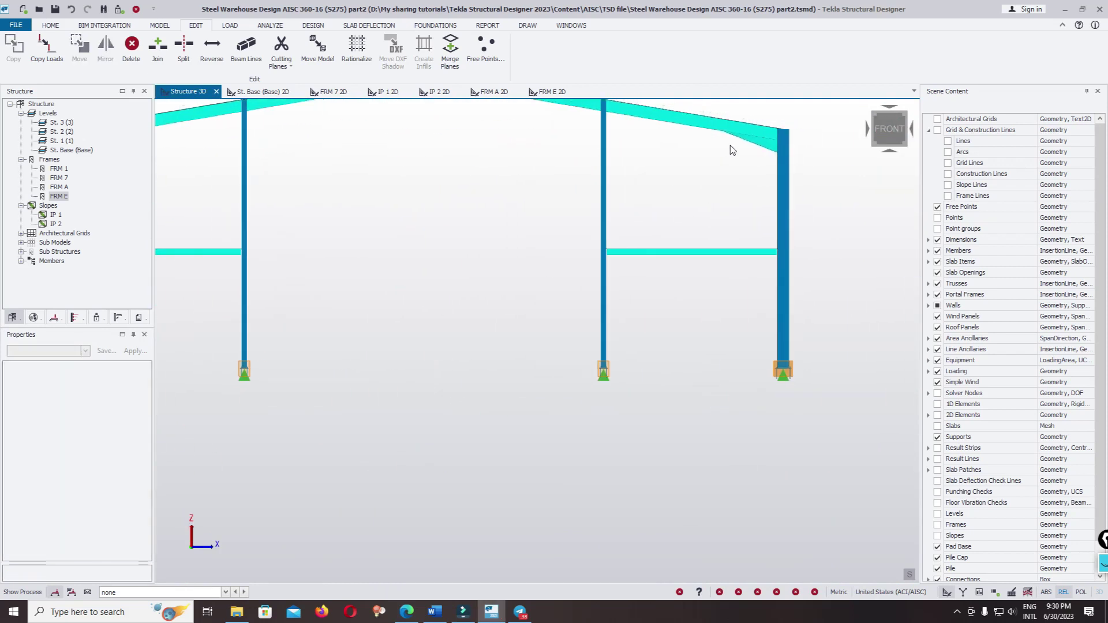
Select all infill beams in the gridline E side wall and set their rotation to 90°
{"action": "left_click_drag", "start_coordinate": [731, 150], "coordinate": [850, 346]}
{"action": "middle_click_drag", "start_coordinate": [849, 345], "coordinate": [815, 365], "text": "shift"}
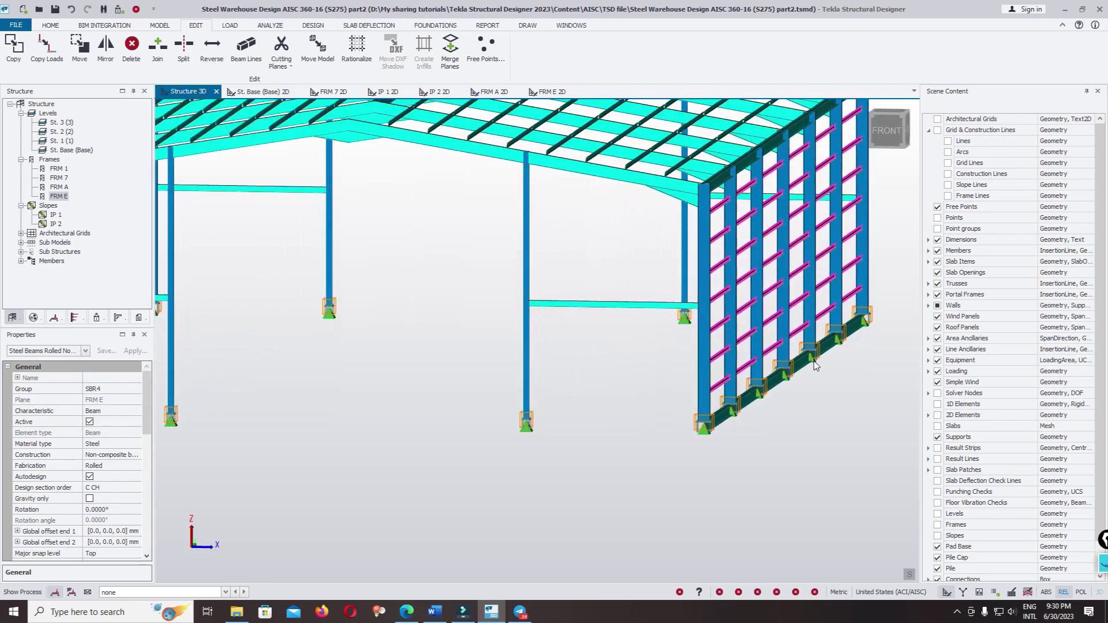
{"action": "left_click_drag", "start_coordinate": [145, 407], "coordinate": [146, 437]}
{"action": "left_click", "coordinate": [138, 410]}
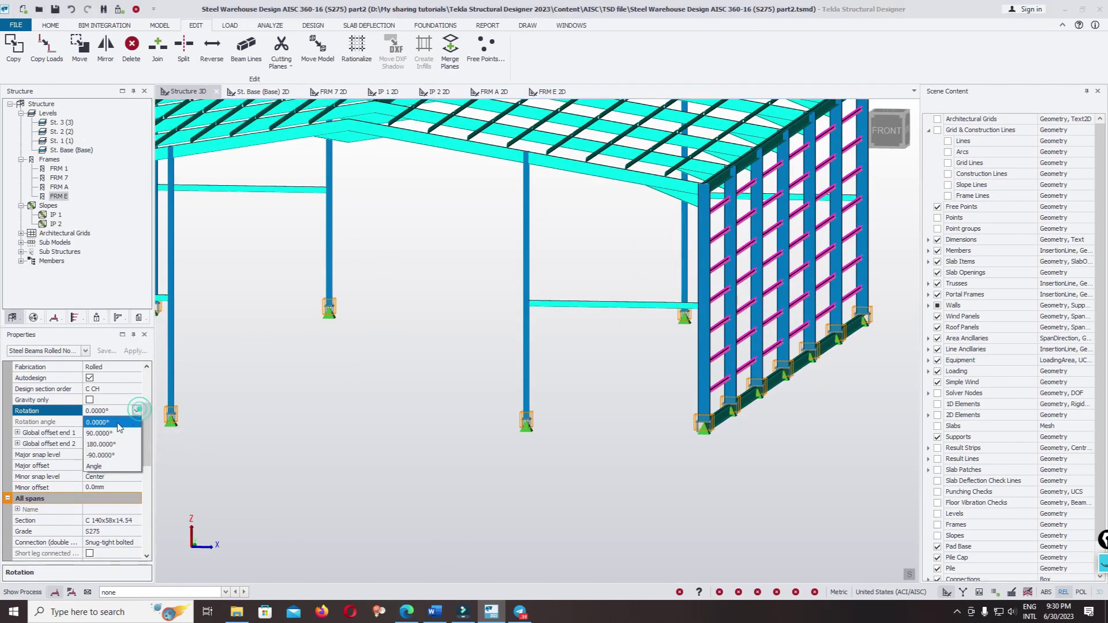
{"action": "left_click", "coordinate": [113, 433]}
Set the major snap level of the gridline E infill beams to Bottom and their major offset to 190 mm
{"action": "scroll", "coordinate": [765, 272], "scroll_direction": "up", "scroll_amount": 5}
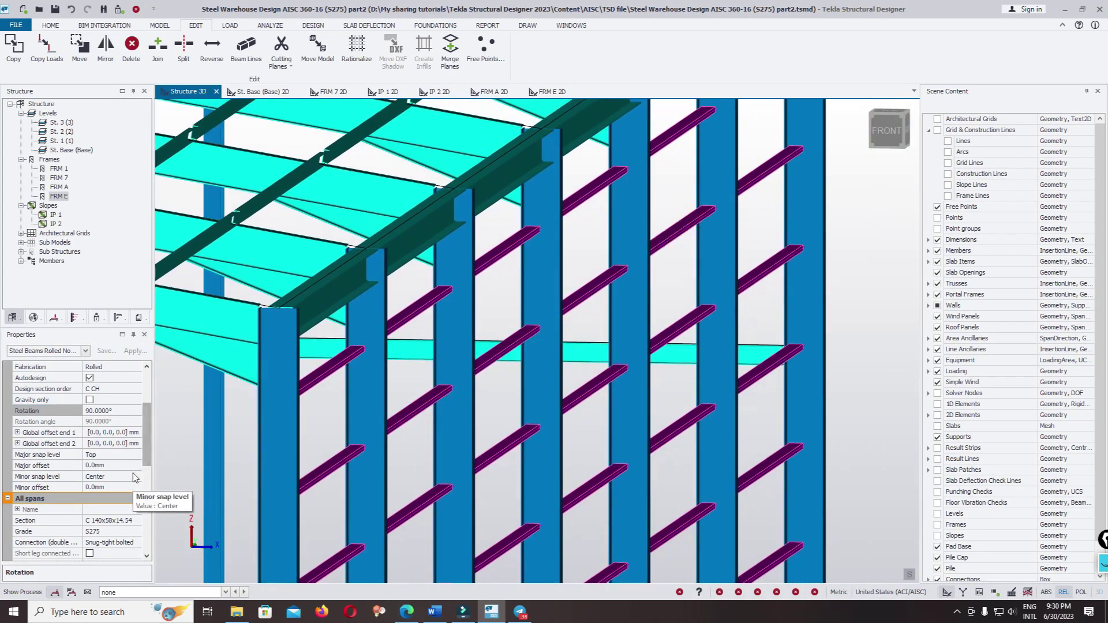
{"action": "left_click", "coordinate": [137, 455]}
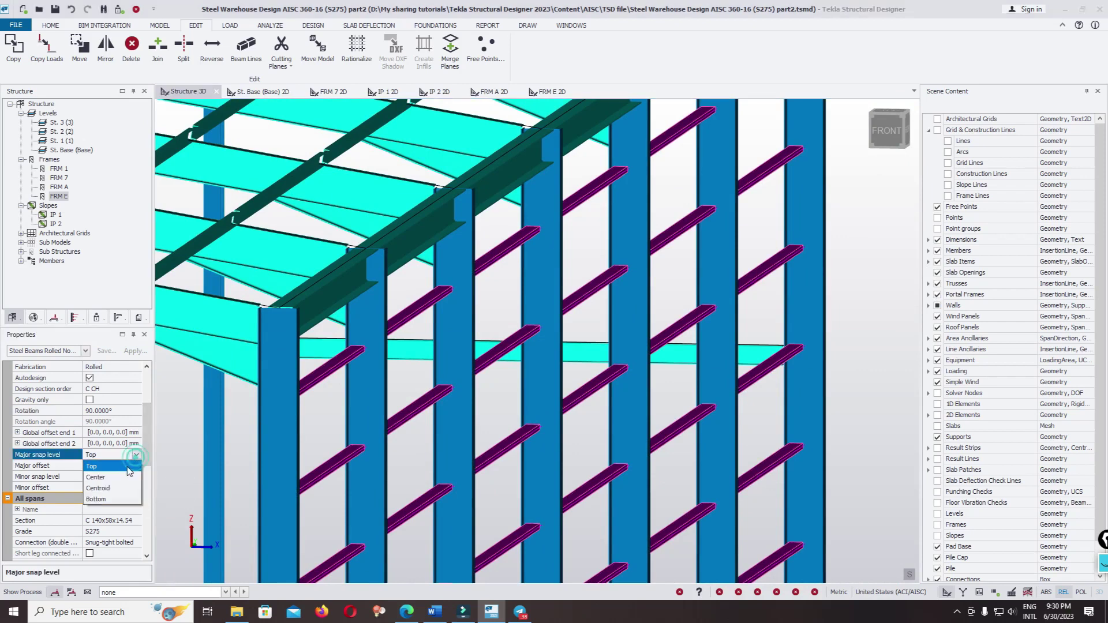
{"action": "left_click", "coordinate": [109, 500]}
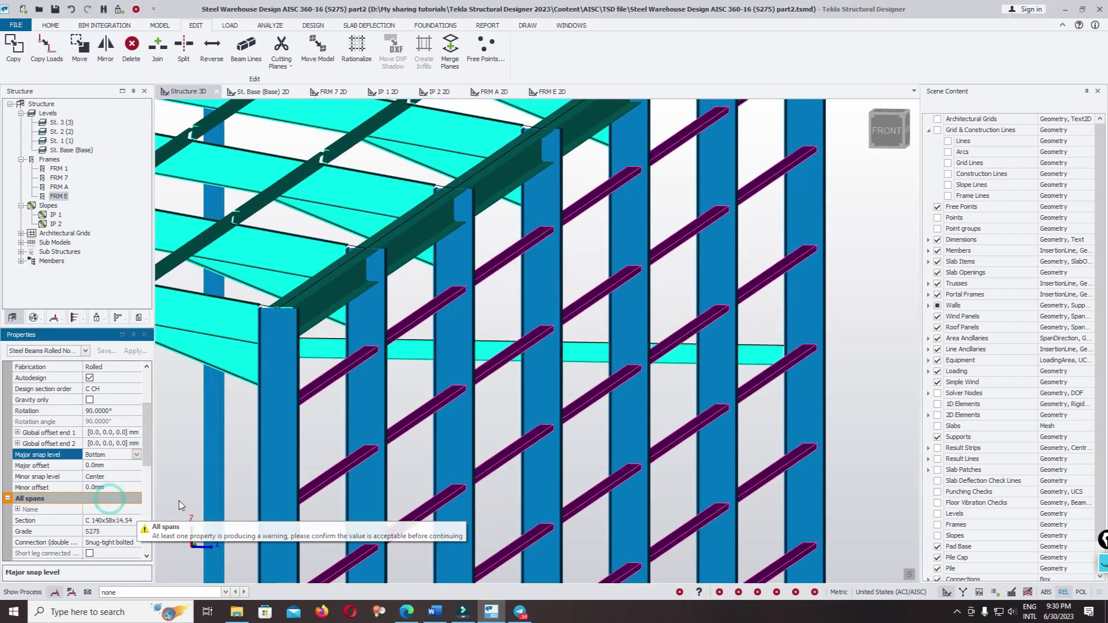
{"action": "left_click", "coordinate": [116, 466]}
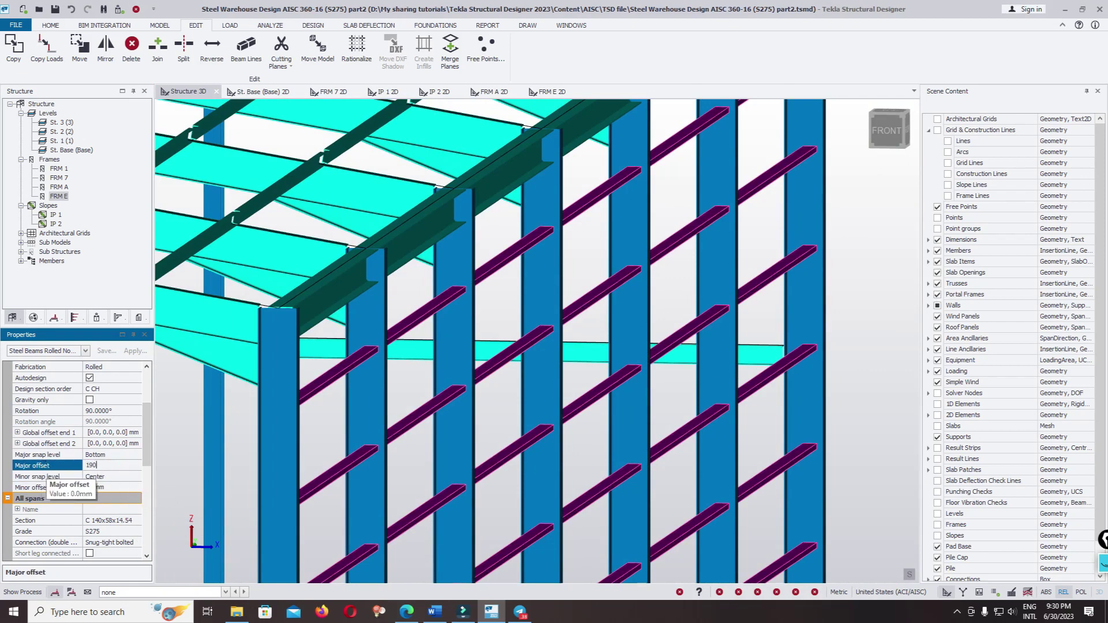
{"action": "type", "text": "190"}
{"action": "key", "text": "Return"}
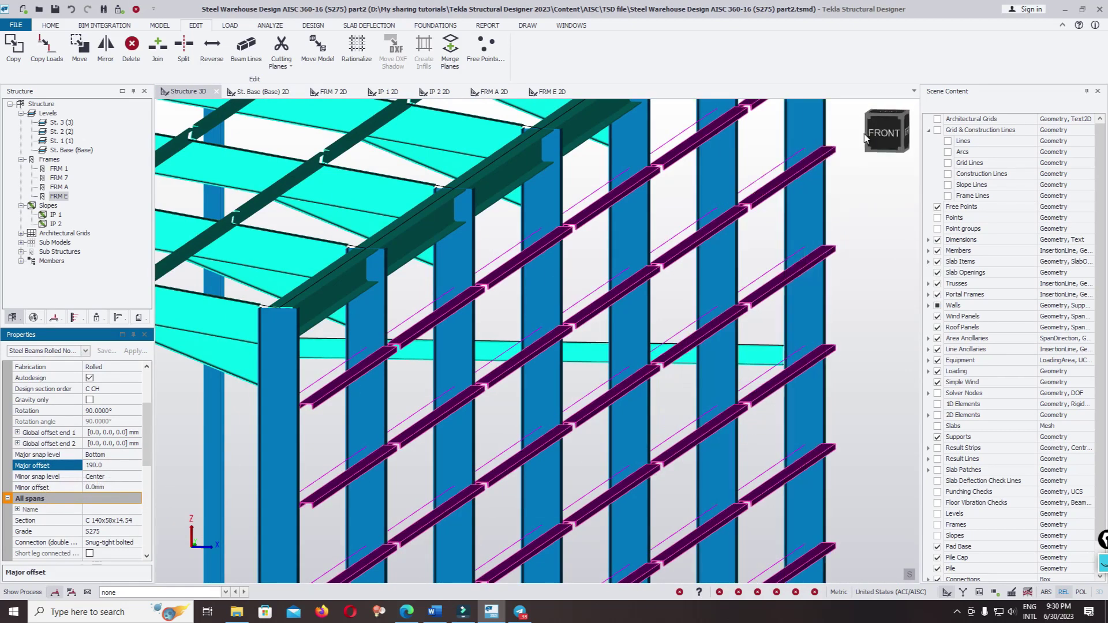
Compare the infill beam offsets at the columns of both side walls and clear the selection
{"action": "left_click", "coordinate": [866, 137]}
{"action": "scroll", "coordinate": [669, 381], "scroll_direction": "up", "scroll_amount": 5}
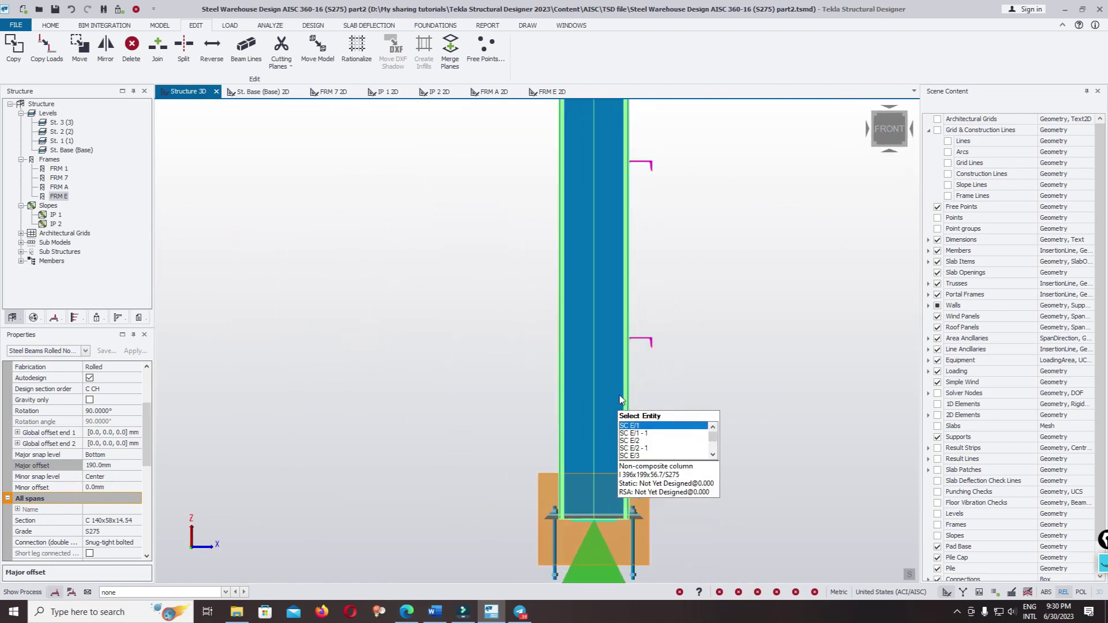
{"action": "scroll", "coordinate": [639, 341], "scroll_direction": "up", "scroll_amount": 4}
{"action": "scroll", "coordinate": [652, 404], "scroll_direction": "down", "scroll_amount": 7}
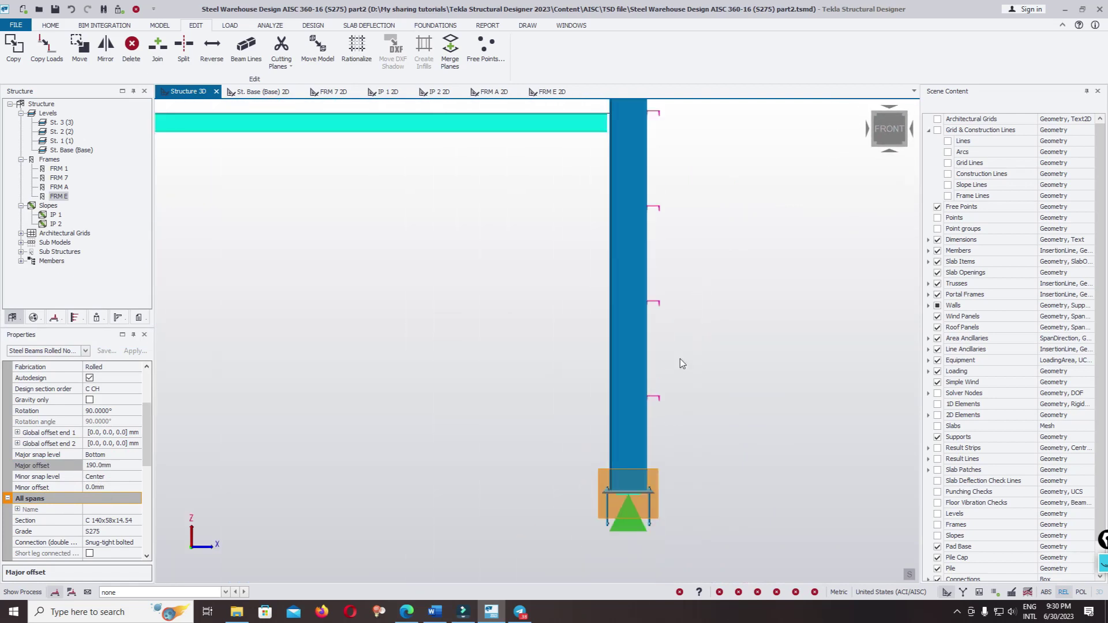
{"action": "scroll", "coordinate": [680, 363], "scroll_direction": "down", "scroll_amount": 6}
{"action": "scroll", "coordinate": [403, 279], "scroll_direction": "up", "scroll_amount": 8}
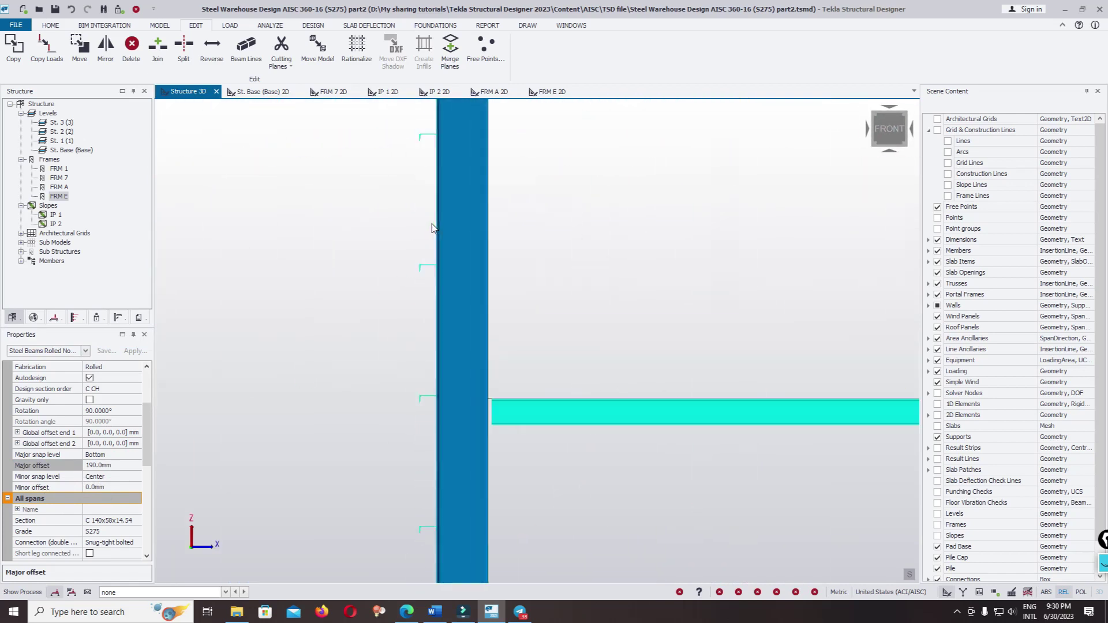
{"action": "scroll", "coordinate": [427, 283], "scroll_direction": "up", "scroll_amount": 3}
{"action": "scroll", "coordinate": [418, 348], "scroll_direction": "down", "scroll_amount": 7}
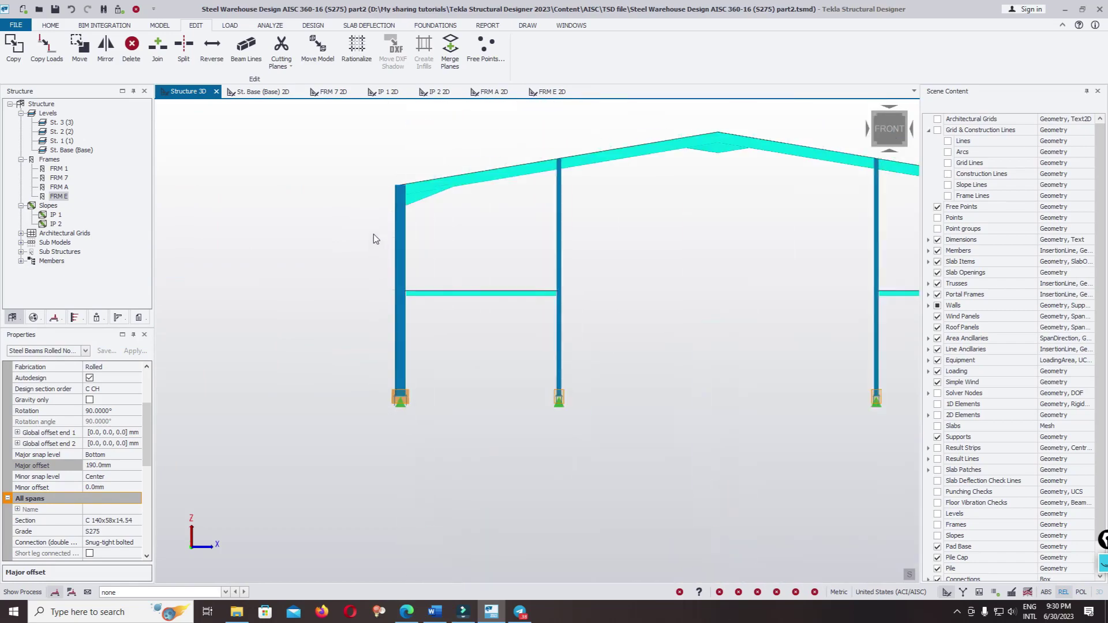
{"action": "scroll", "coordinate": [373, 234], "scroll_direction": "down", "scroll_amount": 4}
{"action": "right_click_drag", "start_coordinate": [653, 335], "coordinate": [597, 378]}
{"action": "scroll", "coordinate": [812, 173], "scroll_direction": "up", "scroll_amount": 7}
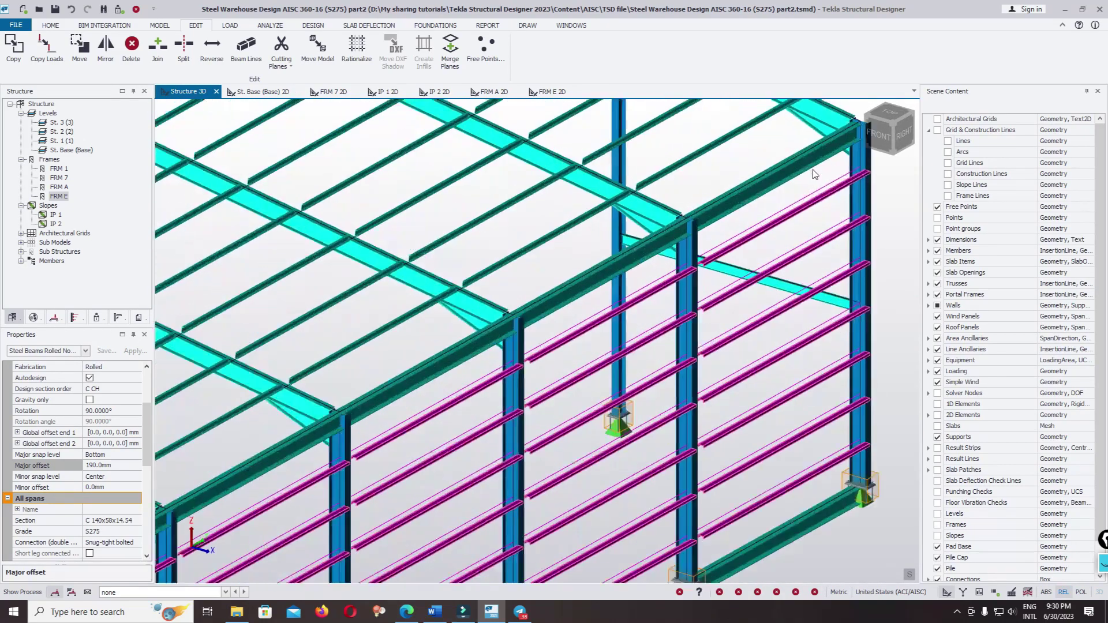
{"action": "scroll", "coordinate": [814, 174], "scroll_direction": "up", "scroll_amount": 1}
{"action": "left_click", "coordinate": [782, 198]}
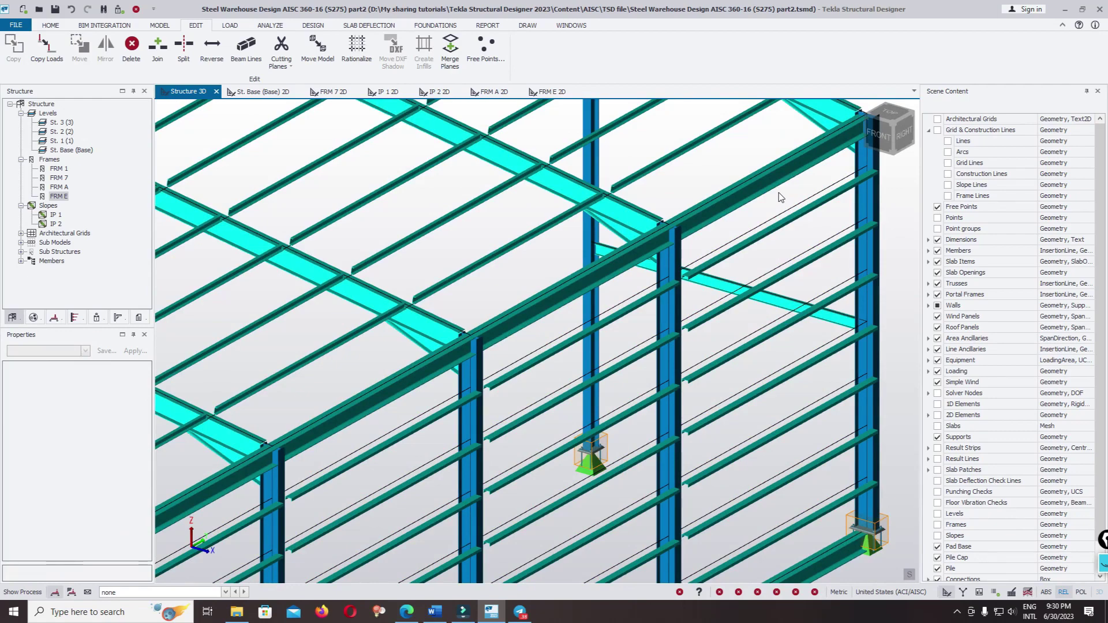
Delete the longitudinal beams along the ridge and along the eaves and column bases of both side walls
{"action": "scroll", "coordinate": [748, 252], "scroll_direction": "down", "scroll_amount": 6}
{"action": "scroll", "coordinate": [723, 235], "scroll_direction": "up", "scroll_amount": 2}
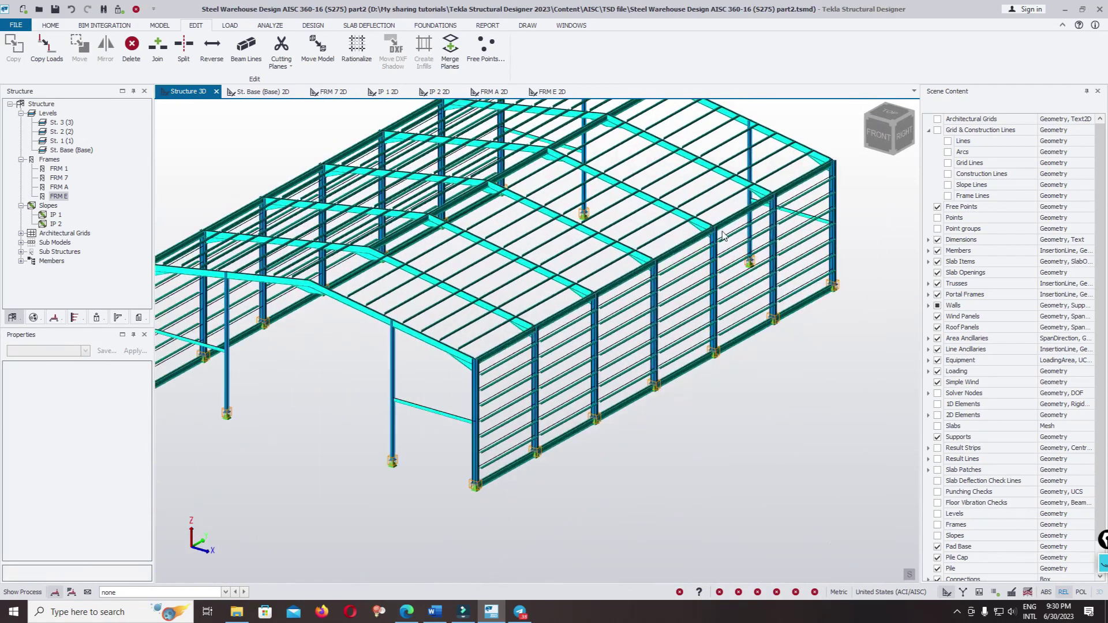
{"action": "left_click", "coordinate": [729, 219]}
{"action": "left_click", "coordinate": [613, 413]}
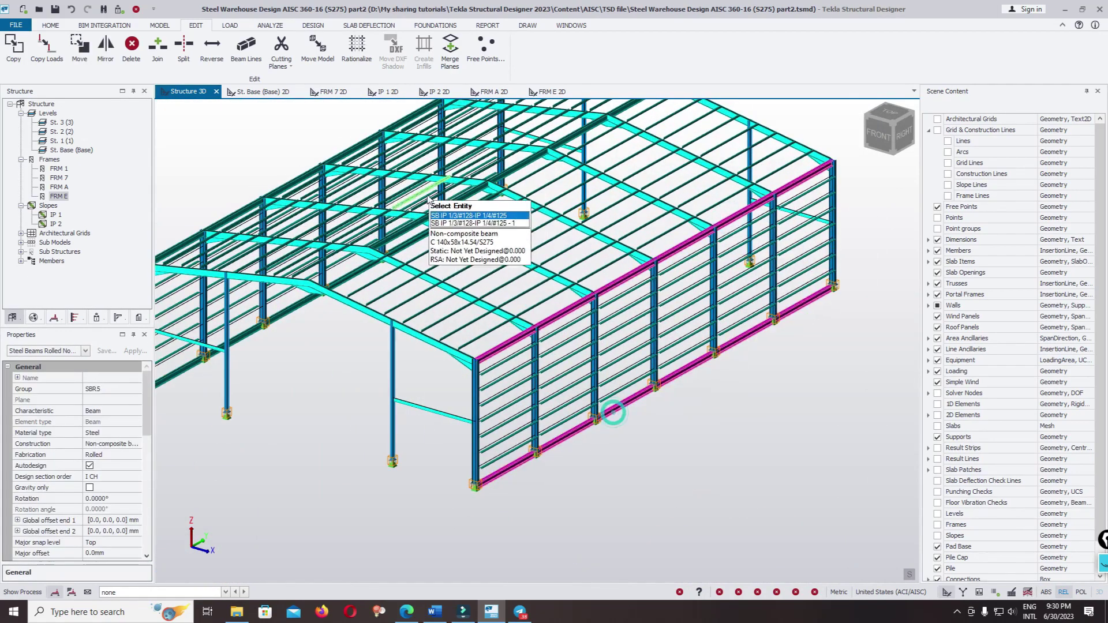
{"action": "left_click", "coordinate": [407, 228]}
{"action": "right_click_drag", "start_coordinate": [398, 323], "coordinate": [452, 340]}
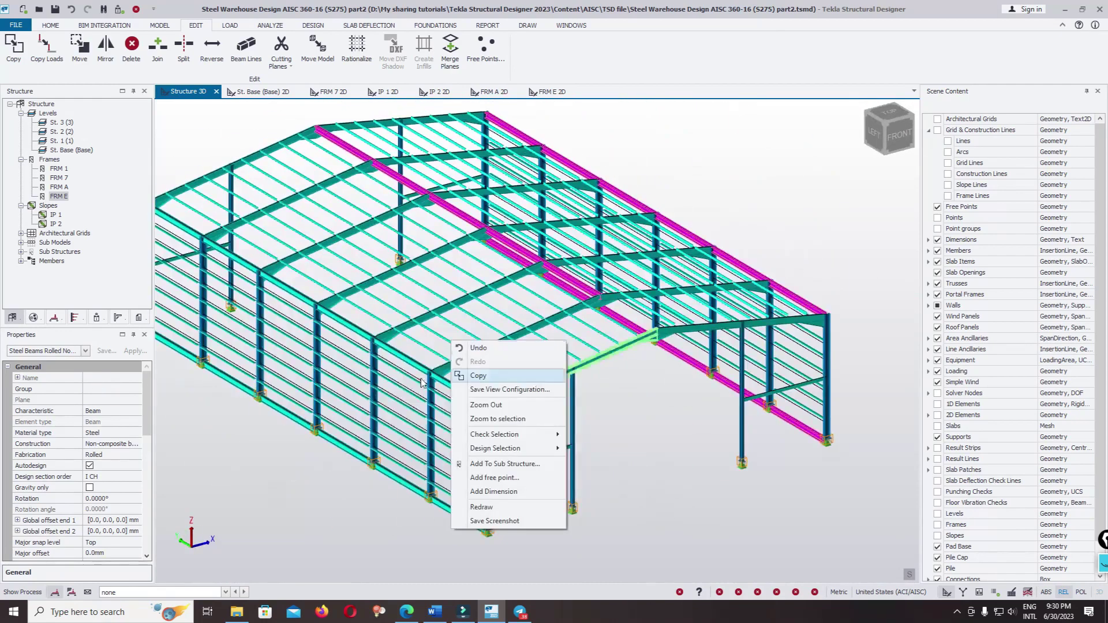
{"action": "left_click", "coordinate": [393, 351]}
{"action": "left_click", "coordinate": [386, 475]}
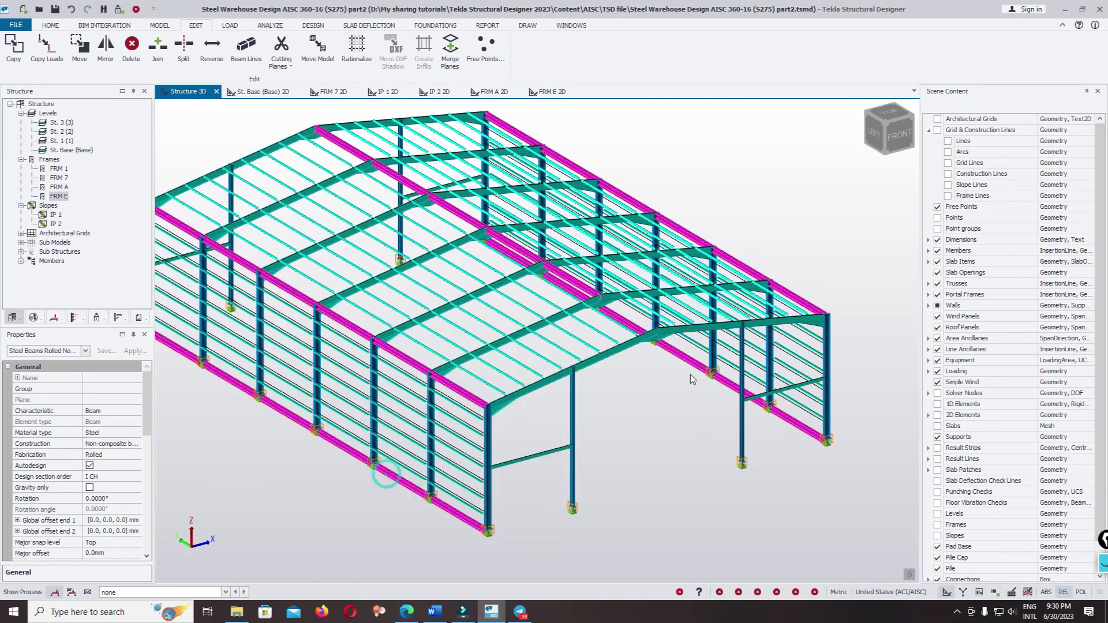
{"action": "key", "text": "Delete"}
{"action": "left_click", "coordinate": [891, 173]}
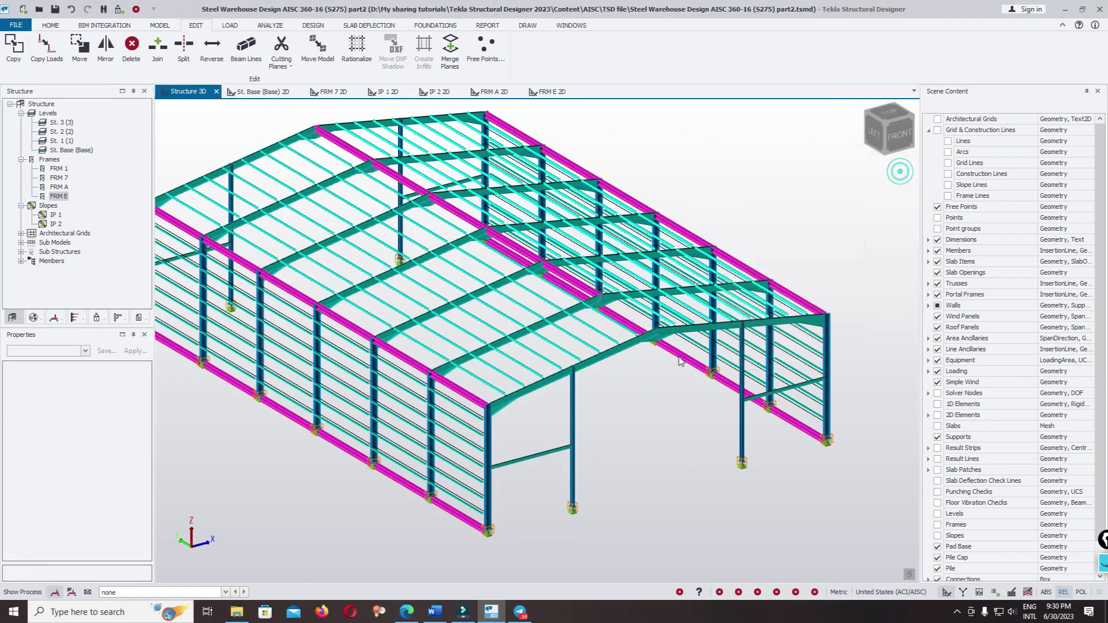
Examine the frames, roof purlins and side wall infill beams from the front and in 3D
{"action": "middle_click_drag", "start_coordinate": [673, 414], "coordinate": [411, 425]}
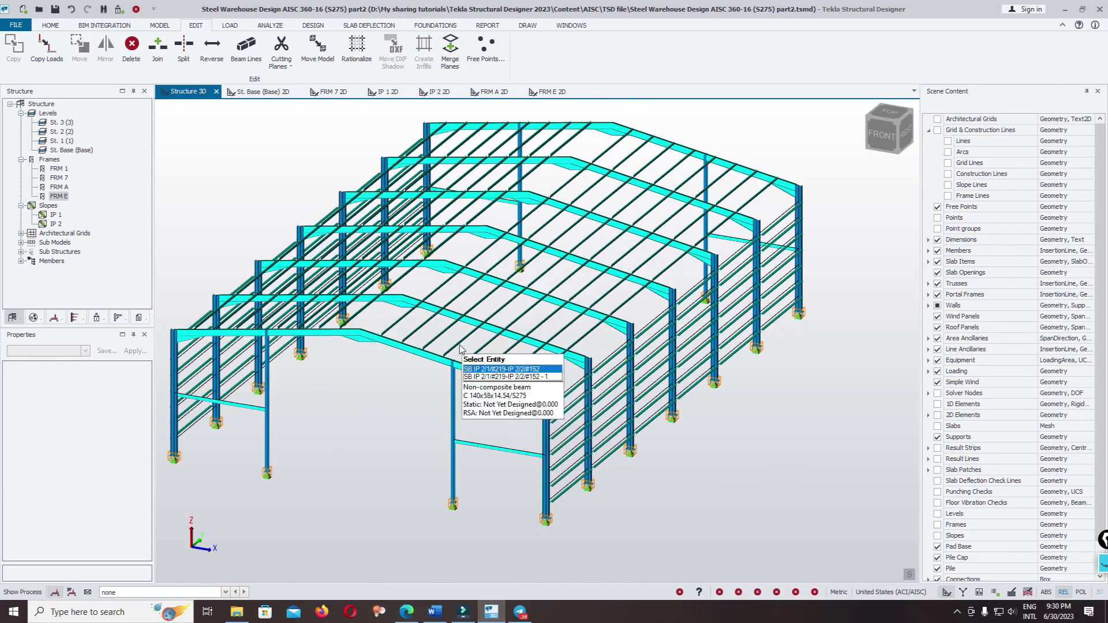
{"action": "scroll", "coordinate": [508, 375], "scroll_direction": "up", "scroll_amount": 2}
{"action": "scroll", "coordinate": [496, 346], "scroll_direction": "up", "scroll_amount": 2}
{"action": "scroll", "coordinate": [493, 294], "scroll_direction": "up", "scroll_amount": 3}
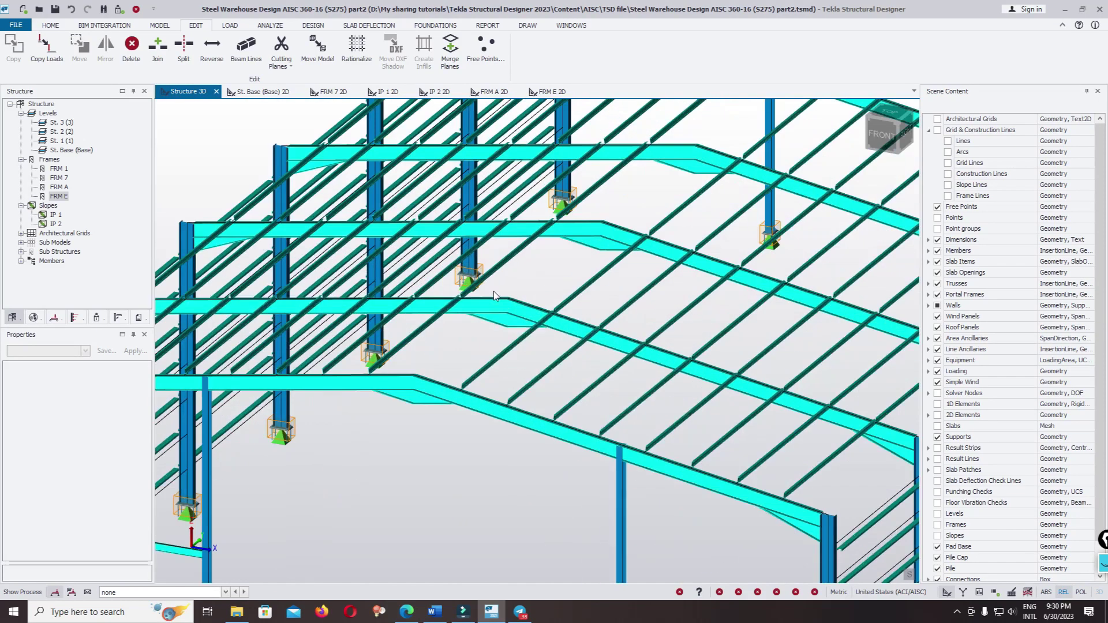
{"action": "left_click", "coordinate": [883, 134]}
{"action": "scroll", "coordinate": [516, 278], "scroll_direction": "up", "scroll_amount": 5}
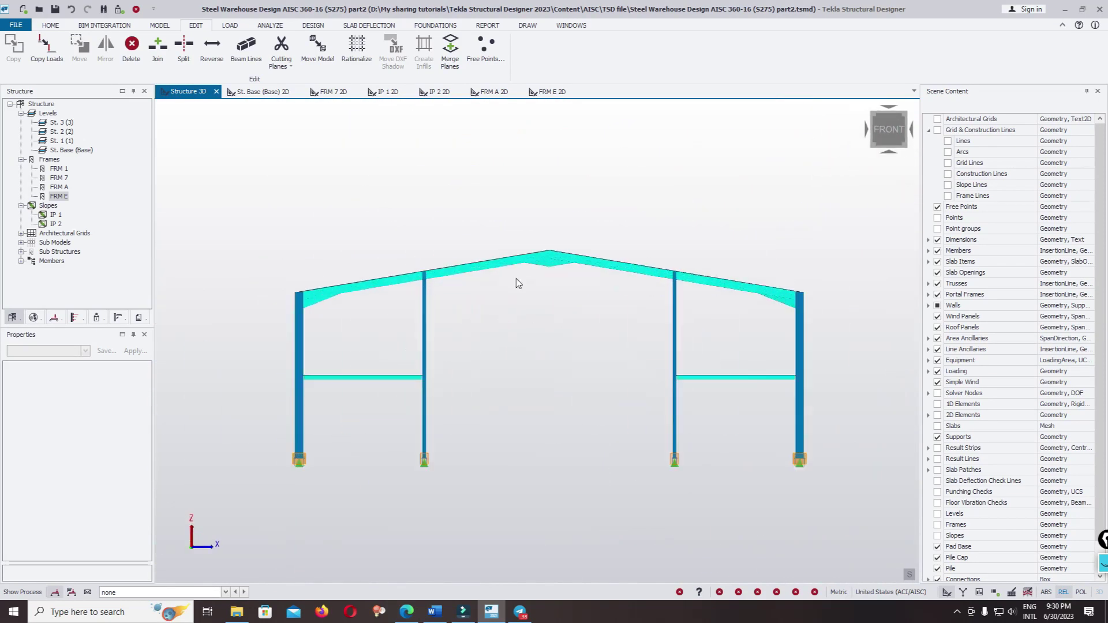
{"action": "scroll", "coordinate": [674, 219], "scroll_direction": "down", "scroll_amount": 6}
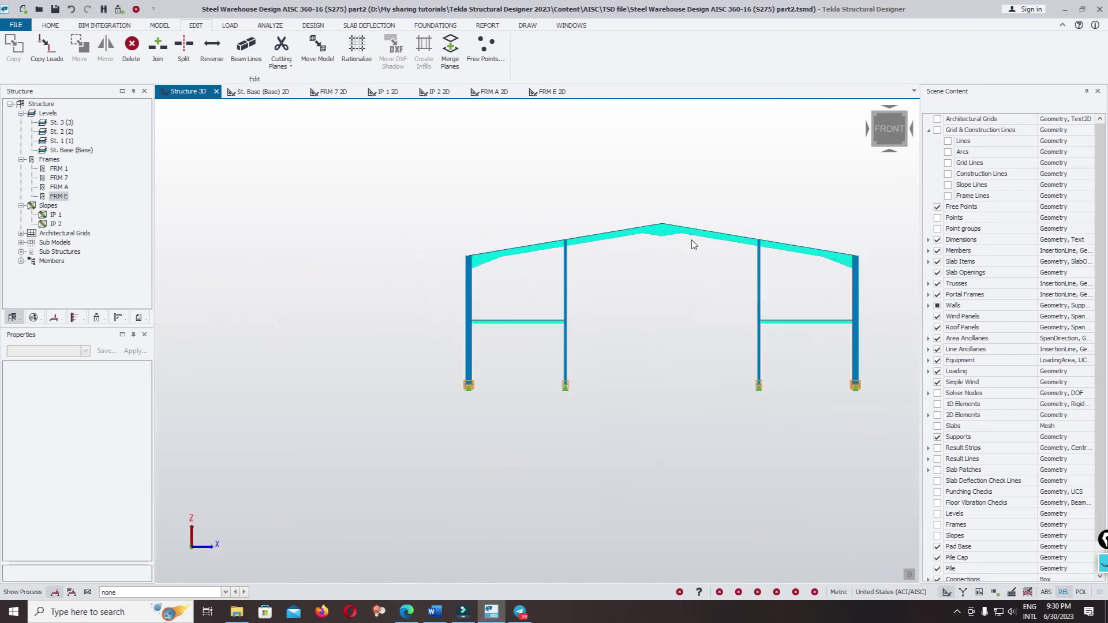
{"action": "scroll", "coordinate": [489, 292], "scroll_direction": "up", "scroll_amount": 3}
{"action": "scroll", "coordinate": [487, 293], "scroll_direction": "up", "scroll_amount": 3}
{"action": "scroll", "coordinate": [462, 272], "scroll_direction": "down", "scroll_amount": 7}
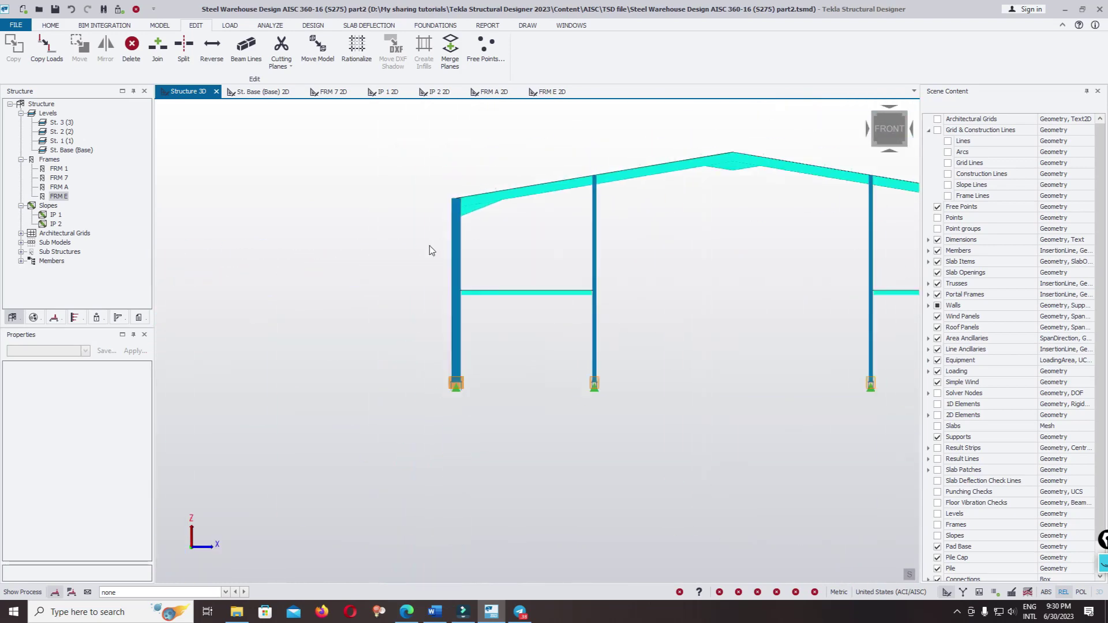
{"action": "middle_click_drag", "start_coordinate": [629, 333], "coordinate": [509, 382]}
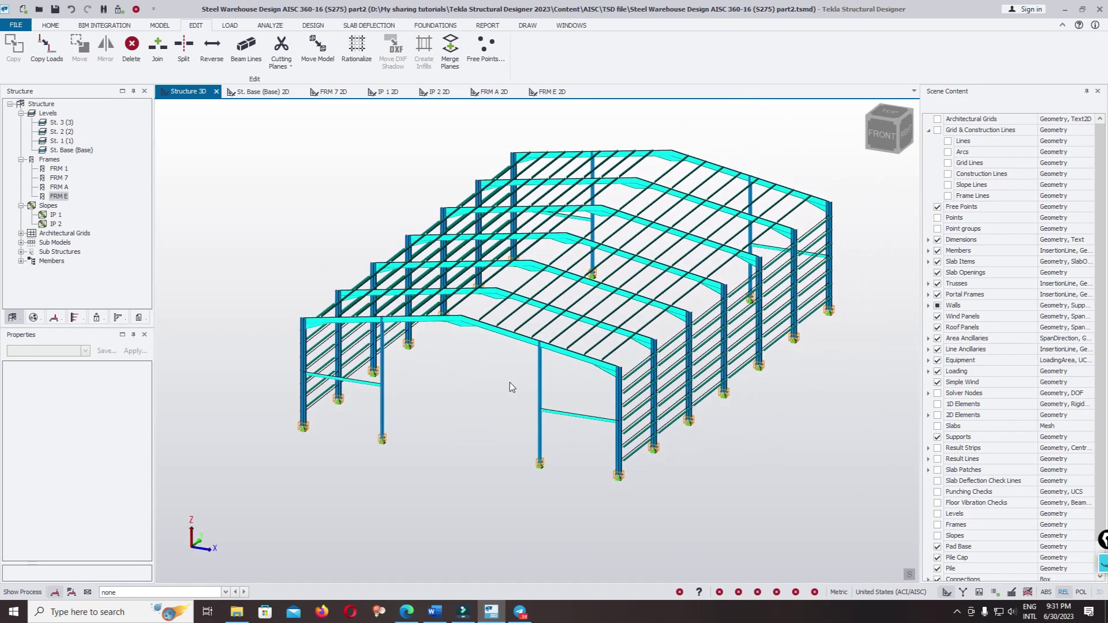